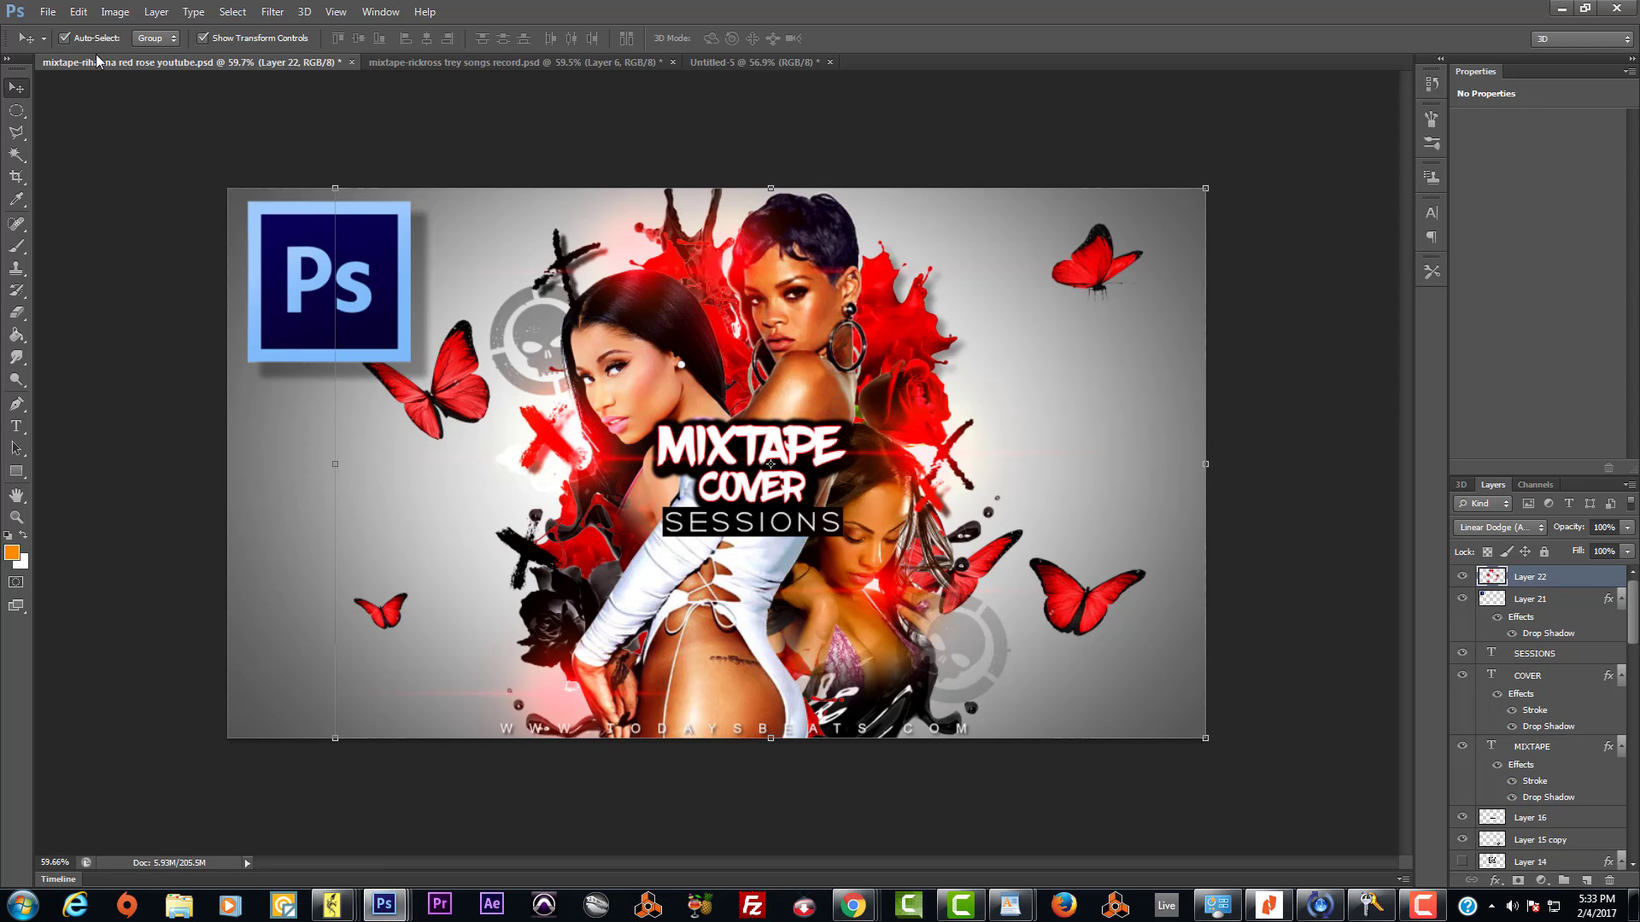
# Step: Look through the three open mixtape cover documents to compare their finished artwork
pyautogui.click(484, 64)
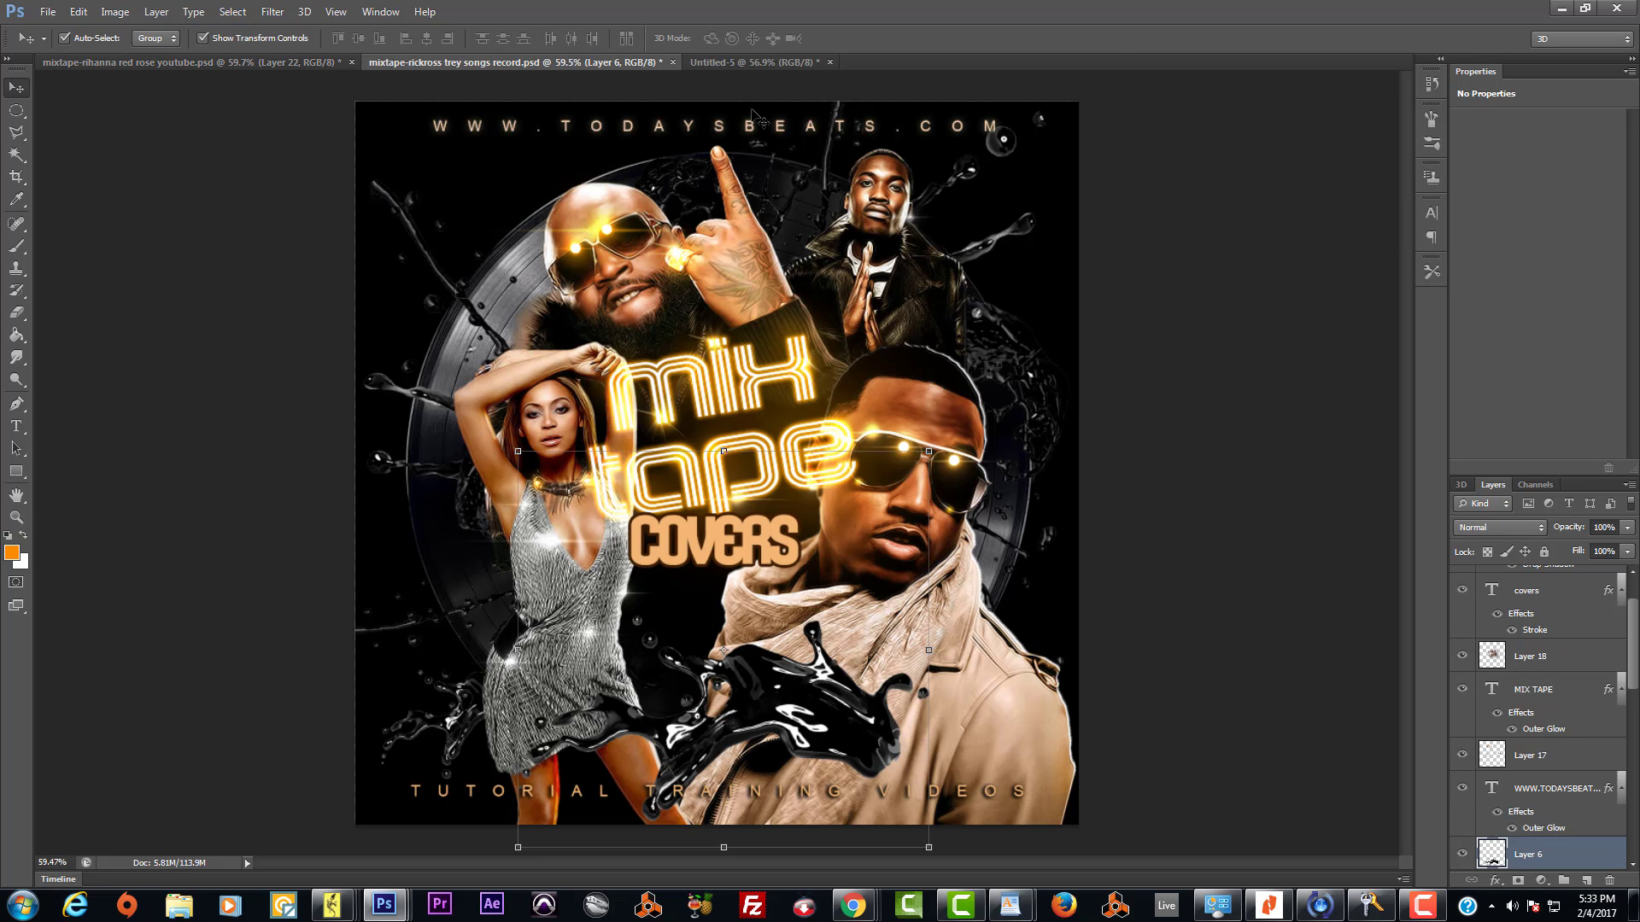
pyautogui.click(746, 61)
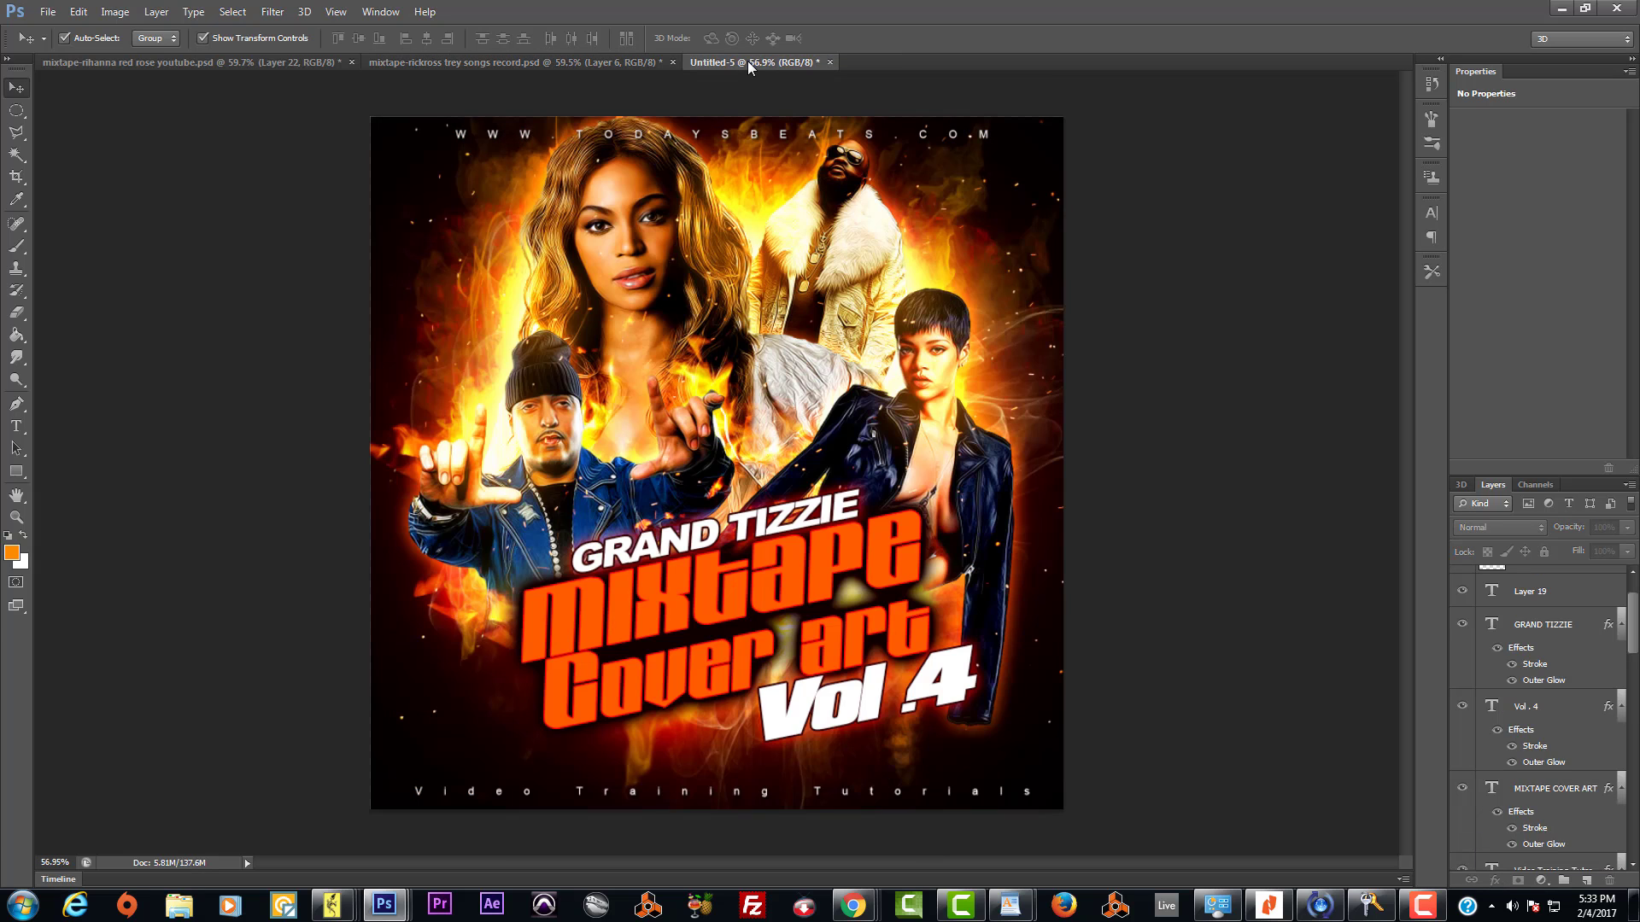
pyautogui.click(157, 64)
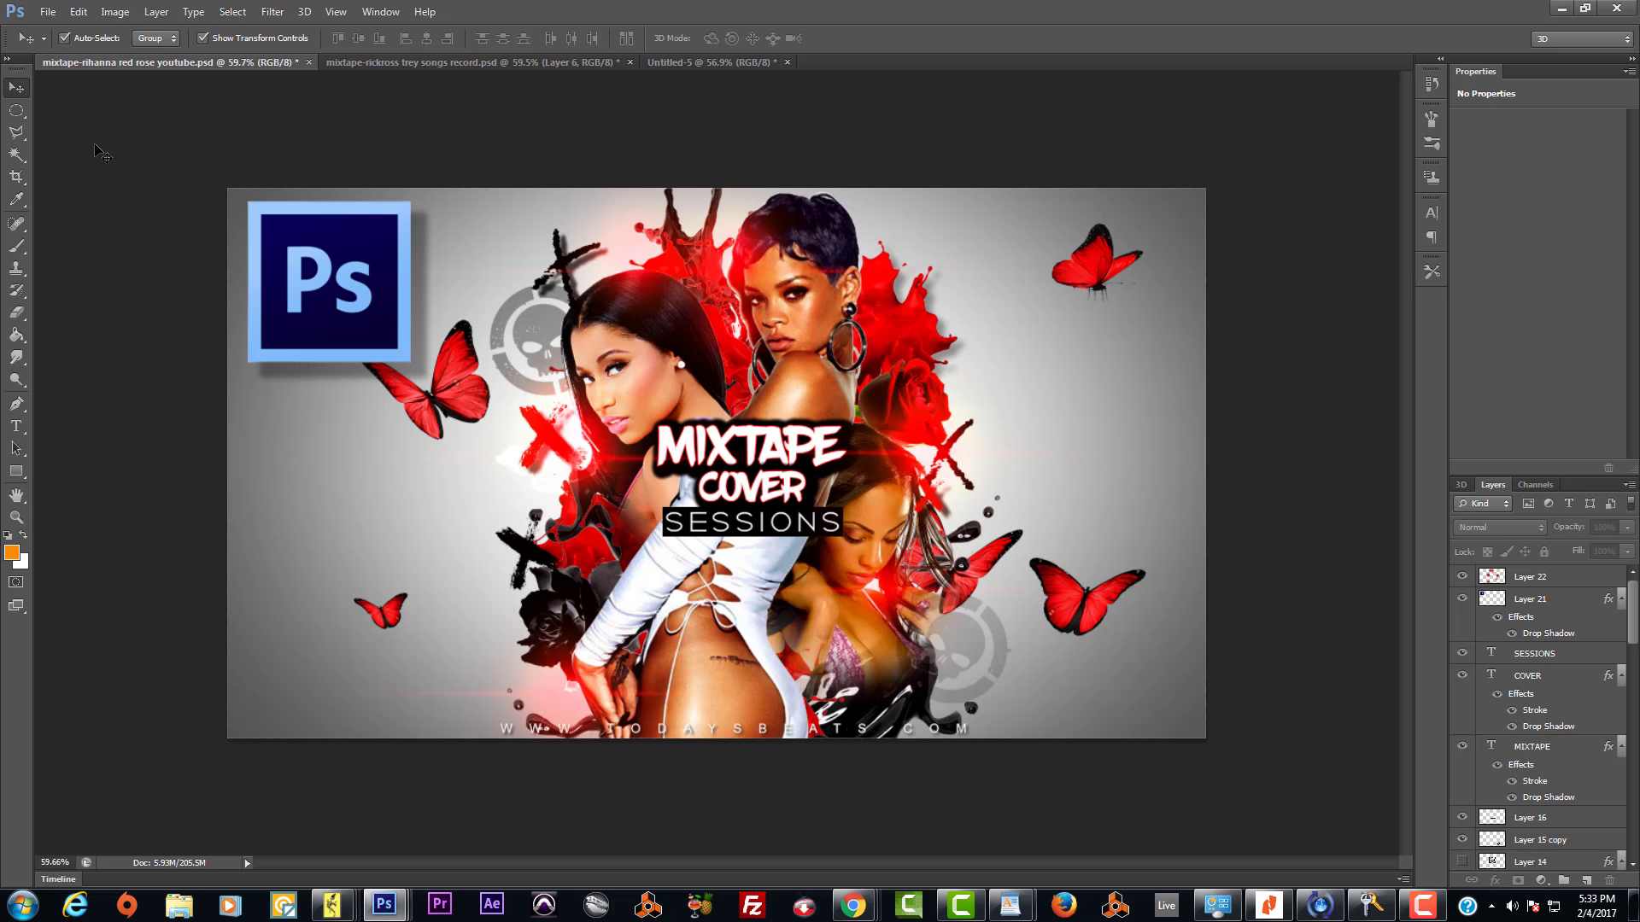
pyautogui.click(376, 64)
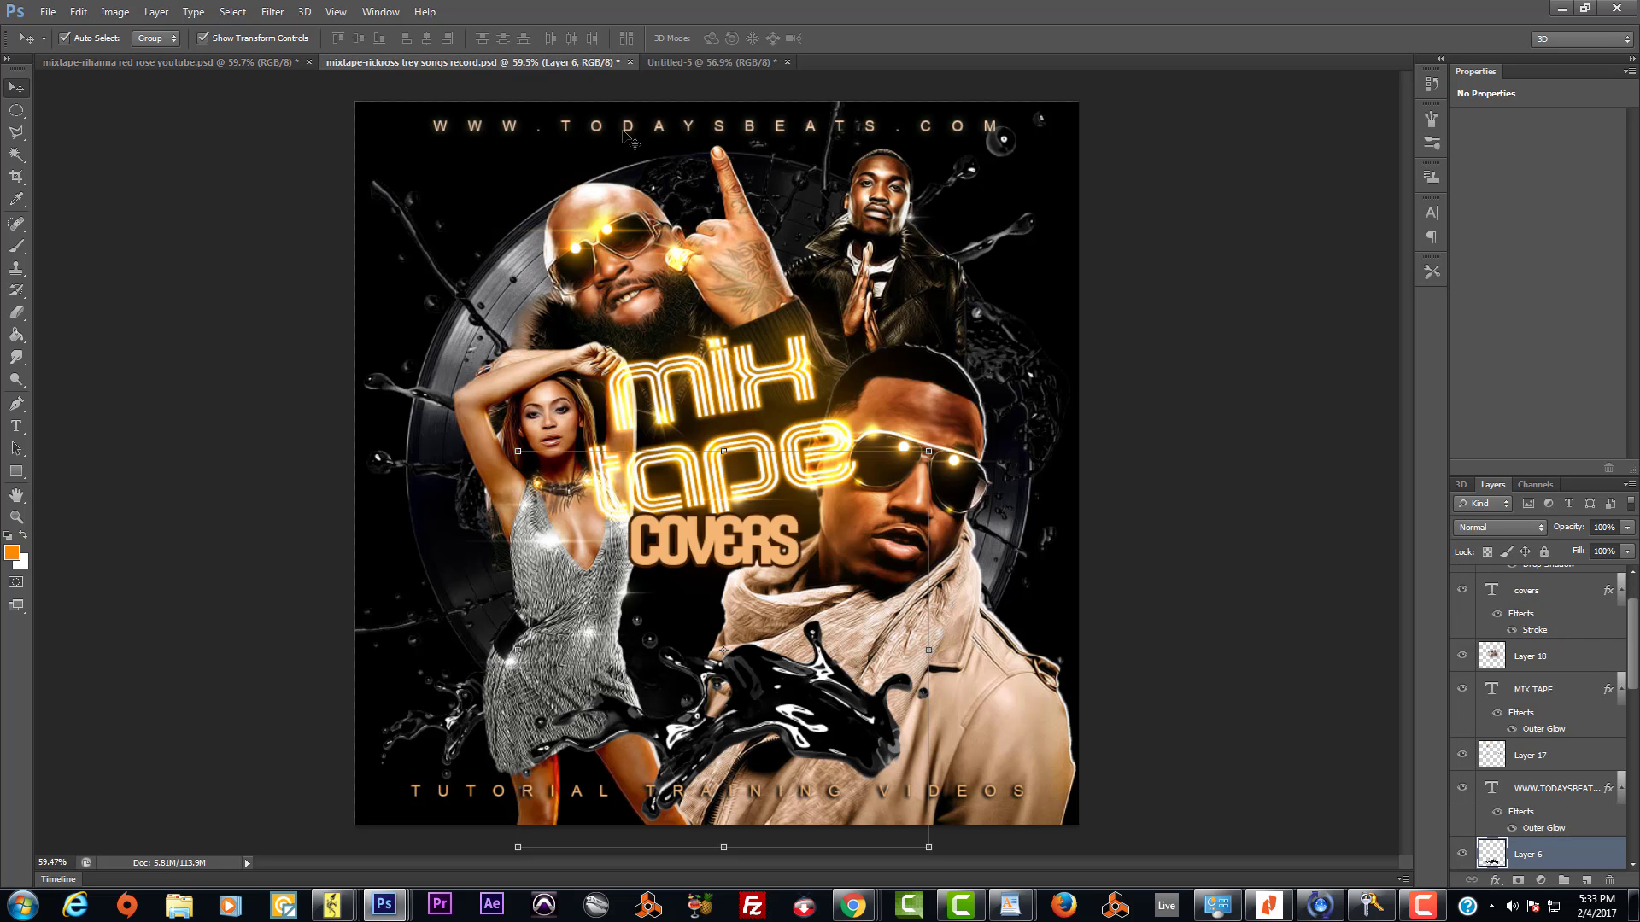
pyautogui.click(704, 63)
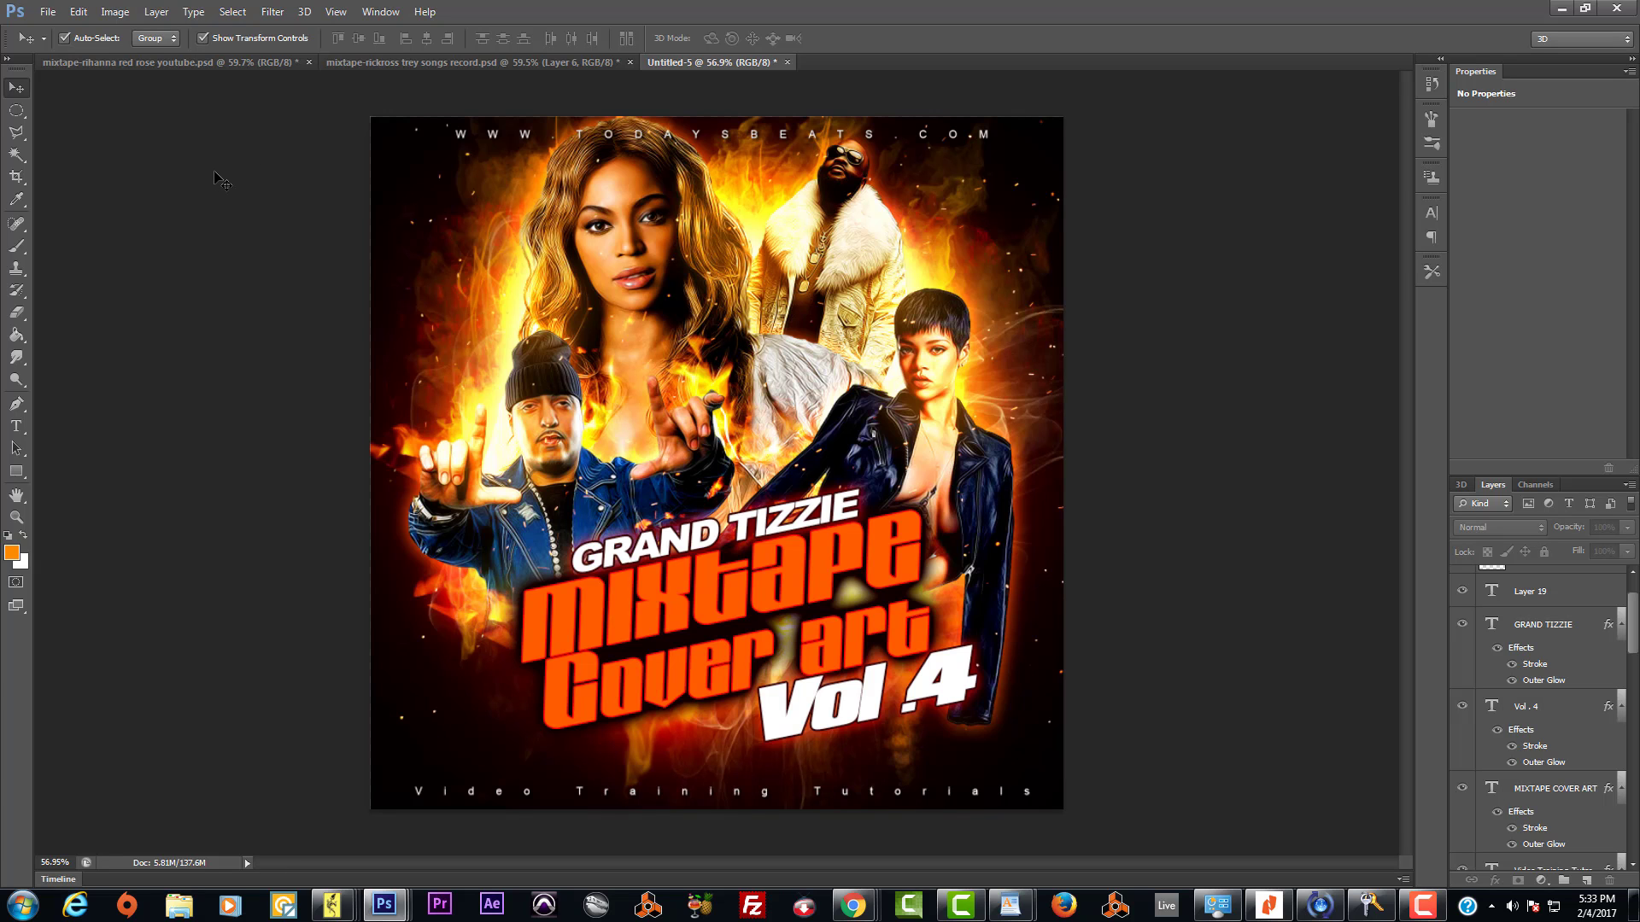
# Step: Set up a new document 4.75 inches wide and 4.75 inches high at a resolution of 300 pixels/inch
pyautogui.click(47, 11)
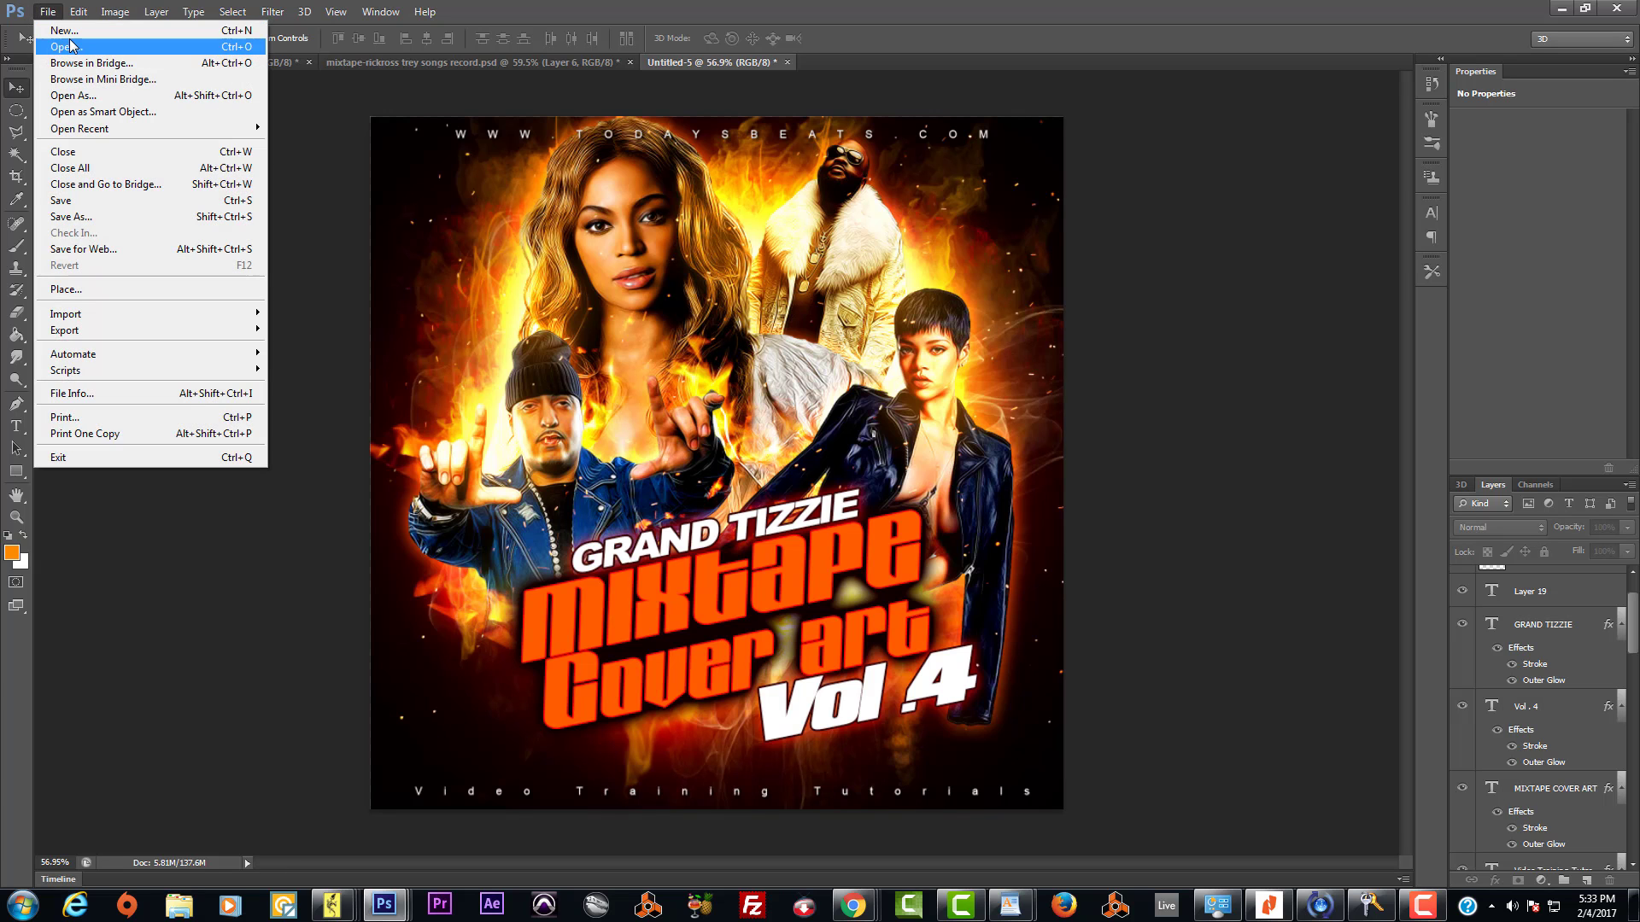
pyautogui.click(65, 30)
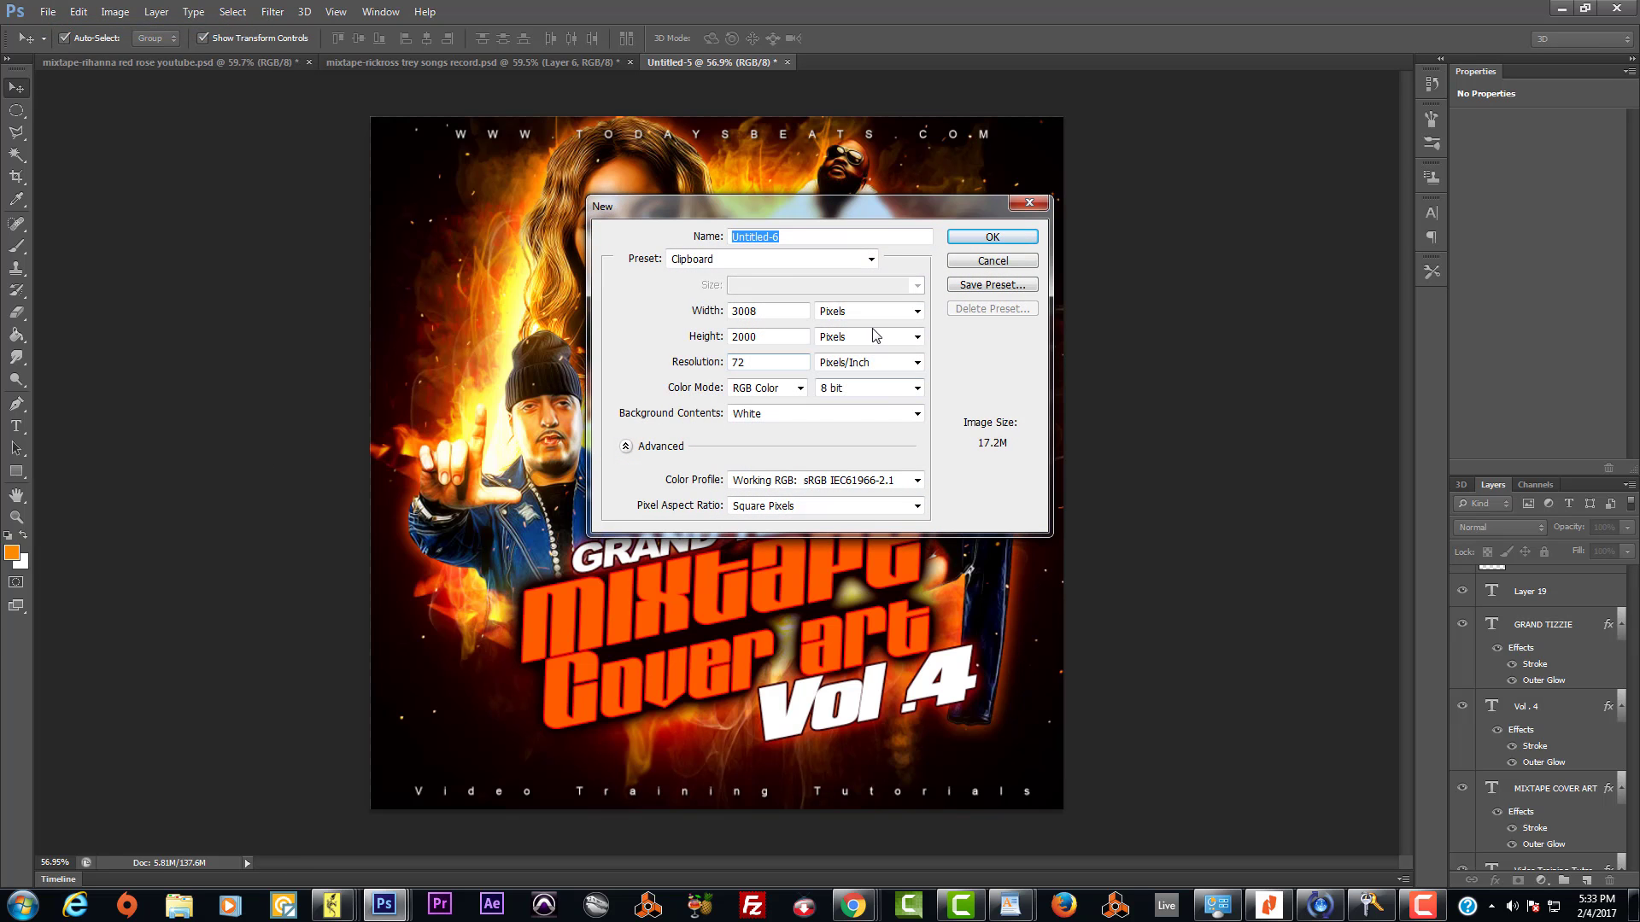
pyautogui.click(831, 313)
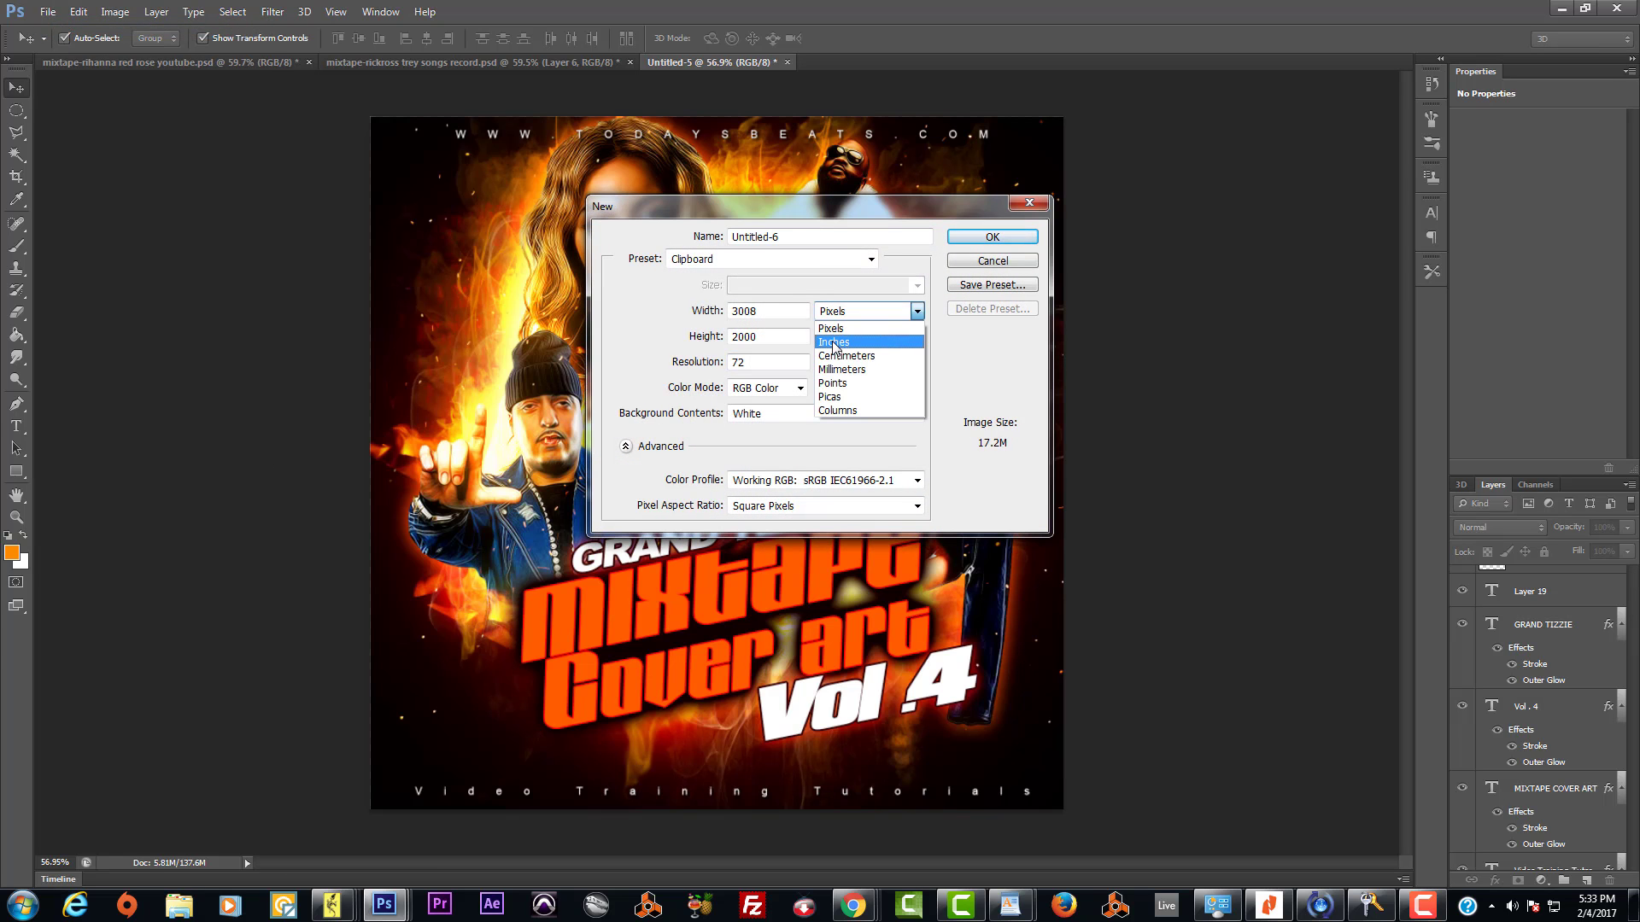
pyautogui.click(833, 343)
pyautogui.doubleClick(791, 311)
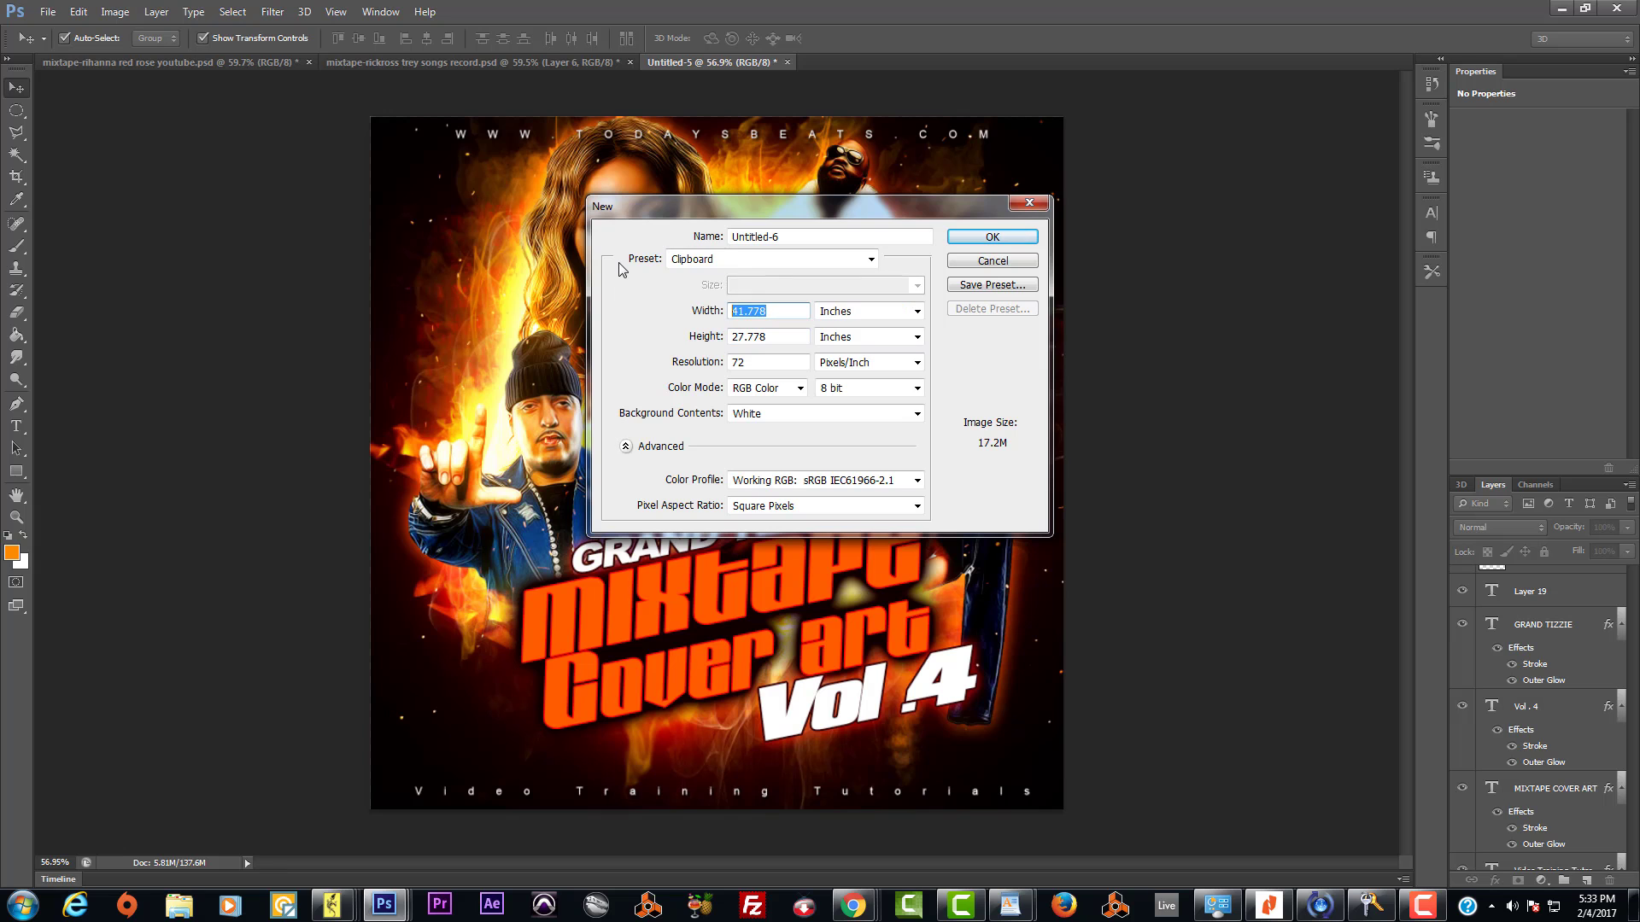
pyautogui.write('4.')
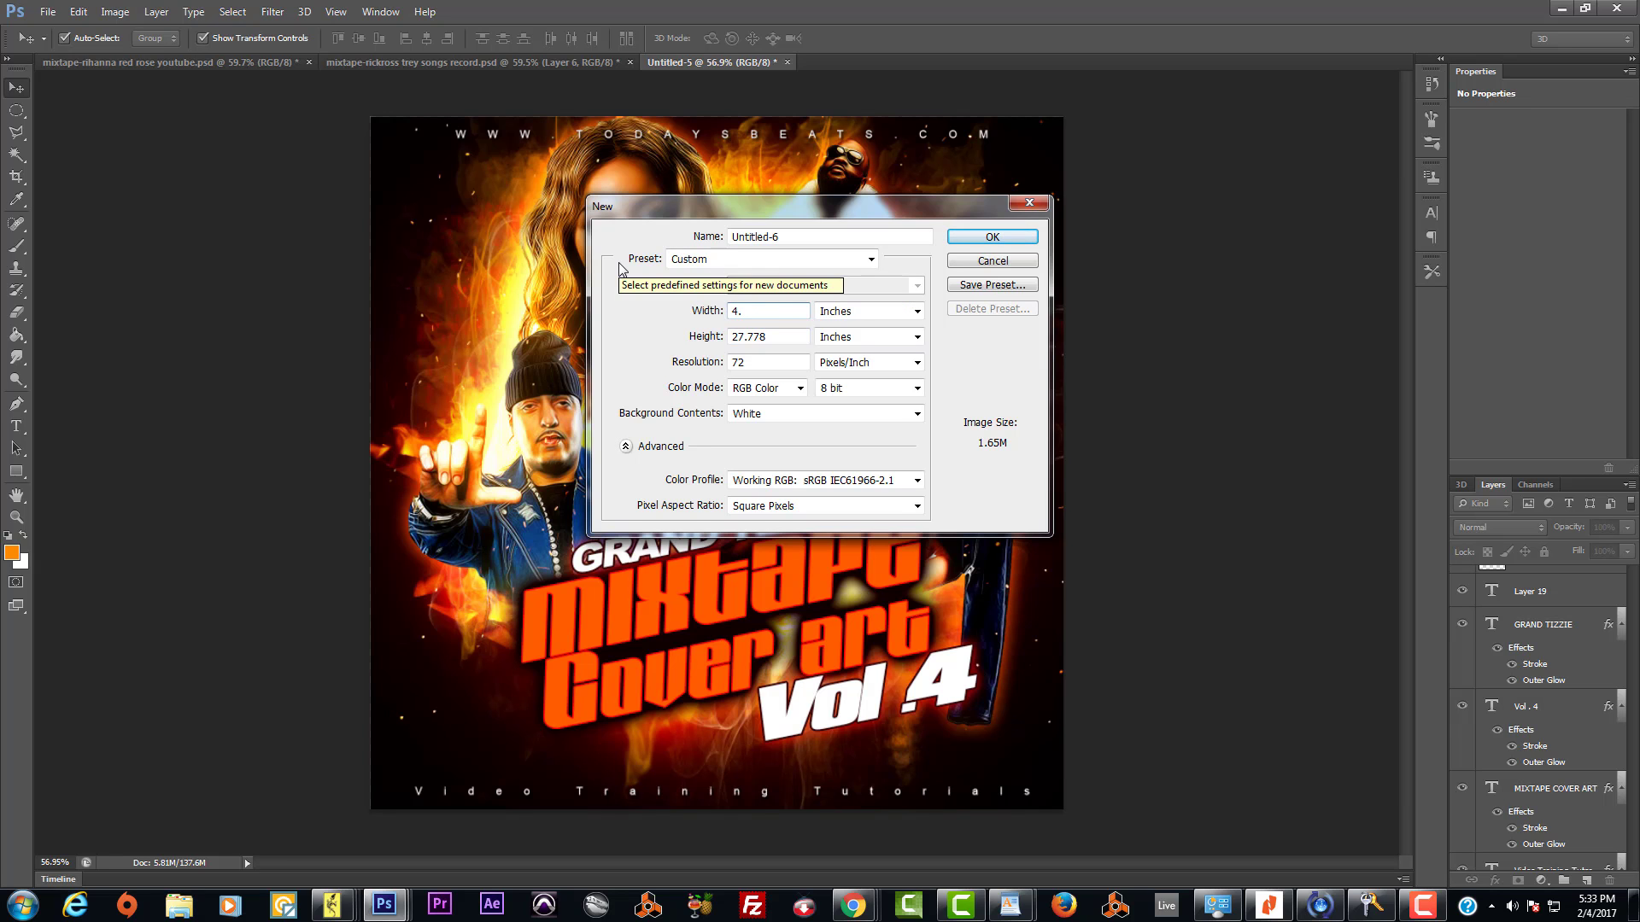
pyautogui.write('75')
pyautogui.doubleClick(768, 337)
pyautogui.write('4.')
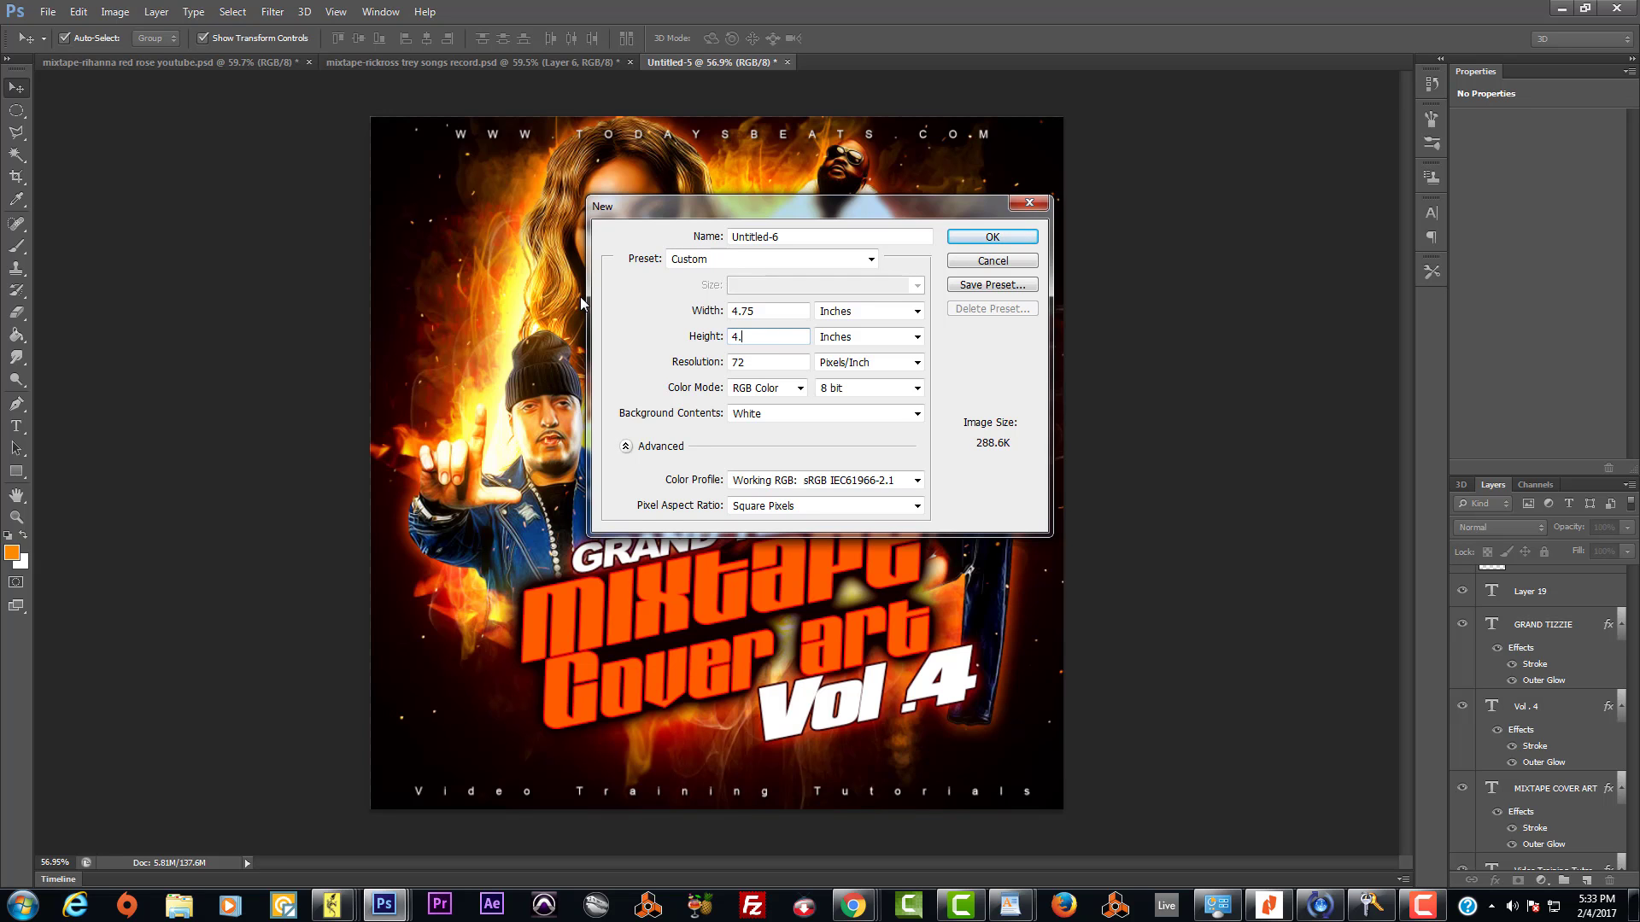
pyautogui.write('75')
pyautogui.press('Tab')
pyautogui.write('300')
# Step: Set the new document's RGB color depth to 8 bit and create it
pyautogui.click(916, 388)
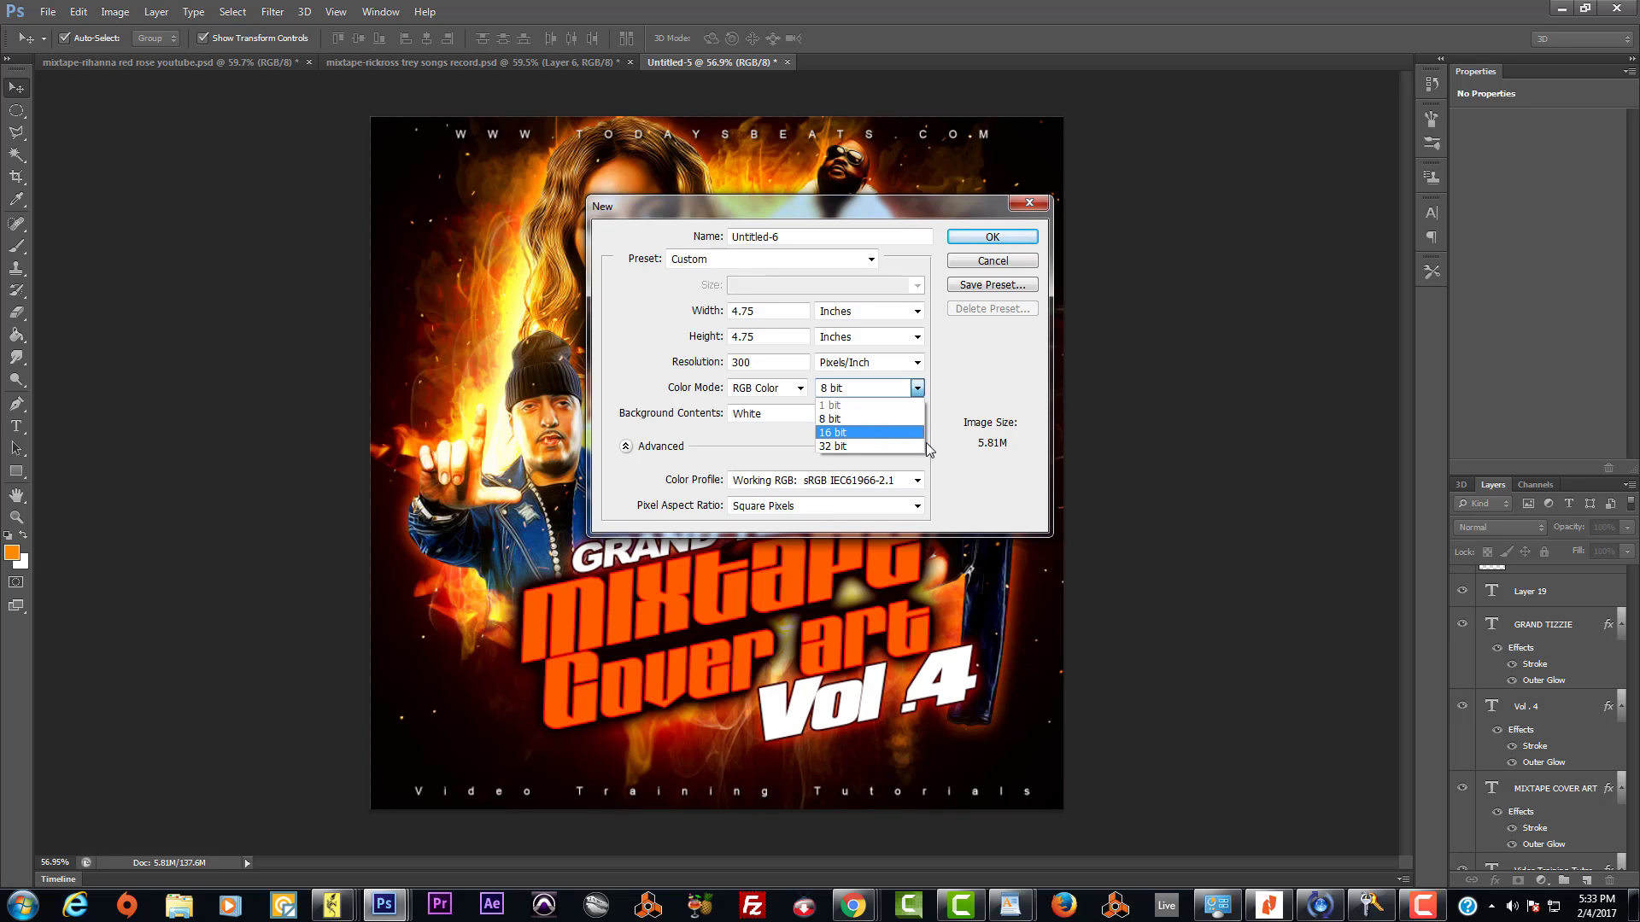
pyautogui.click(858, 431)
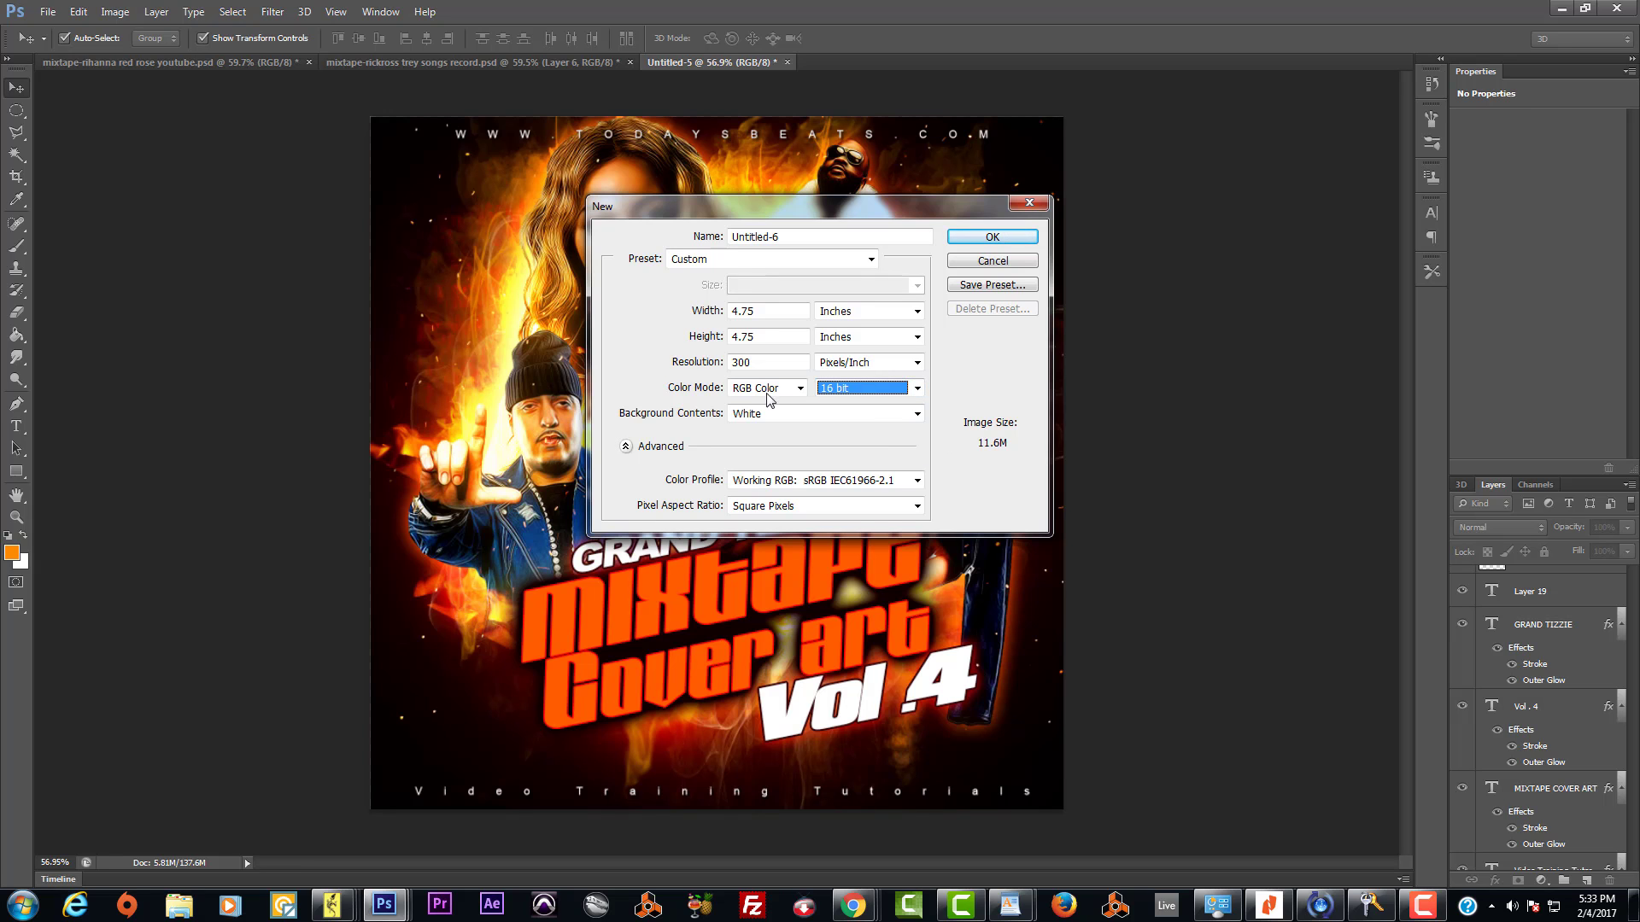
pyautogui.click(917, 389)
pyautogui.click(913, 416)
pyautogui.click(917, 390)
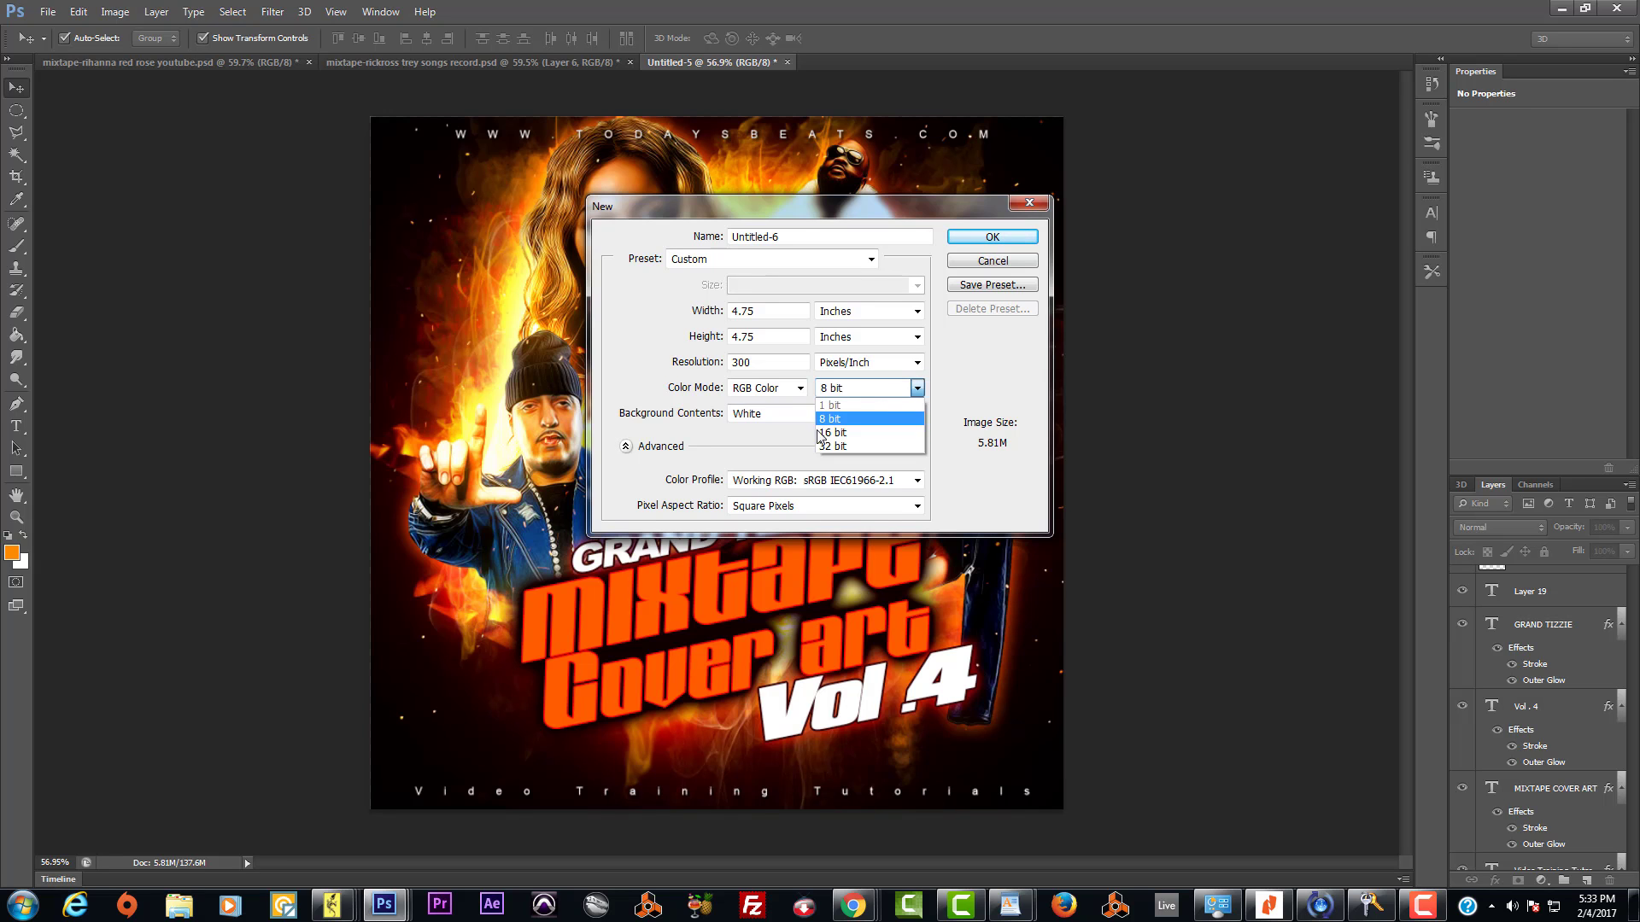
pyautogui.click(859, 419)
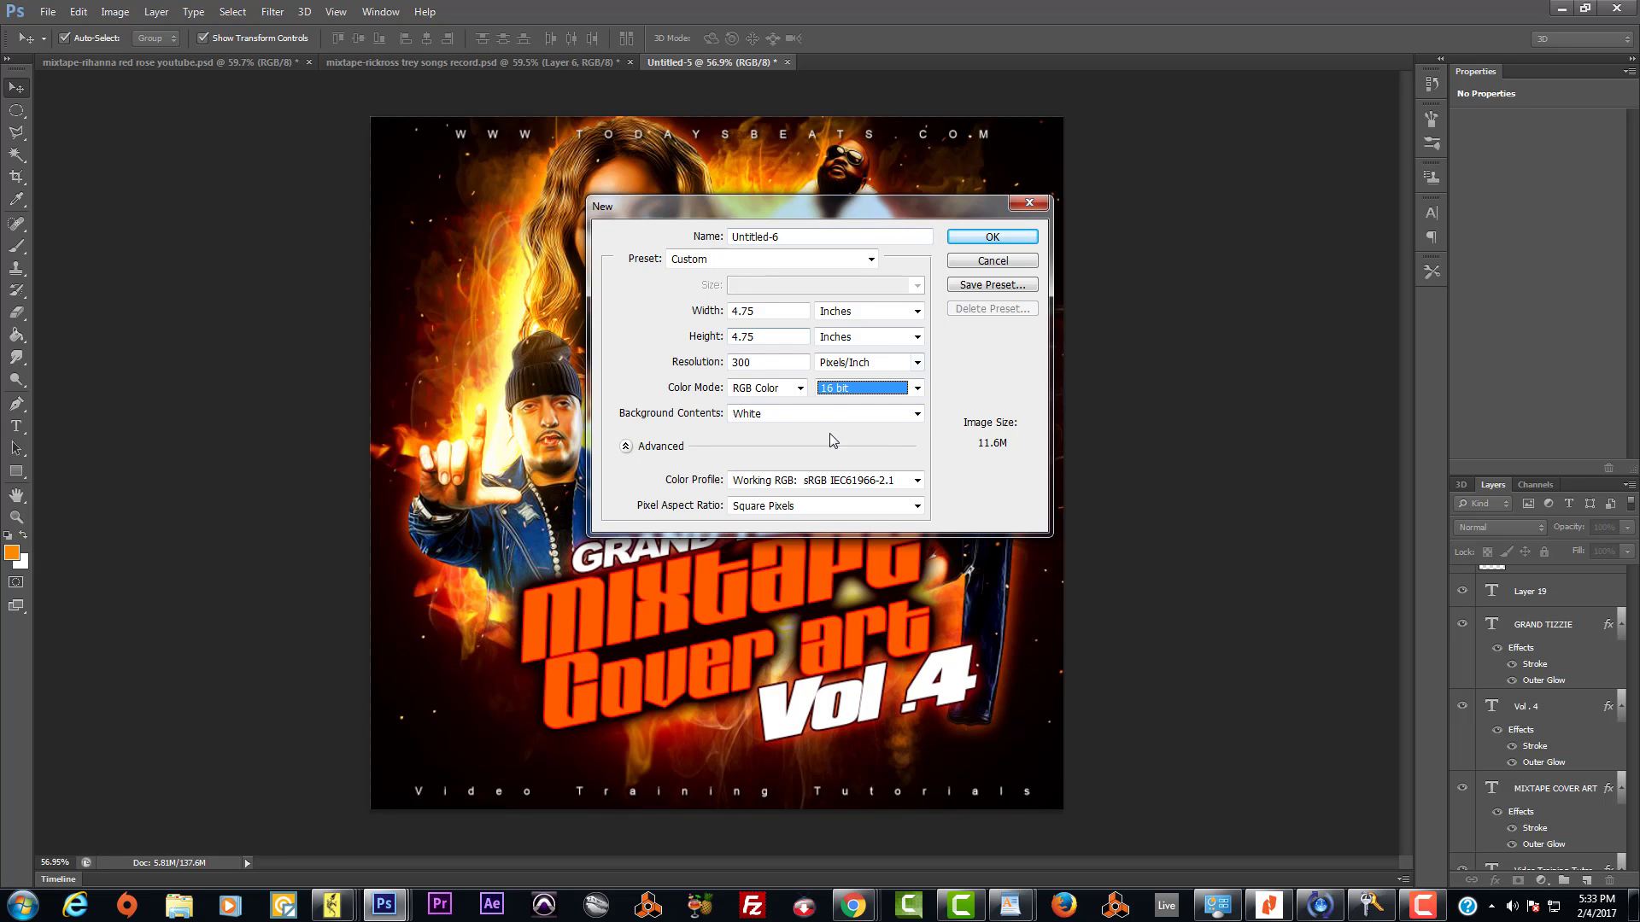
pyautogui.click(917, 389)
pyautogui.click(829, 419)
pyautogui.click(991, 236)
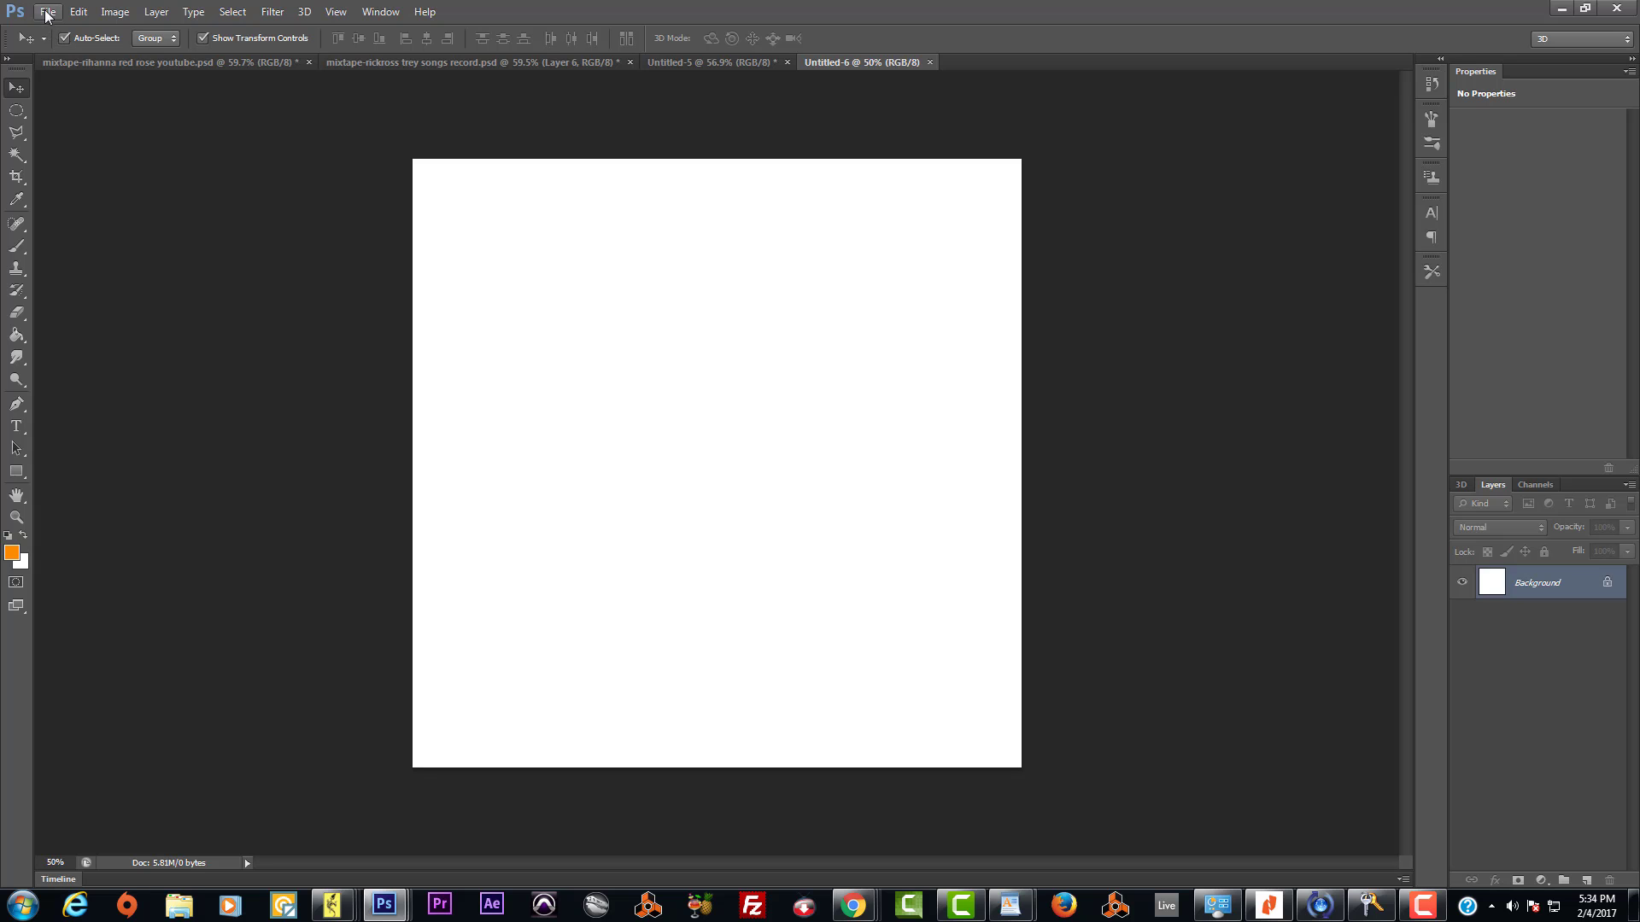
# Step: Start another new document and enter 500 for both its width and its height
pyautogui.click(682, 64)
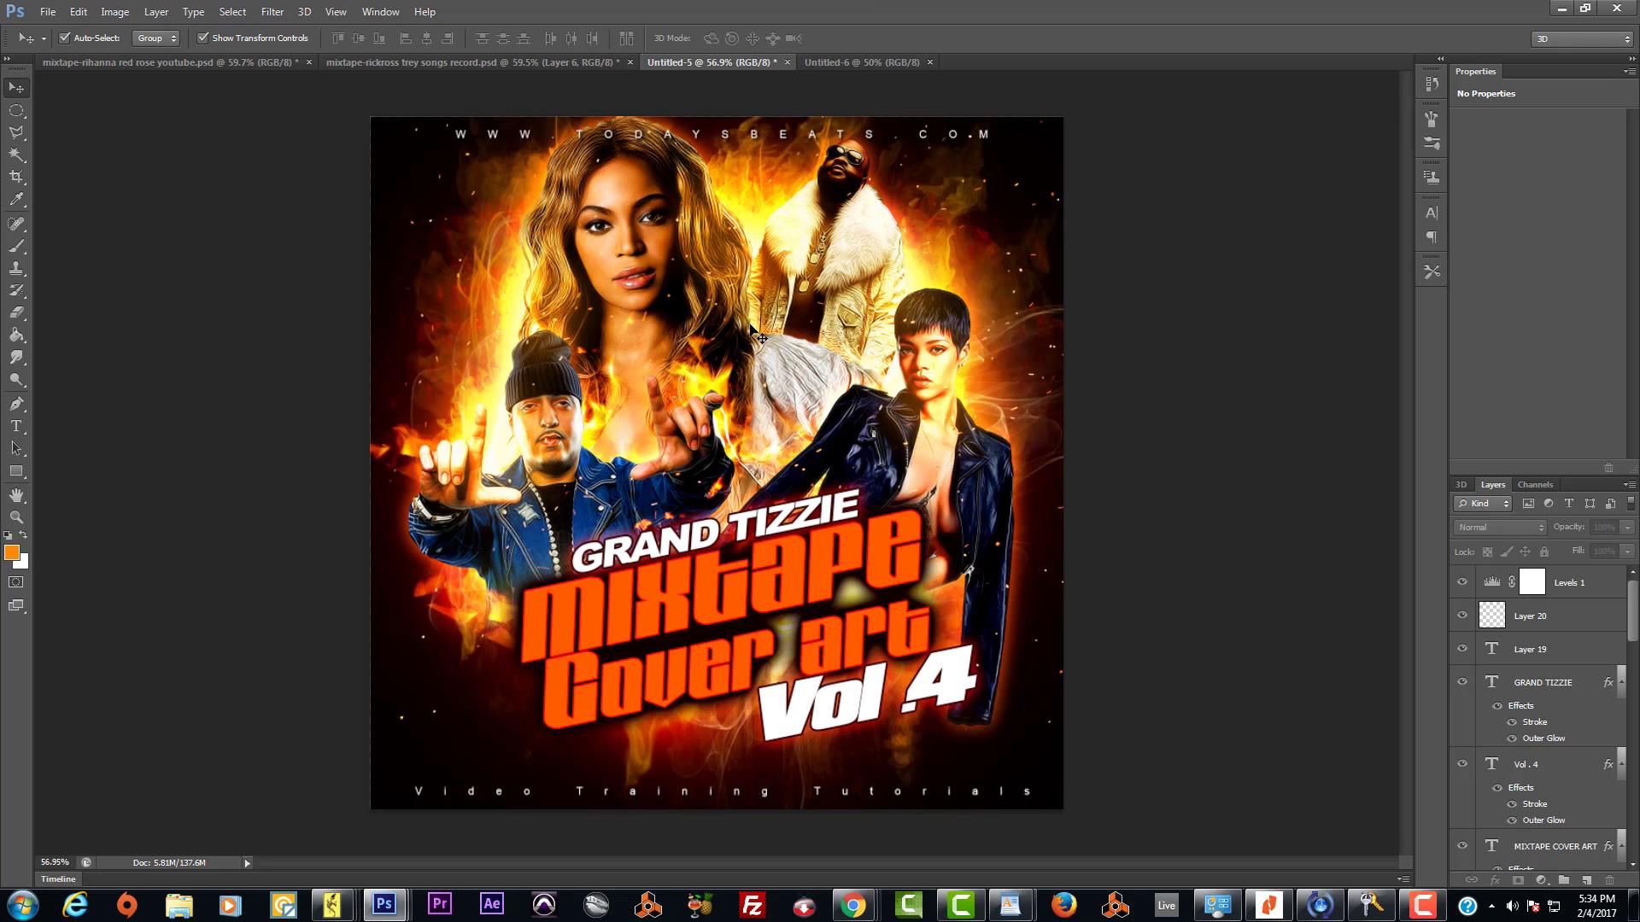
pyautogui.click(869, 61)
pyautogui.click(48, 12)
pyautogui.click(58, 31)
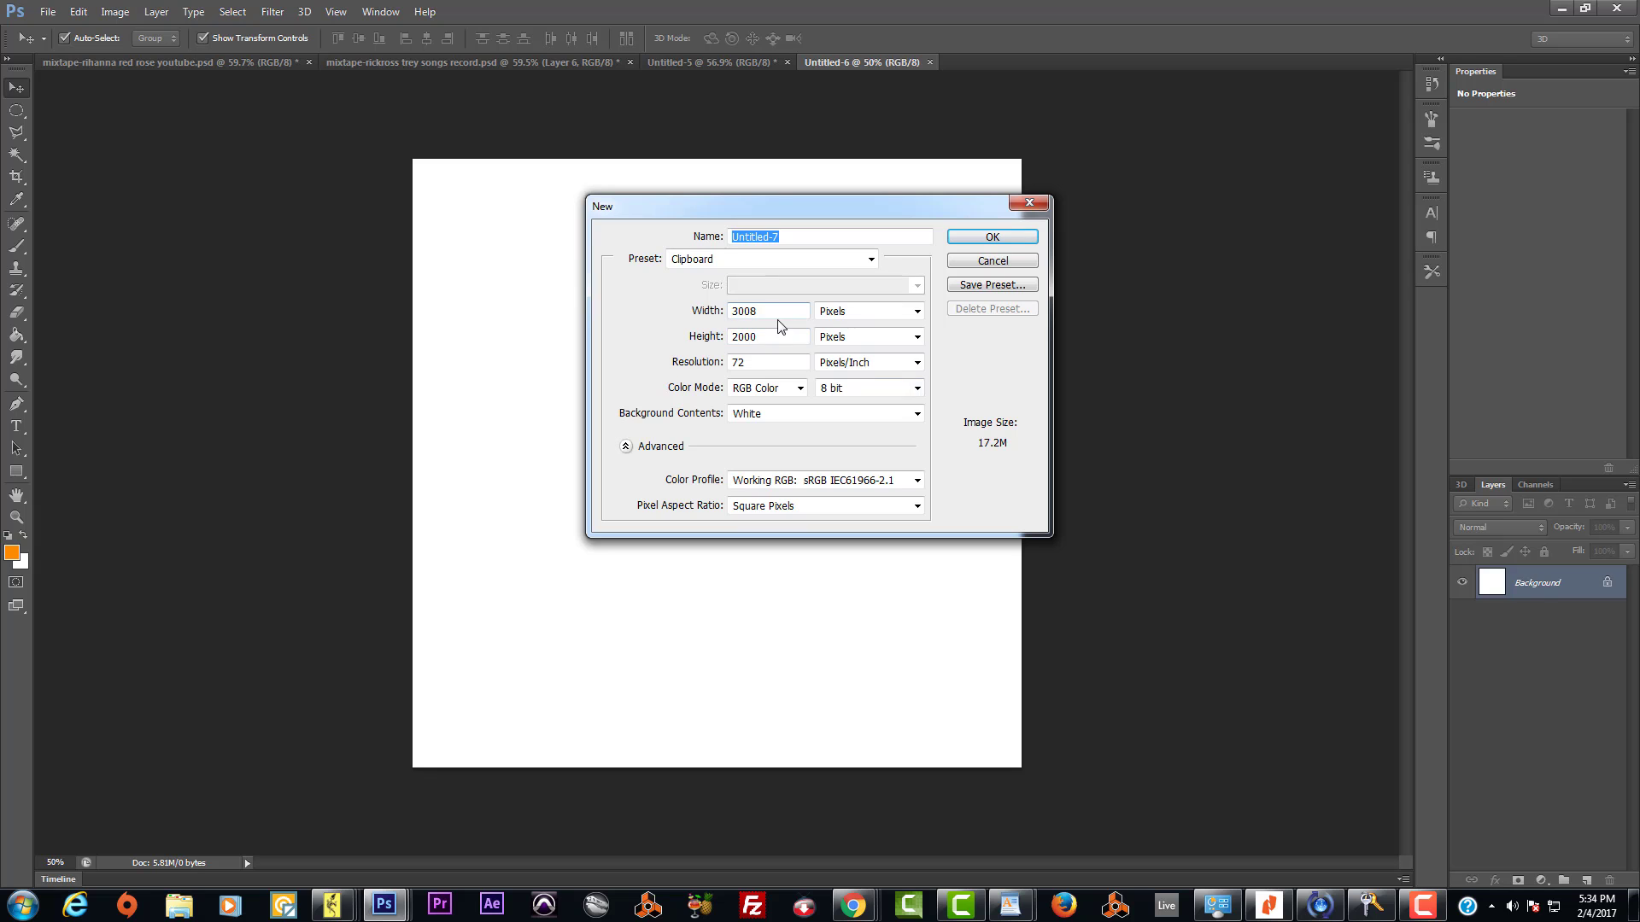
pyautogui.click(777, 310)
pyautogui.write('500')
pyautogui.click(886, 318)
pyautogui.click(869, 341)
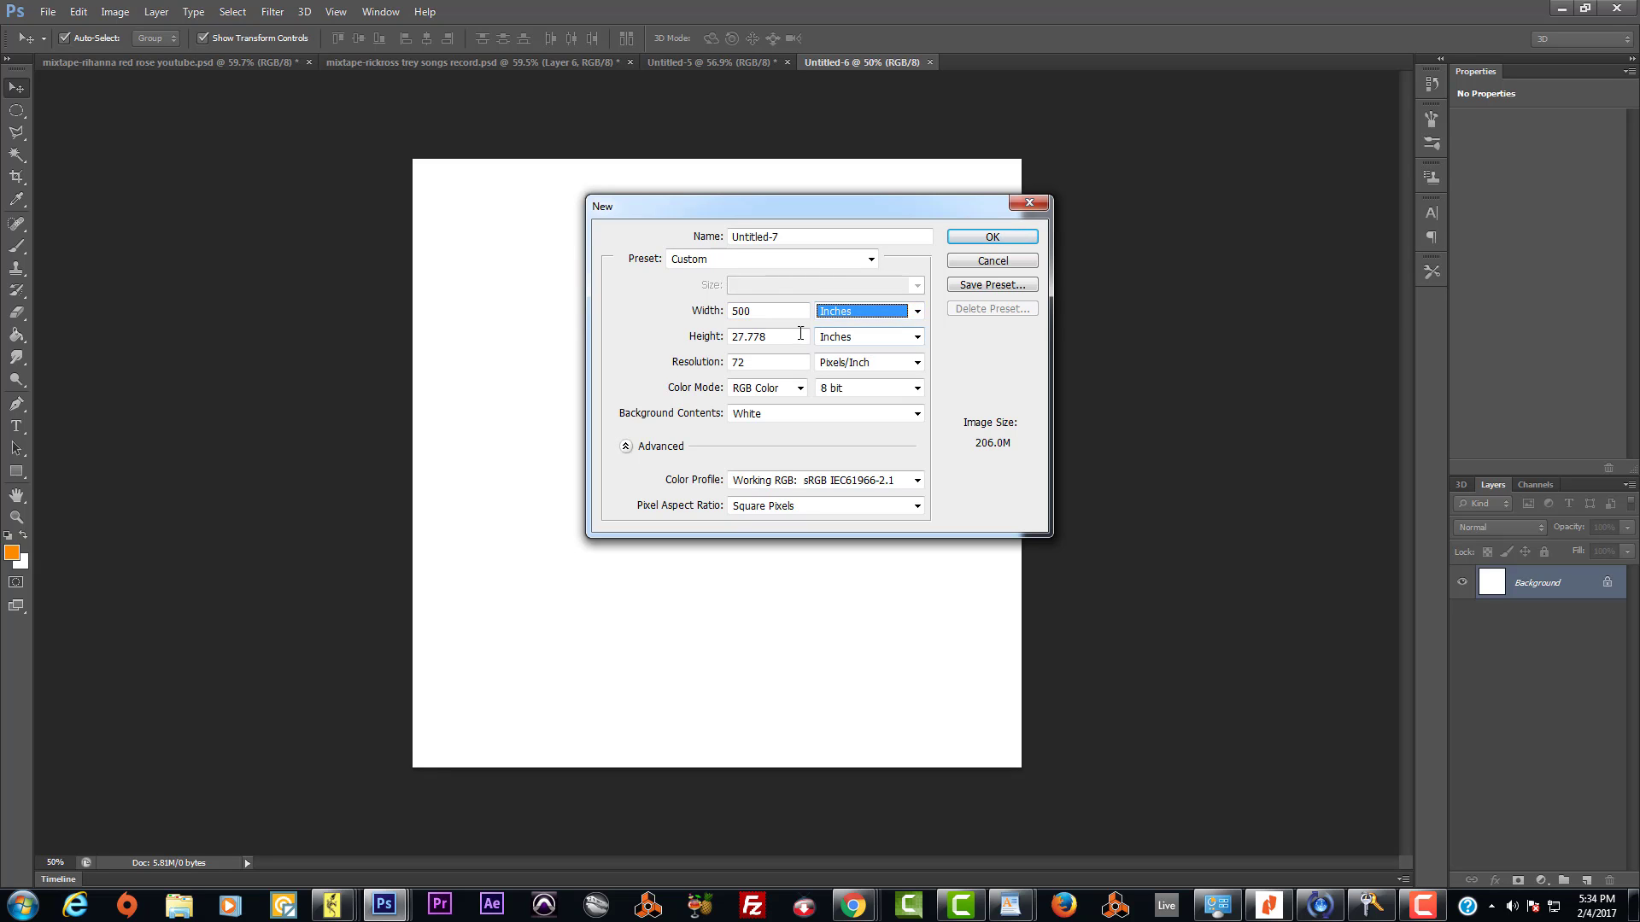
pyautogui.click(800, 334)
pyautogui.write('500')
# Step: Set the size units to pixels and the width to 500, and create the document
pyautogui.click(865, 313)
pyautogui.click(833, 329)
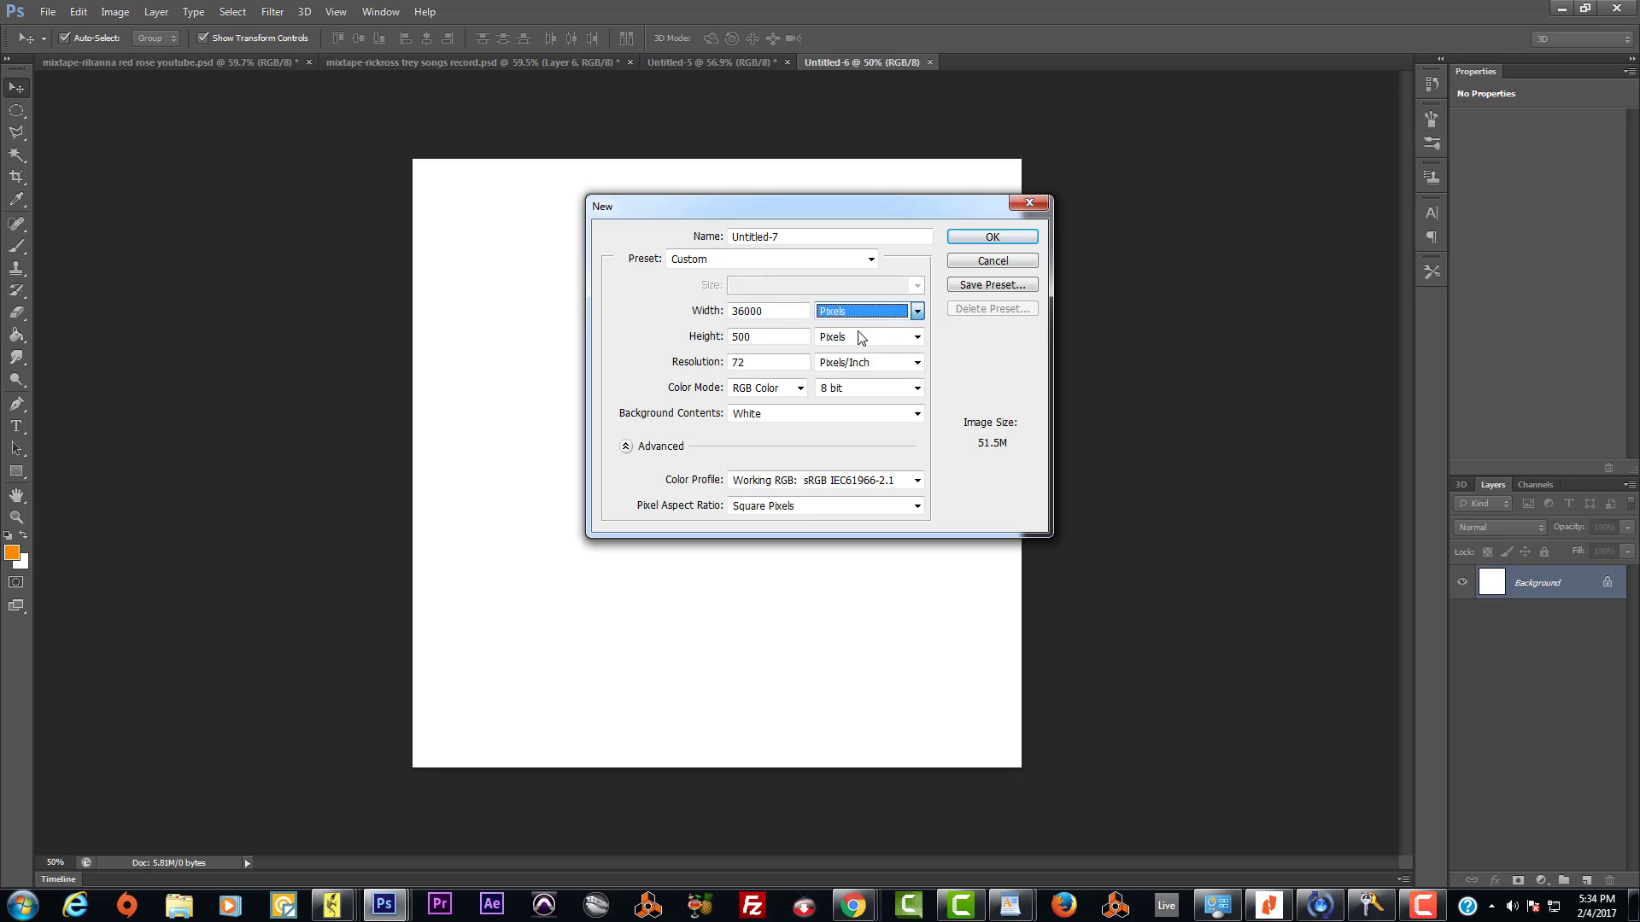
pyautogui.click(754, 361)
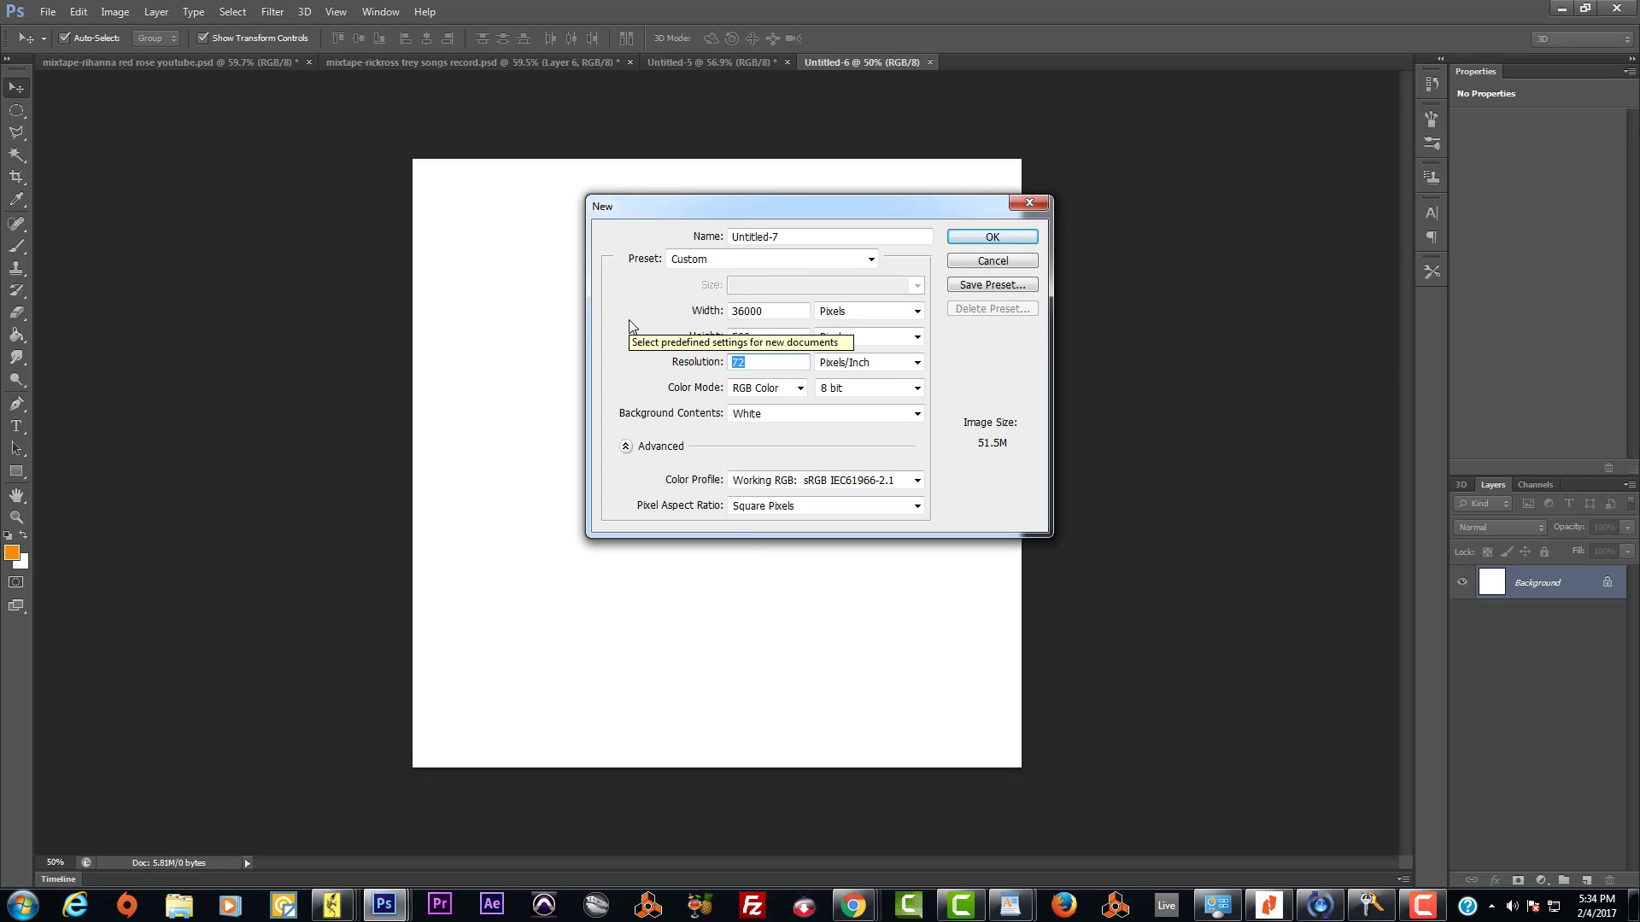
pyautogui.click(769, 311)
pyautogui.write('500')
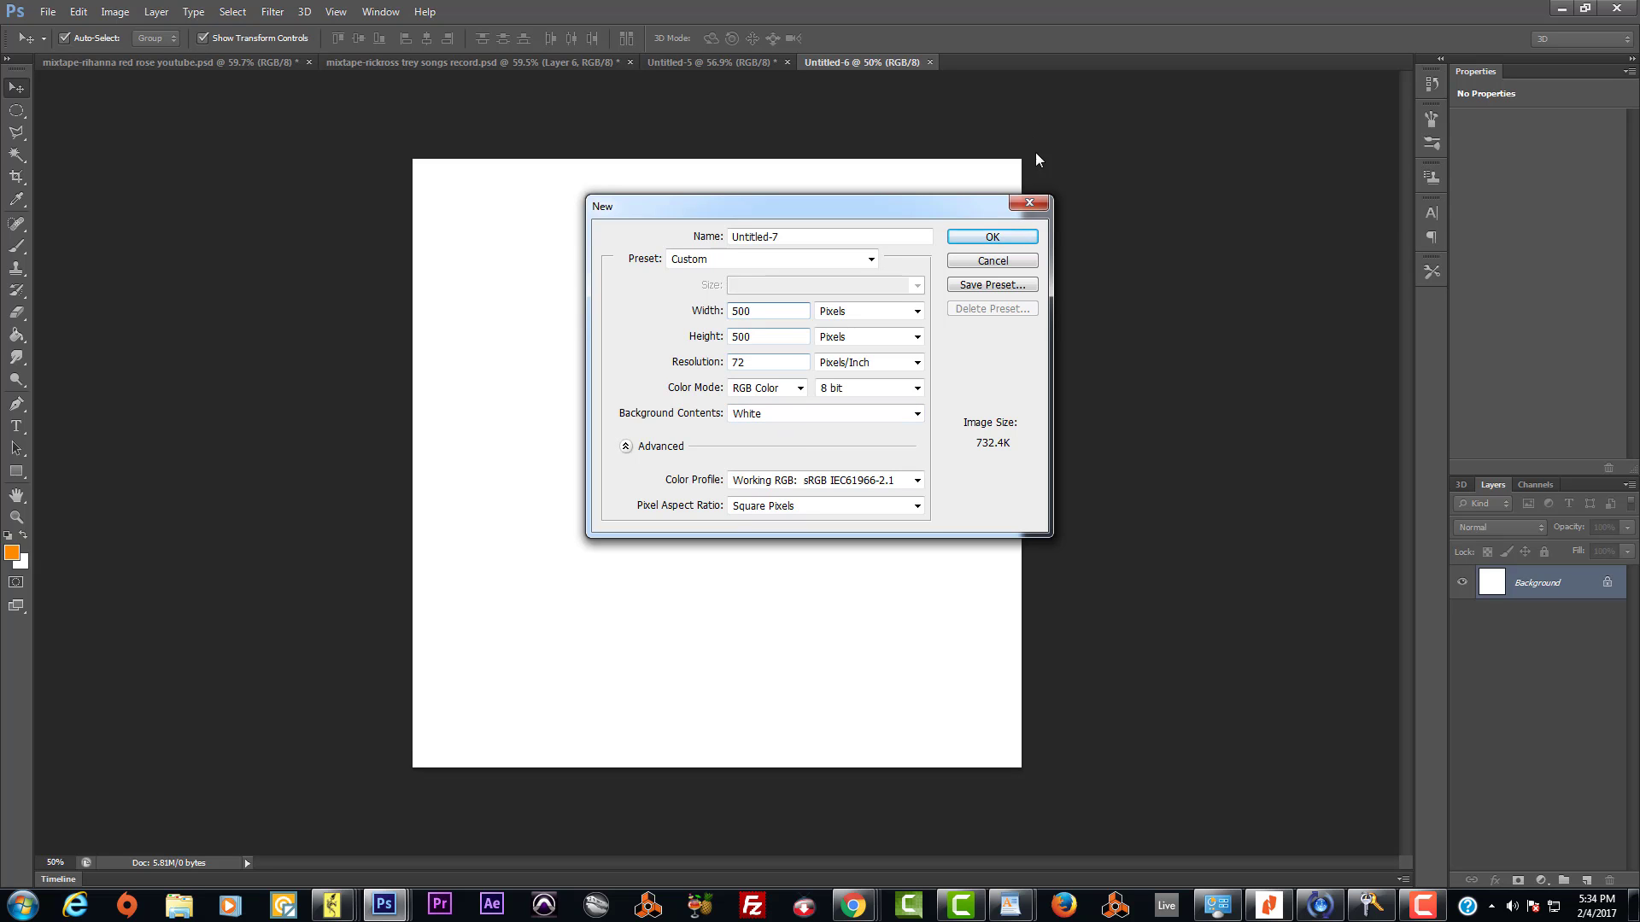
pyautogui.click(984, 239)
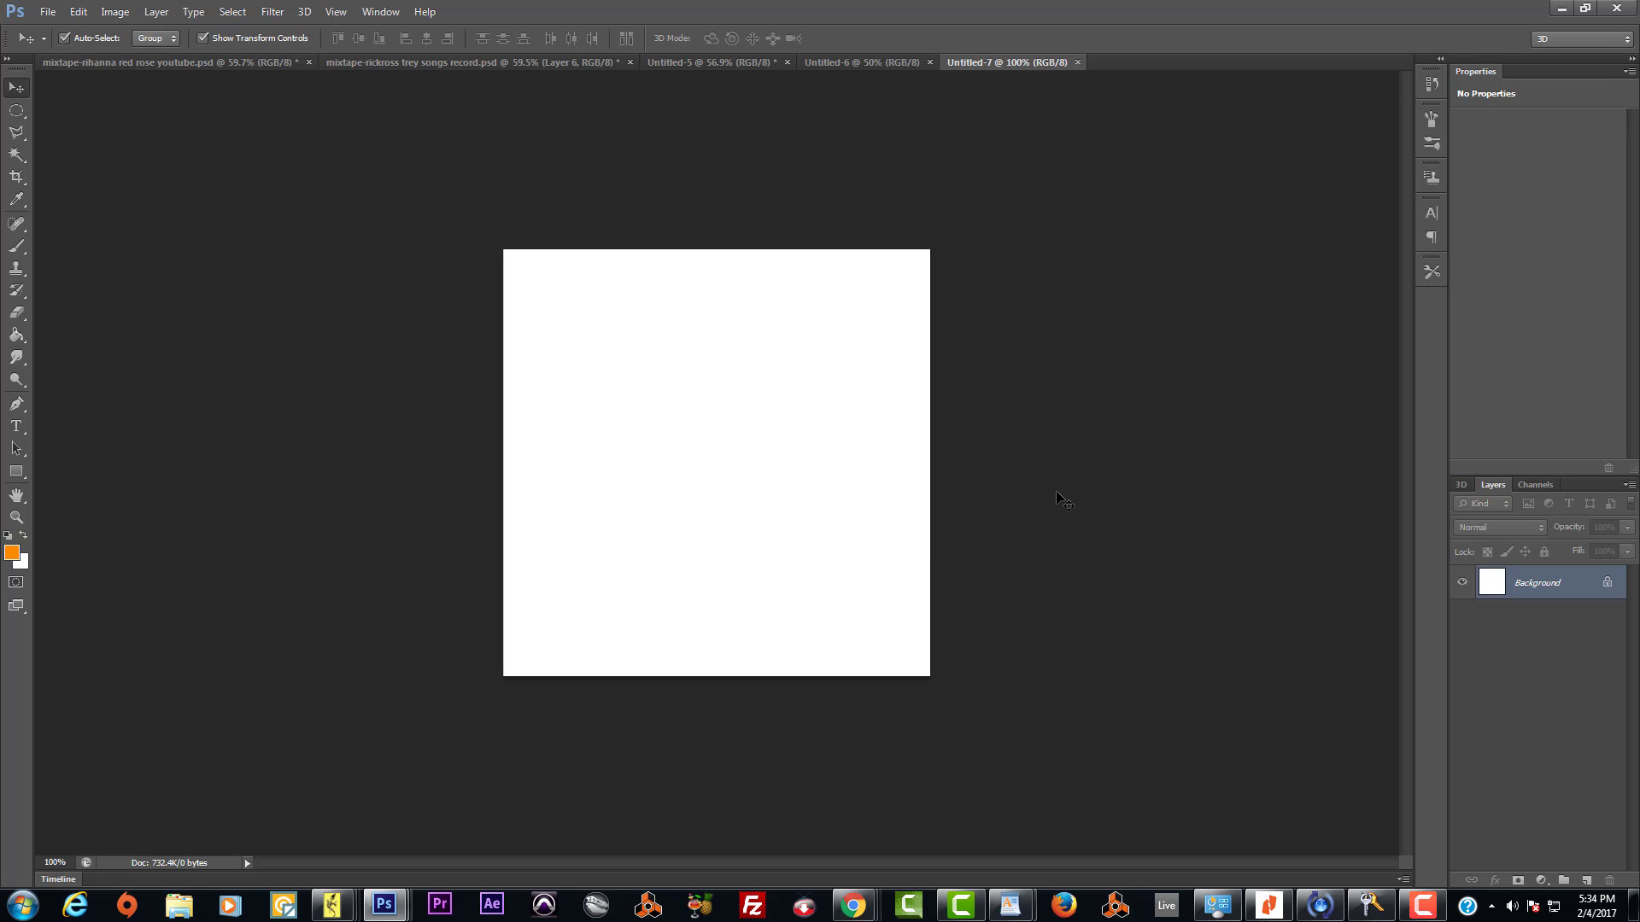
# Step: Create another new document measuring 800 by 800 pixels
pyautogui.click(48, 12)
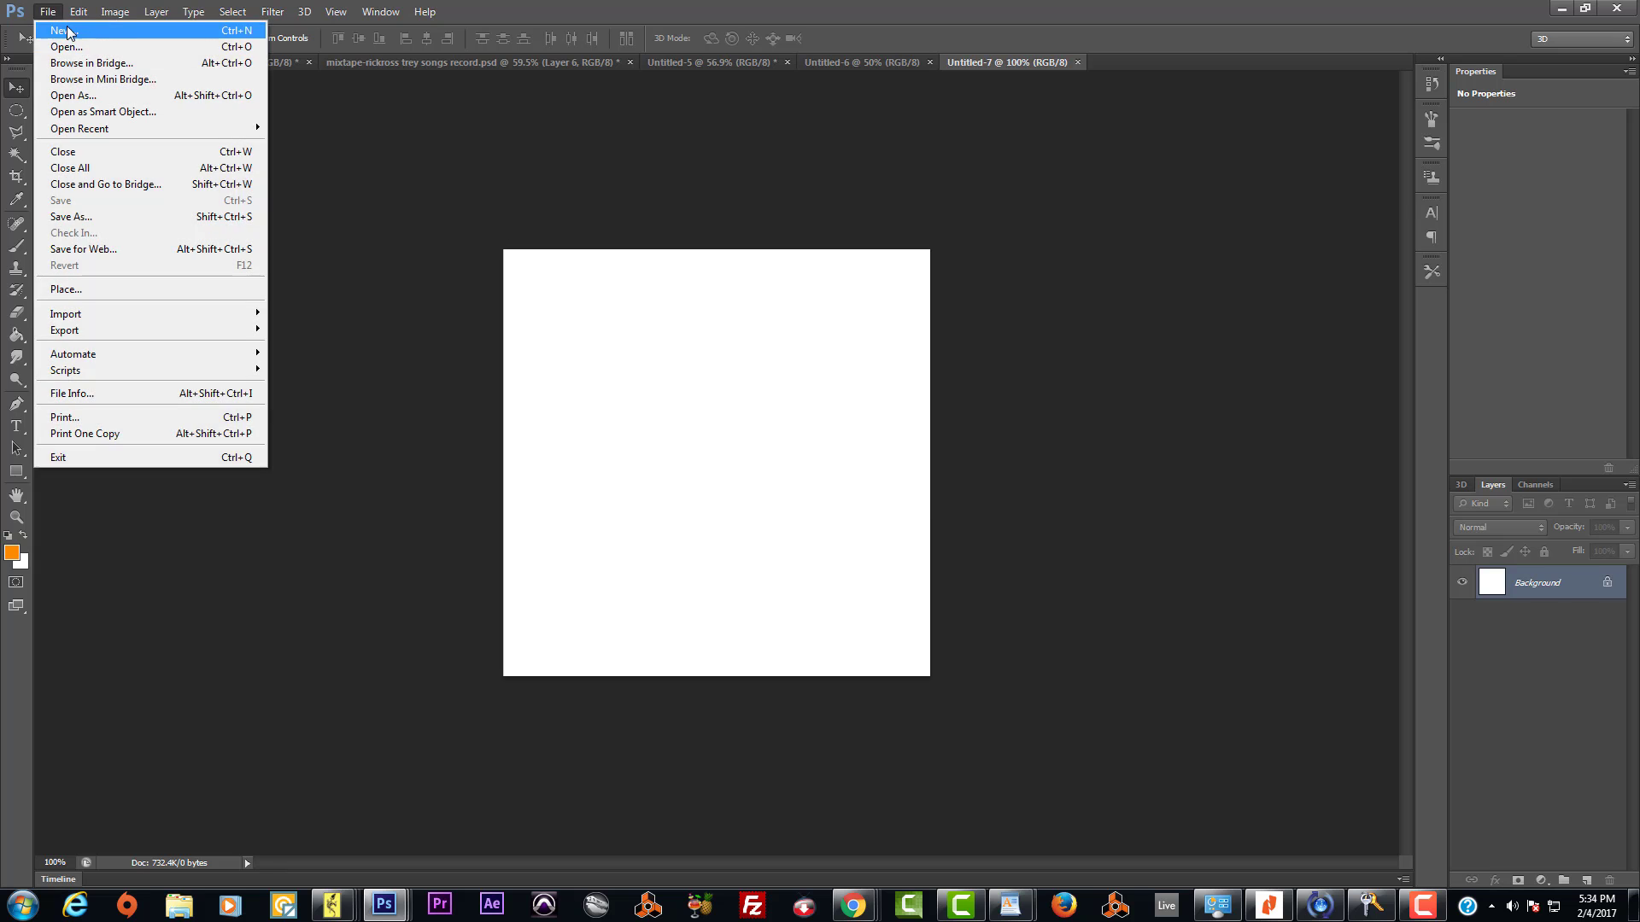
pyautogui.click(53, 33)
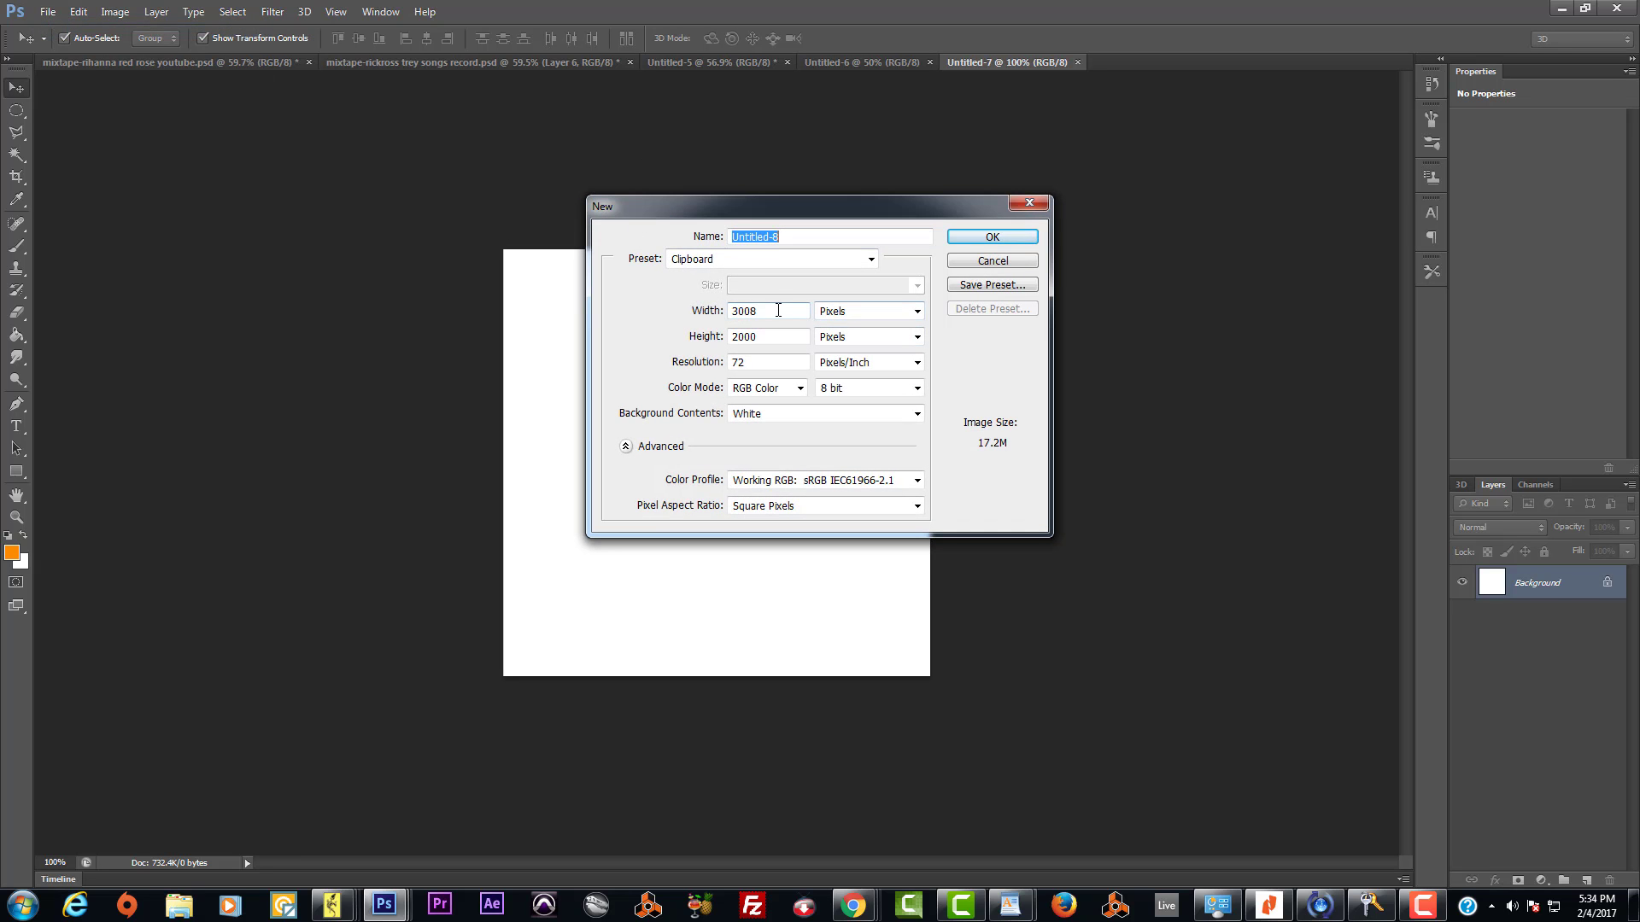
pyautogui.click(736, 309)
pyautogui.write('800')
pyautogui.press('Tab')
pyautogui.write('800')
pyautogui.click(965, 238)
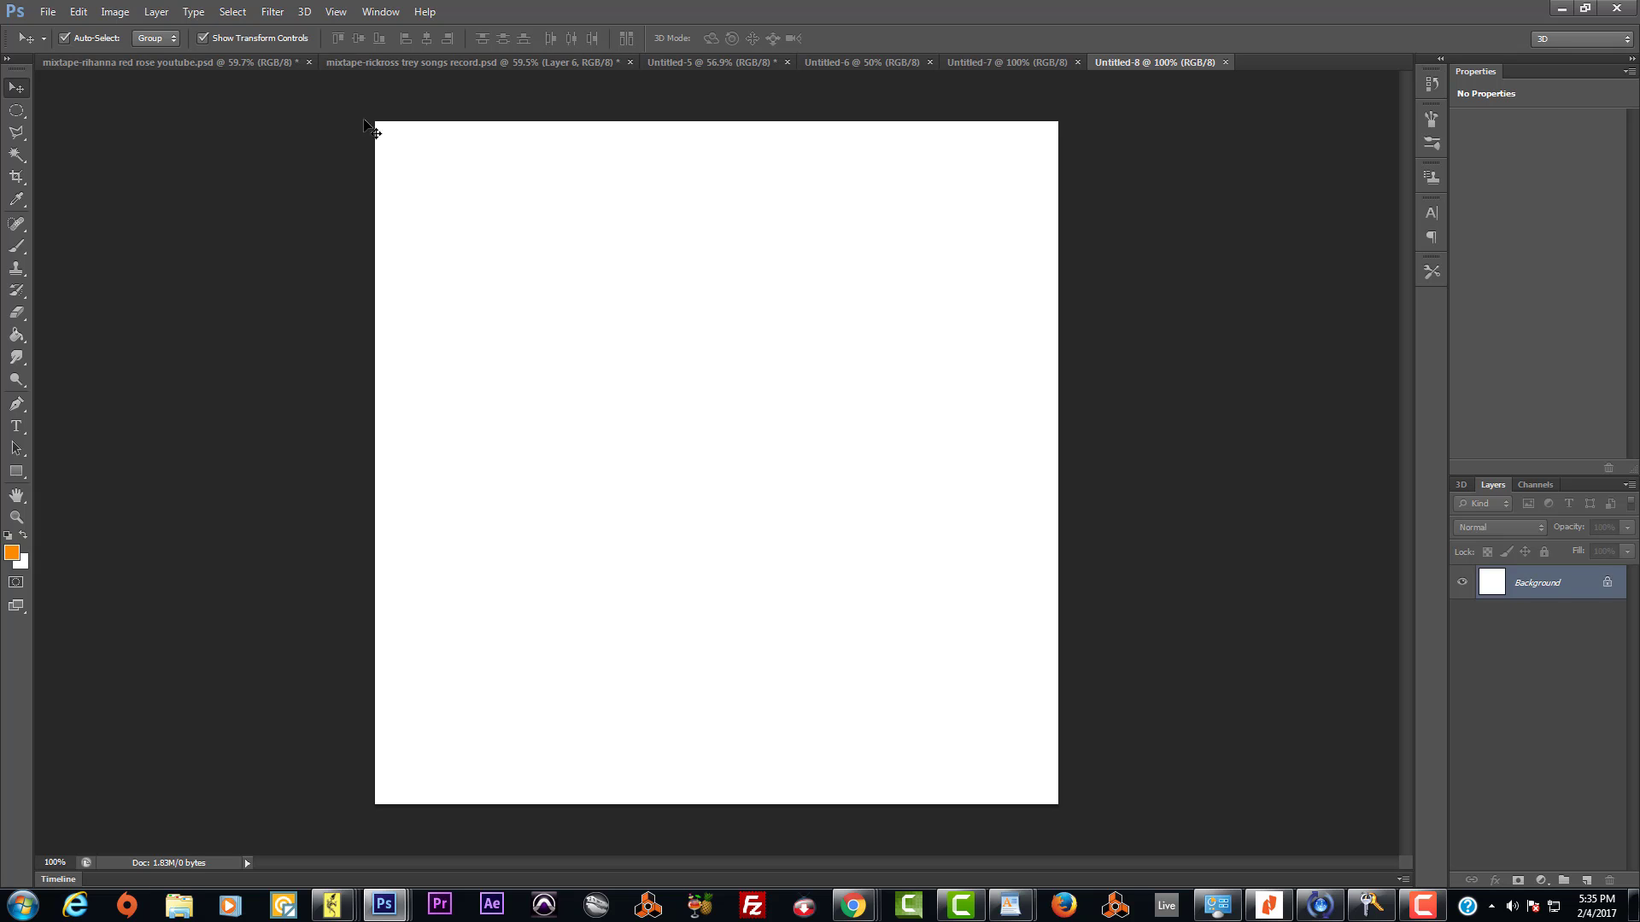
# Step: View the 800-pixel document at actual pixels and compare the canvas sizes of the open blank documents
pyautogui.click(336, 12)
pyautogui.moveTo(369, 12)
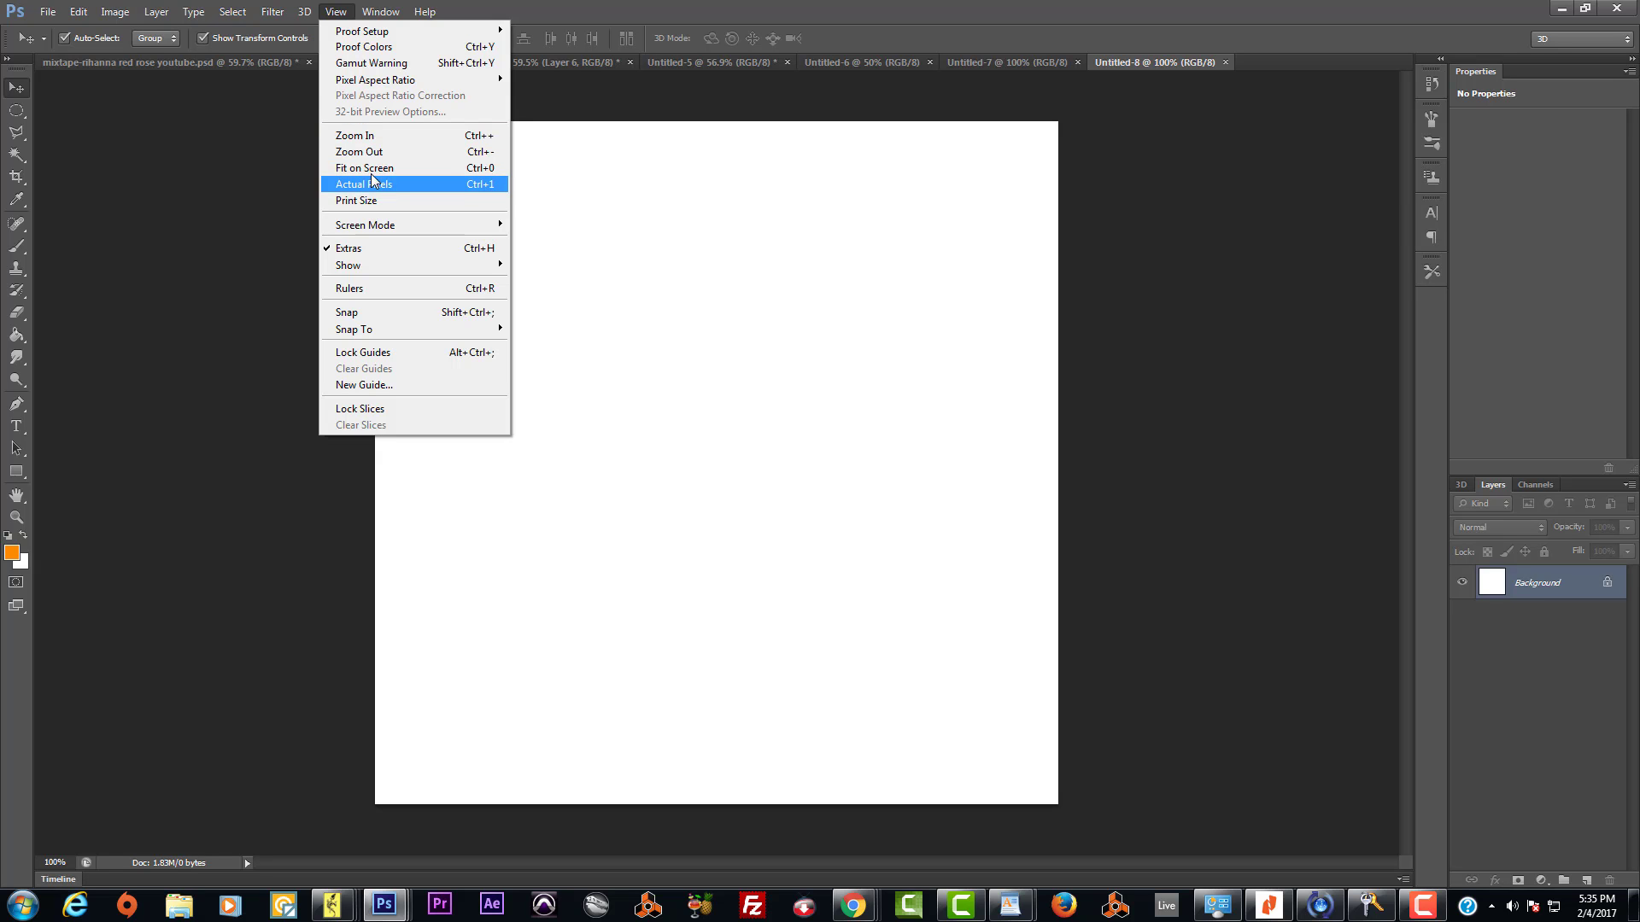
pyautogui.click(373, 186)
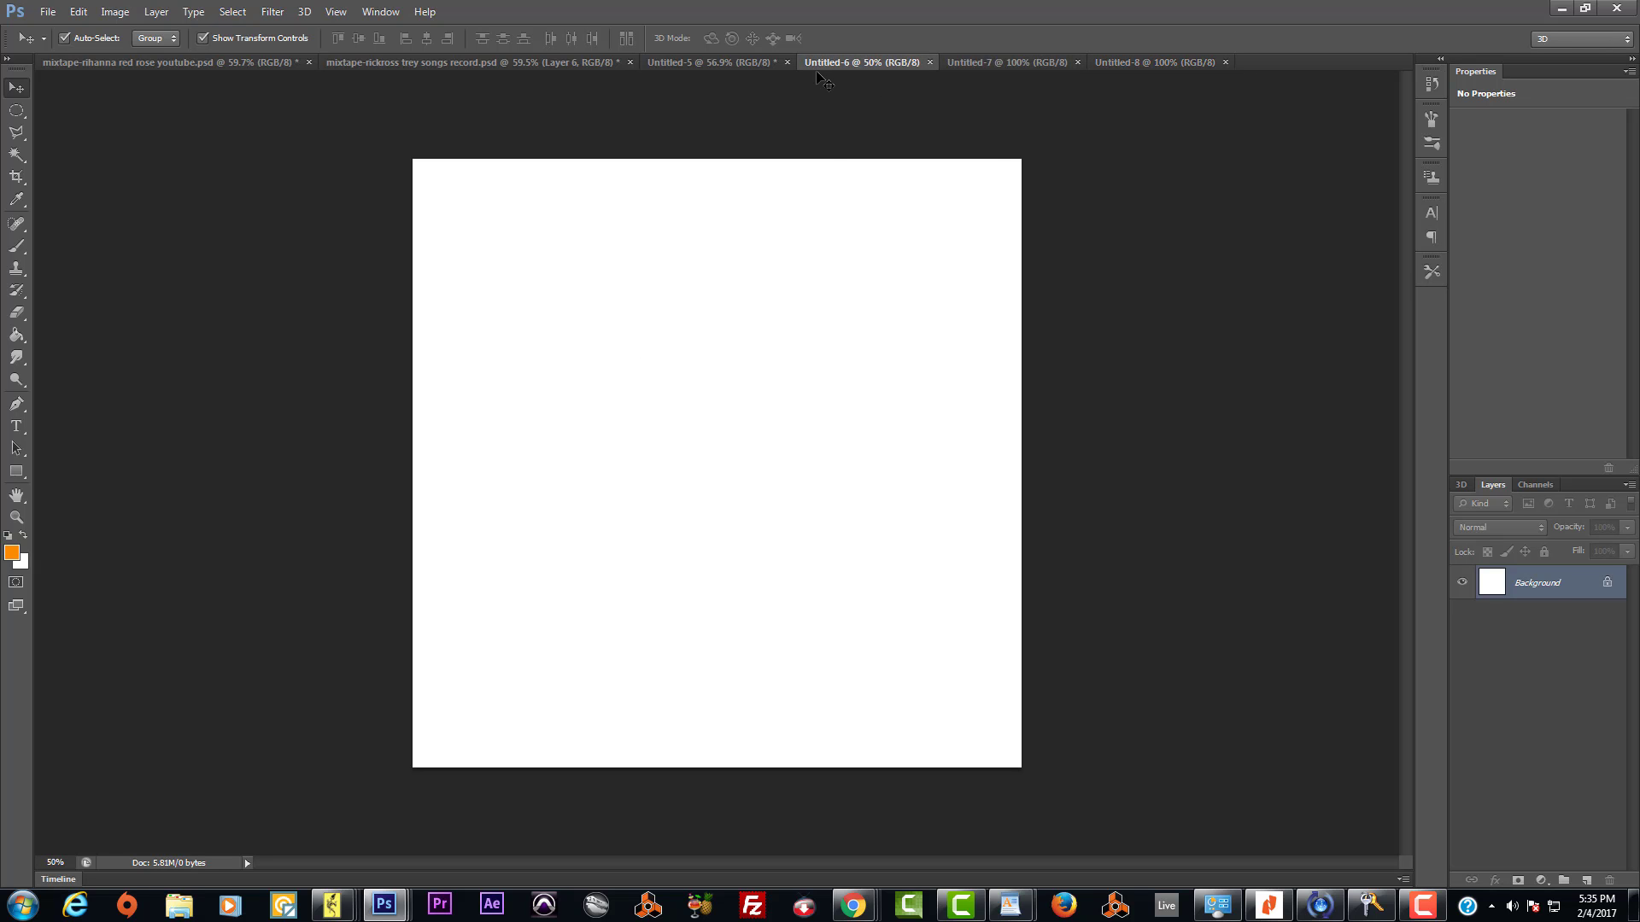
pyautogui.click(738, 65)
pyautogui.click(858, 62)
pyautogui.click(1006, 62)
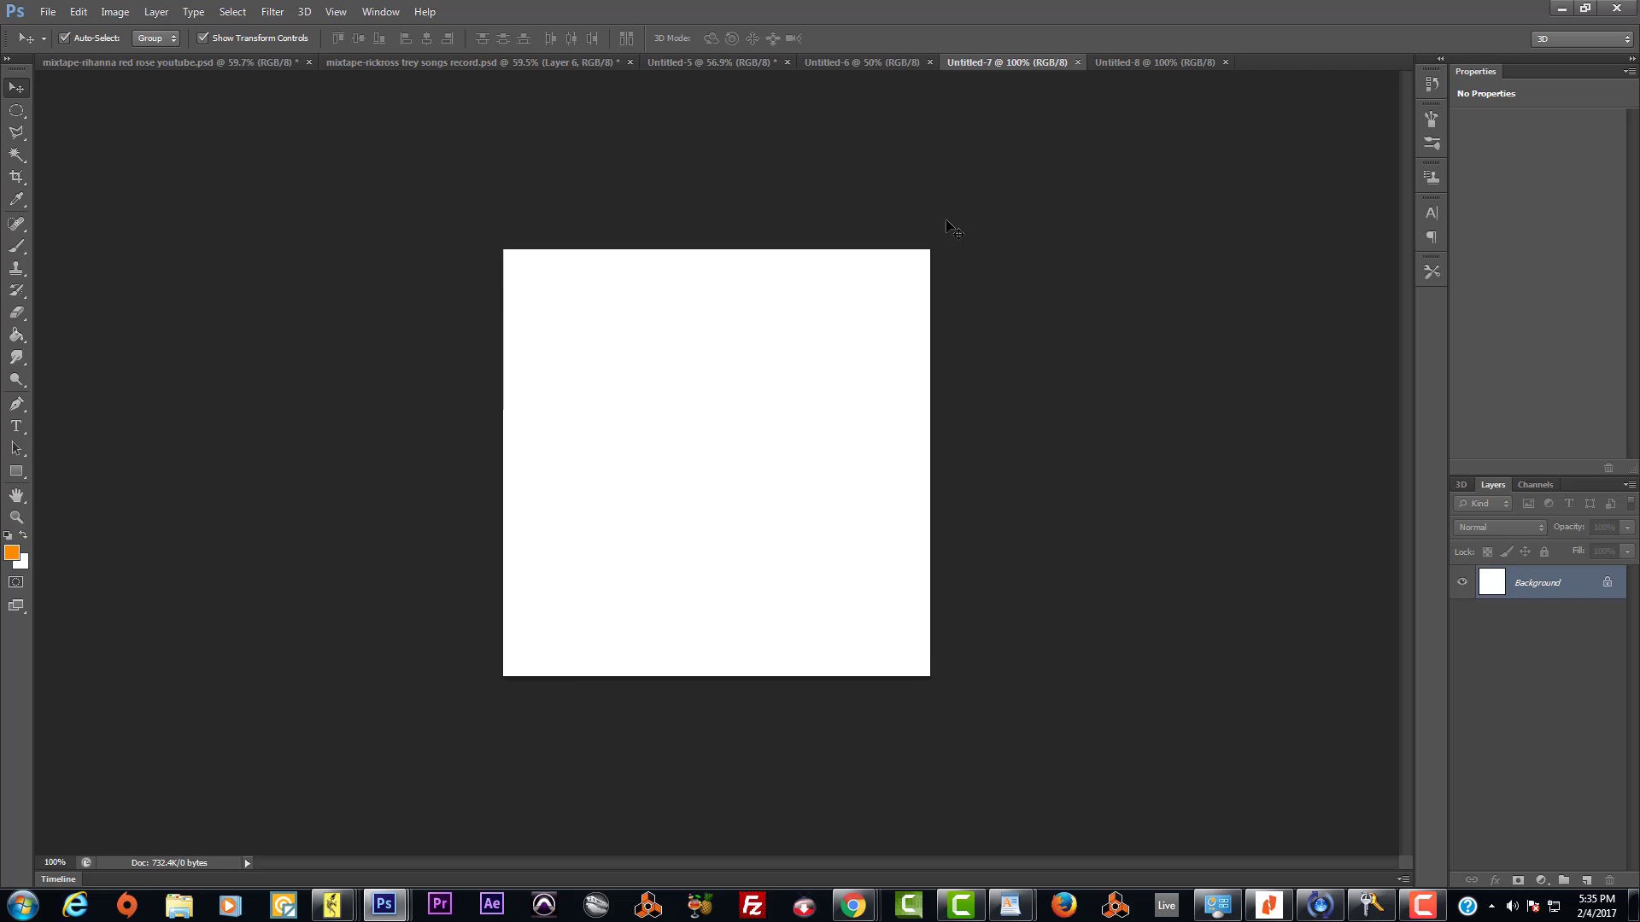
# Step: Examine the image detail of the Vol .4 mixtape cover up close and as a whole
pyautogui.click(712, 61)
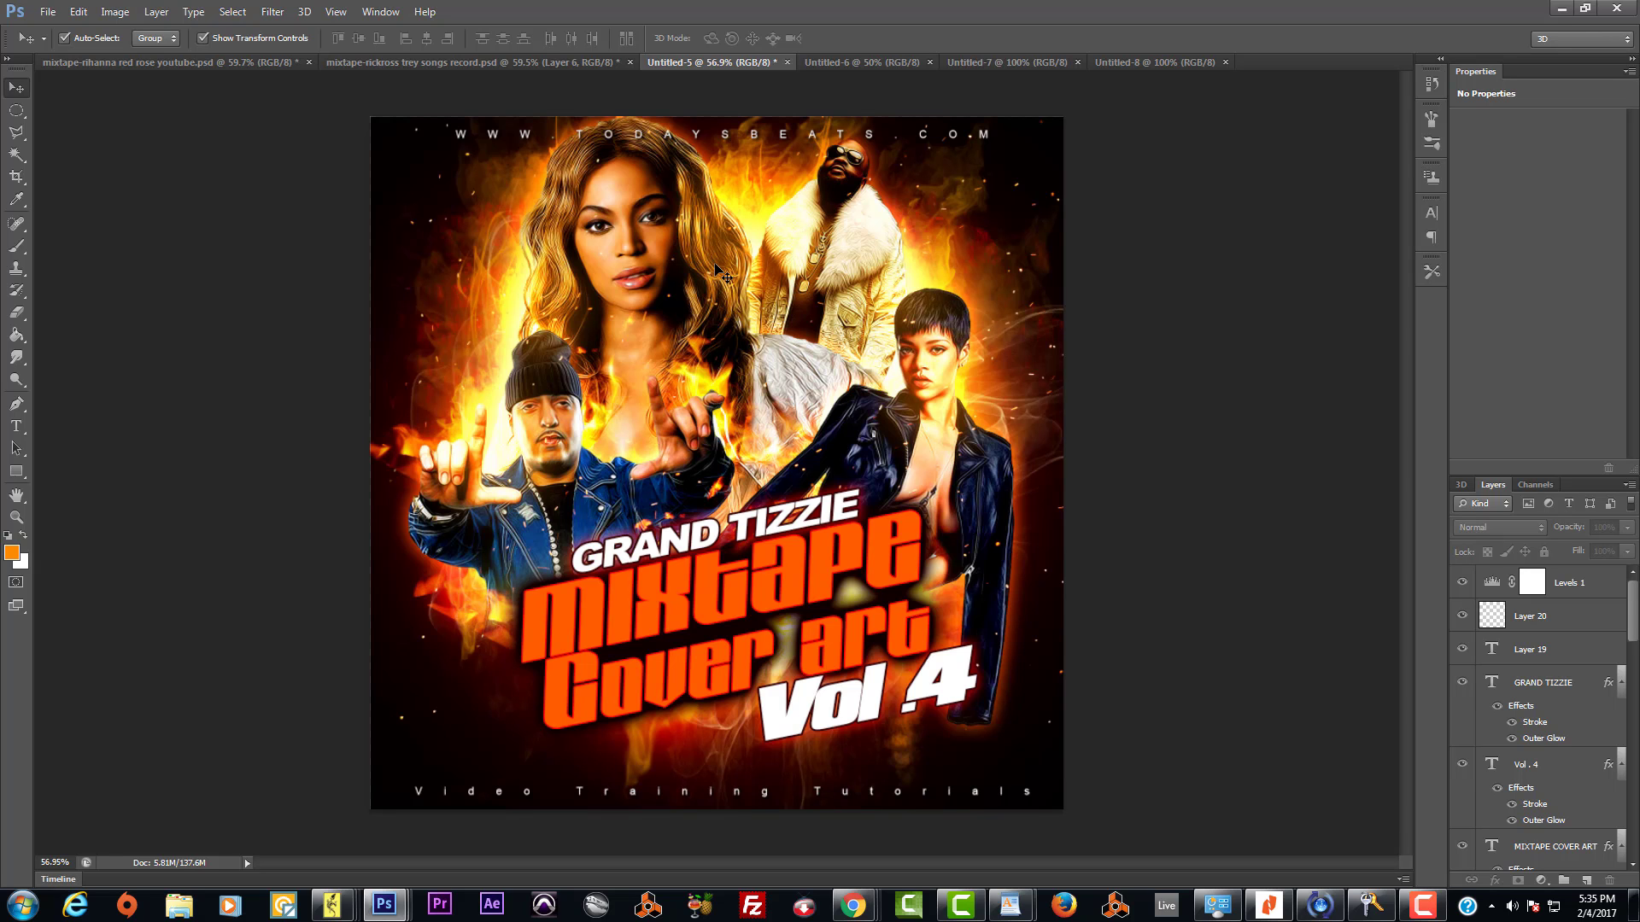
pyautogui.scroll(5, 854, 325)
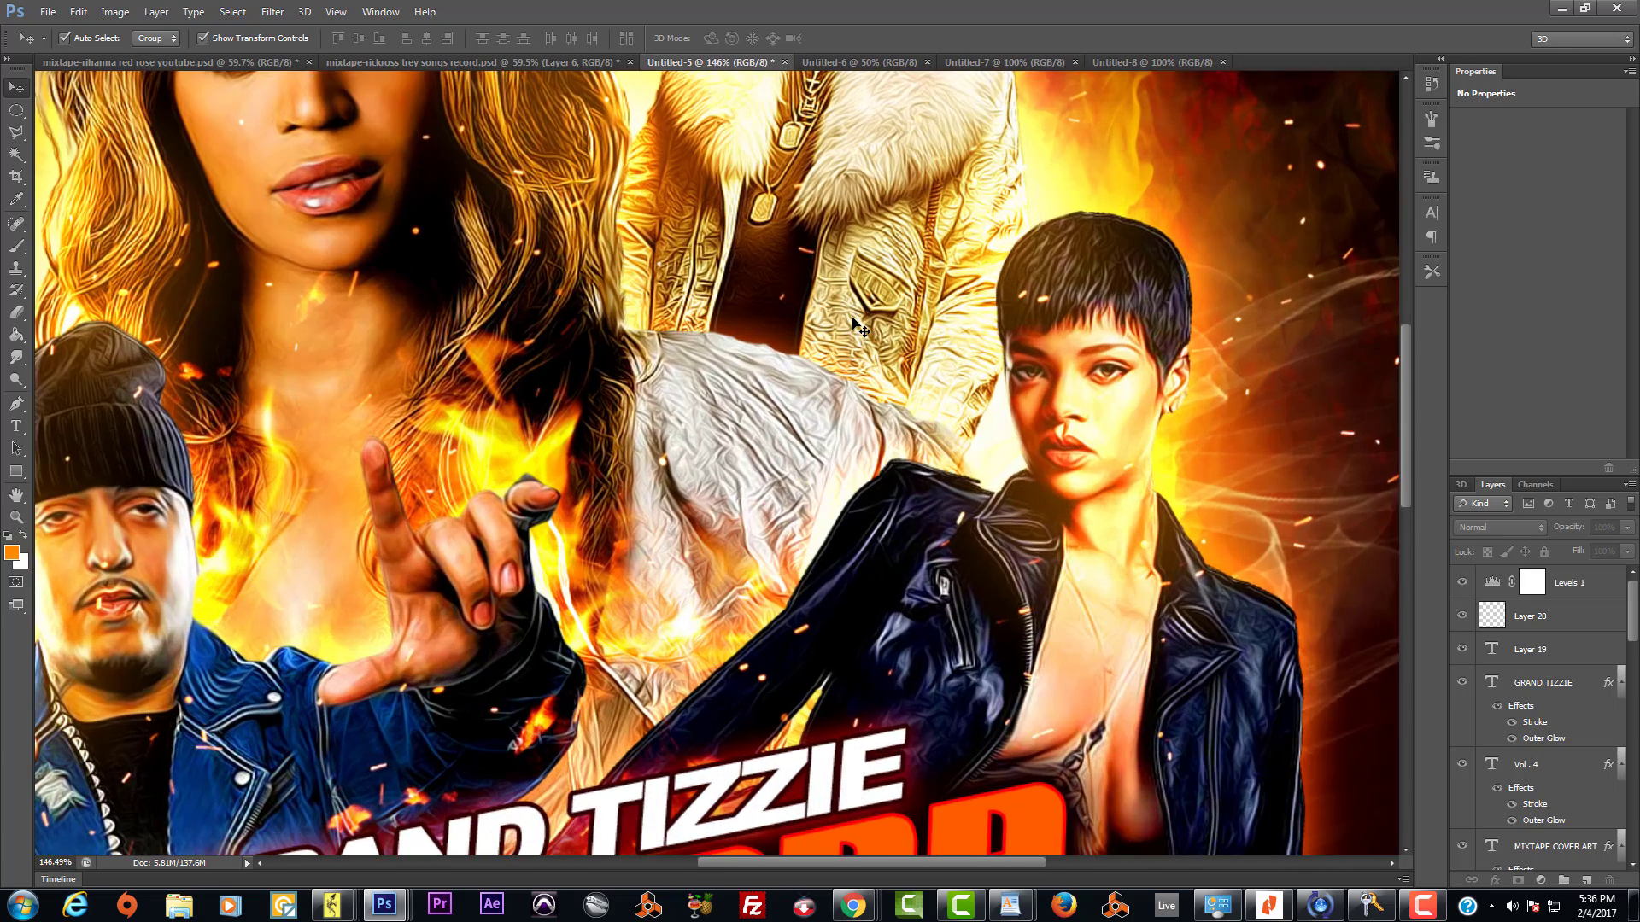
pyautogui.scroll(3, 859, 325)
pyautogui.scroll(-3, 858, 325)
pyautogui.scroll(-5, 858, 325)
pyautogui.scroll(1, 858, 325)
pyautogui.scroll(-2, 858, 325)
pyautogui.scroll(-2, 859, 325)
pyautogui.scroll(1, 859, 324)
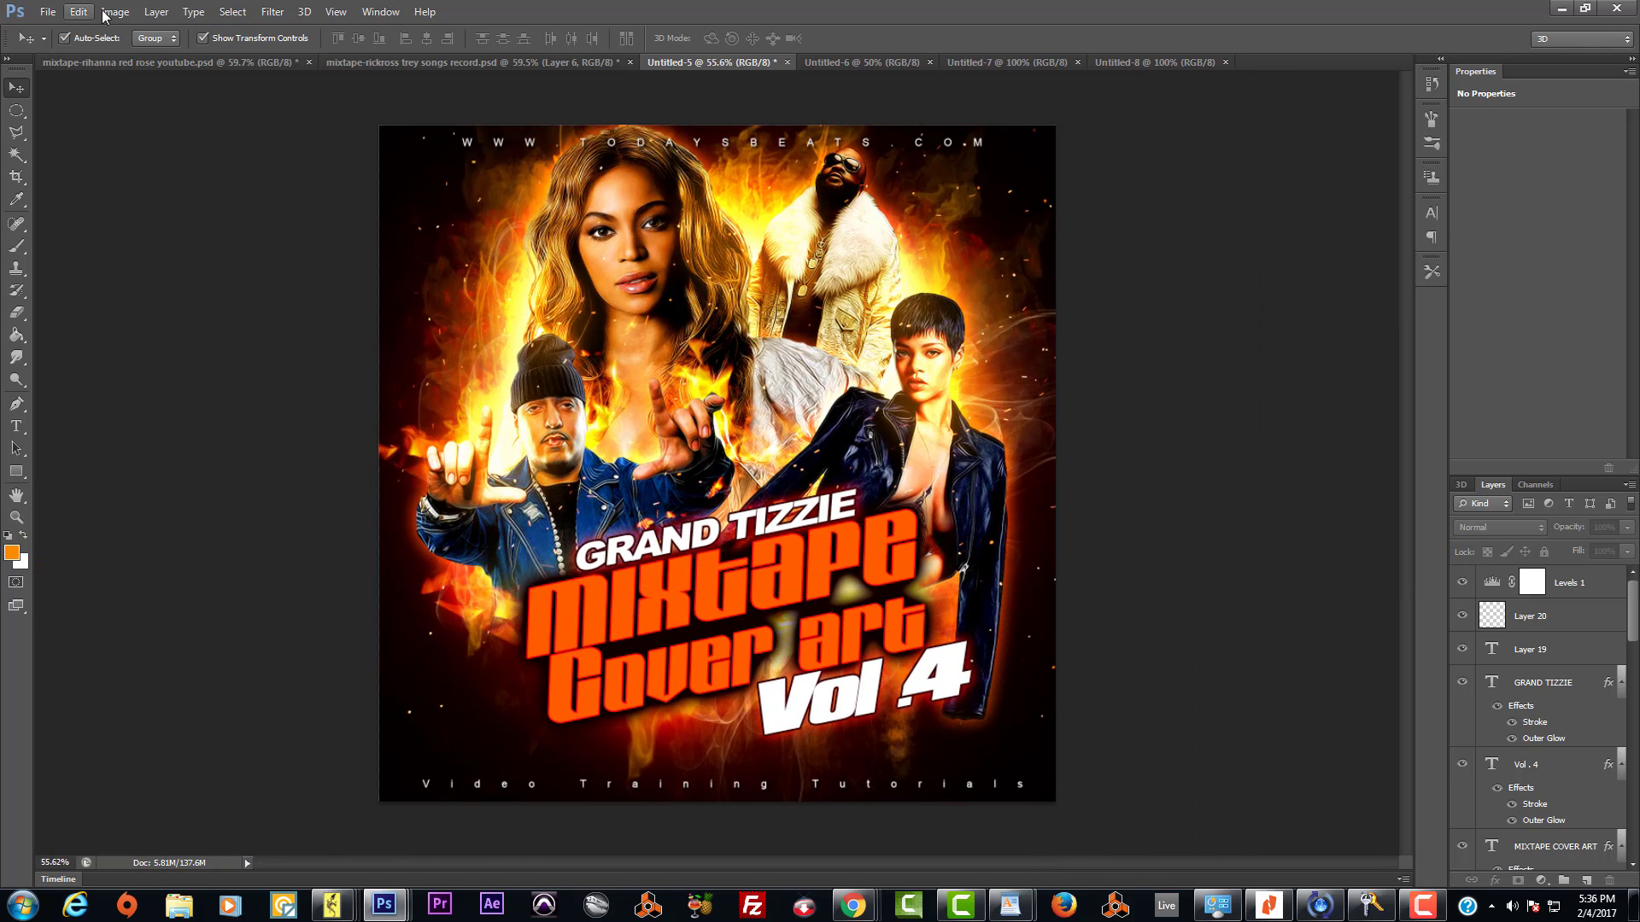
# Step: Duplicate the Vol .4 mixtape cover as a separate document
pyautogui.click(149, 13)
pyautogui.moveTo(116, 12)
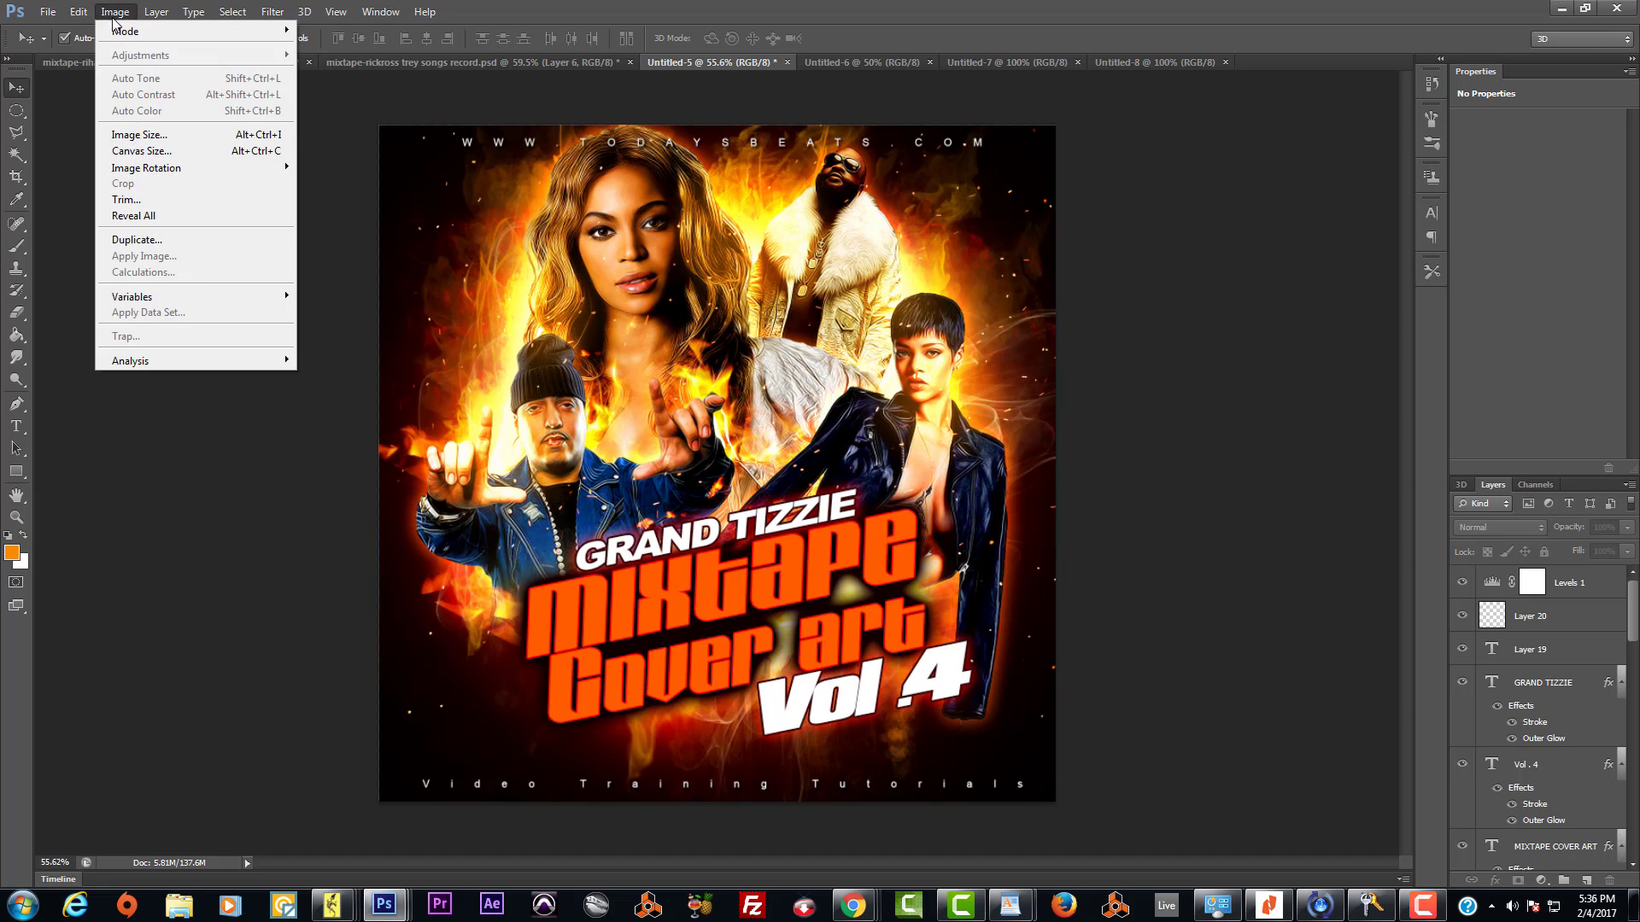
pyautogui.click(136, 240)
pyautogui.click(960, 301)
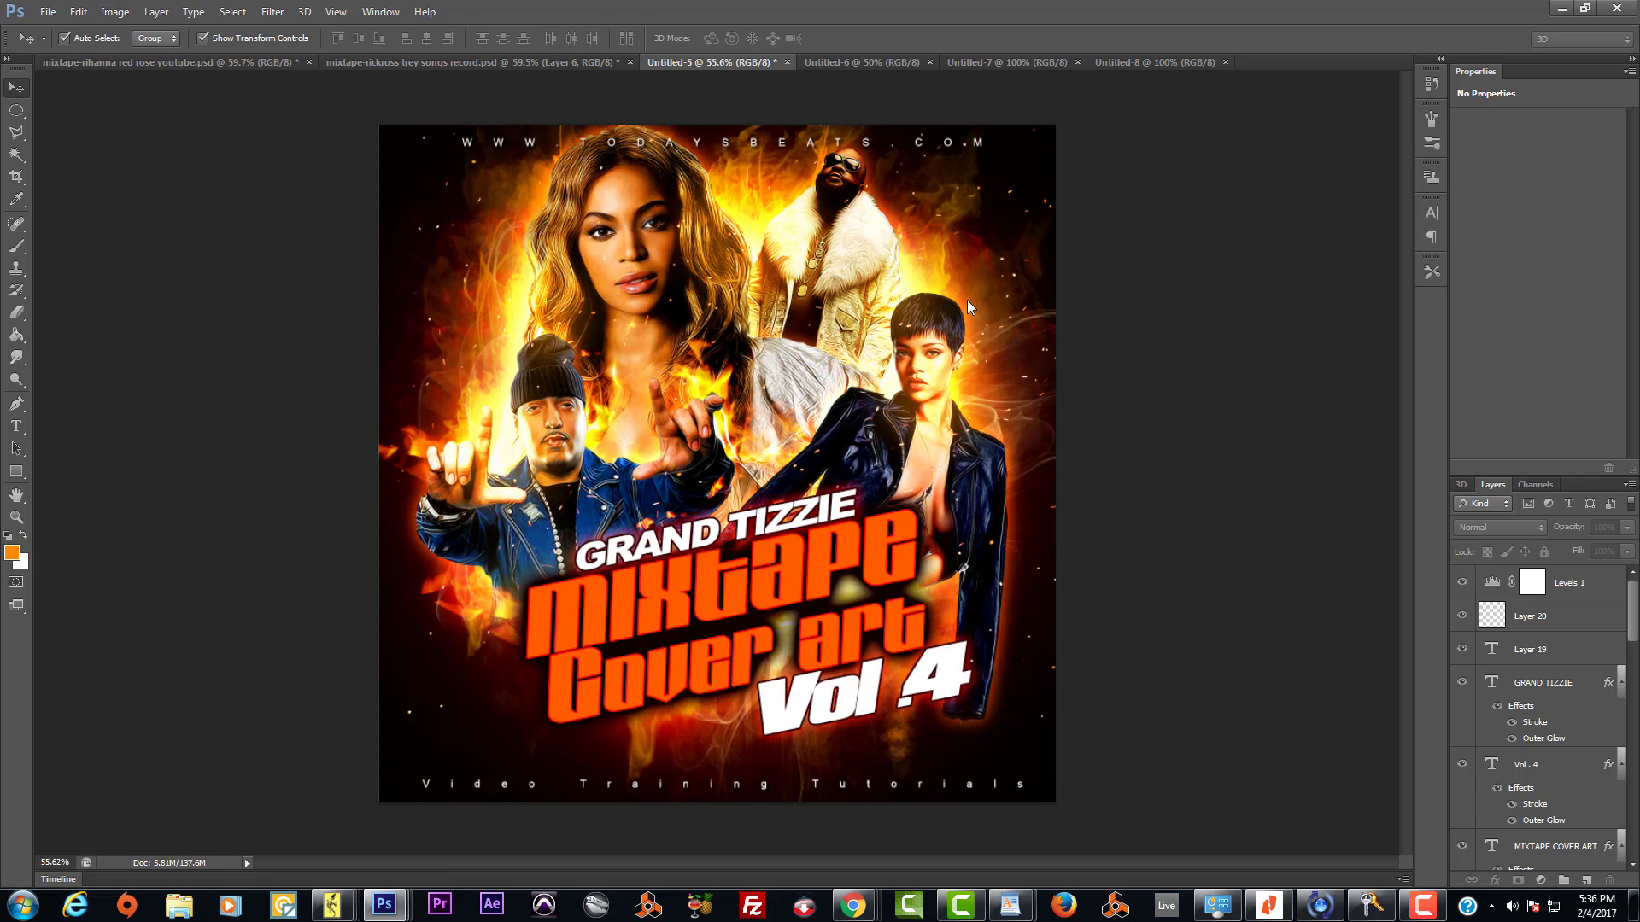
# Step: Flatten the duplicated Vol .4 cover into a single layer, discarding its hidden layers
pyautogui.click(159, 13)
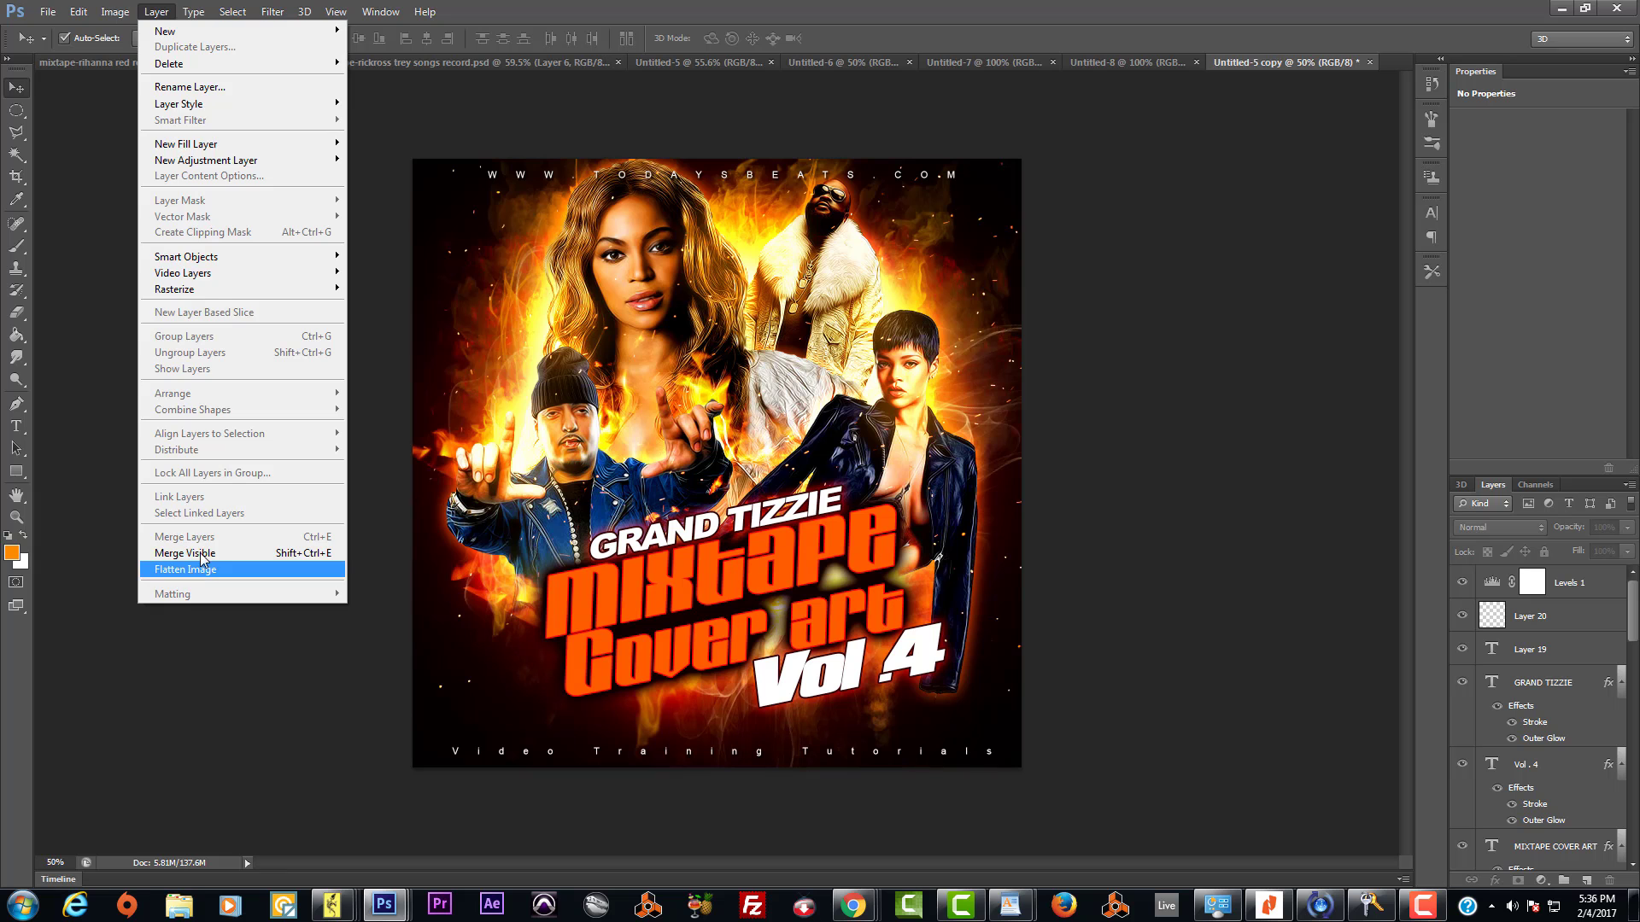
pyautogui.moveTo(115, 14)
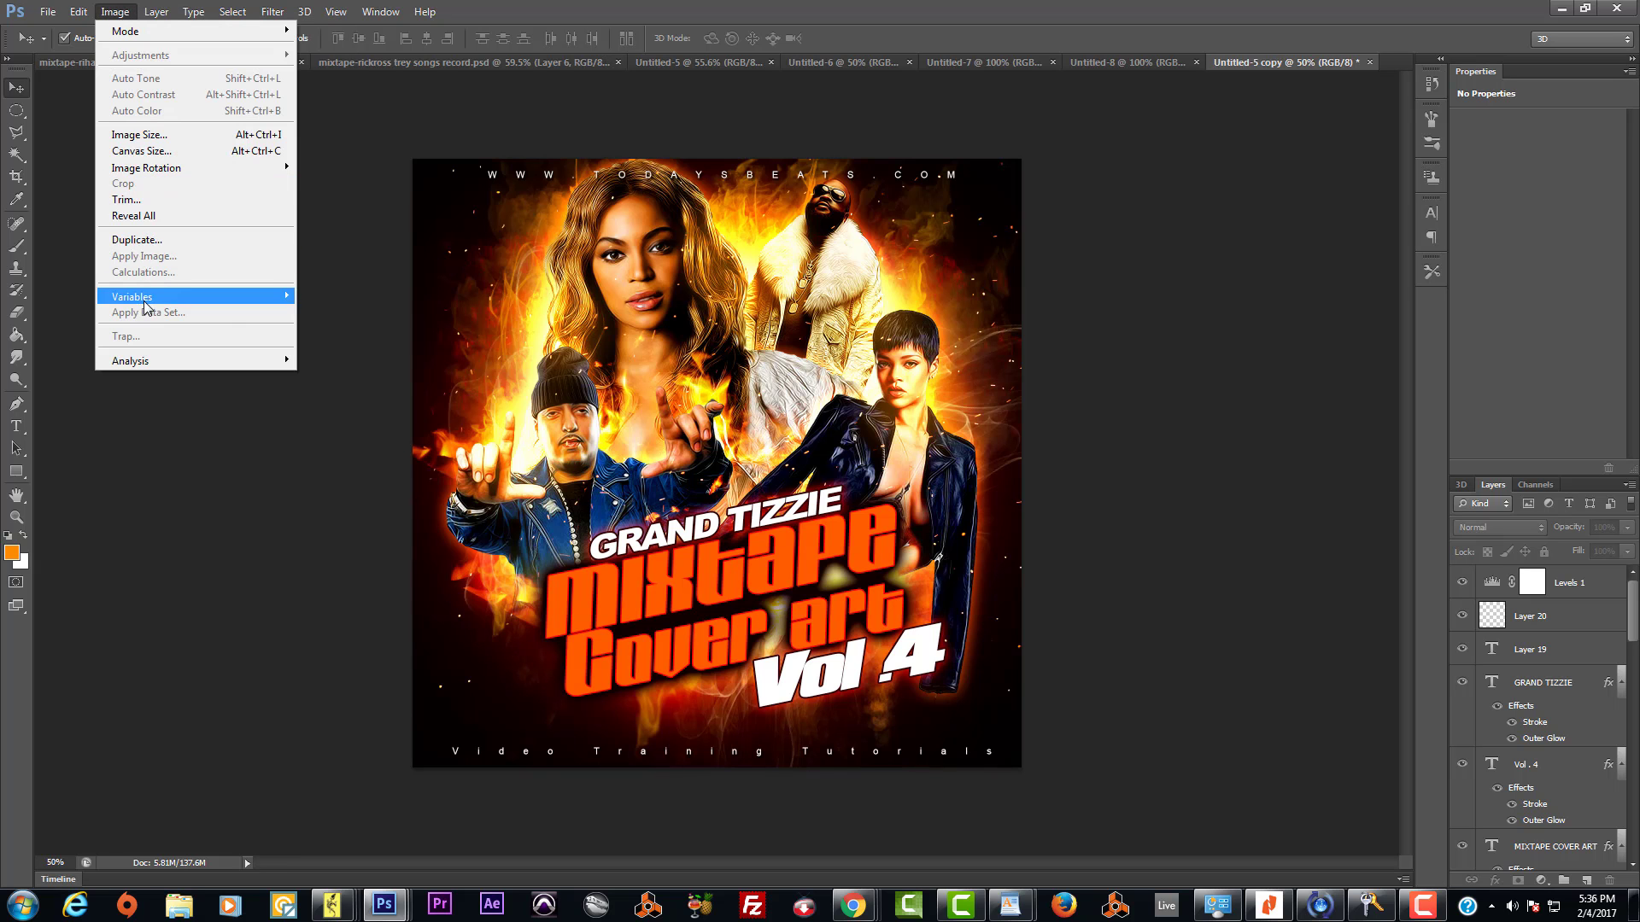
pyautogui.press('Escape')
pyautogui.click(212, 12)
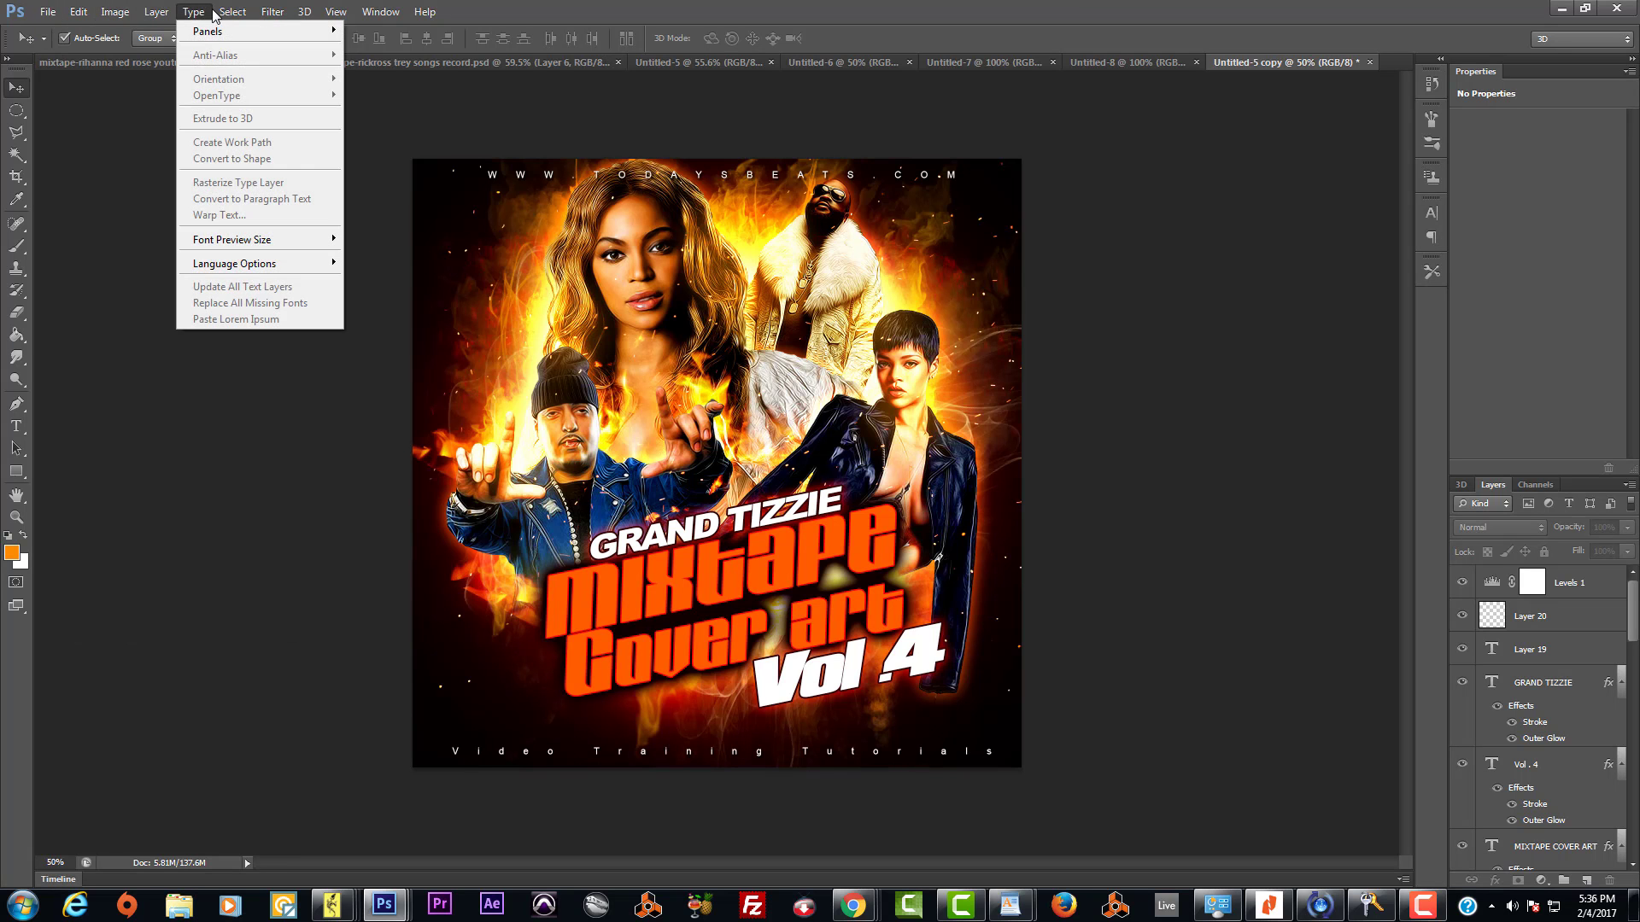
pyautogui.moveTo(166, 13)
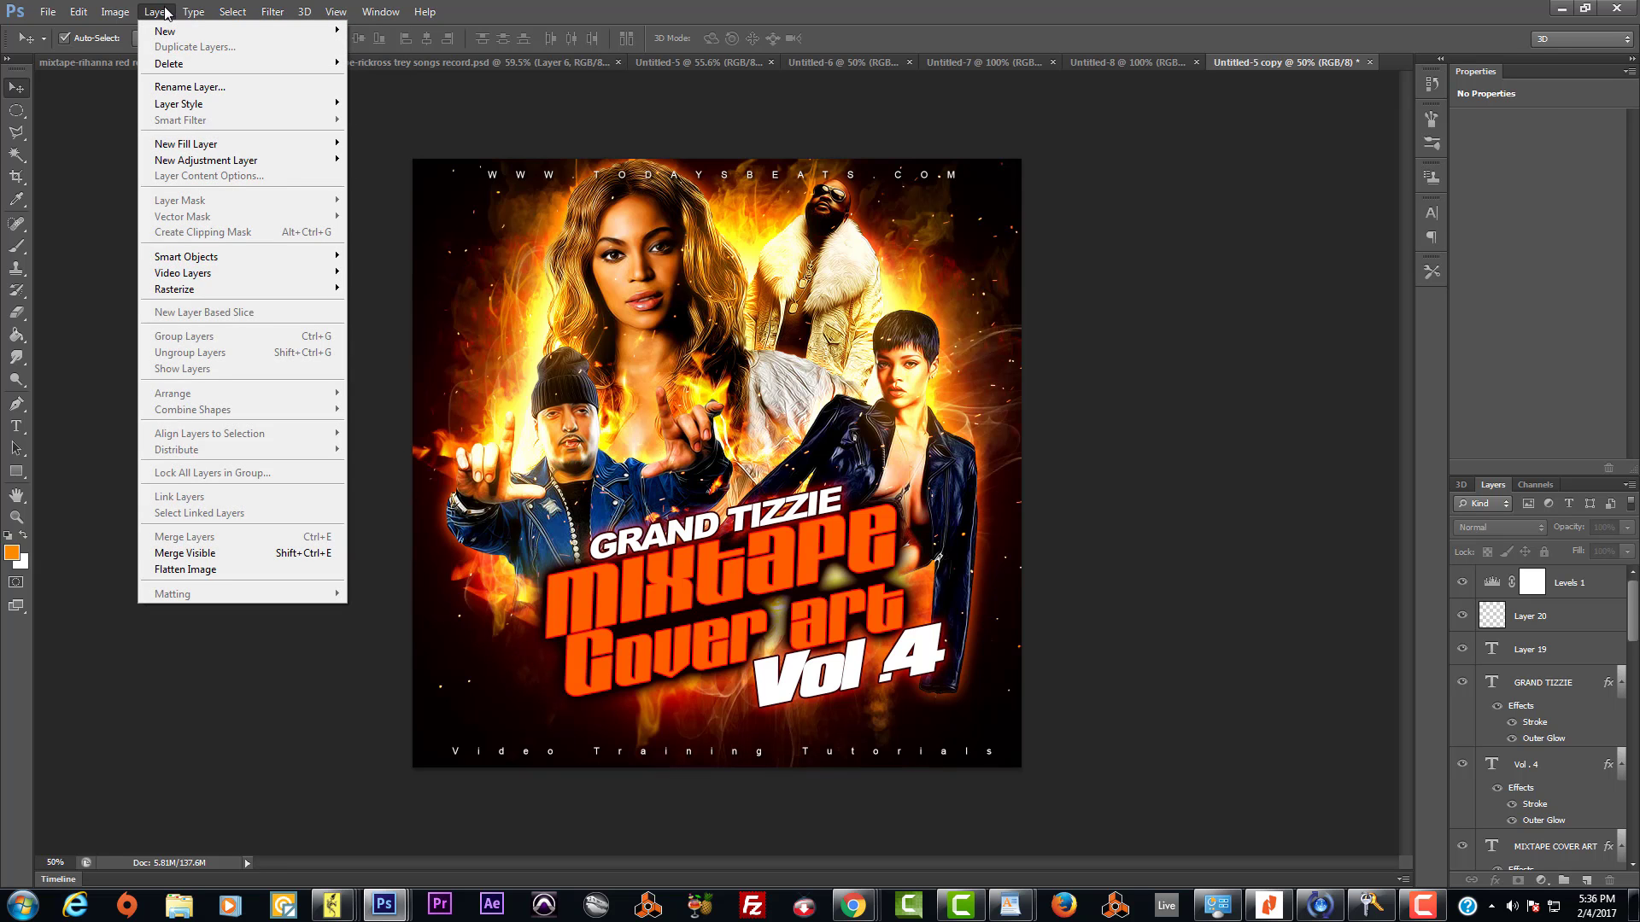
pyautogui.click(217, 567)
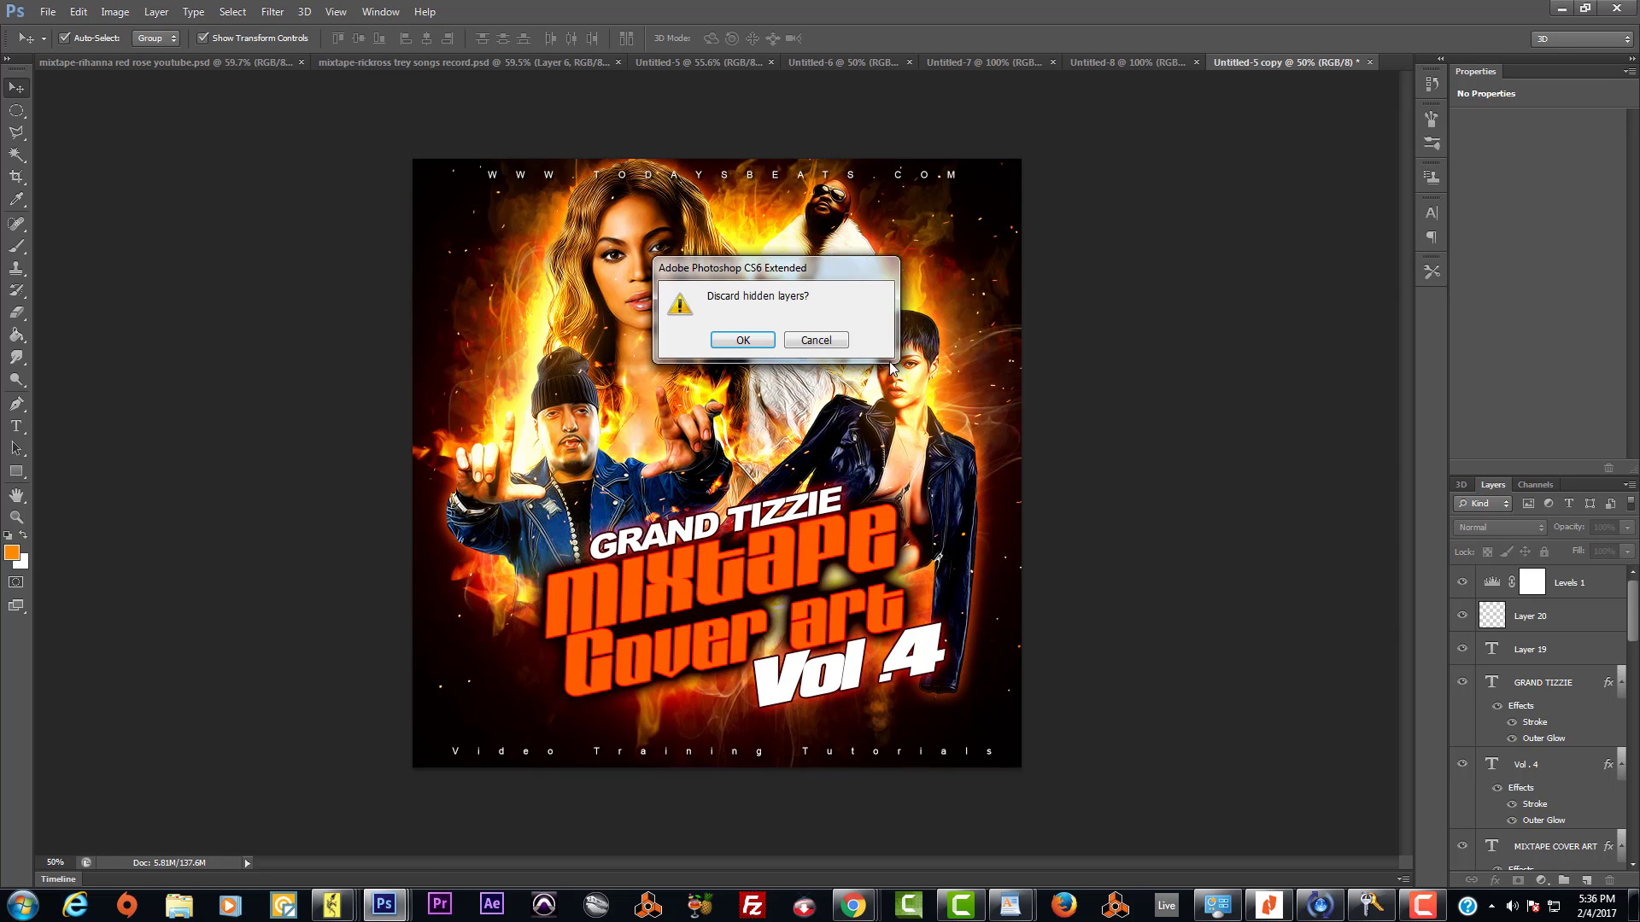
pyautogui.click(742, 341)
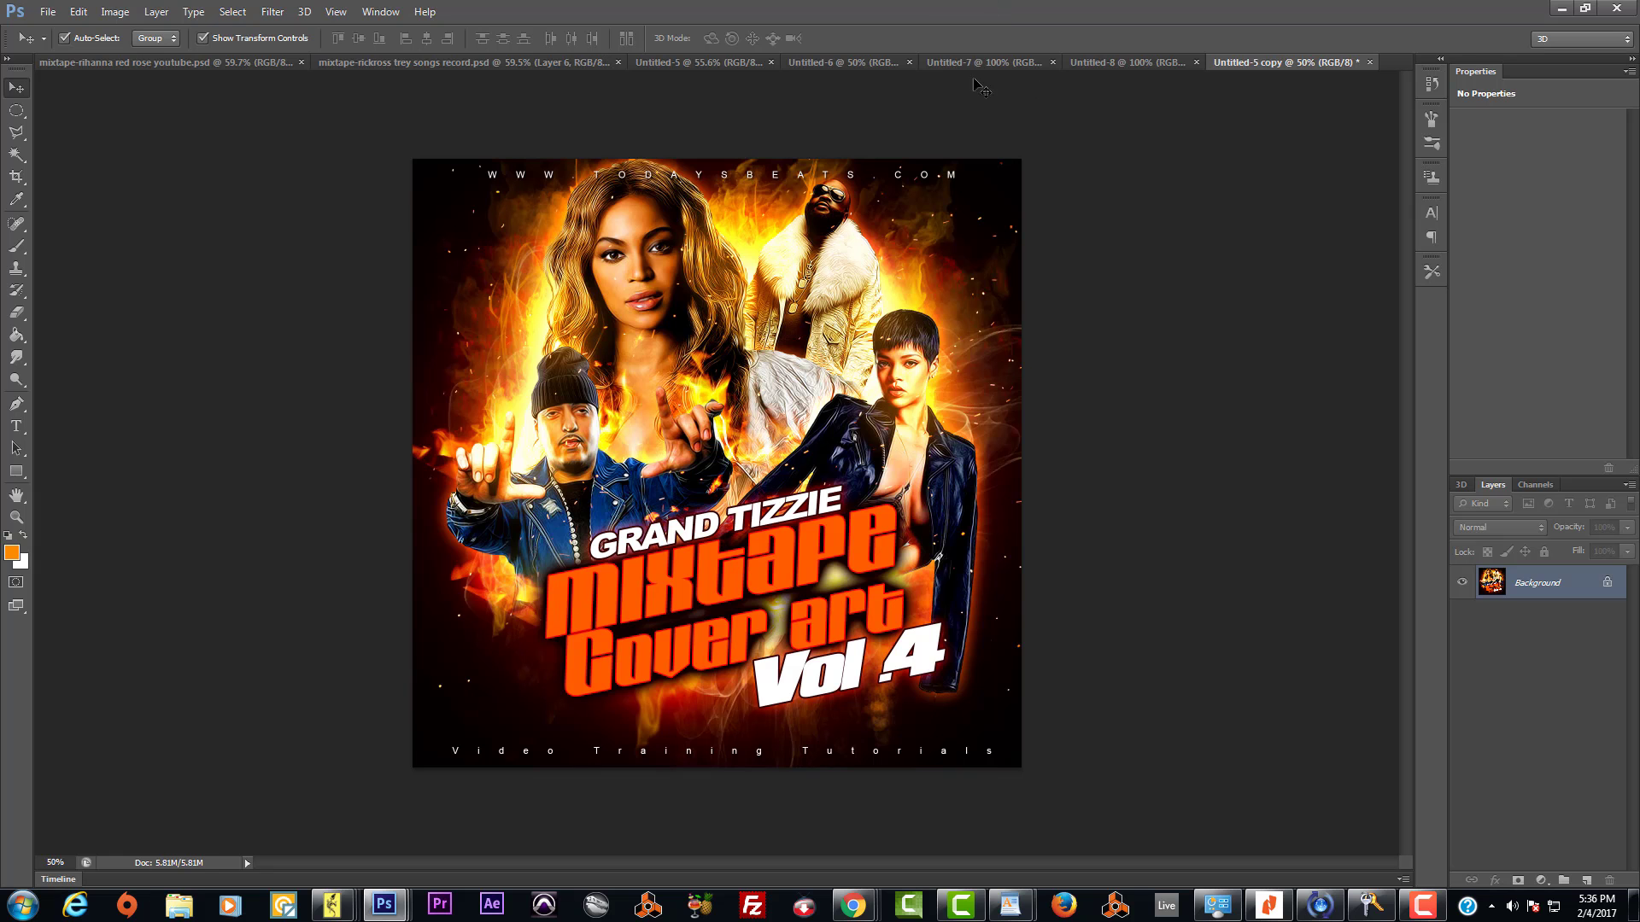
# Step: Copy the flattened cover into the blank Untitled-7 document and close the duplicate without saving it
pyautogui.moveTo(1264, 65); pyautogui.dragTo(622, 124)
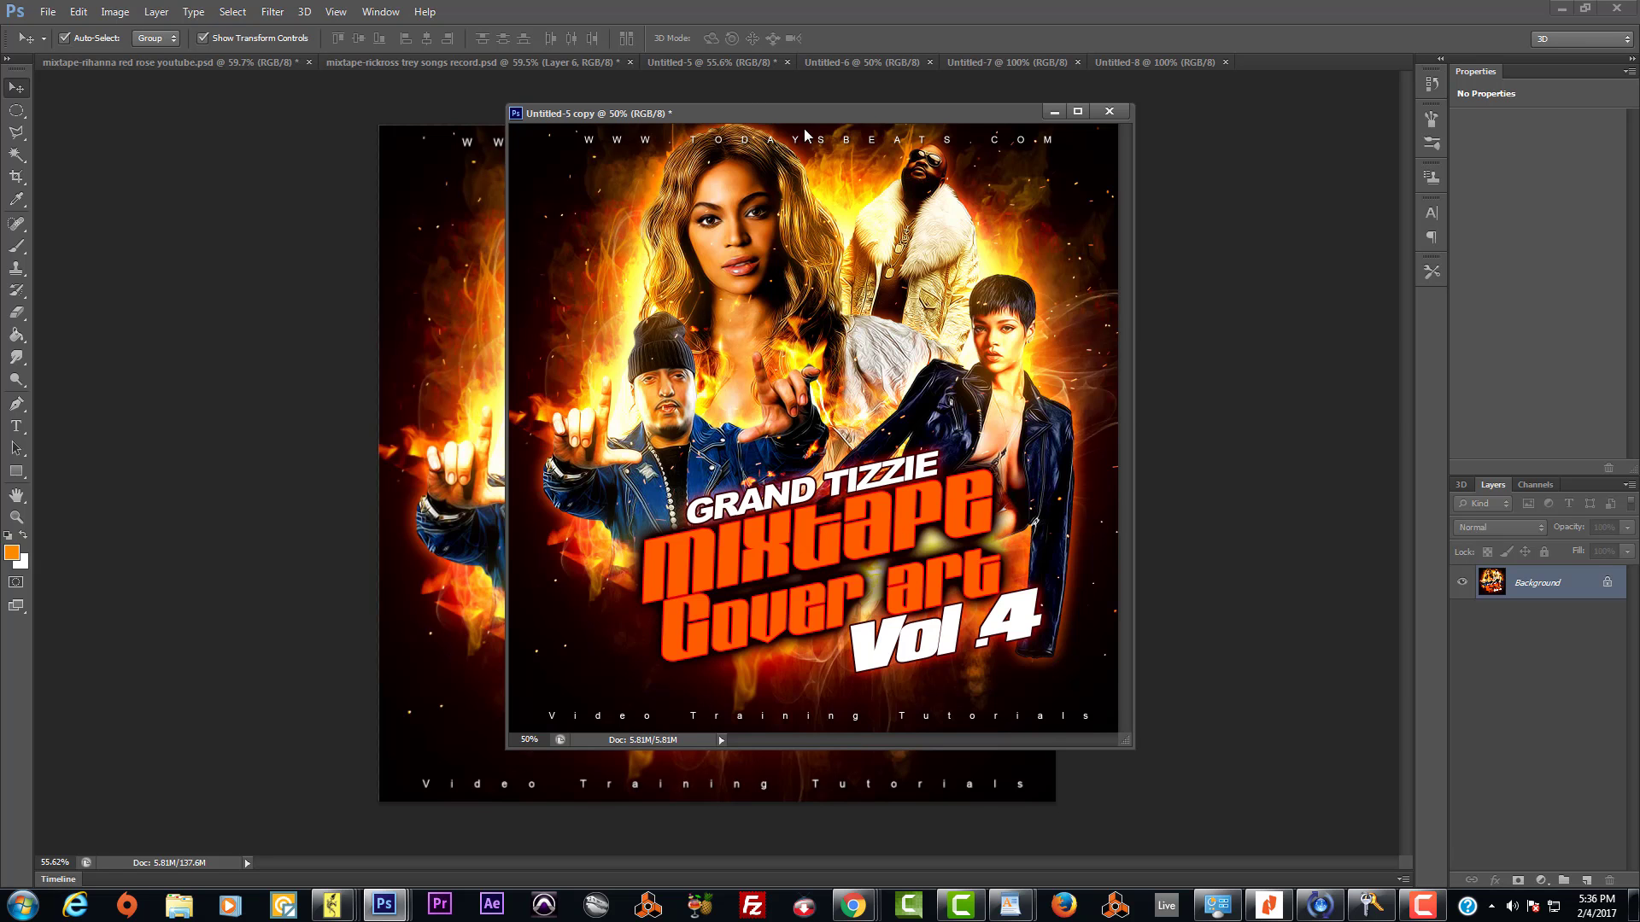
pyautogui.hotkey('ctrl', 'w')
pyautogui.click(1009, 65)
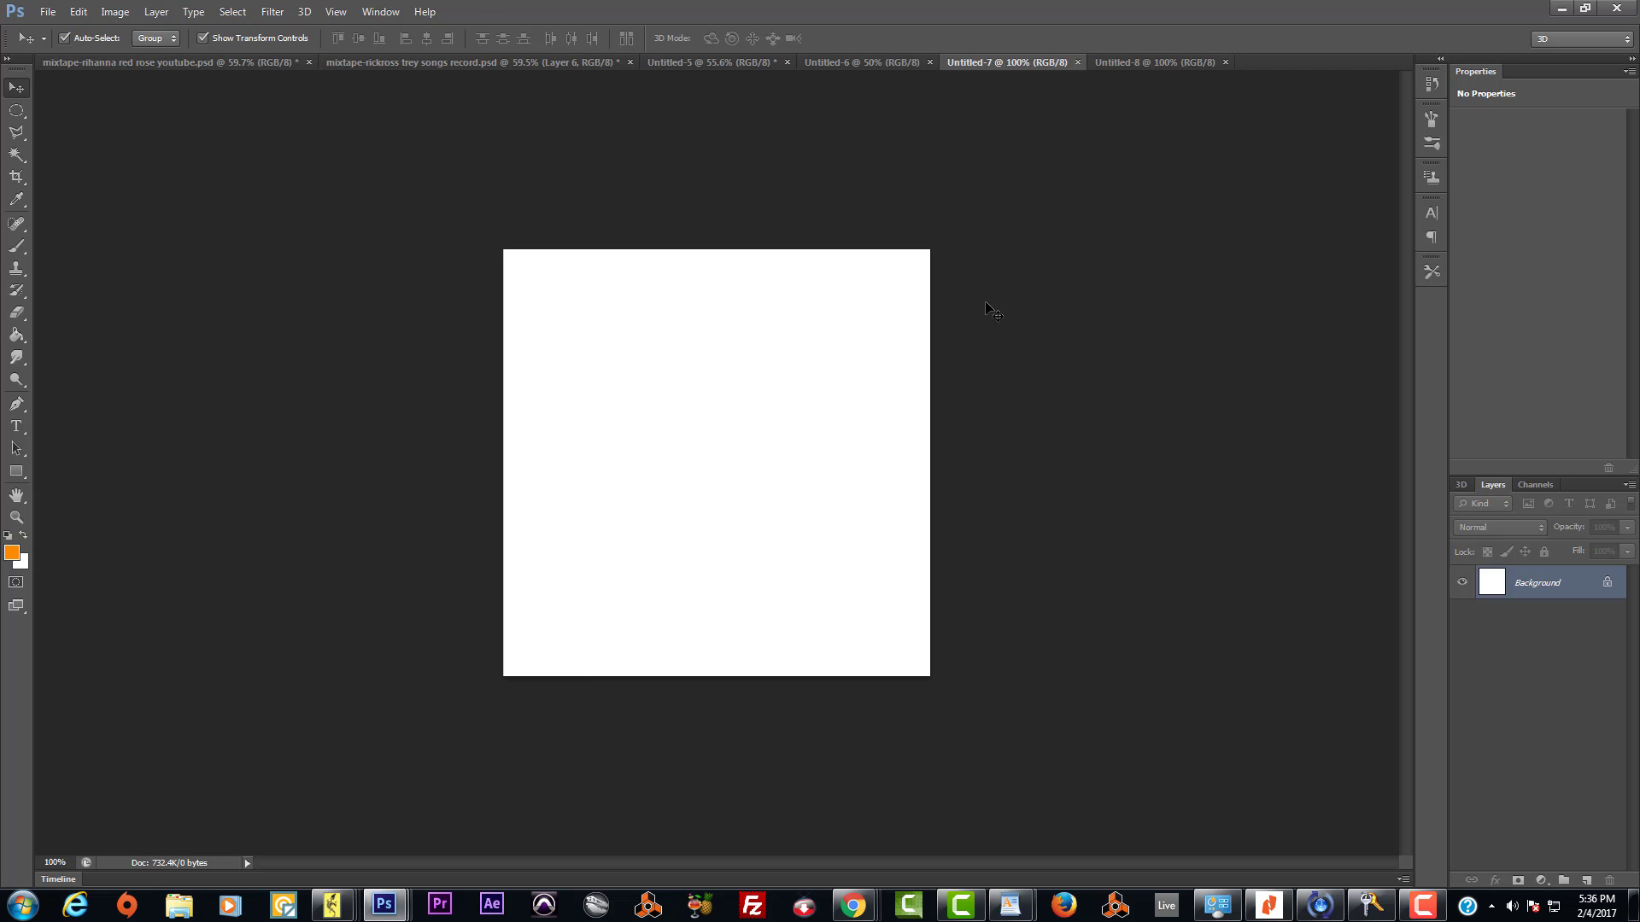
pyautogui.click(378, 12)
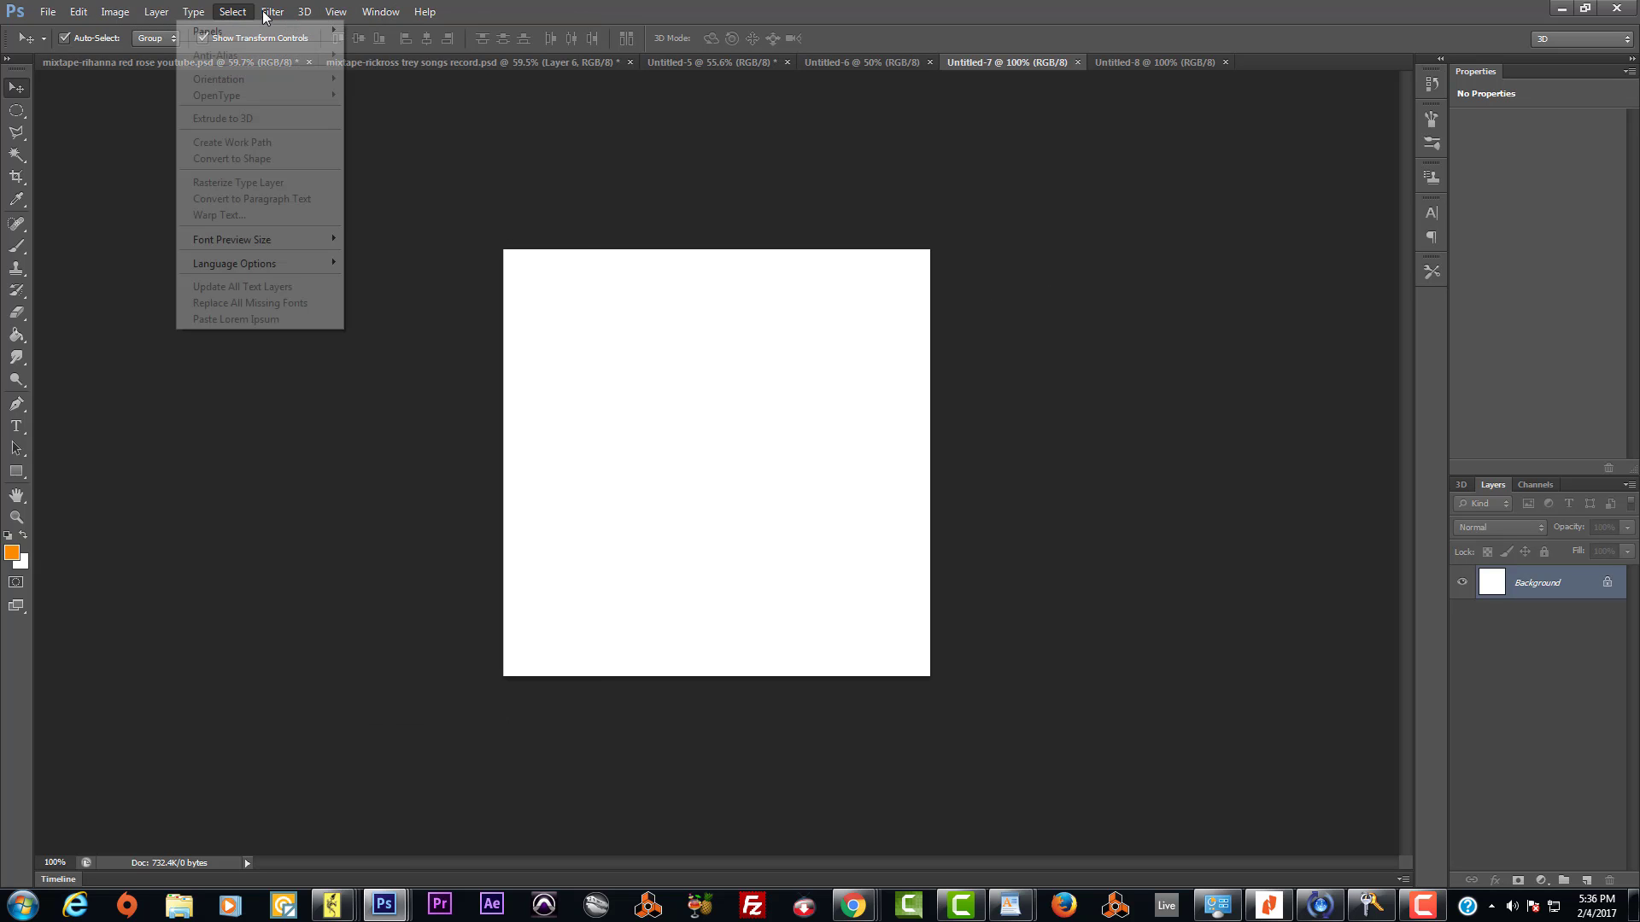
pyautogui.click(381, 184)
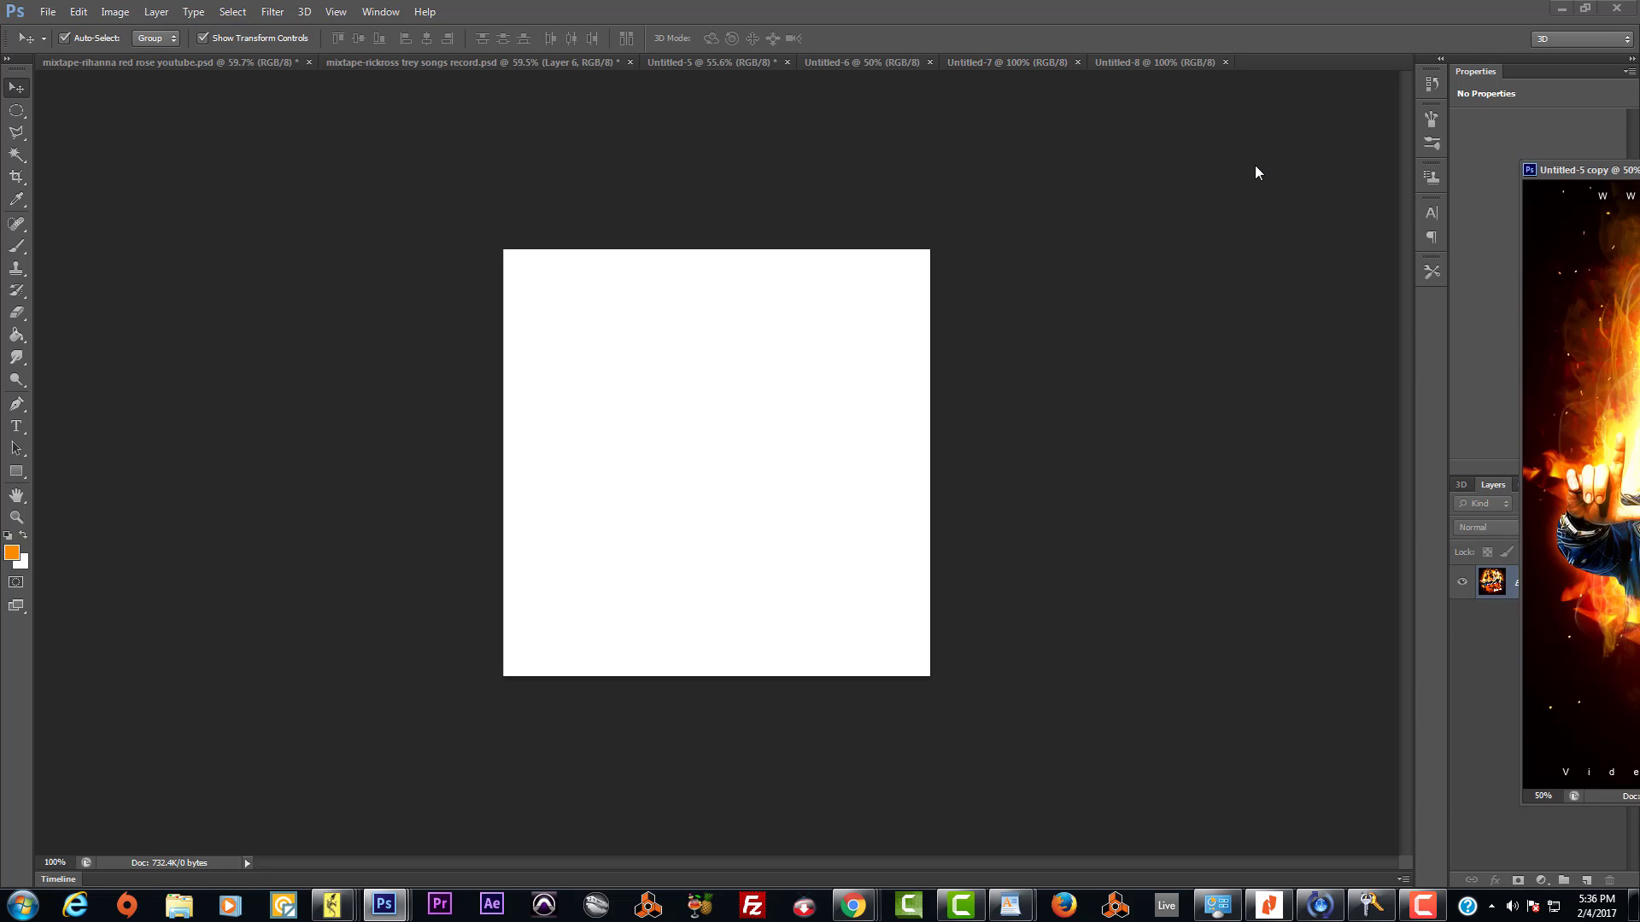
pyautogui.moveTo(727, 376); pyautogui.dragTo(728, 377)
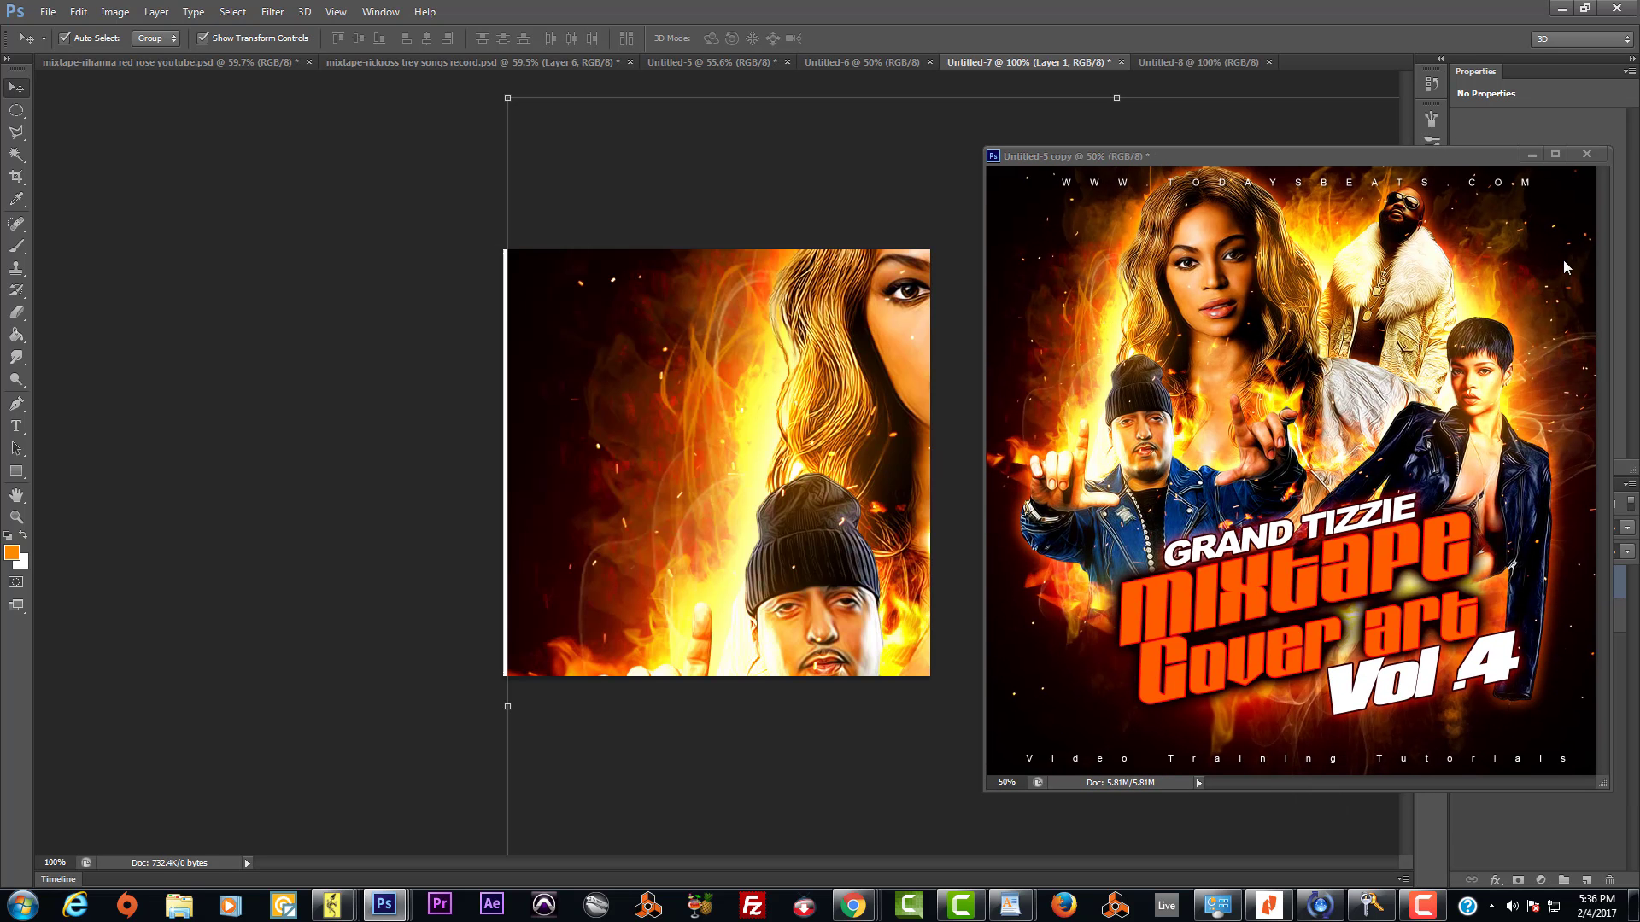
pyautogui.click(1589, 162)
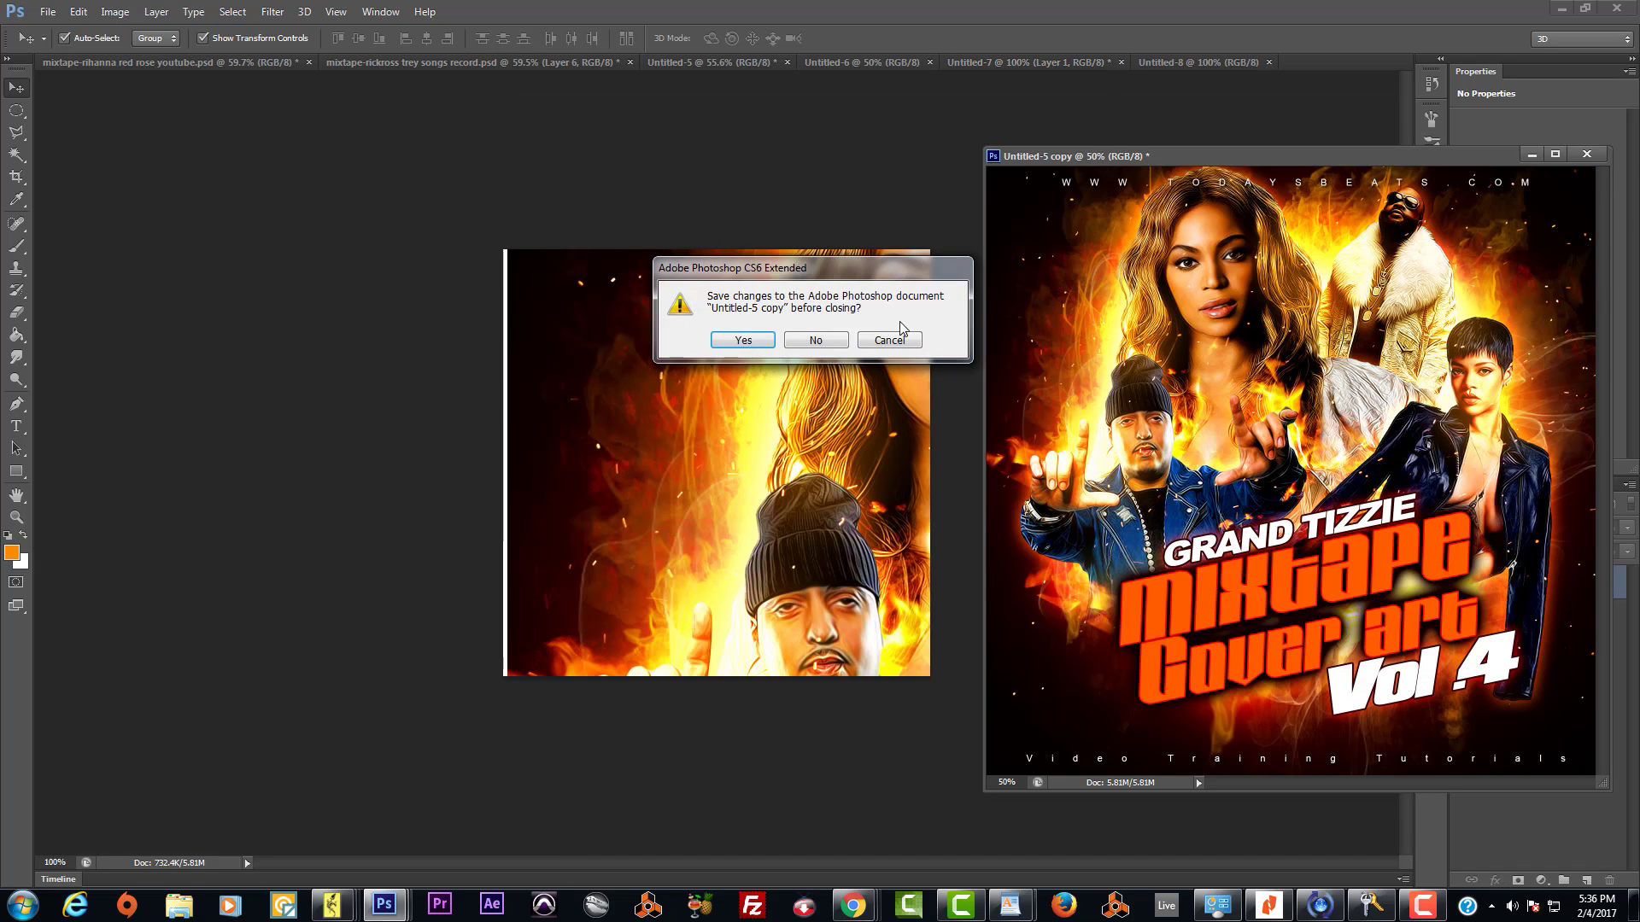
pyautogui.click(816, 340)
# Step: Move the oversized cover artwork around the Untitled-7 canvas and view the document at actual pixels
pyautogui.moveTo(825, 416); pyautogui.dragTo(605, 398)
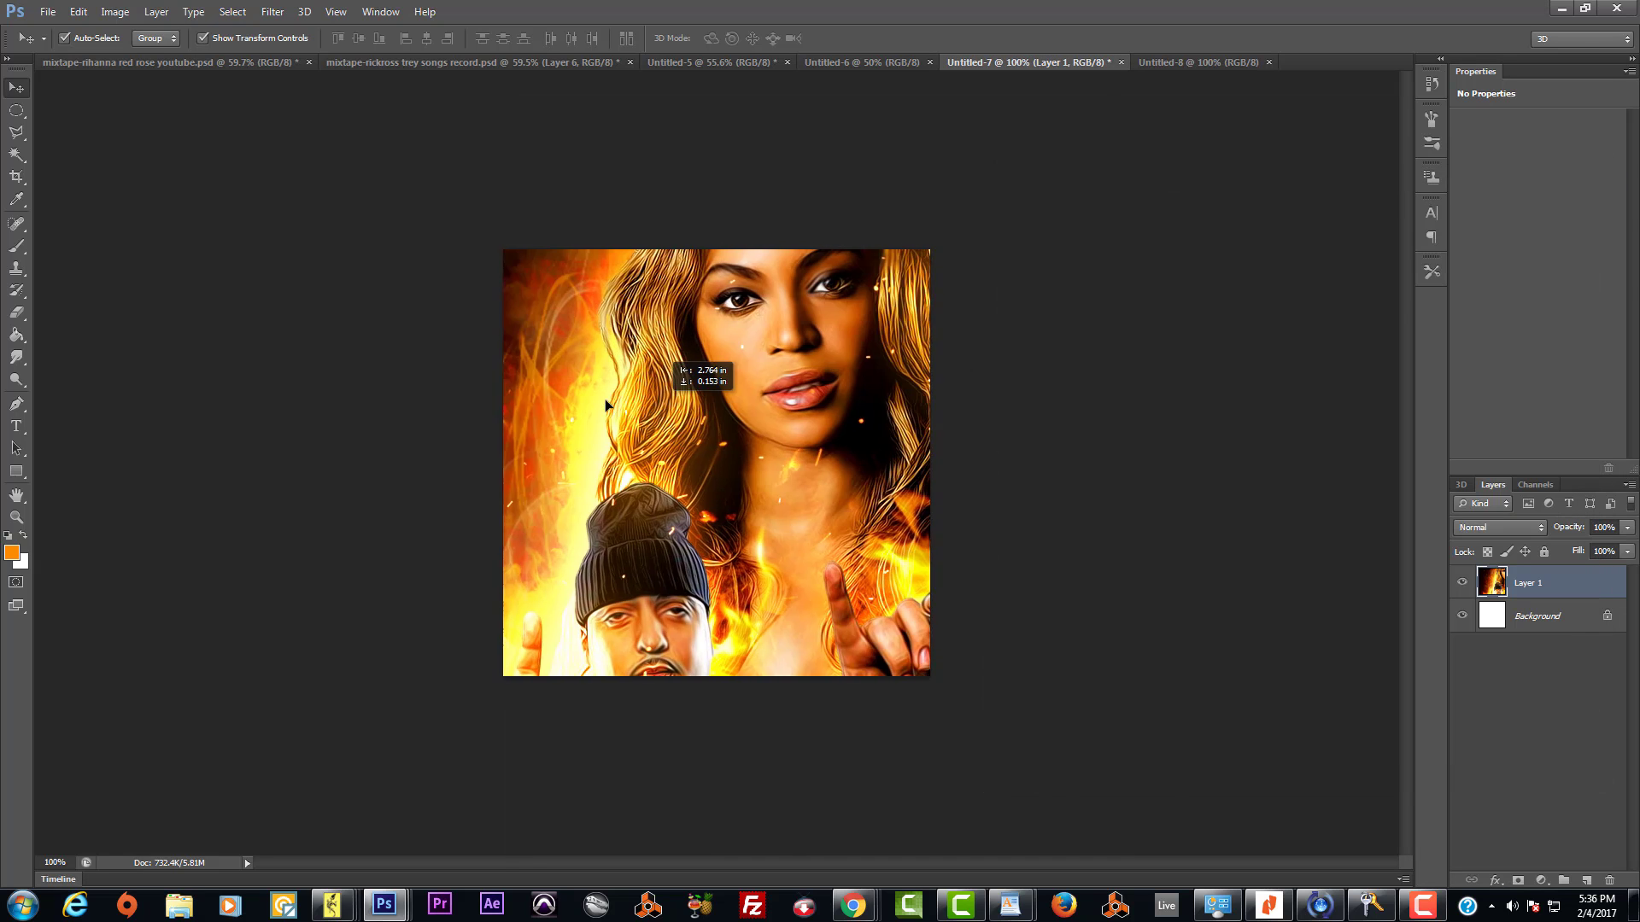
pyautogui.scroll(-3, 914, 378)
pyautogui.moveTo(746, 458); pyautogui.dragTo(694, 343)
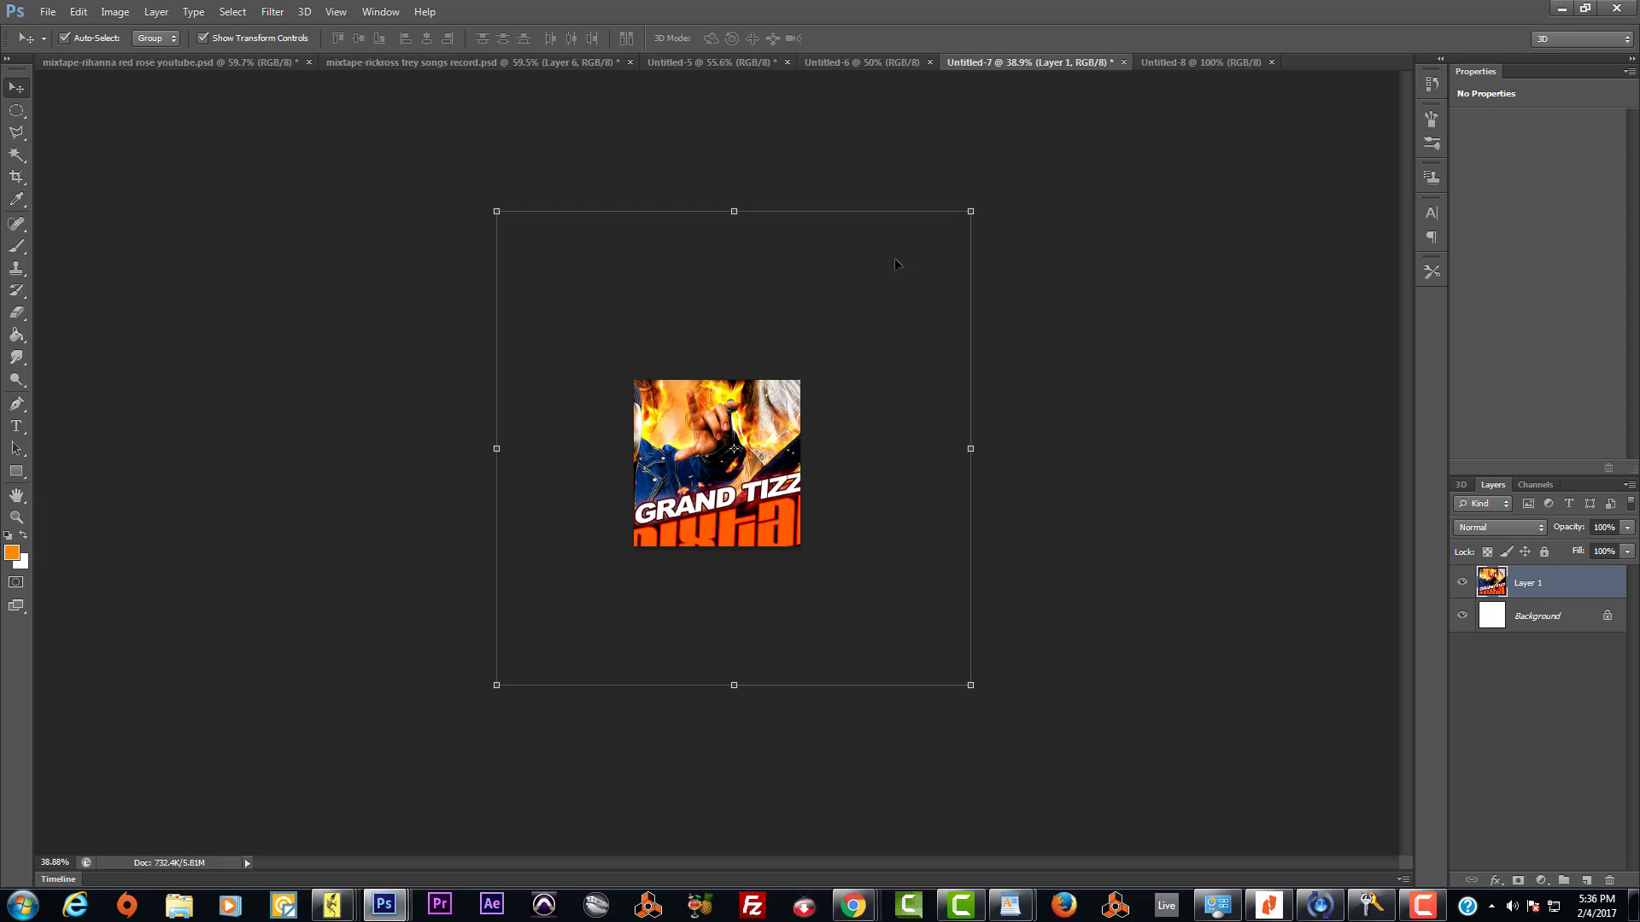
pyautogui.scroll(5, 794, 435)
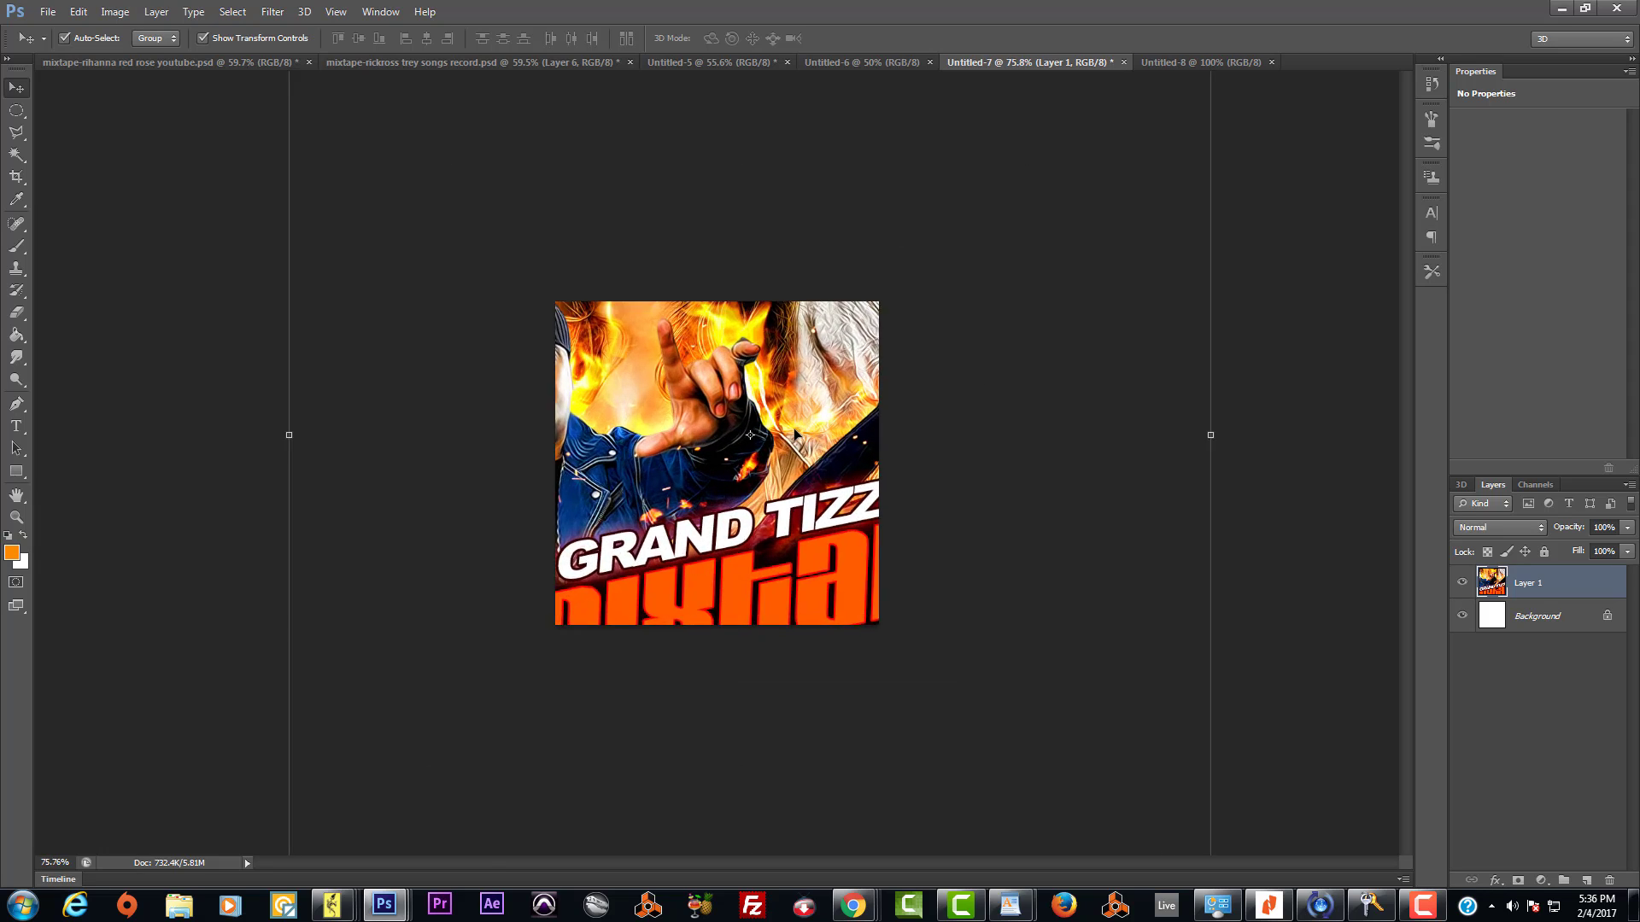
pyautogui.scroll(-2, 796, 427)
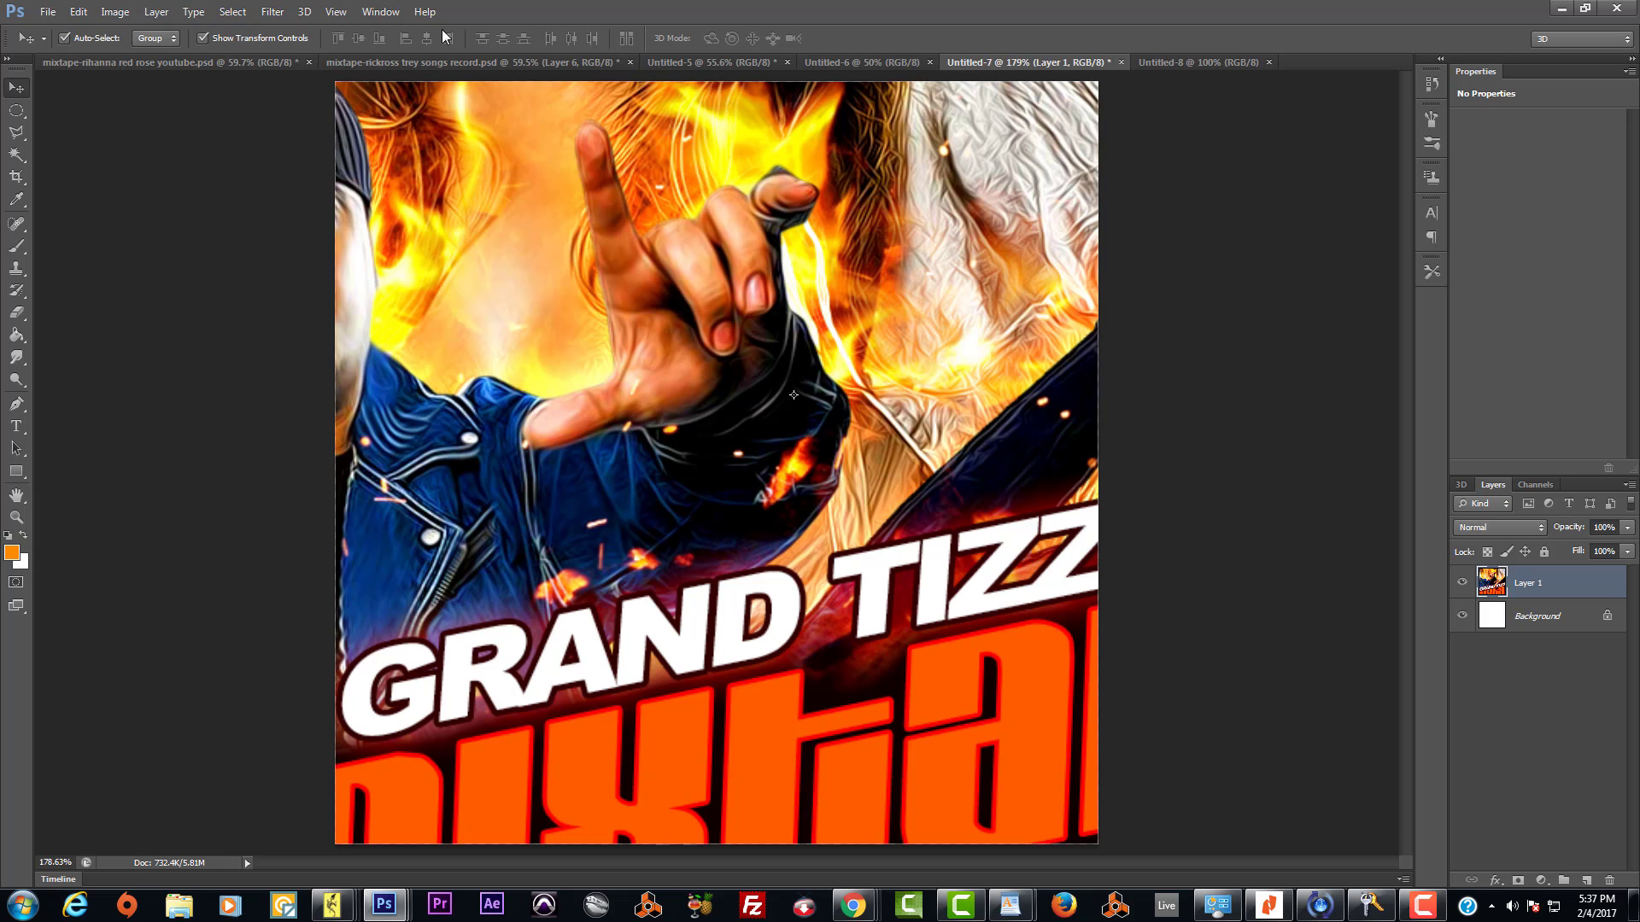
pyautogui.click(336, 11)
pyautogui.click(389, 184)
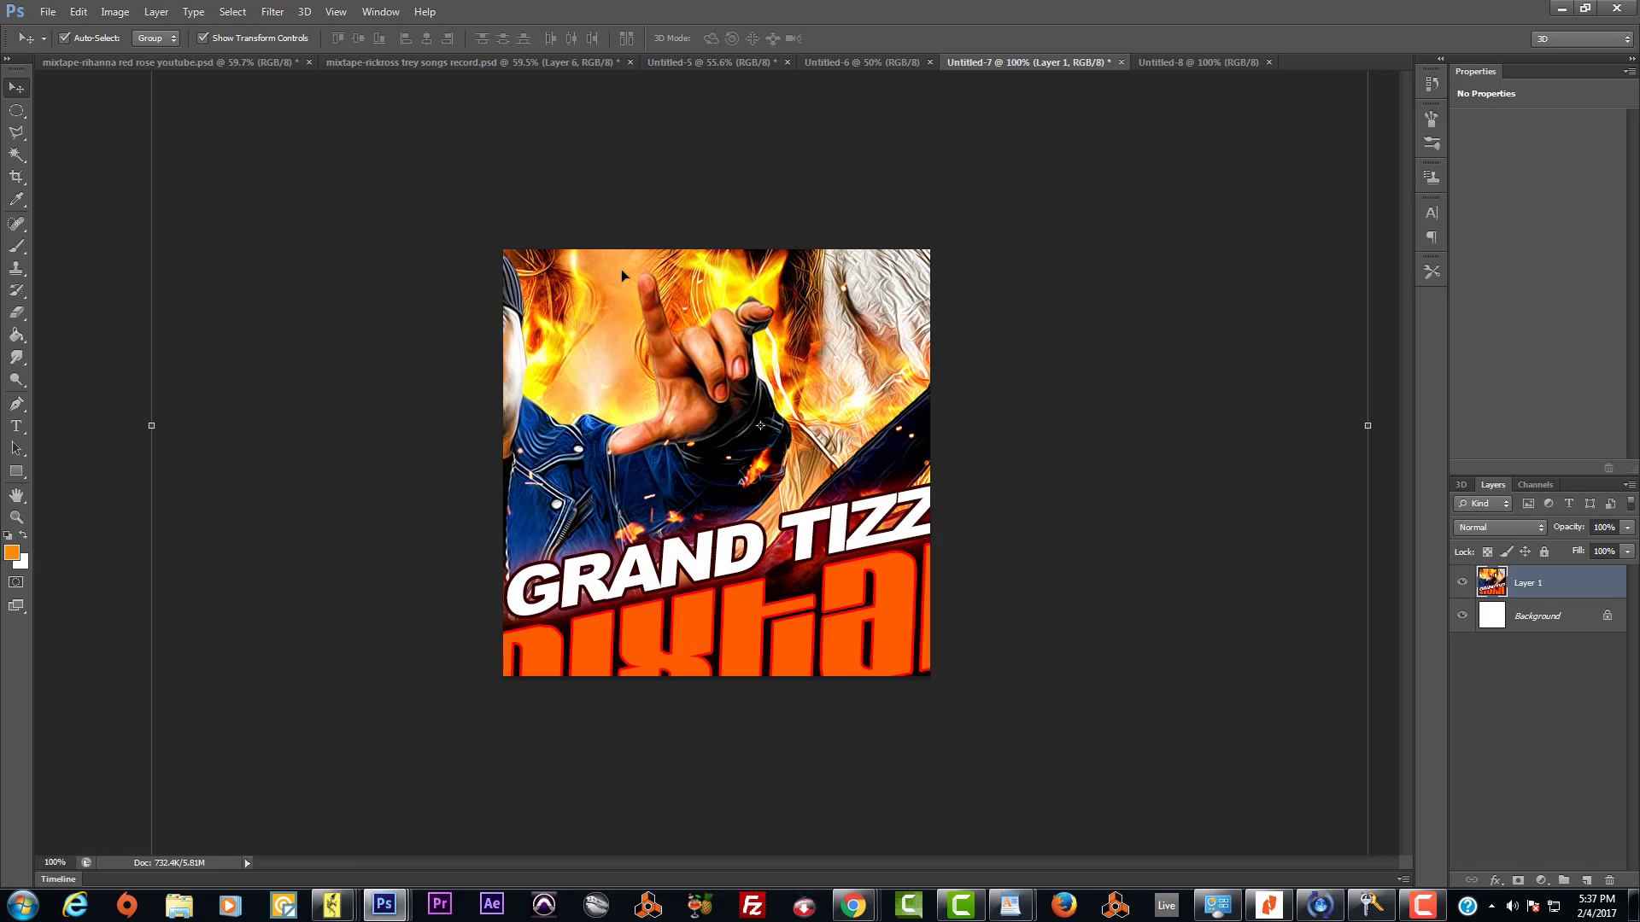
# Step: Scale the cover artwork down to about 35% and position it so it fills the Untitled-7 canvas
pyautogui.moveTo(834, 299); pyautogui.dragTo(766, 564)
pyautogui.moveTo(363, 252); pyautogui.dragTo(589, 191)
pyautogui.moveTo(369, 154); pyautogui.dragTo(604, 396)
pyautogui.moveTo(756, 544); pyautogui.dragTo(658, 392)
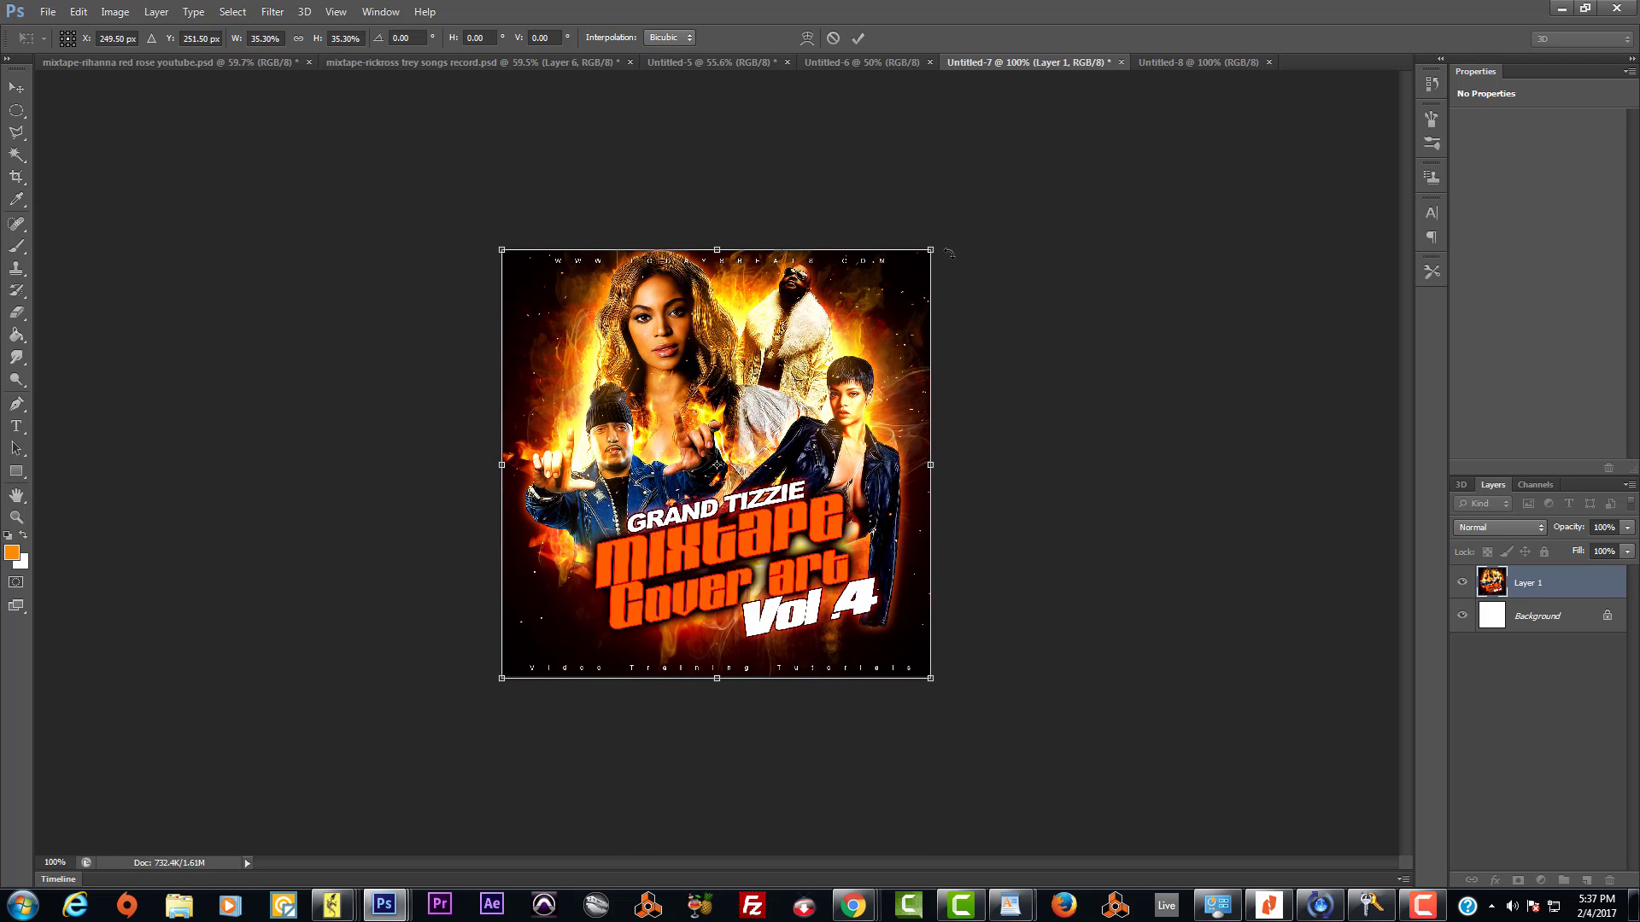
pyautogui.moveTo(931, 247); pyautogui.dragTo(933, 246)
pyautogui.press('Return')
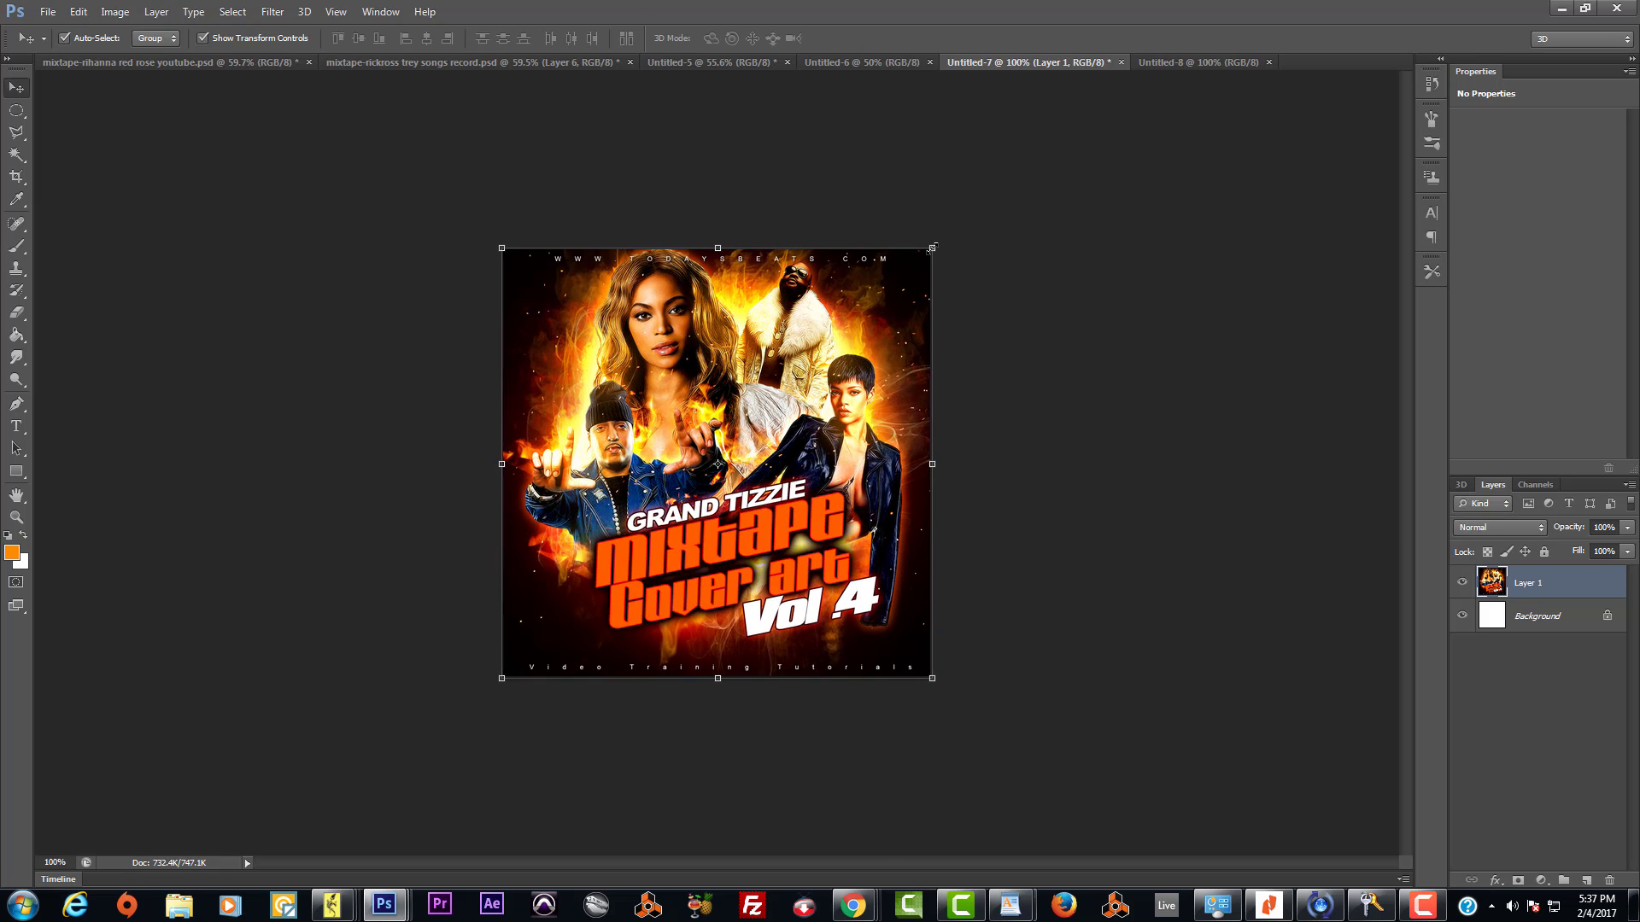
# Step: Examine the image quality of the scaled-down cover in Untitled-7 enlarged and at actual pixels
pyautogui.click(1132, 430)
pyautogui.hotkey('ctrl', '+')
pyautogui.scroll(3, 1078, 401)
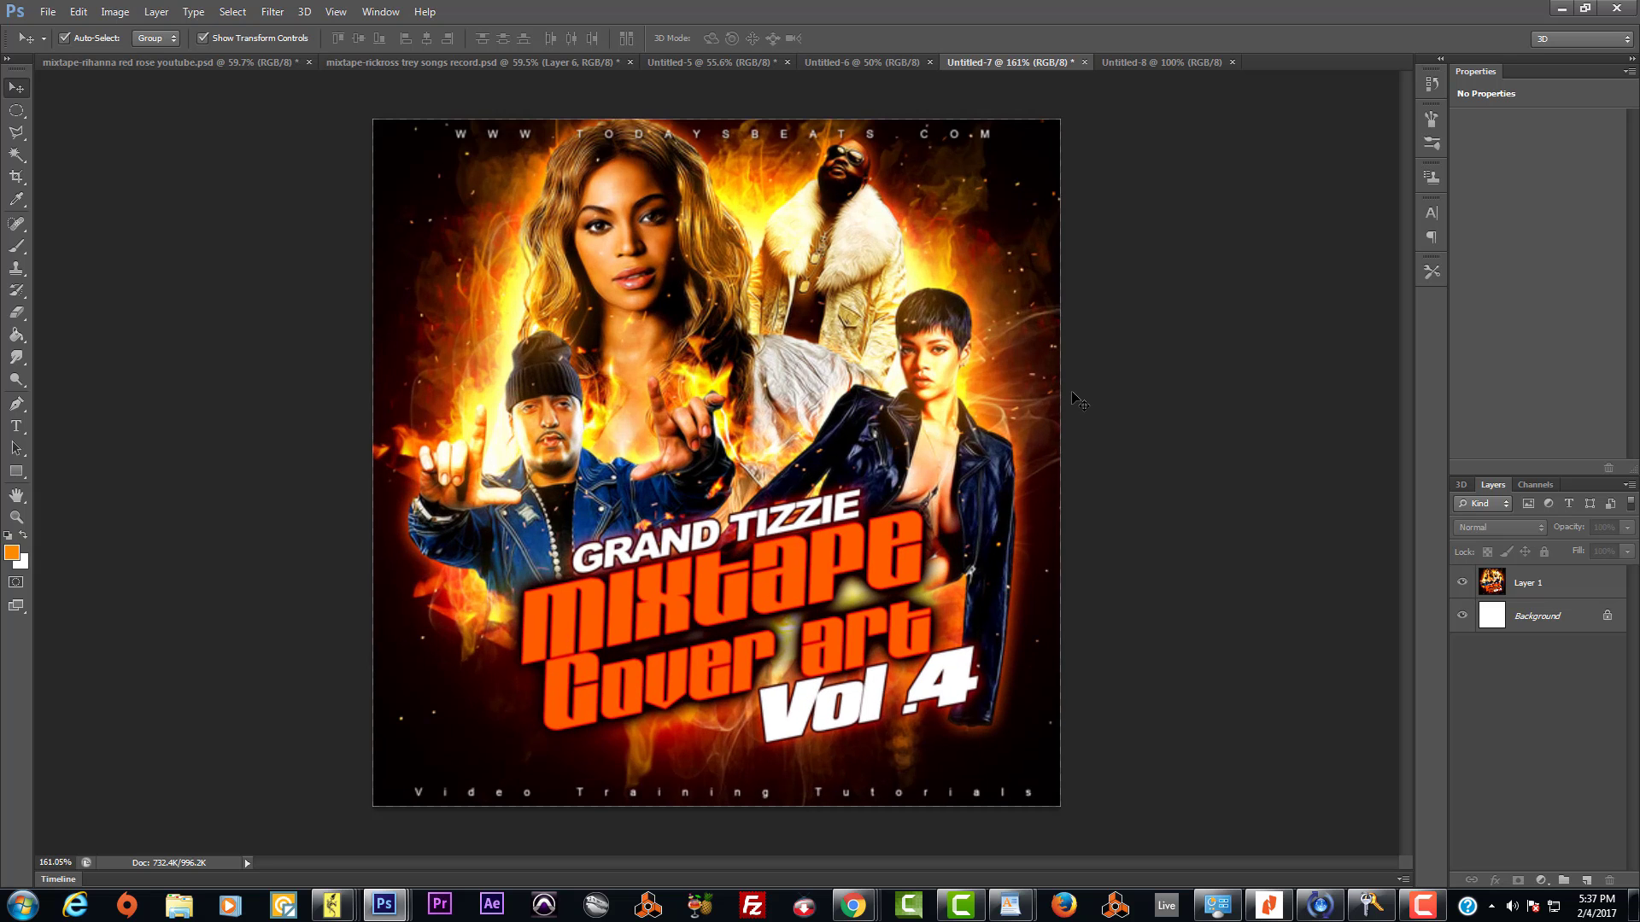
pyautogui.scroll(-4, 1078, 400)
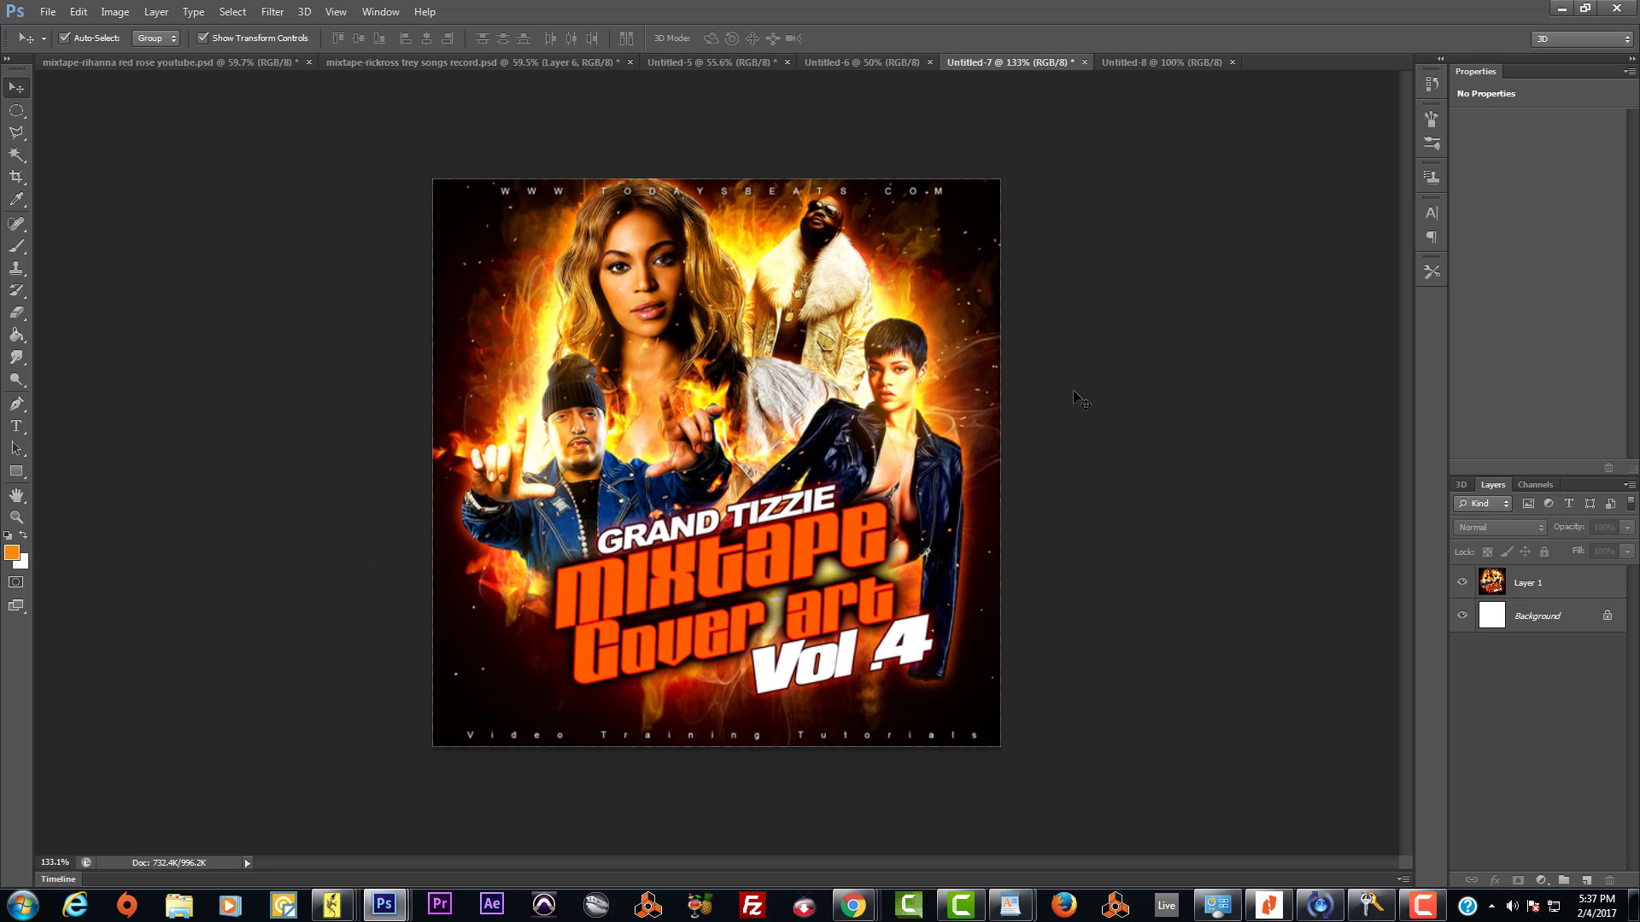
pyautogui.scroll(5, 1078, 399)
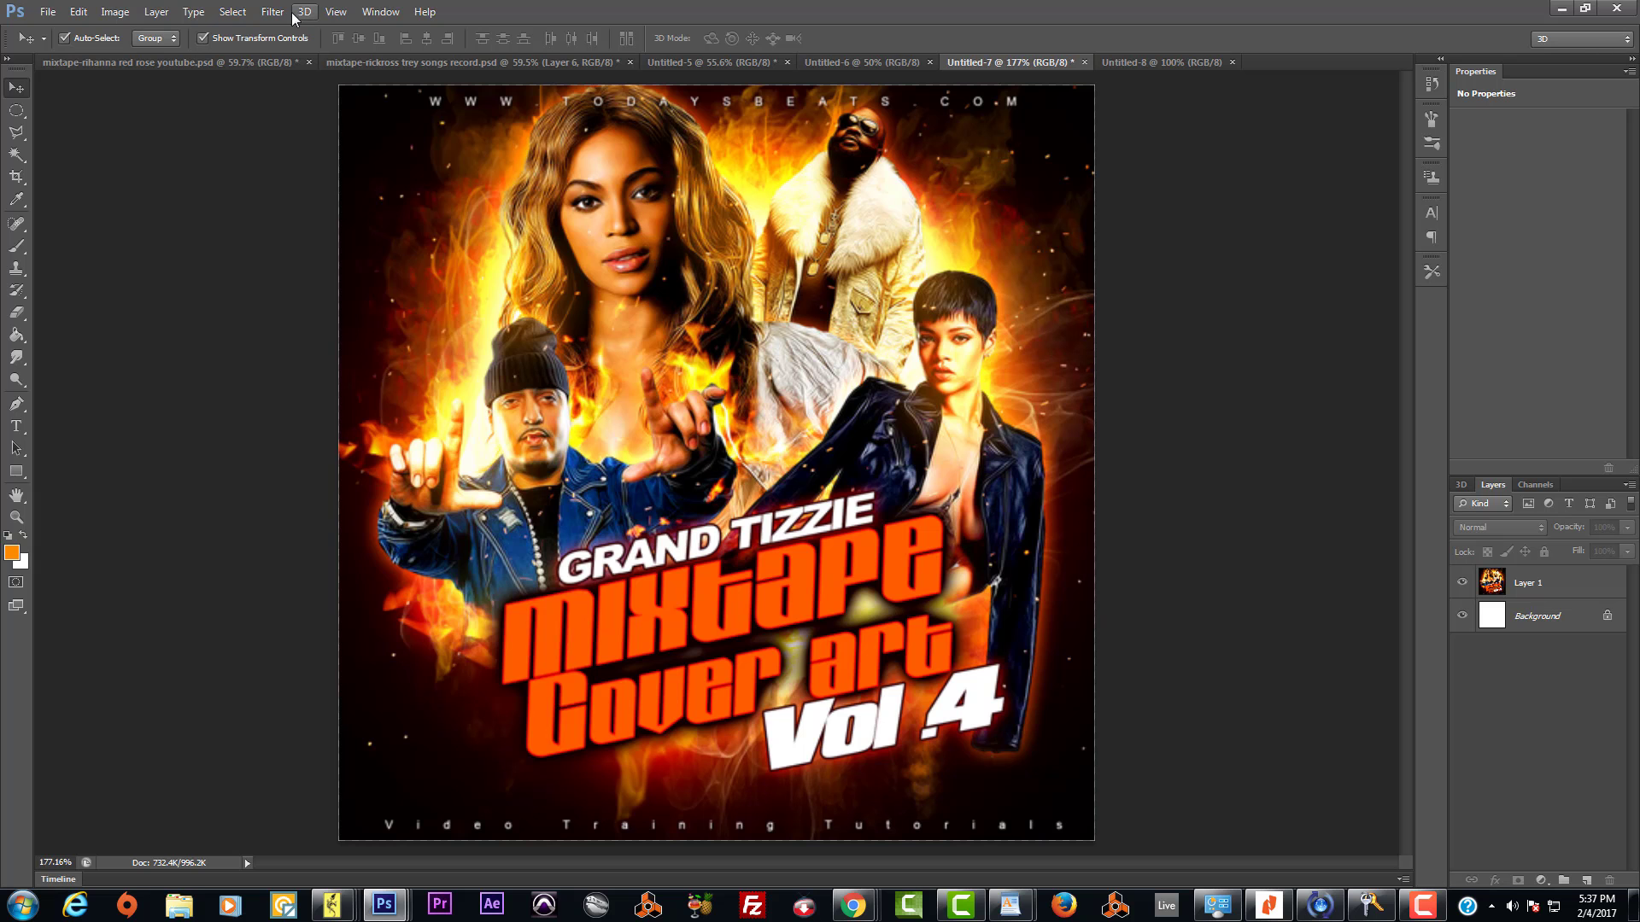
pyautogui.click(335, 12)
pyautogui.click(393, 184)
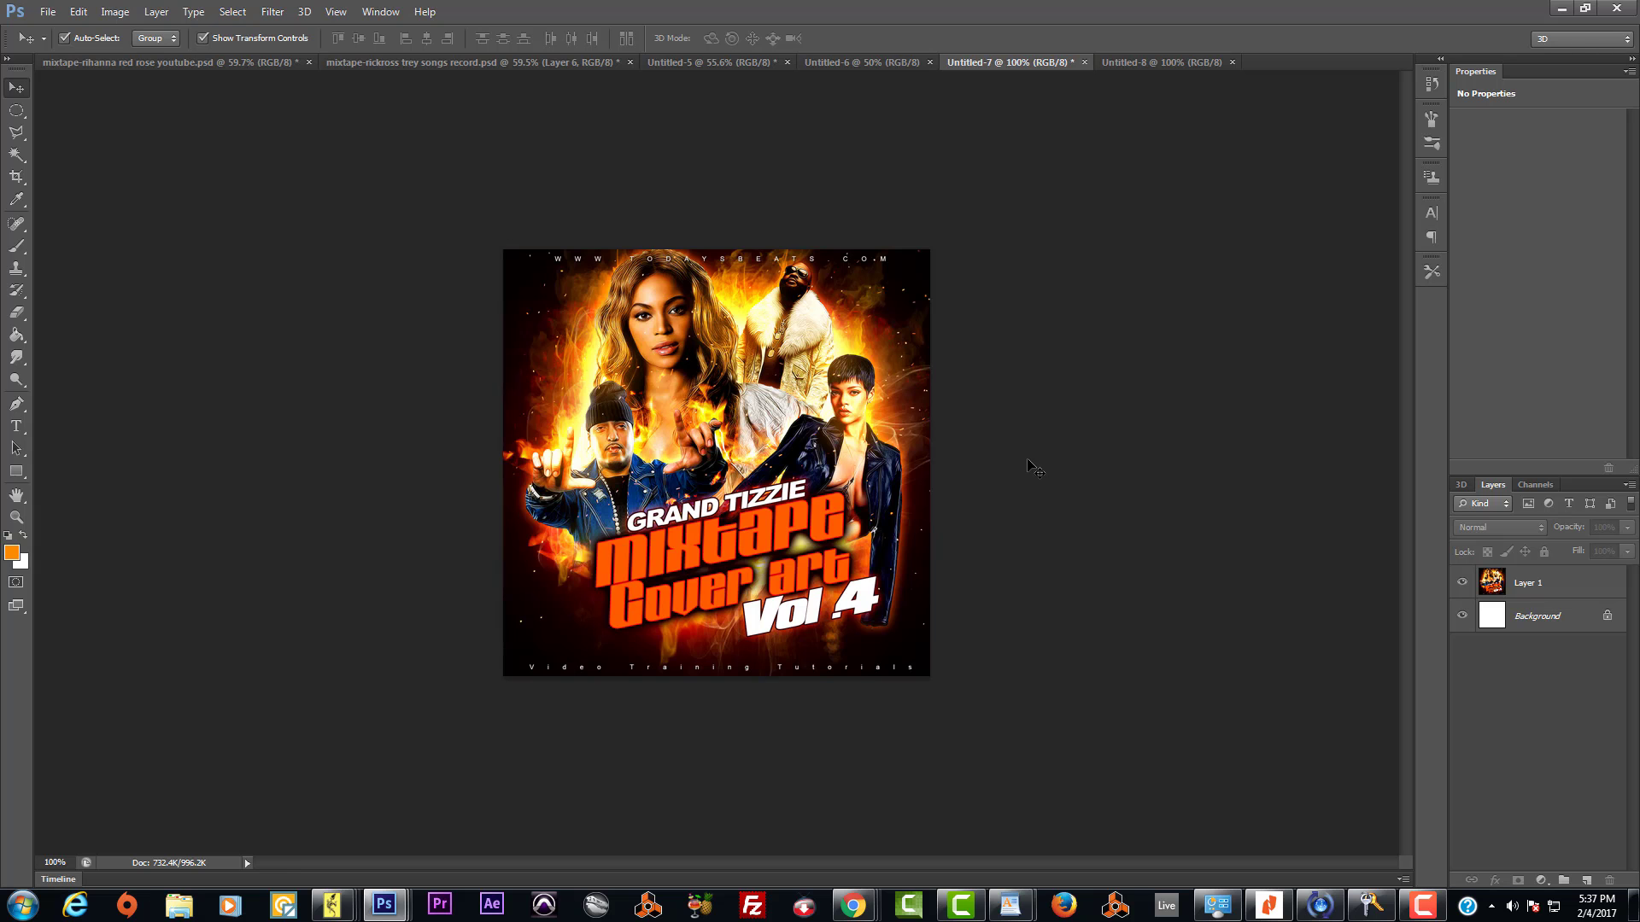
pyautogui.scroll(5, 1030, 466)
pyautogui.scroll(1, 1030, 465)
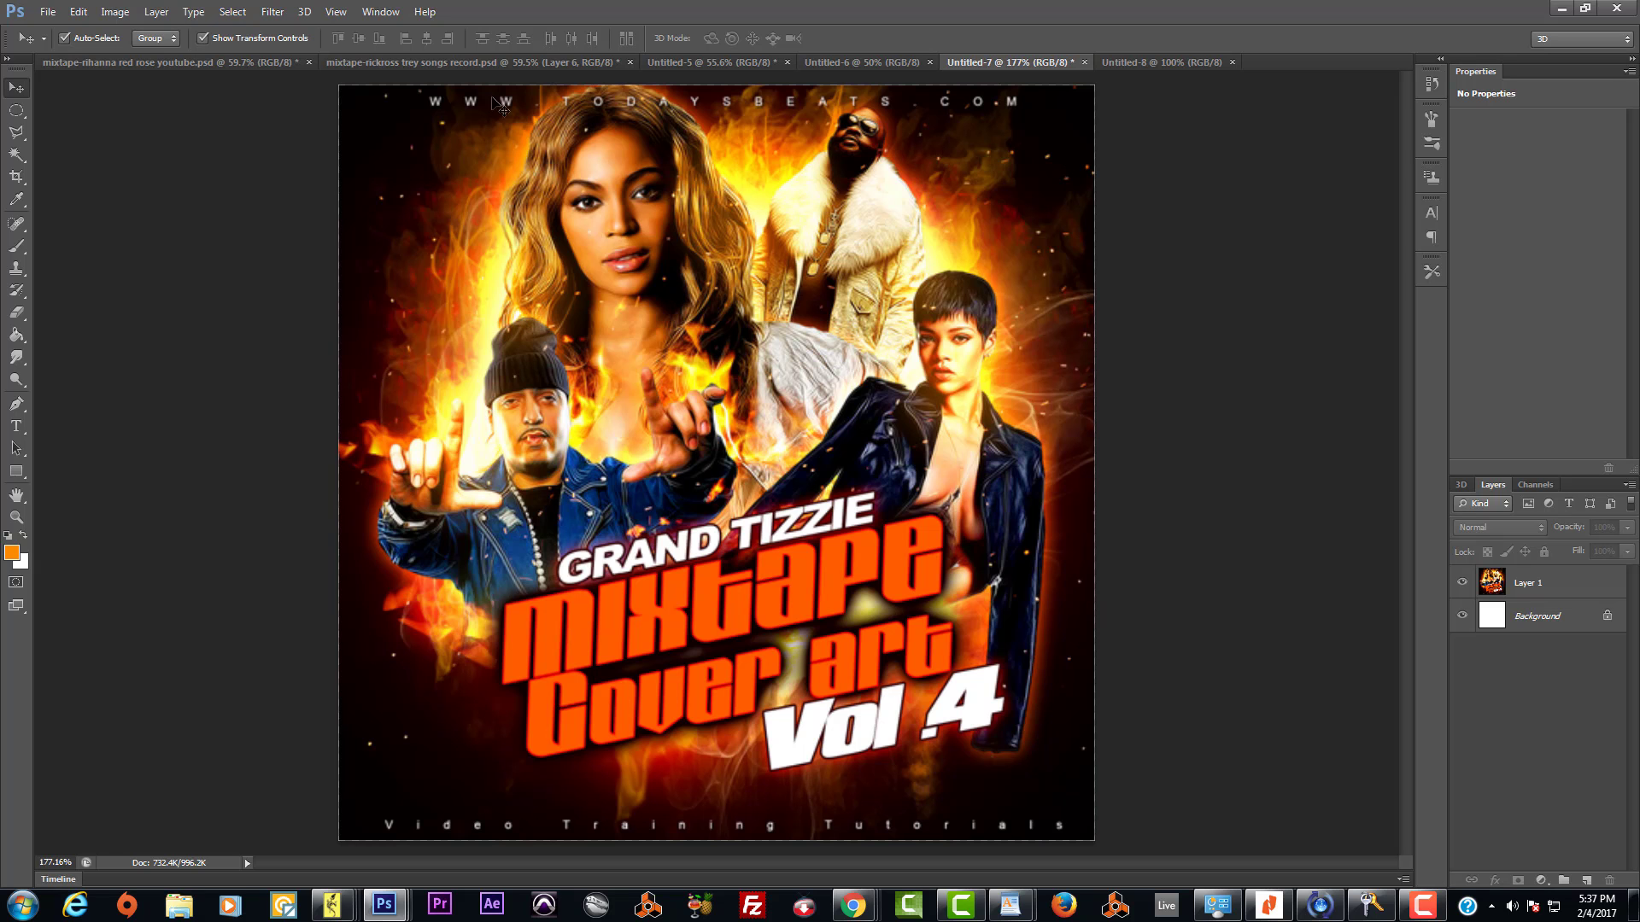
# Step: Create a new blank document measuring 1000 by 1000 pixels
pyautogui.click(49, 13)
pyautogui.click(57, 30)
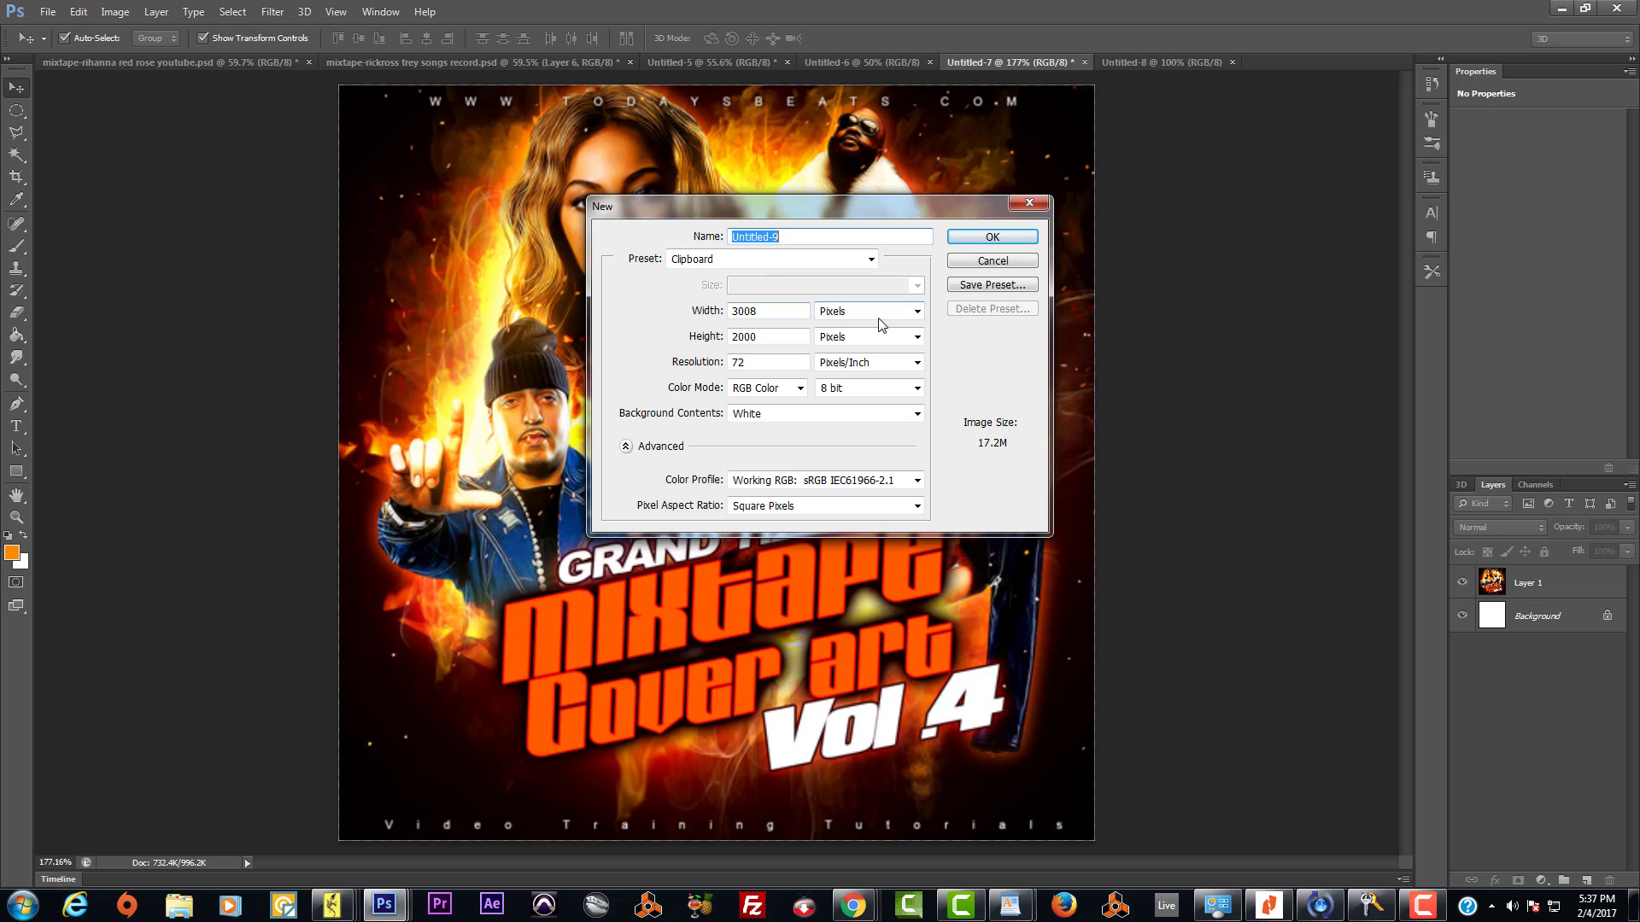
pyautogui.doubleClick(774, 311)
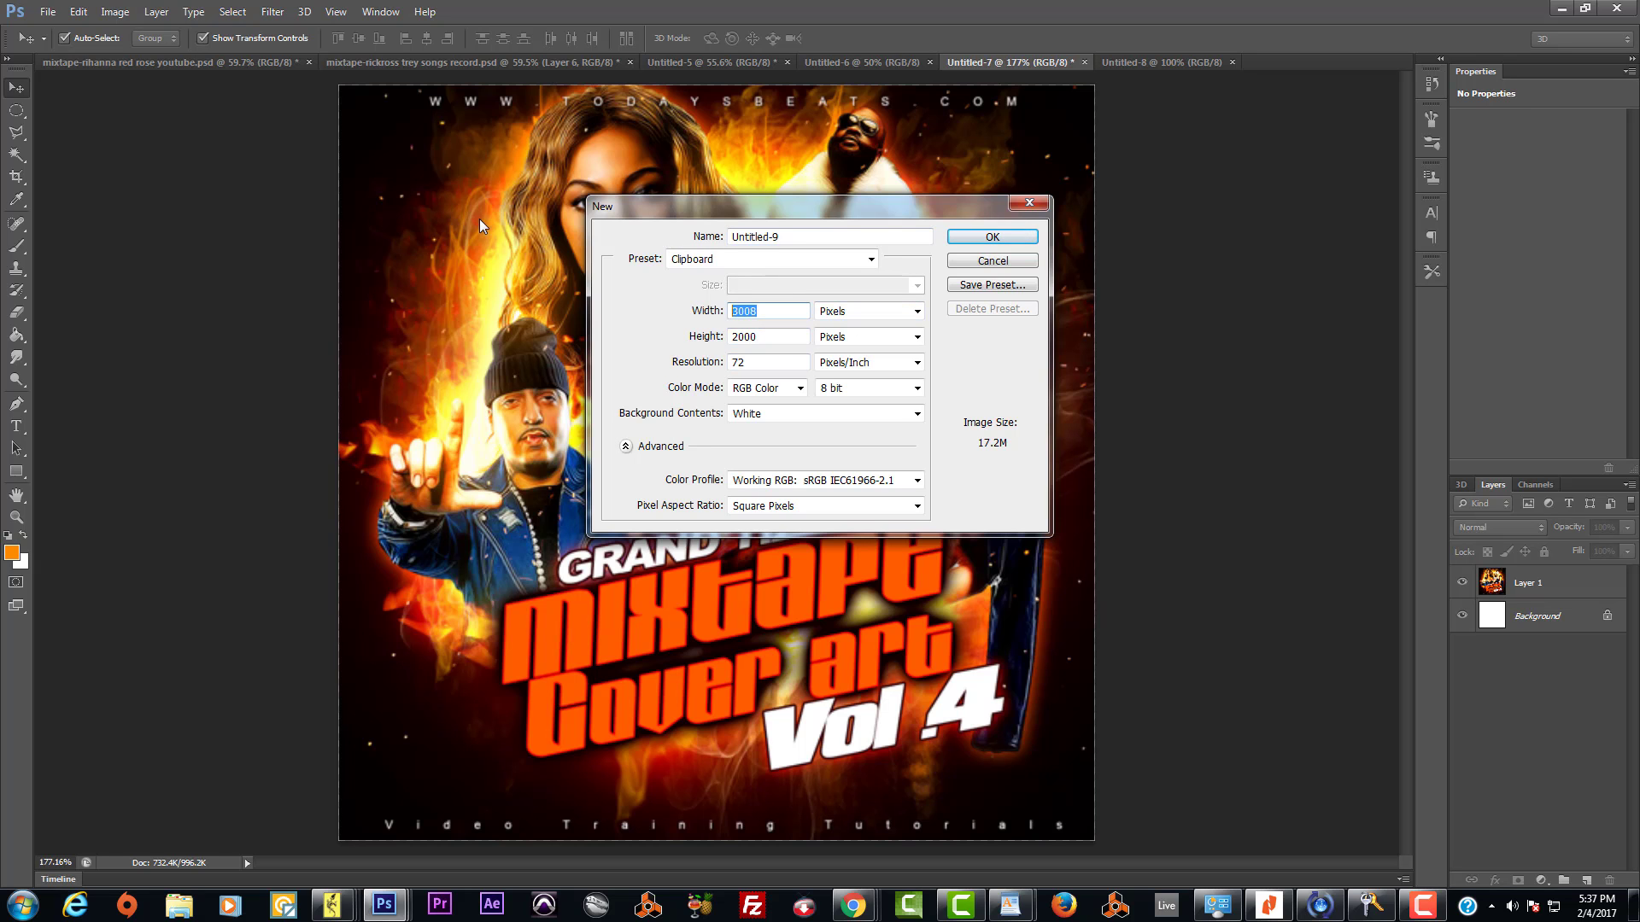
pyautogui.write('1000')
pyautogui.press('Tab')
pyautogui.write('1000')
pyautogui.click(987, 238)
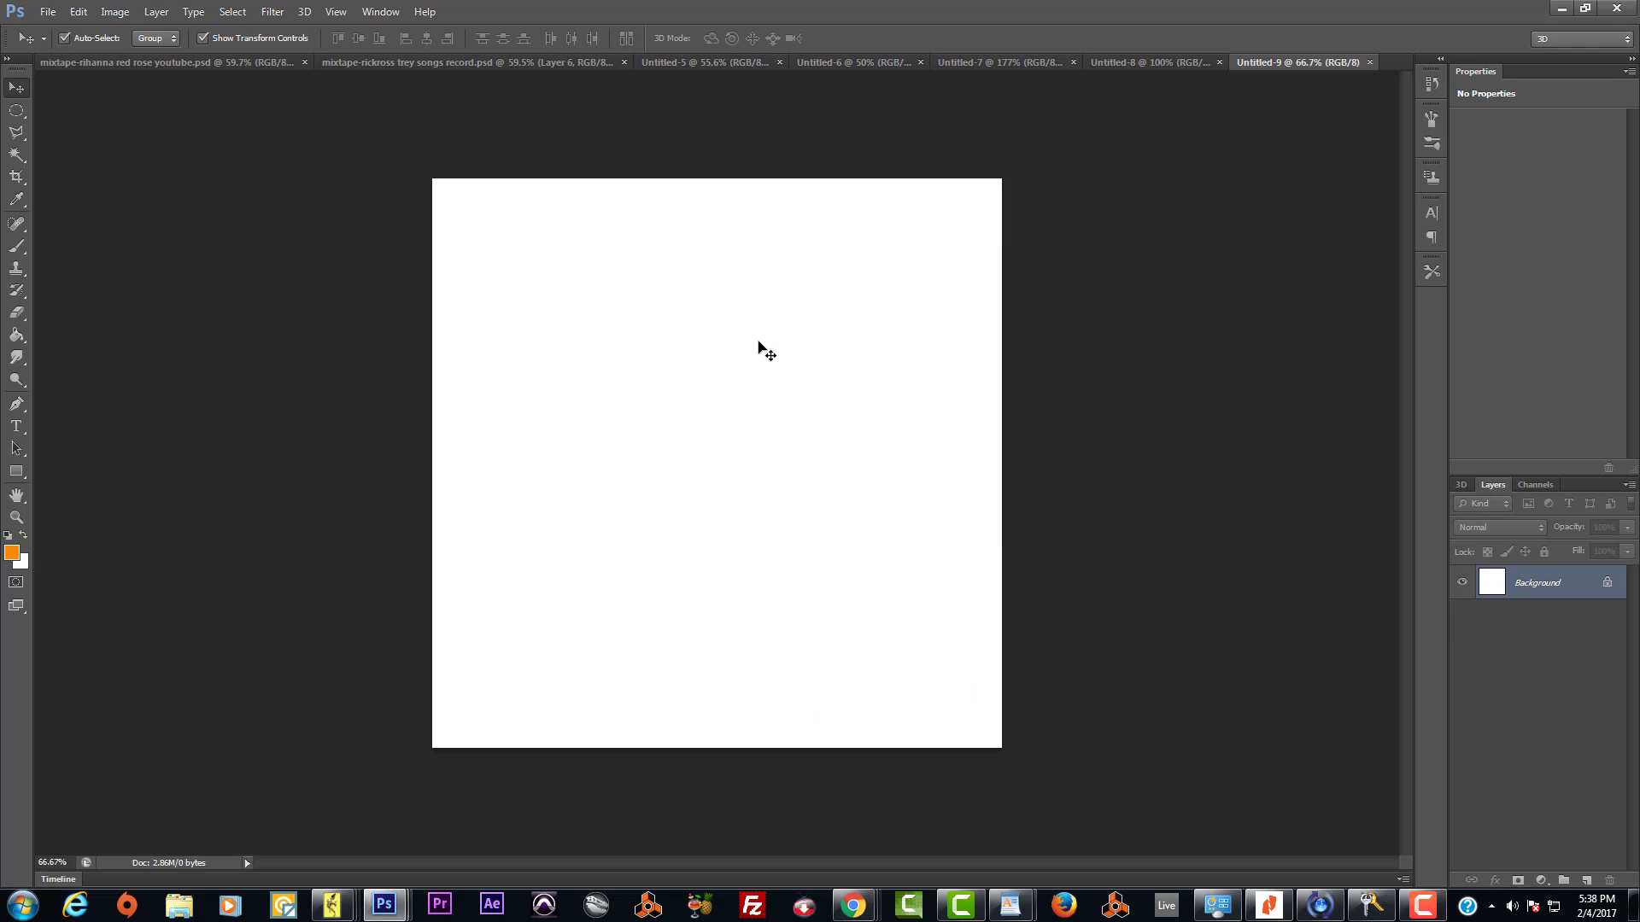
# Step: View the 1000-pixel document at actual pixels to judge its canvas size
pyautogui.click(336, 11)
pyautogui.click(381, 191)
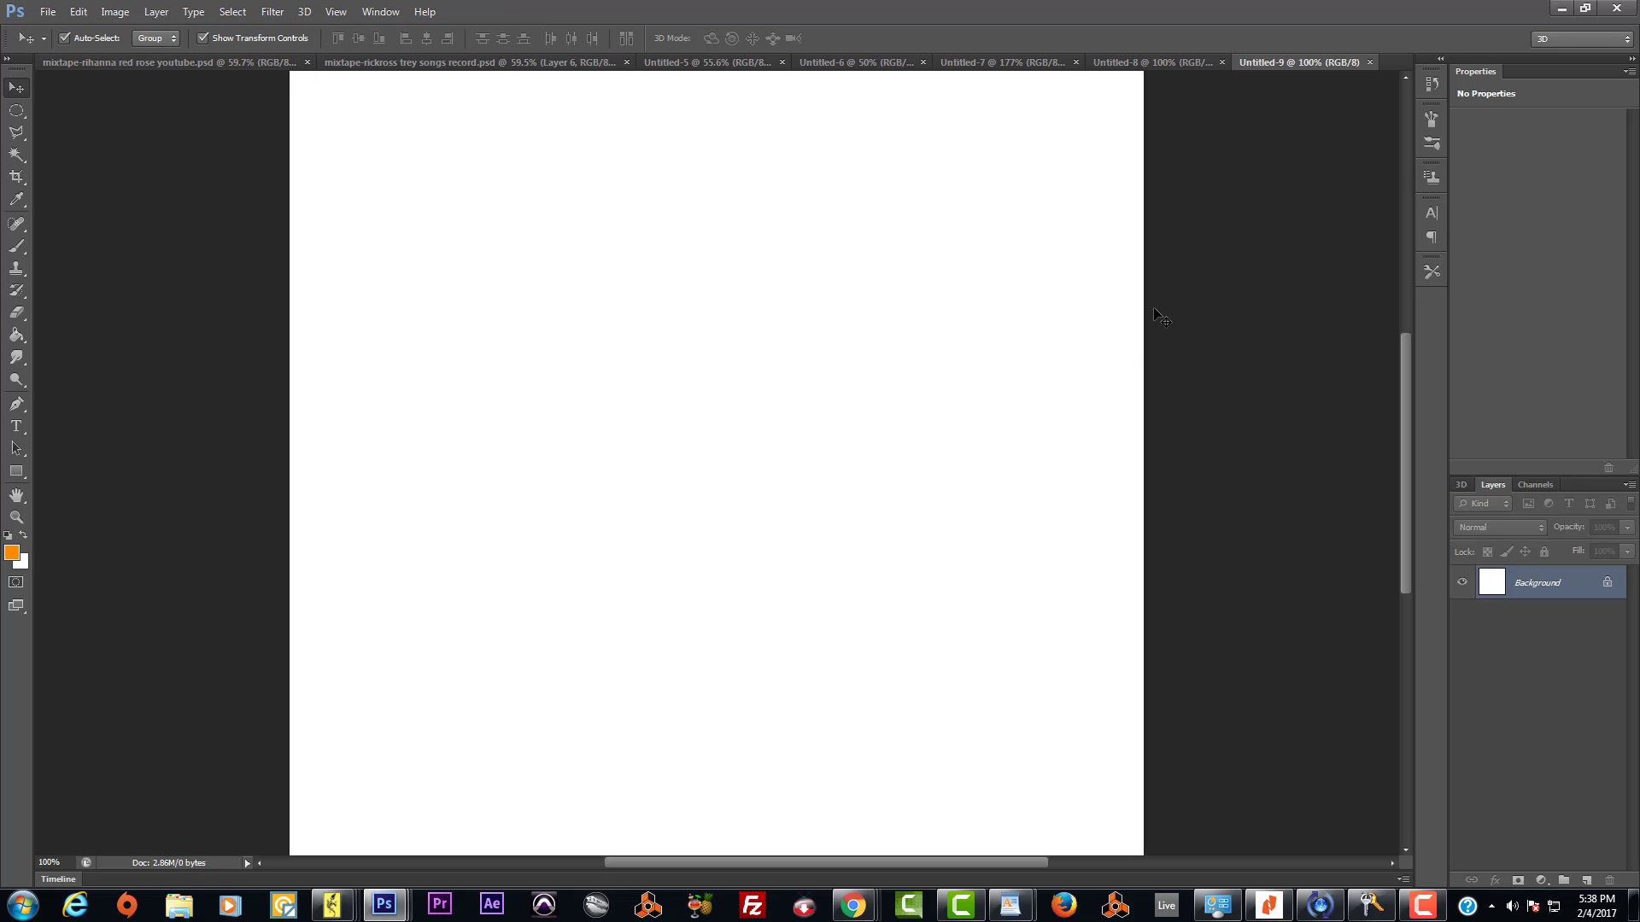
pyautogui.moveTo(1401, 429)
pyautogui.mouseDown()
pyautogui.moveTo(1407, 414)
pyautogui.moveTo(1406, 459)
pyautogui.moveTo(1416, 419)
pyautogui.mouseUp()
# Step: Create another new blank document measuring 900 by 900 pixels
pyautogui.click(47, 12)
pyautogui.click(53, 32)
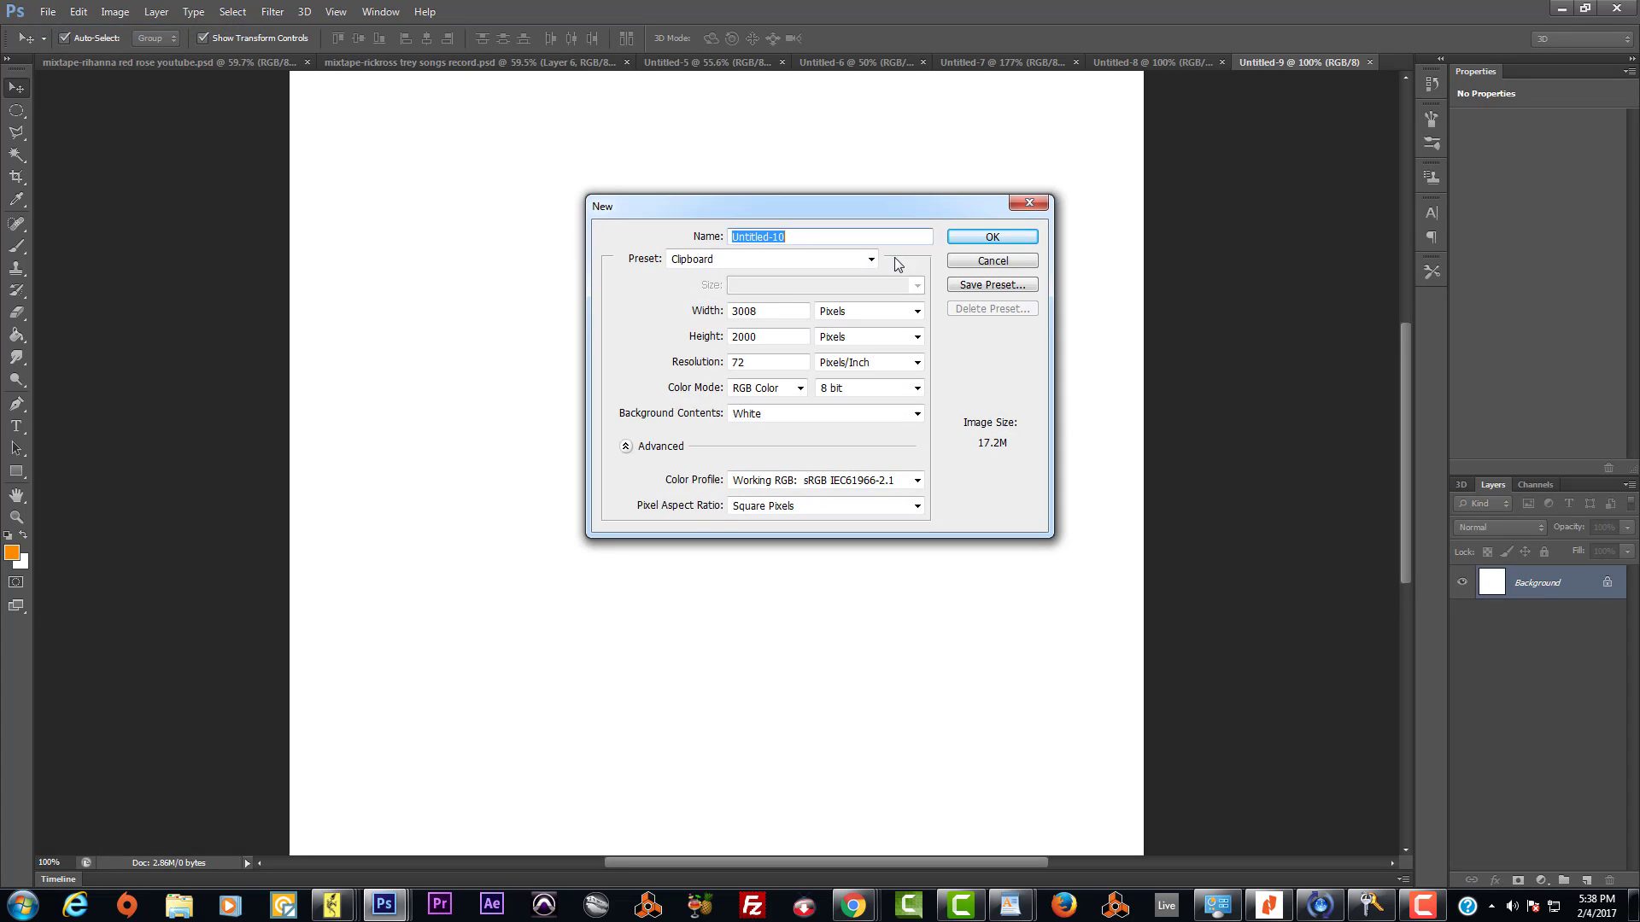
pyautogui.doubleClick(782, 310)
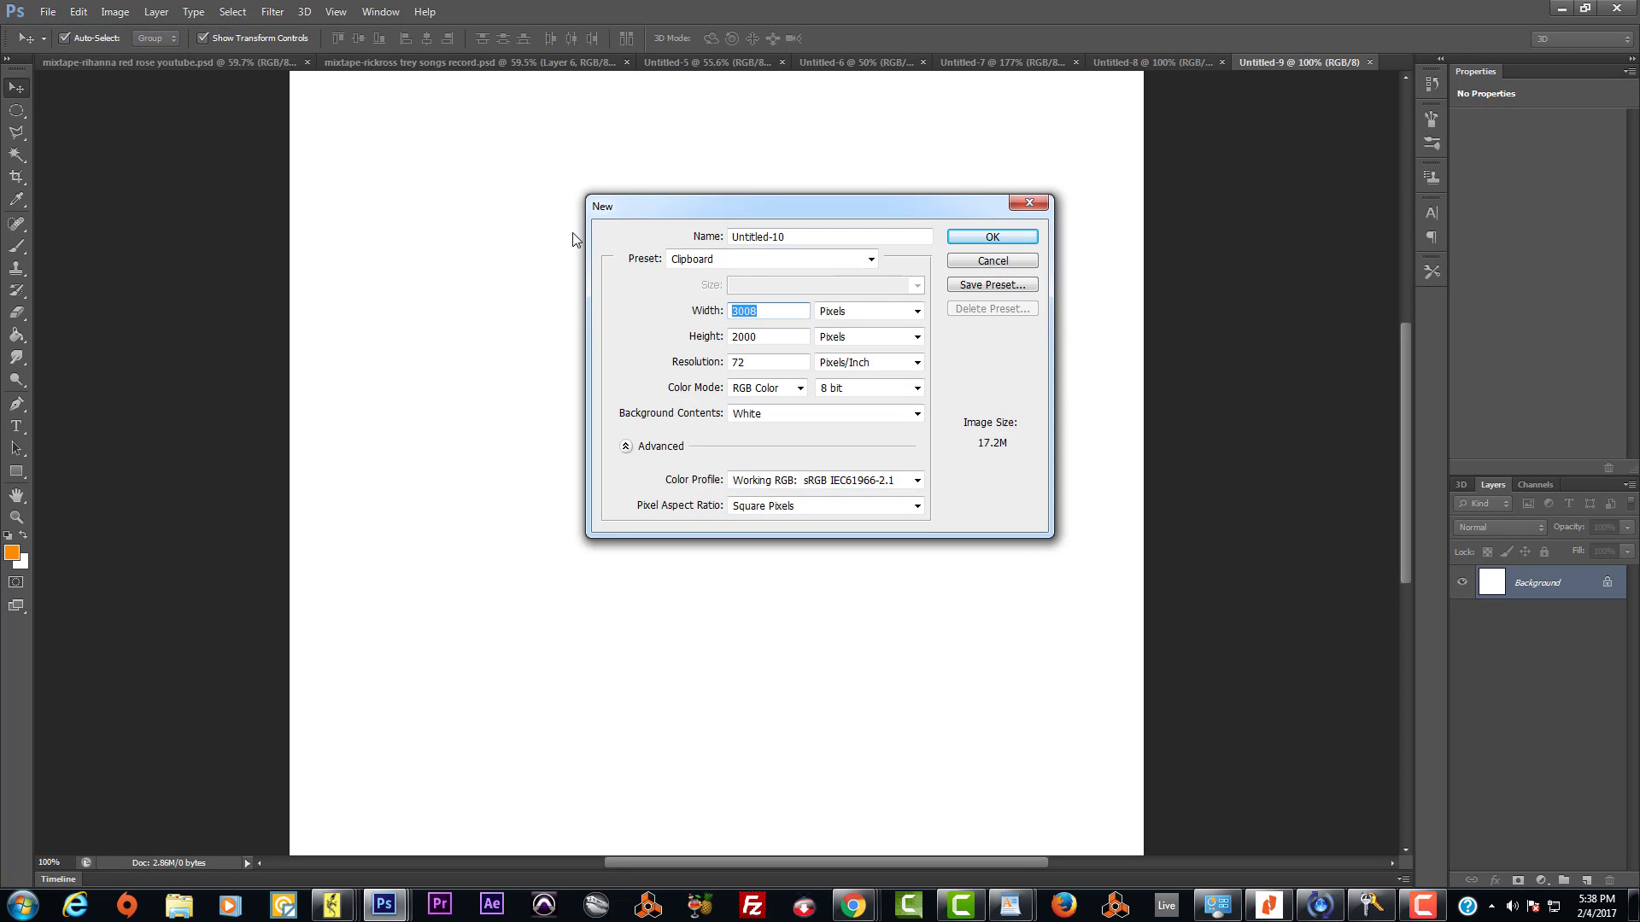
pyautogui.write('900')
pyautogui.doubleClick(775, 338)
pyautogui.write('900')
pyautogui.click(976, 236)
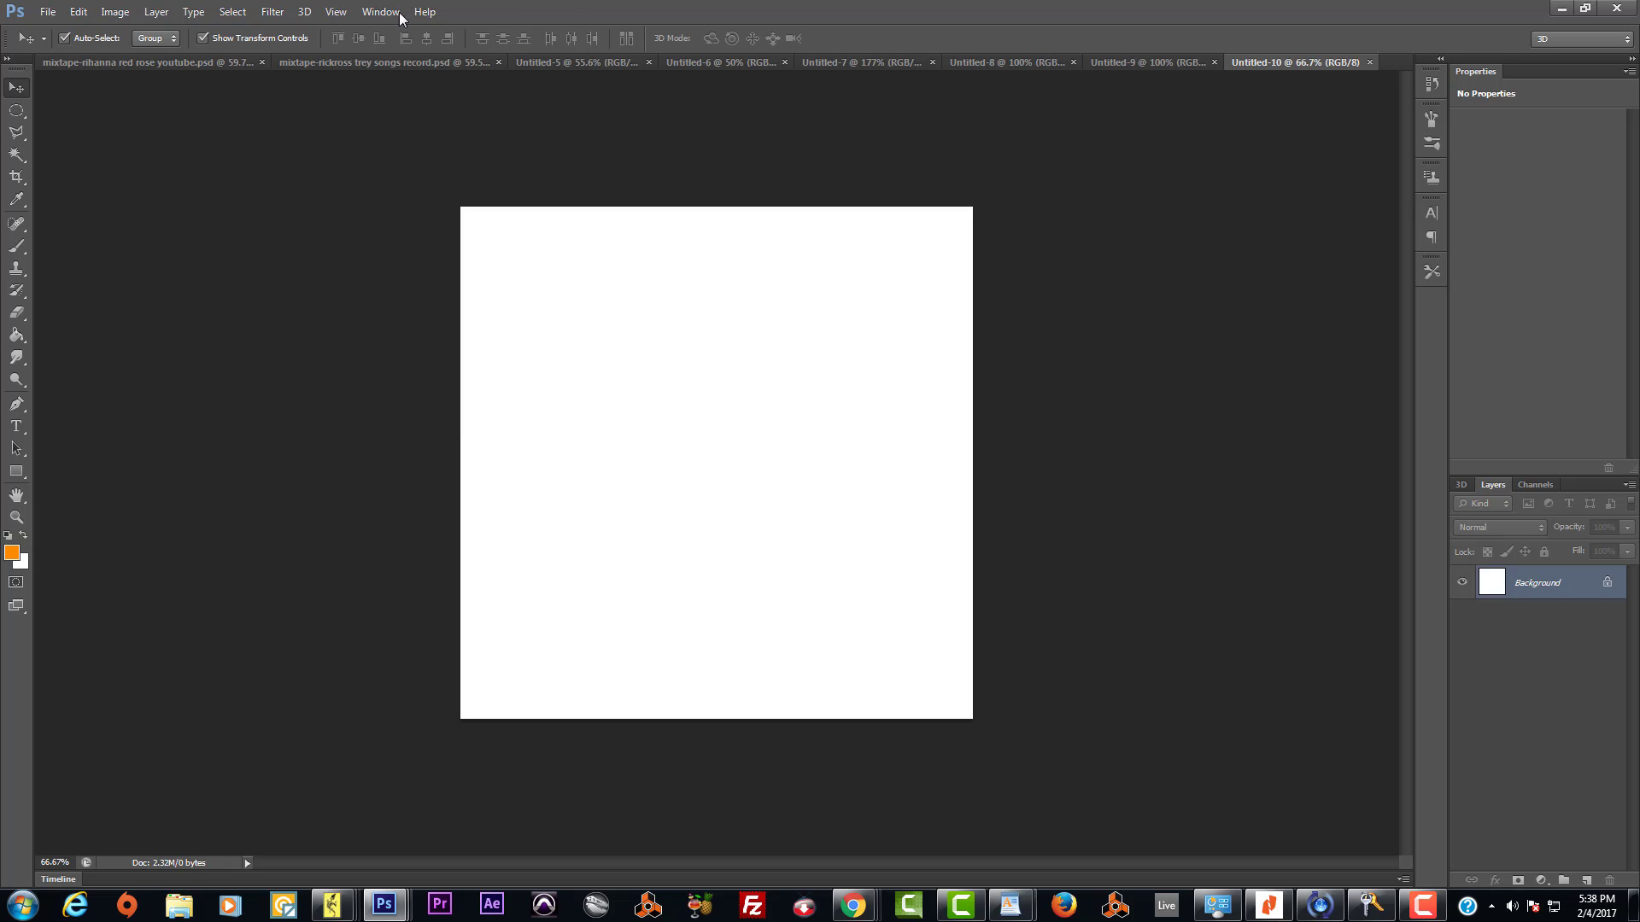
# Step: View the 900-pixel document at actual pixels and compare it with Untitled-9, Untitled-8 and the Untitled-7 cover
pyautogui.click(336, 11)
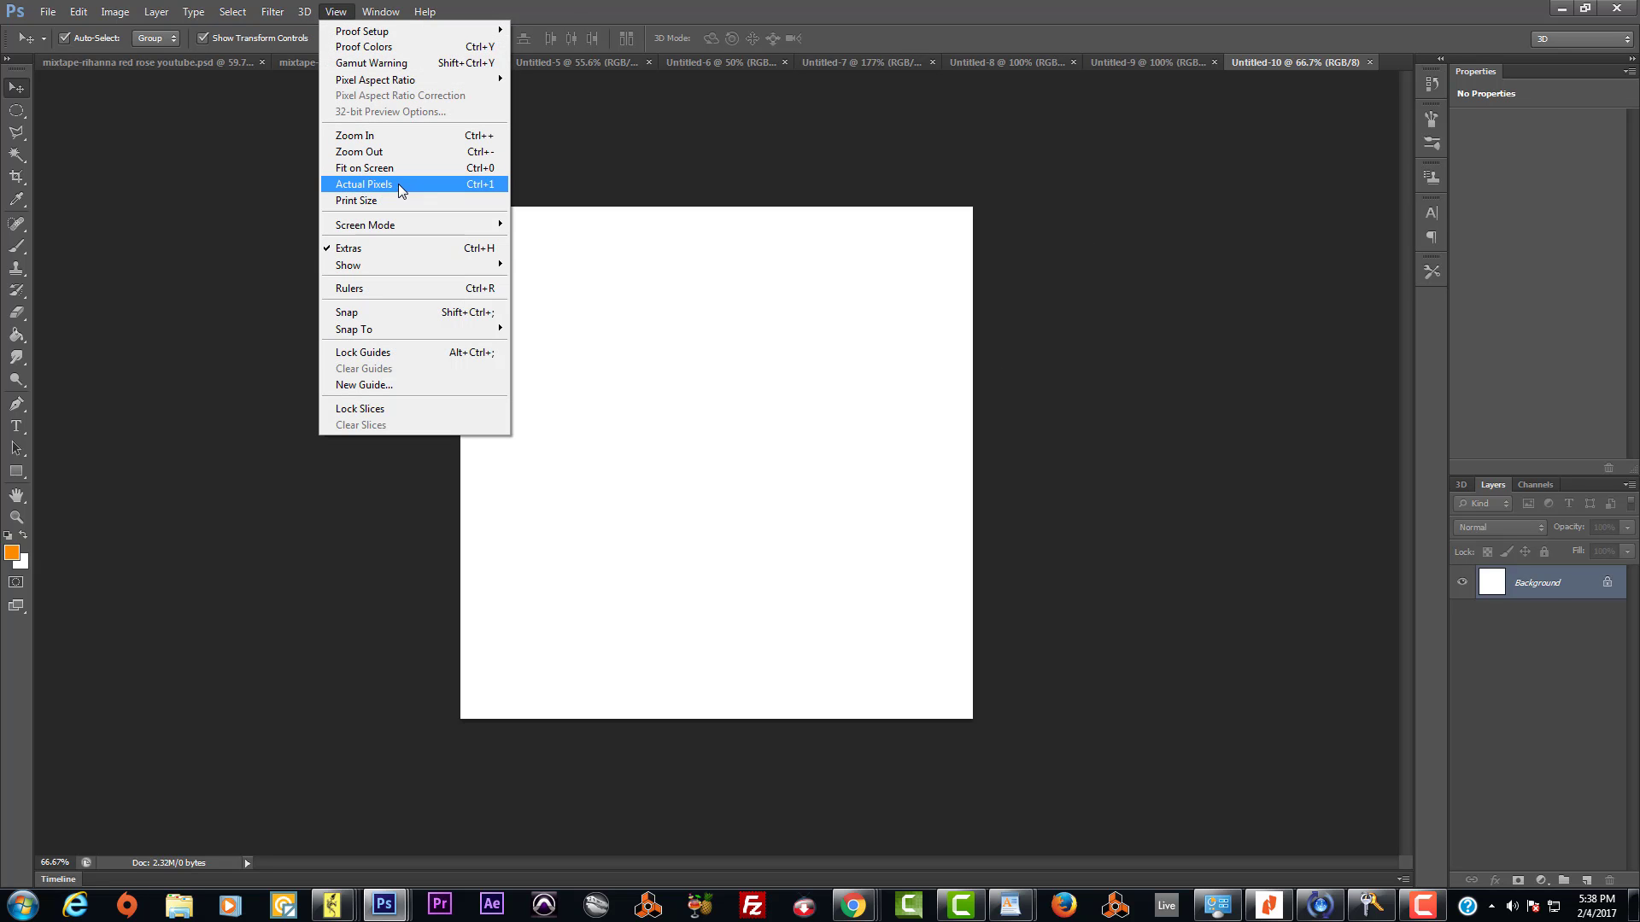
pyautogui.click(351, 187)
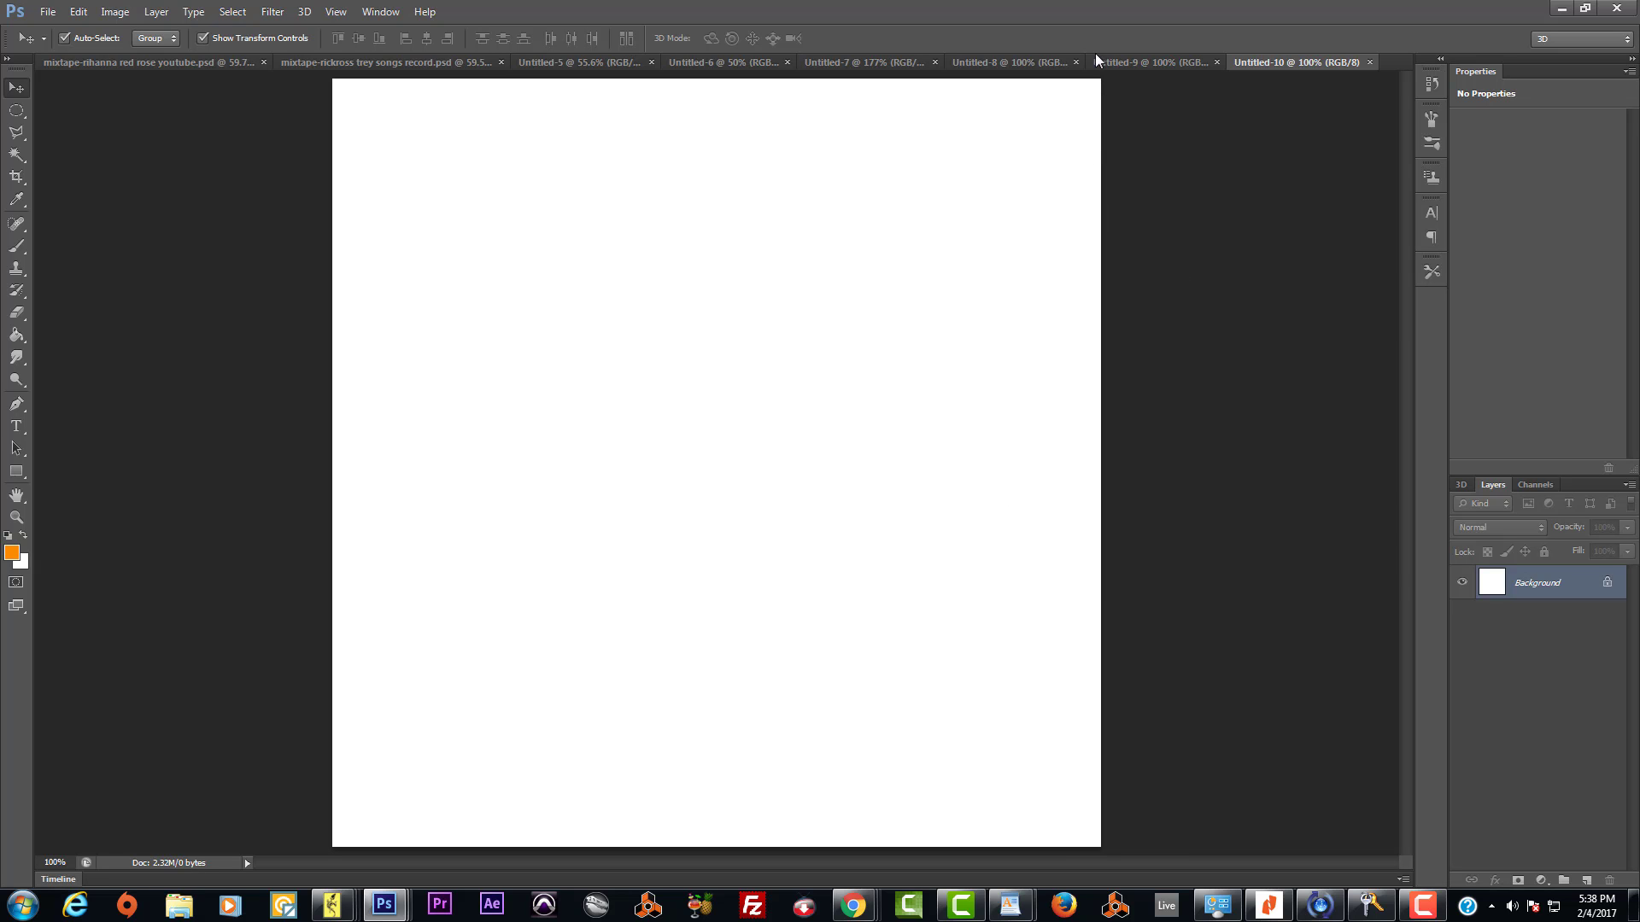
pyautogui.click(1128, 62)
pyautogui.click(999, 62)
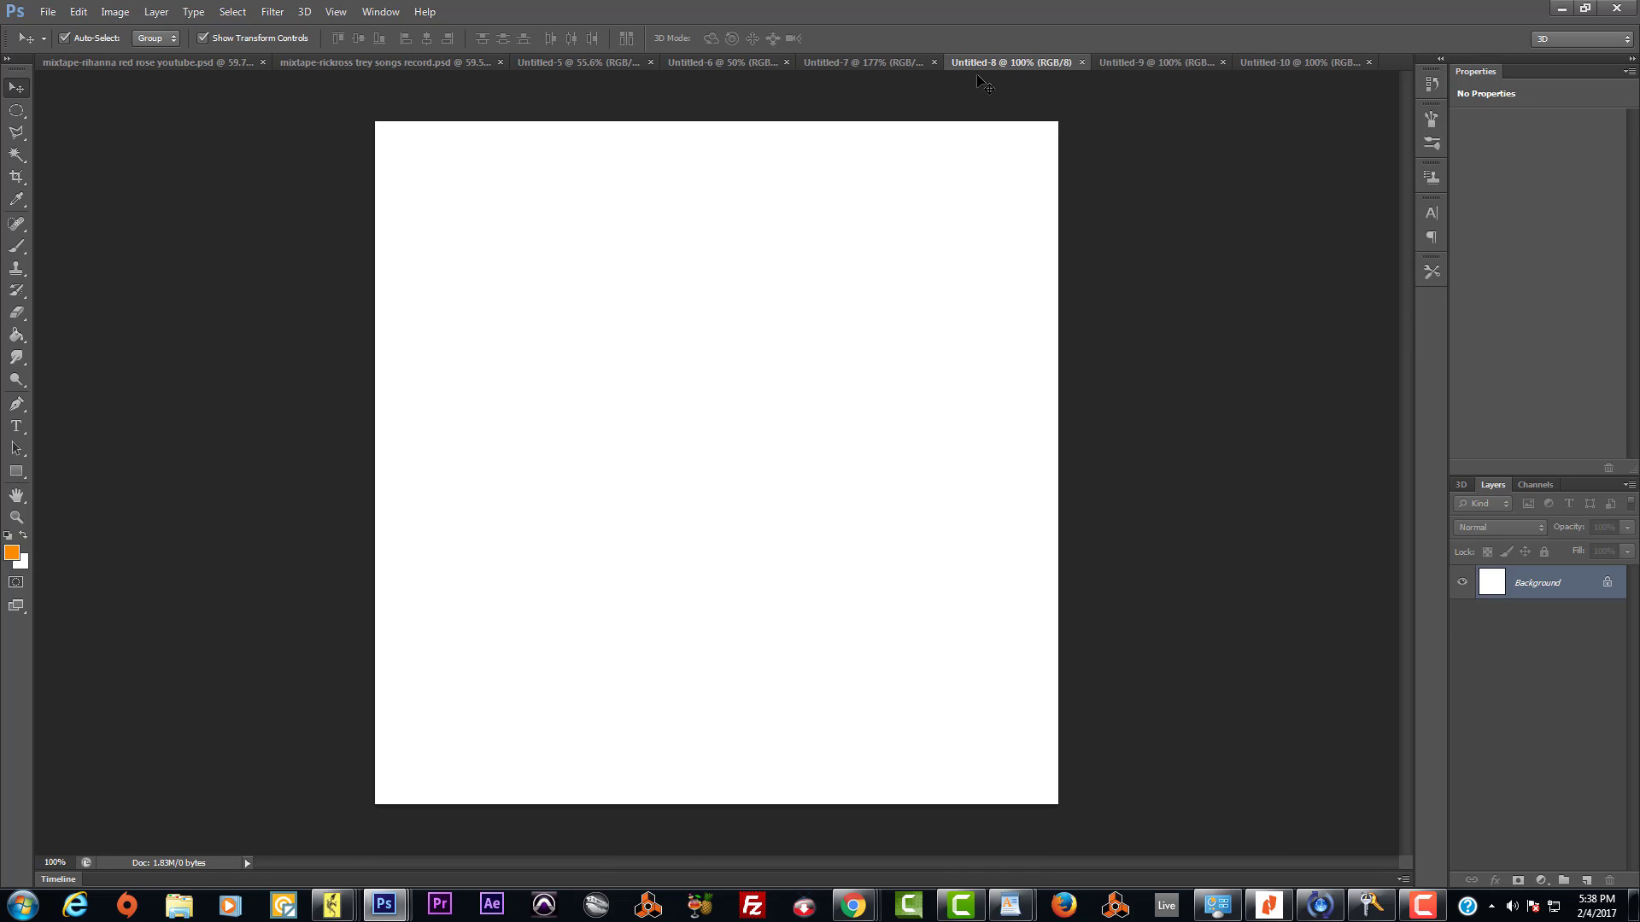
pyautogui.click(851, 61)
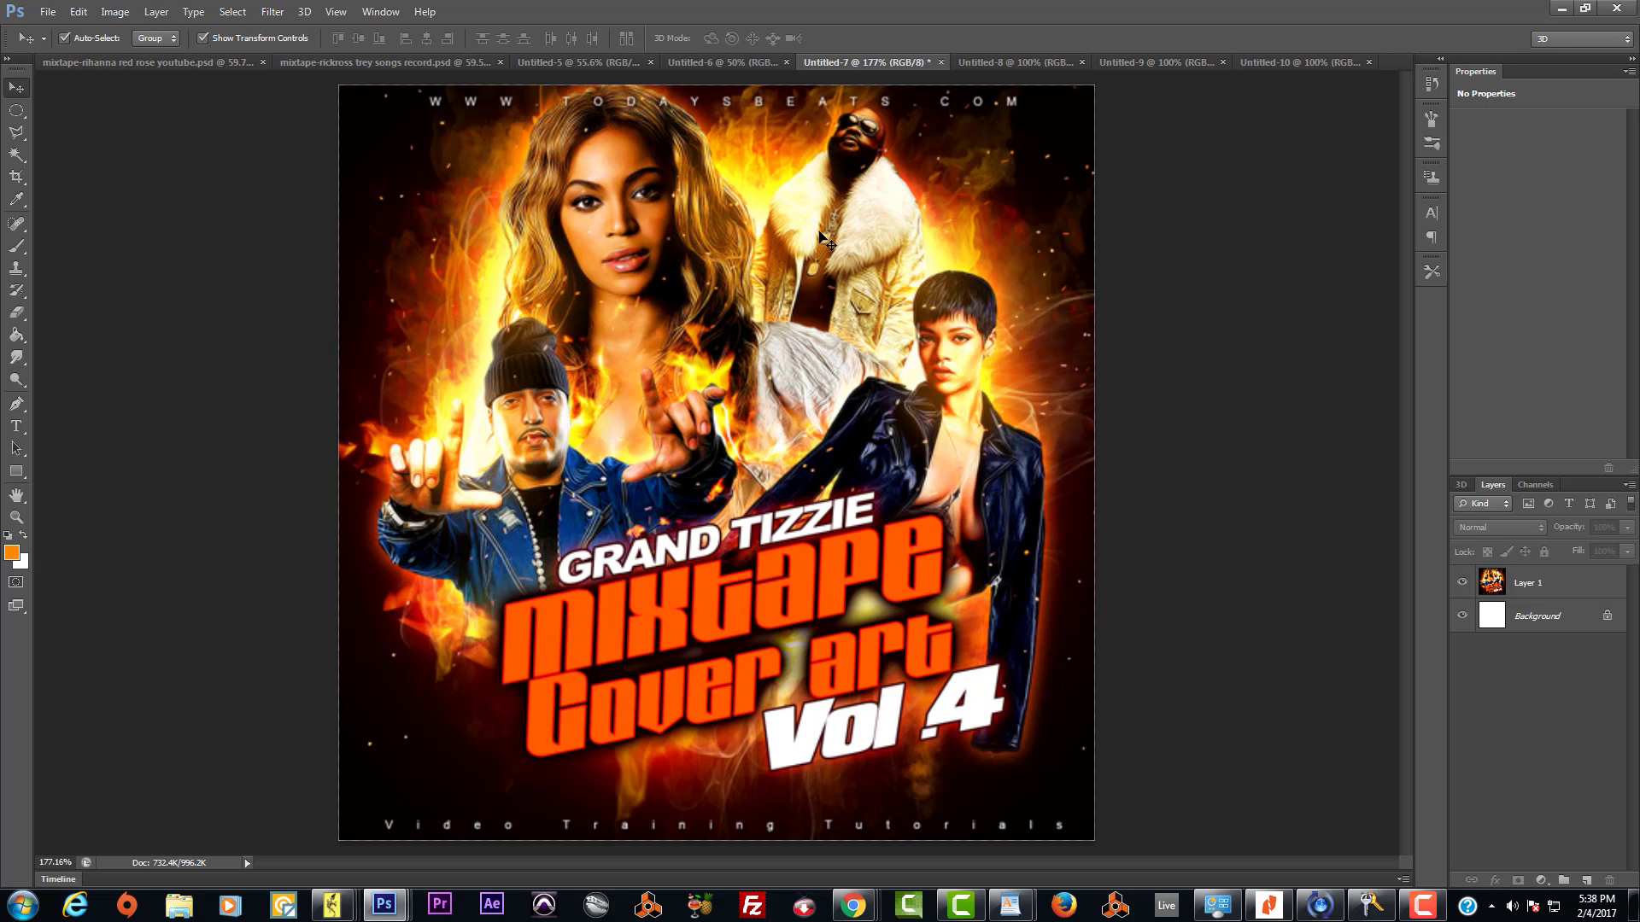
# Step: View the Untitled-7 cover at actual pixels to judge its real size, and fit it back on screen
pyautogui.click(335, 11)
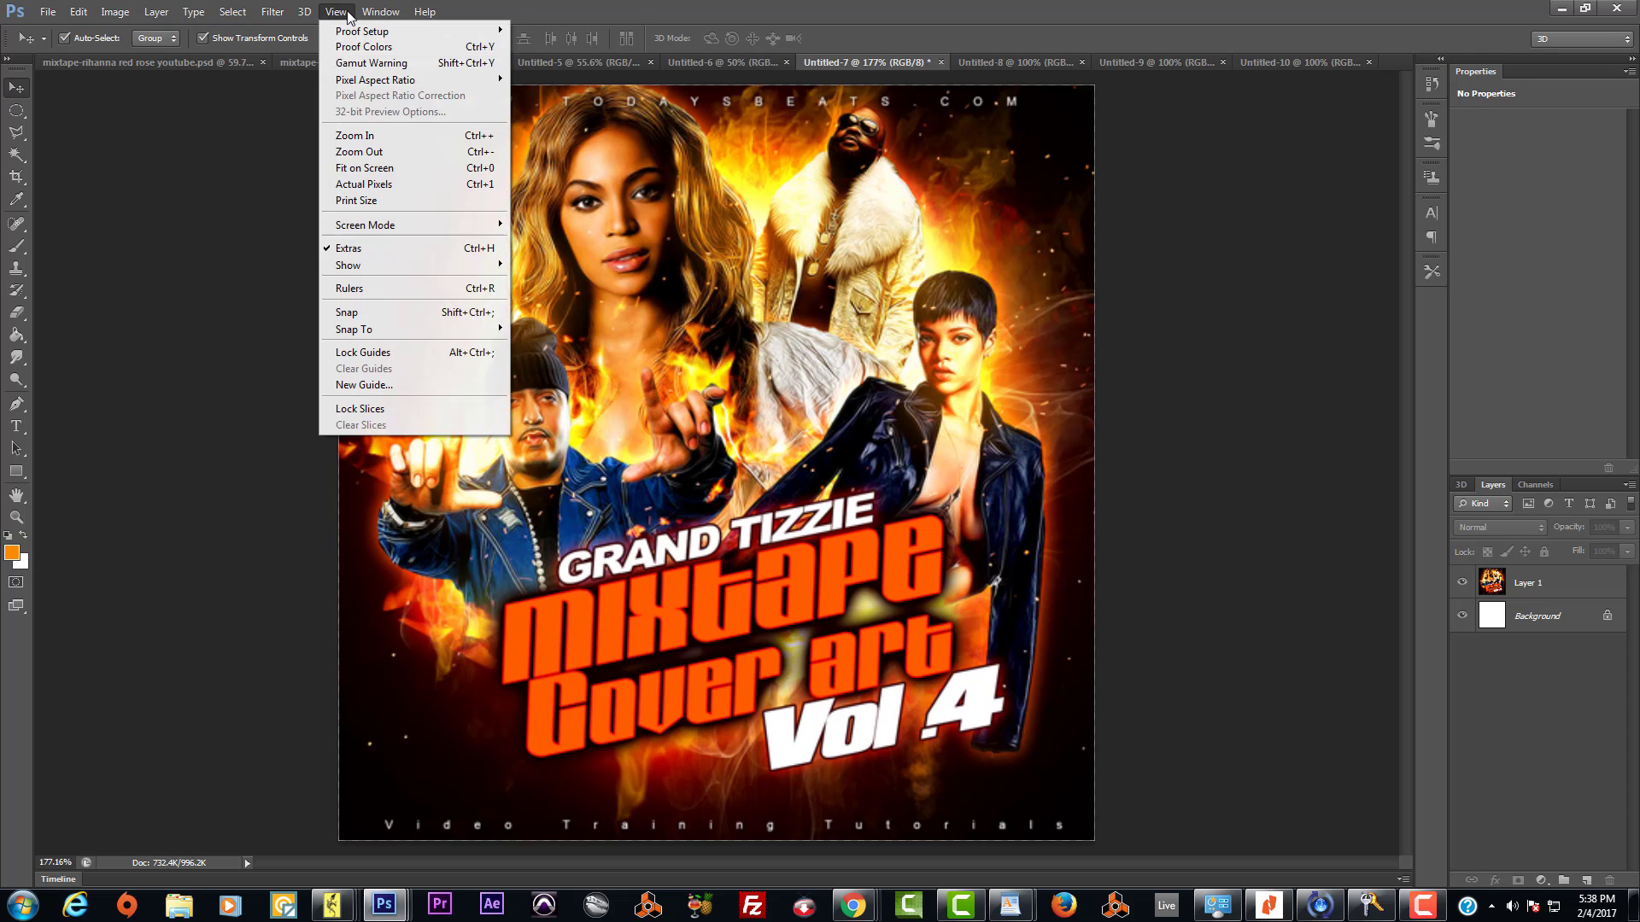
pyautogui.click(407, 183)
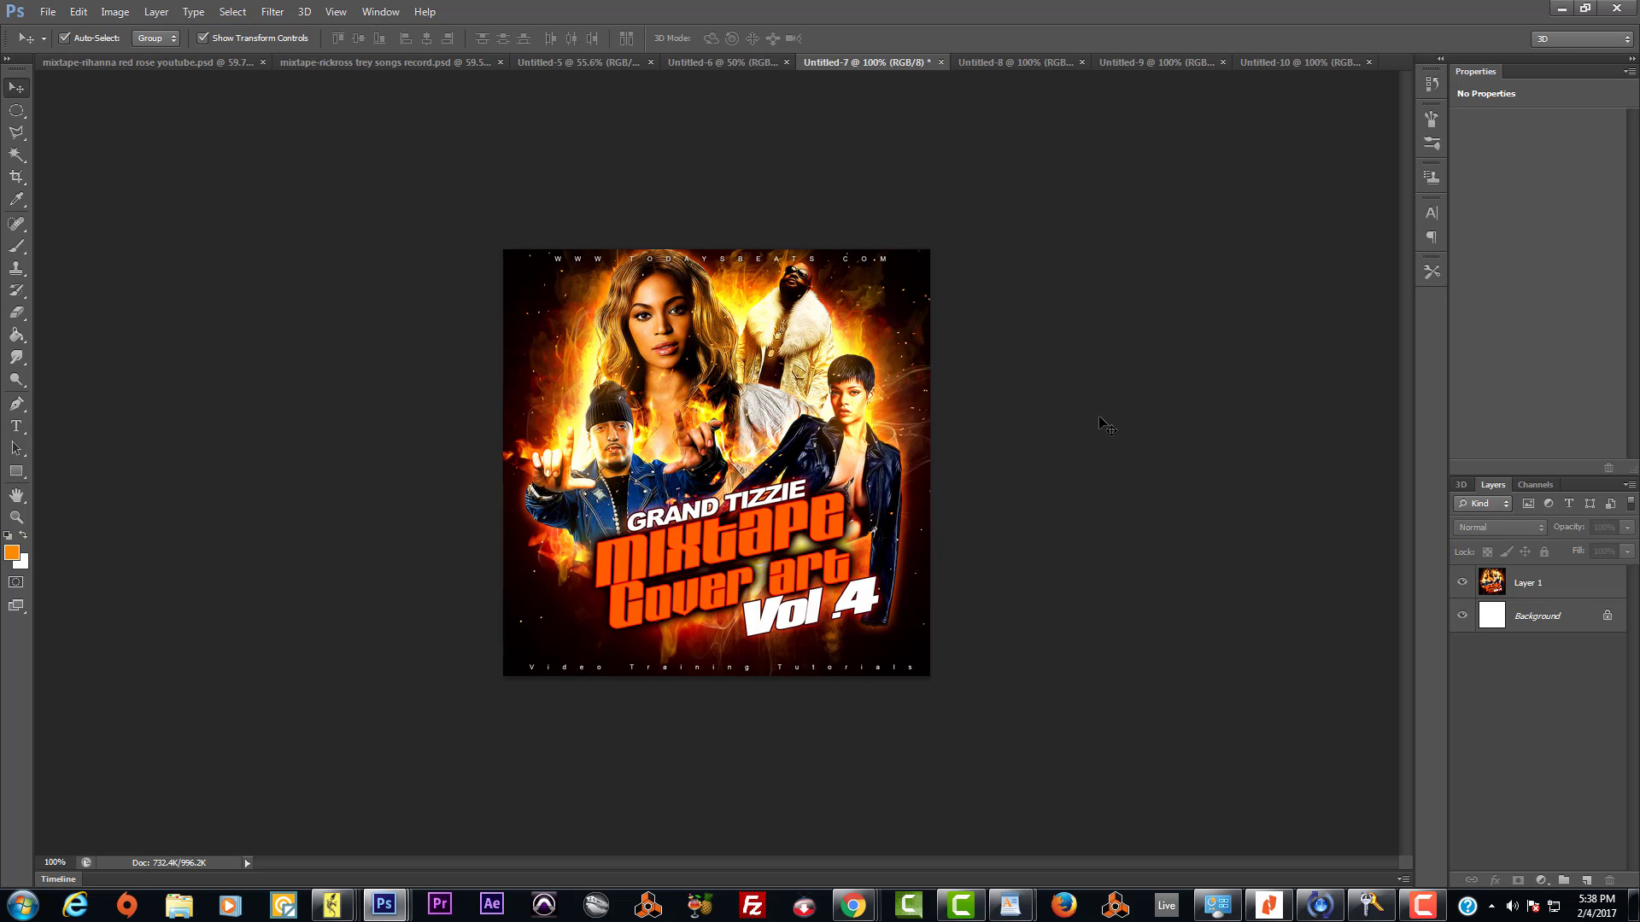
pyautogui.hotkey('ctrl', '0')
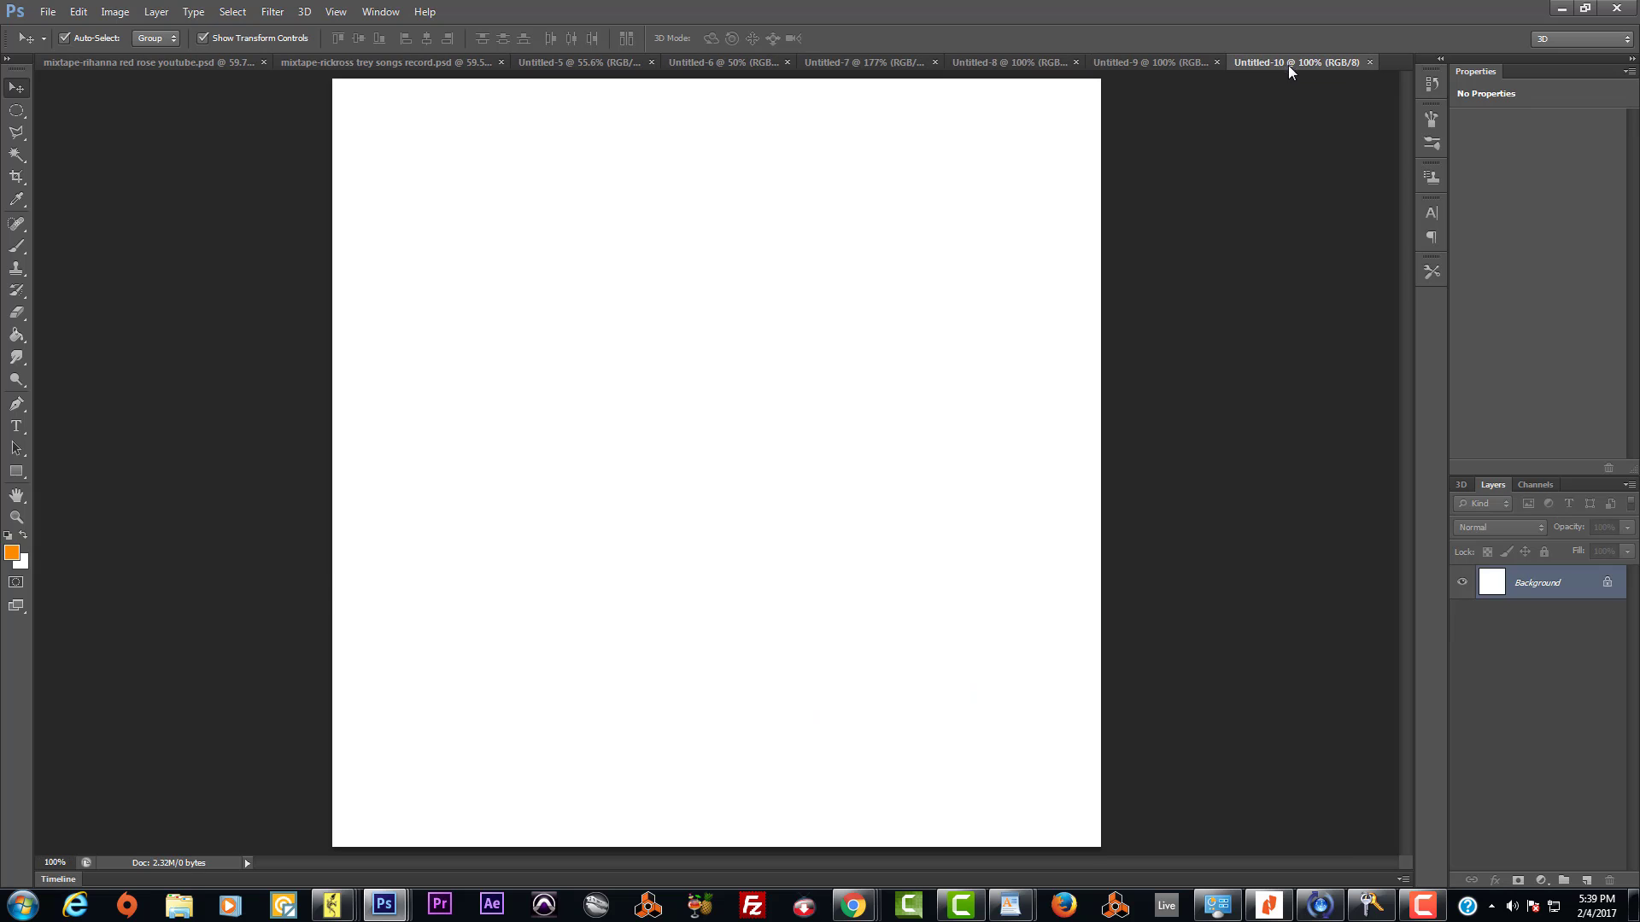
pyautogui.click(1289, 61)
pyautogui.click(48, 11)
pyautogui.click(53, 27)
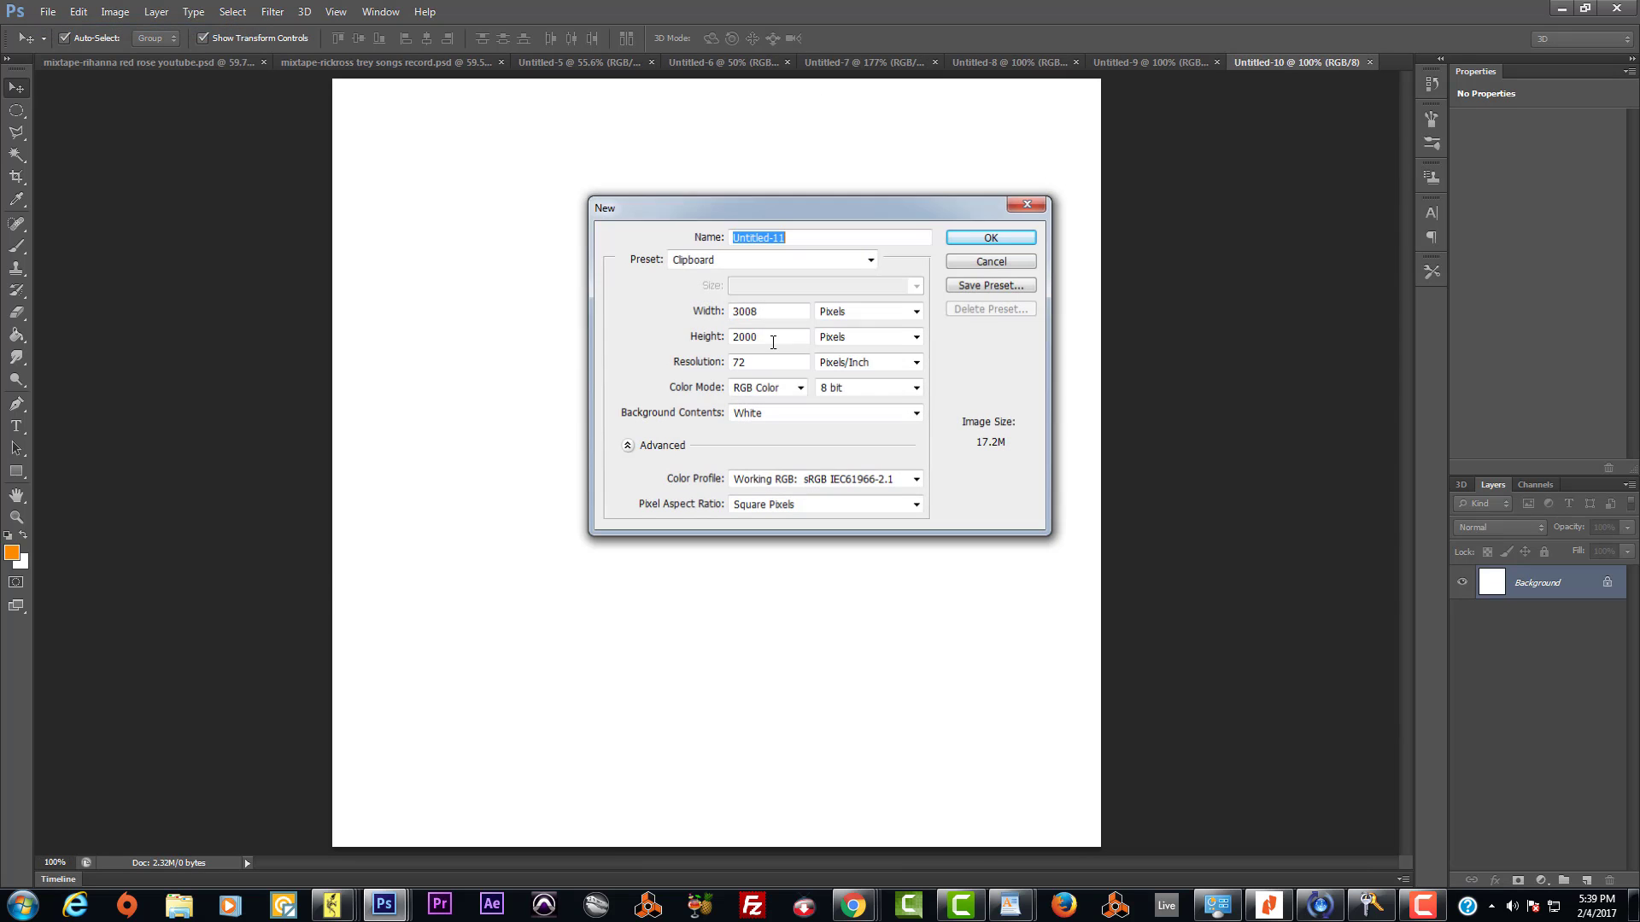
pyautogui.click(980, 261)
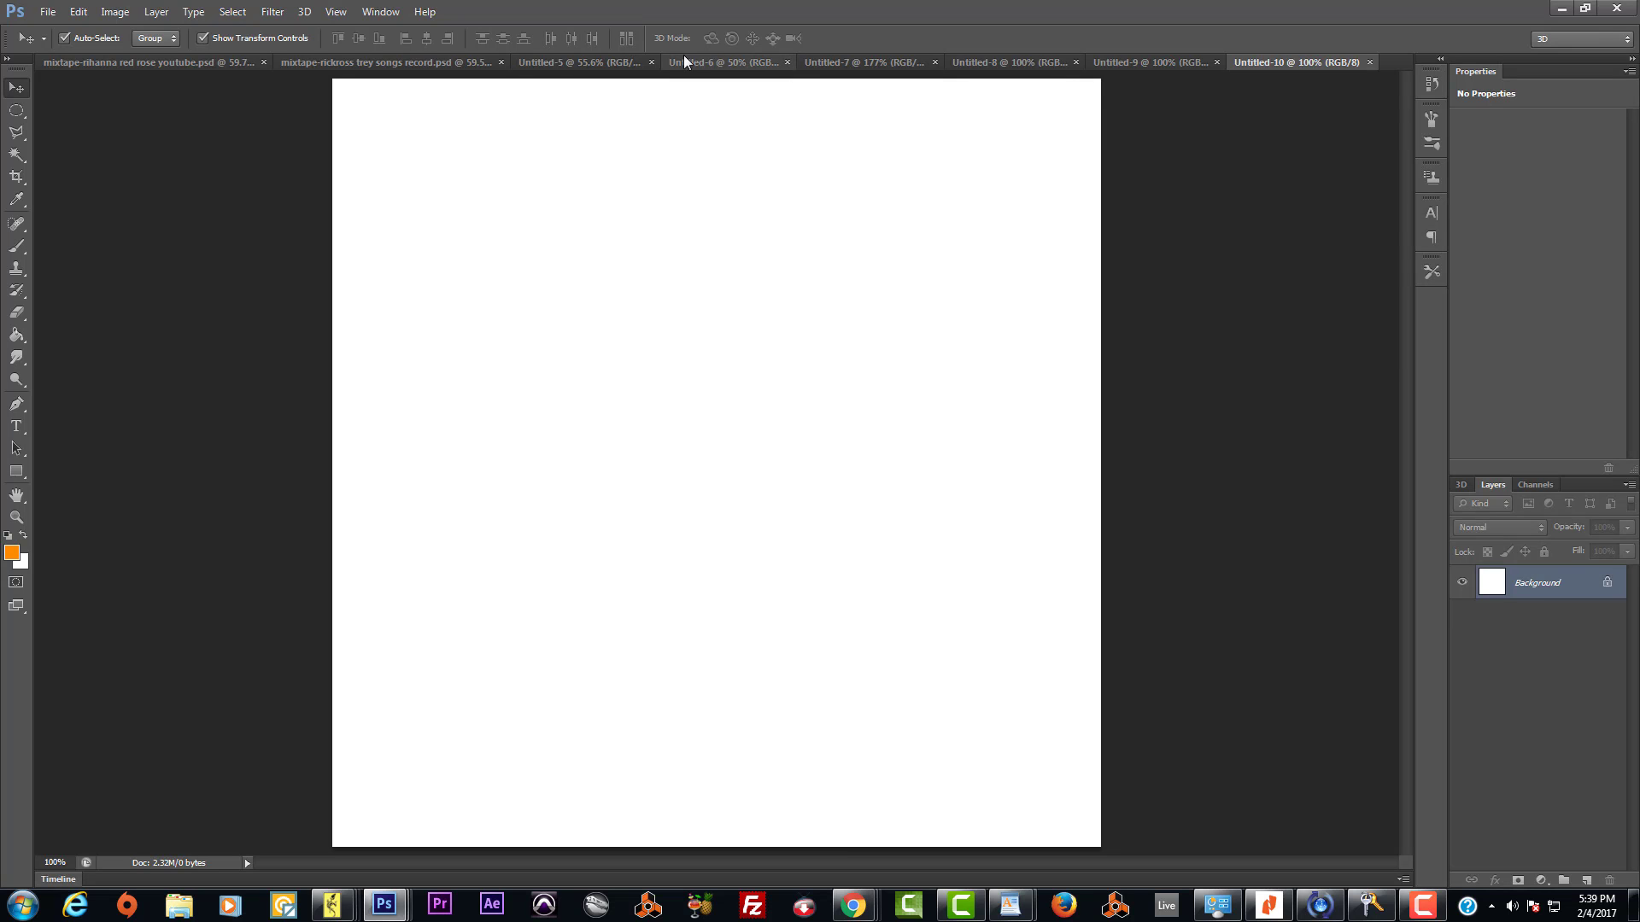
# Step: Examine the layered Untitled-5 cover and its layer stack, comparing it with the other open mixtape cover
pyautogui.click(581, 63)
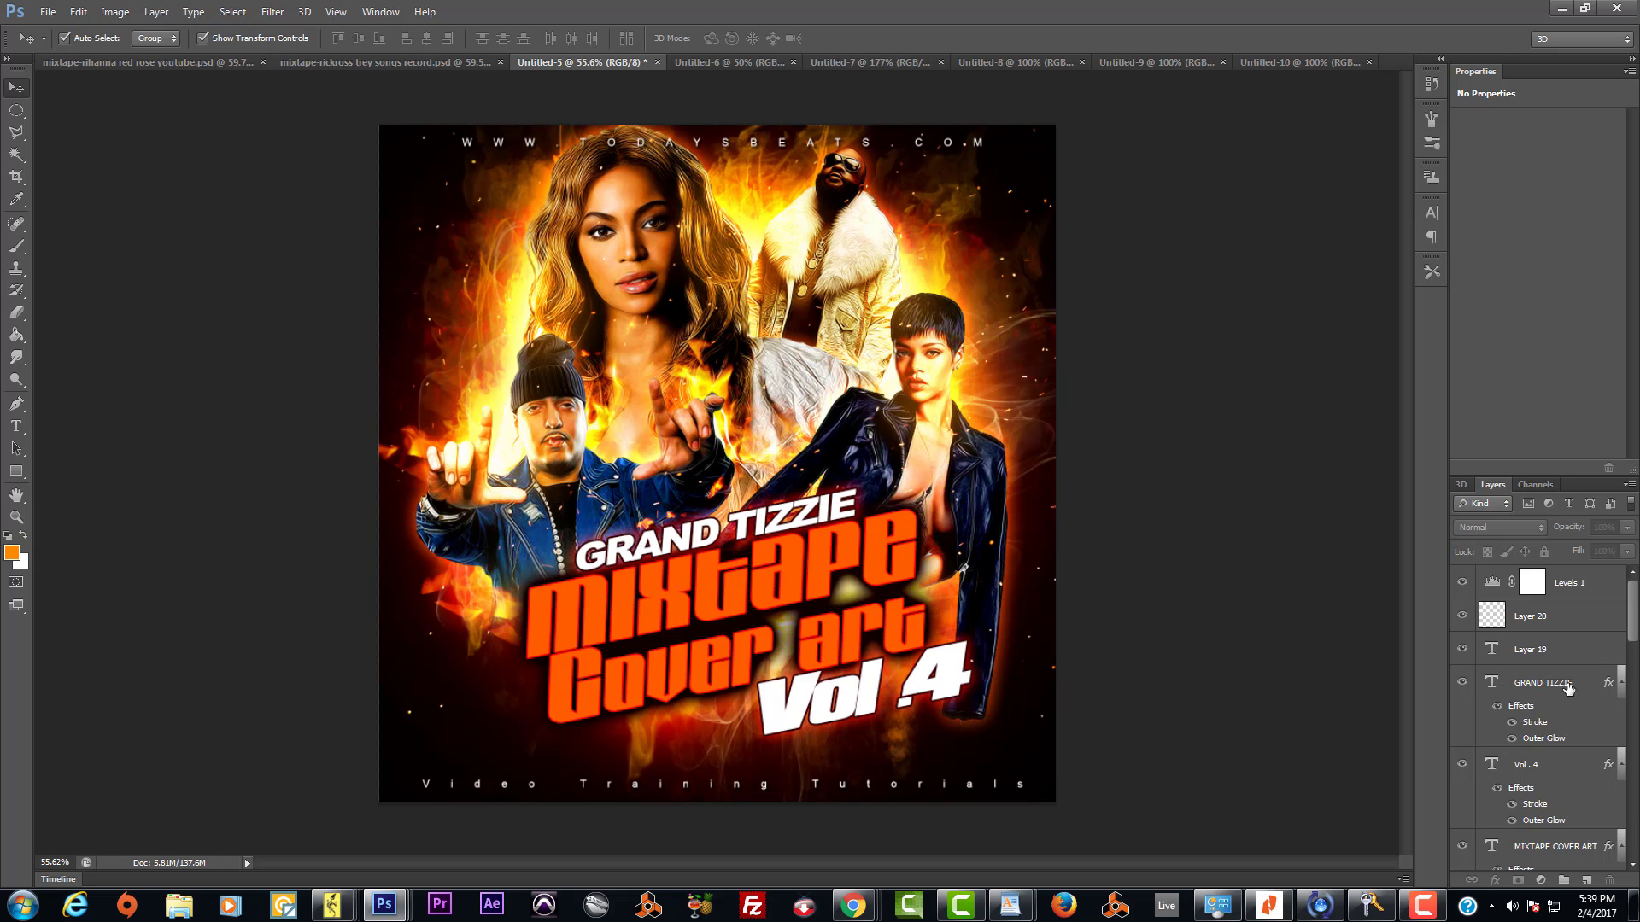
pyautogui.scroll(-2, 1634, 626)
pyautogui.scroll(2, 1634, 626)
pyautogui.click(353, 63)
pyautogui.click(620, 63)
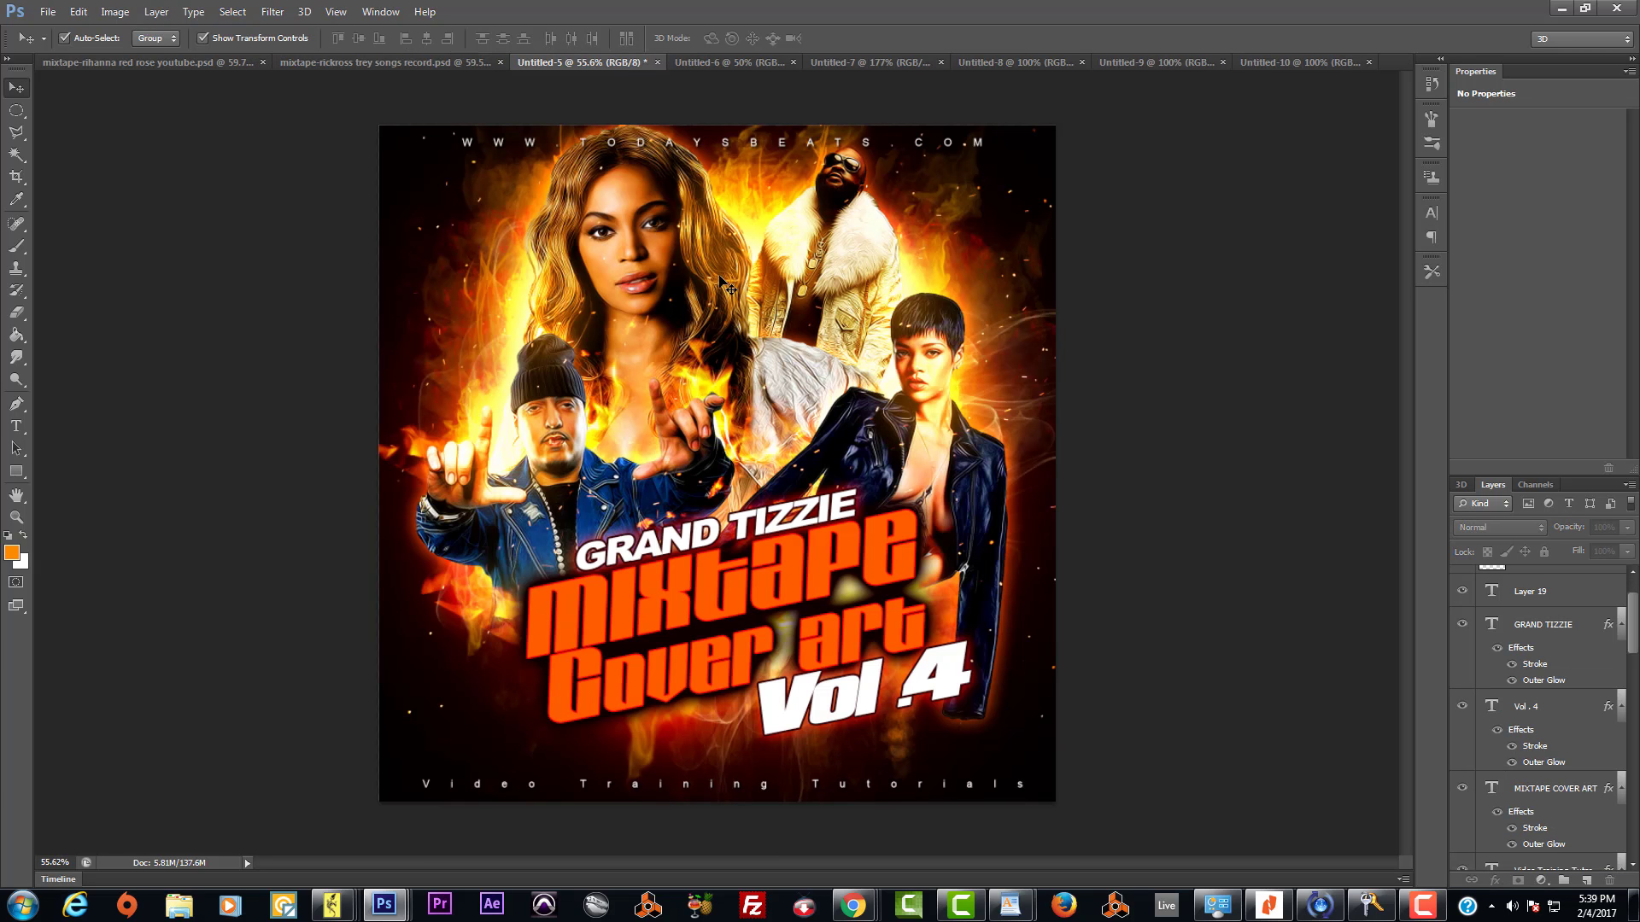
# Step: Duplicate the Untitled-5 cover as a separate image and flatten the copy into a single layer
pyautogui.click(154, 12)
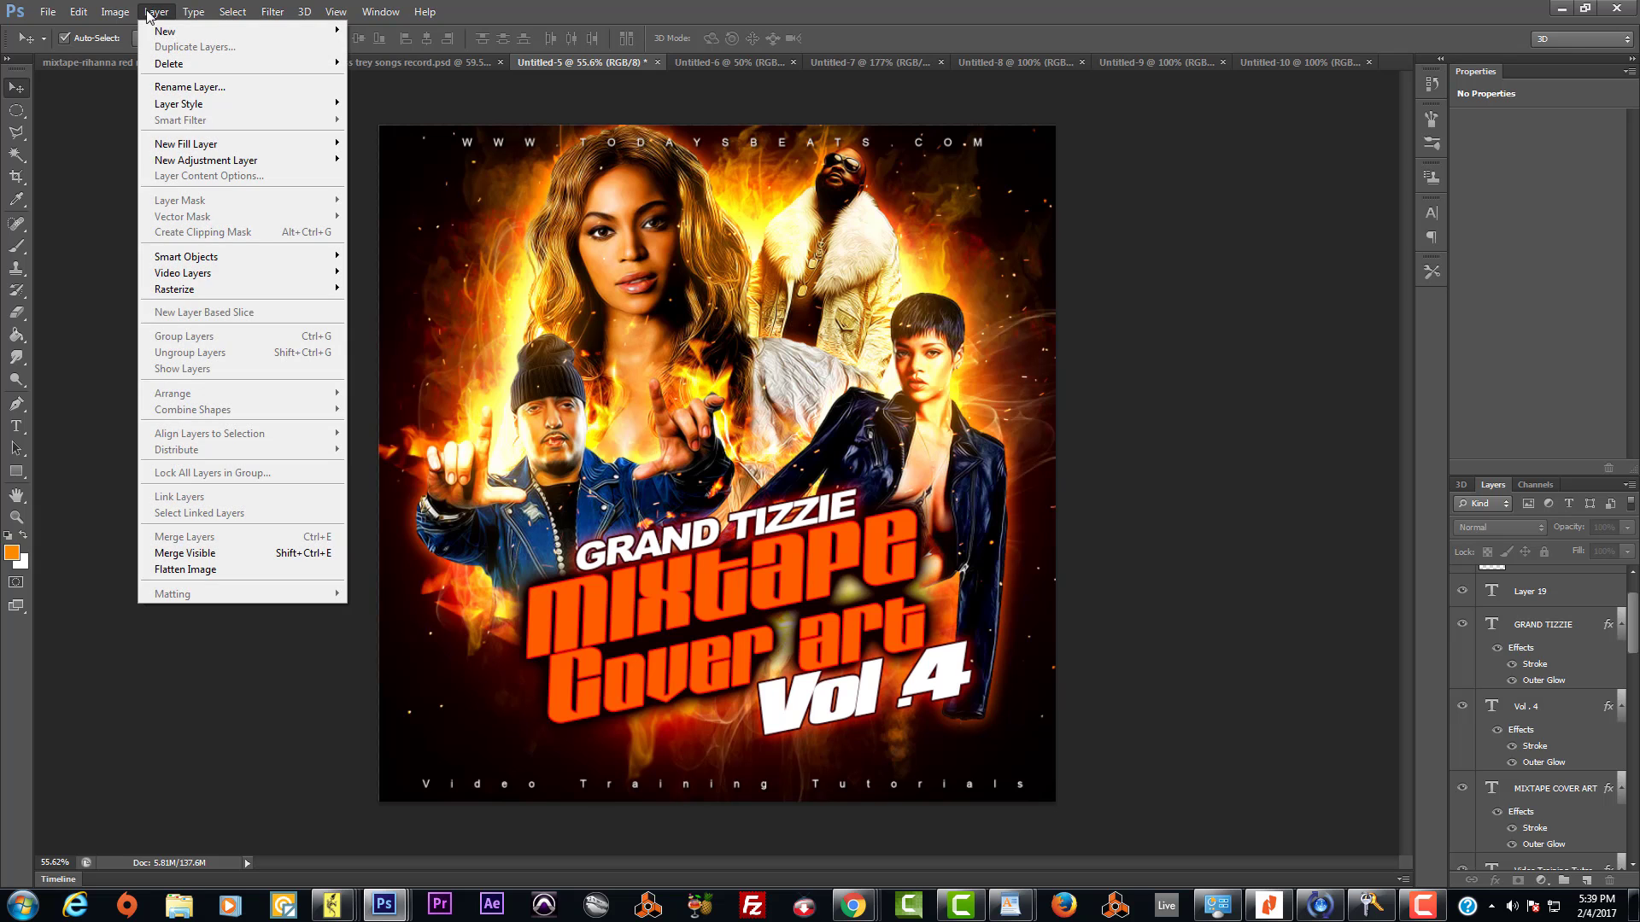
pyautogui.moveTo(114, 12)
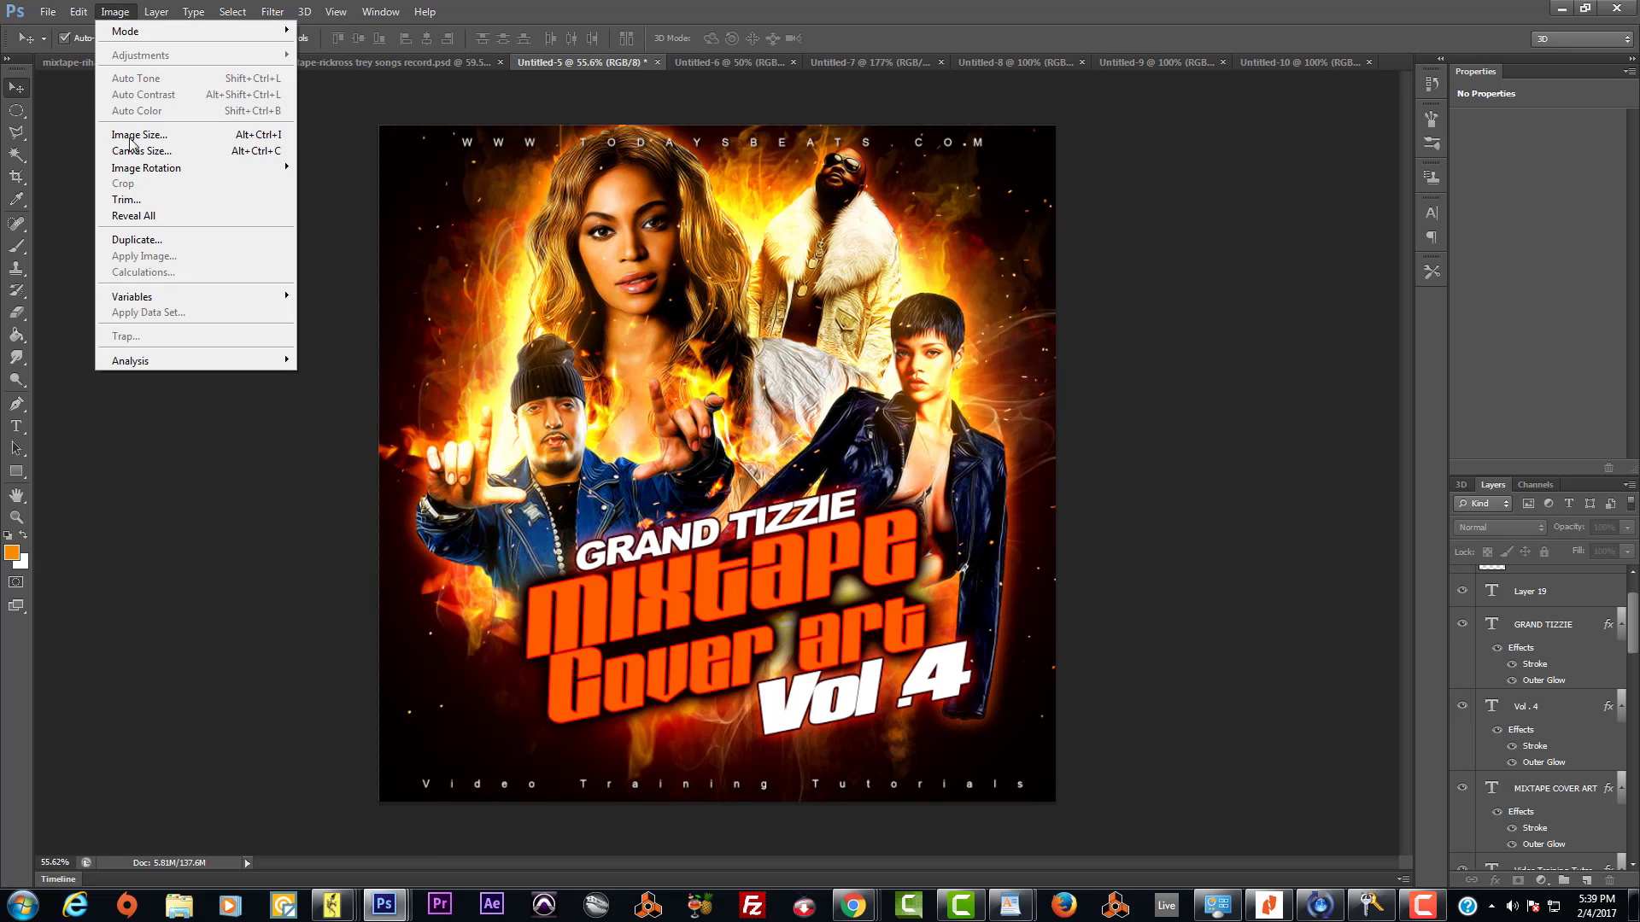
pyautogui.click(143, 245)
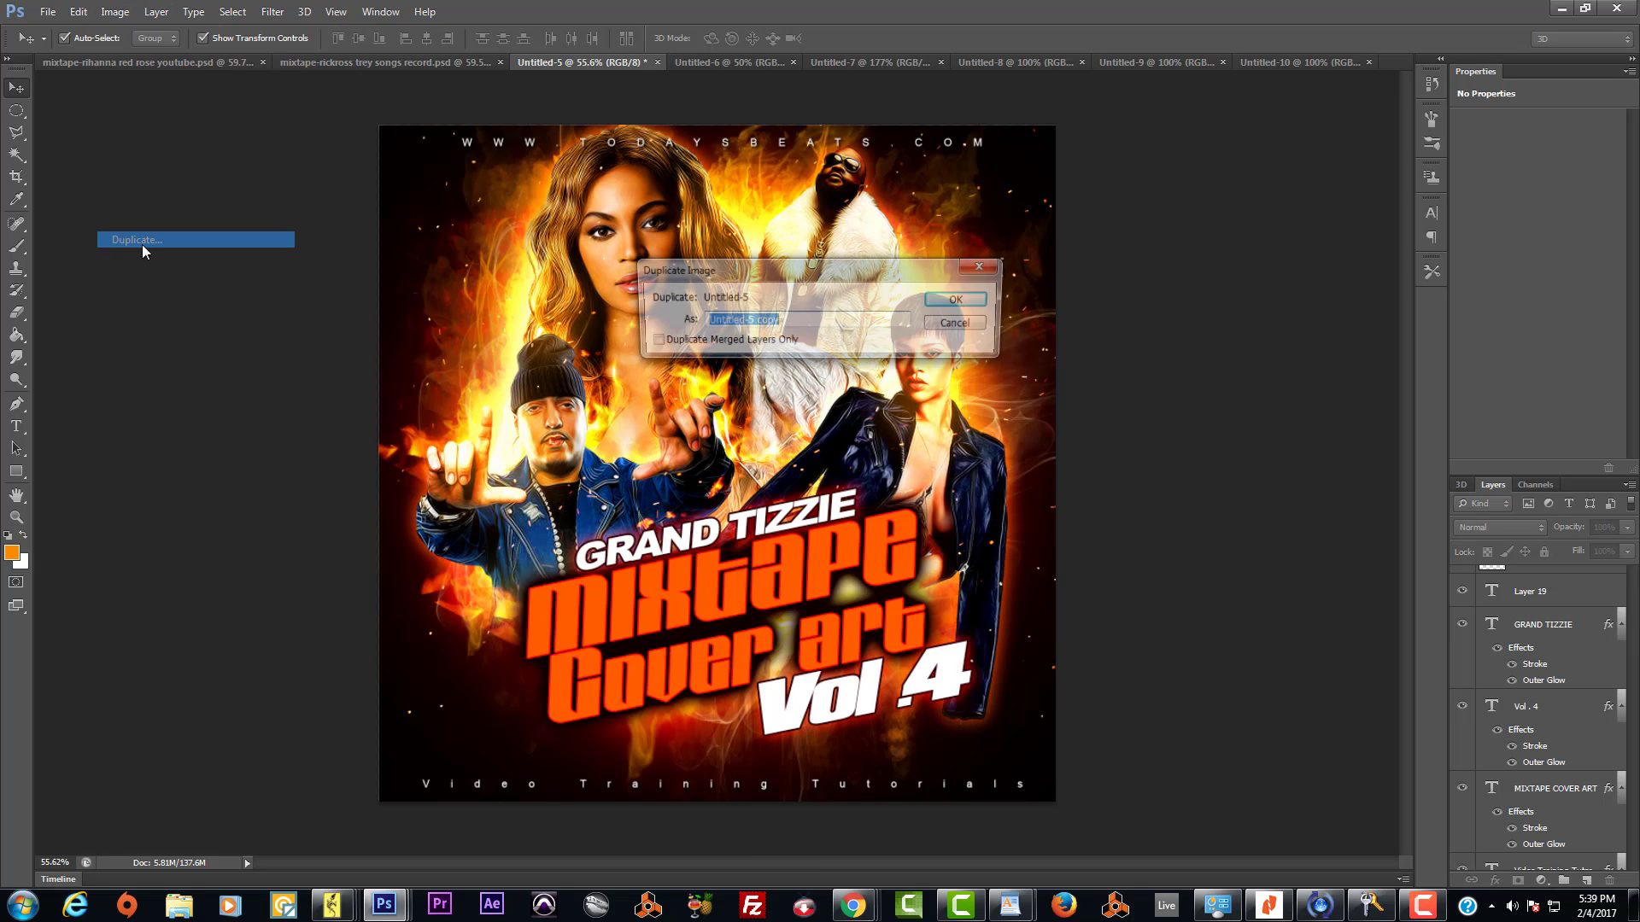
pyautogui.click(969, 306)
pyautogui.click(165, 11)
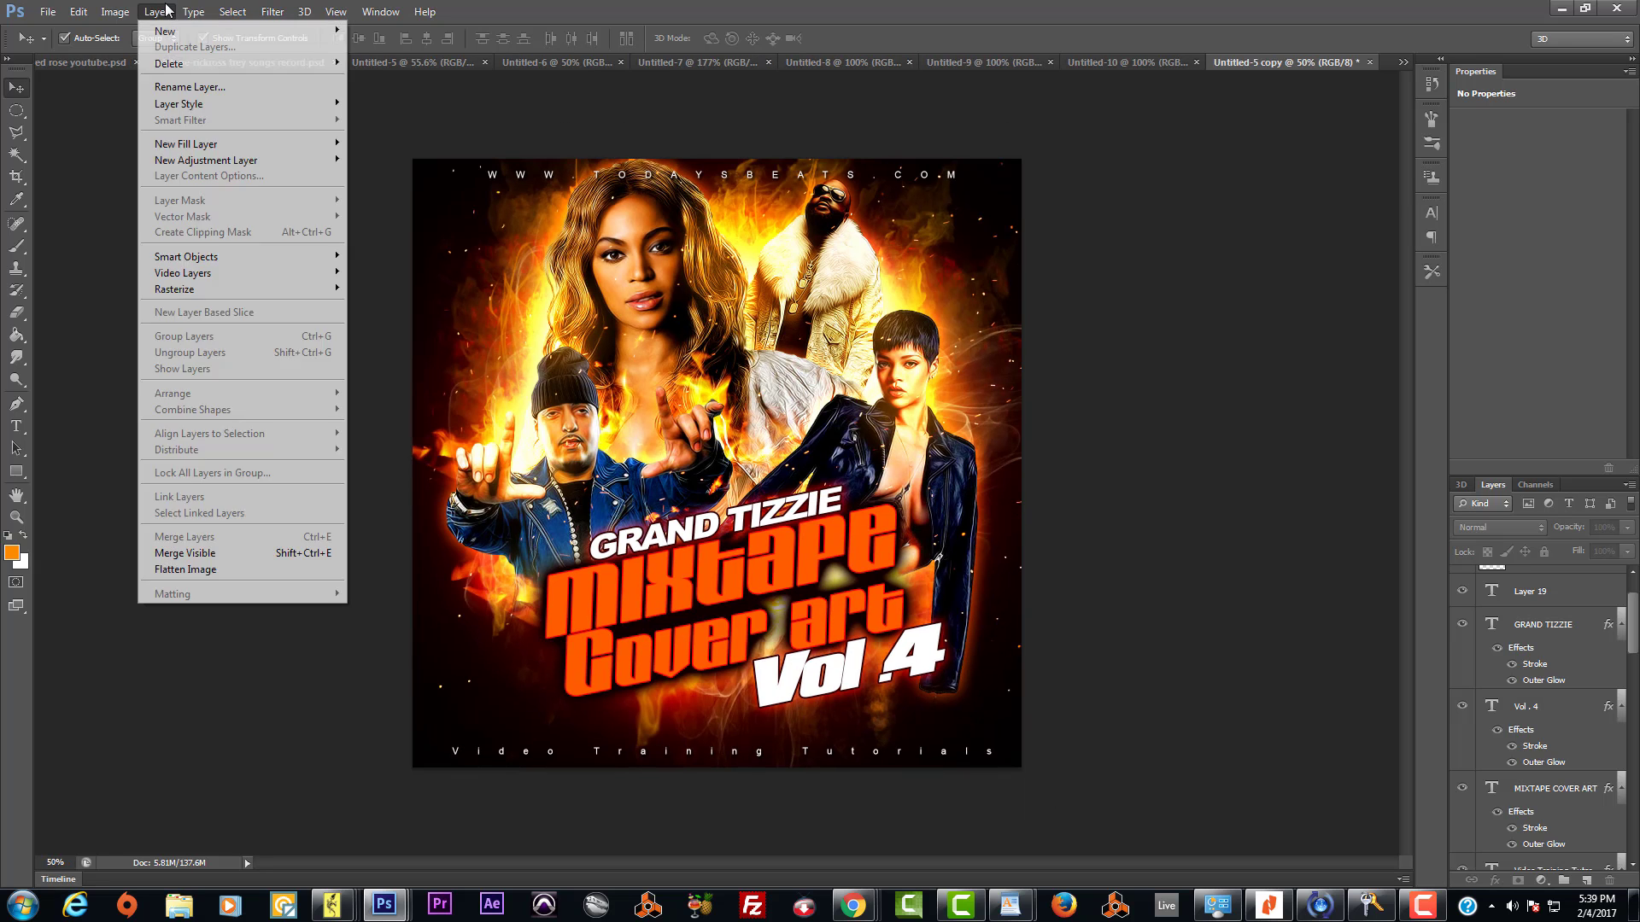
pyautogui.click(184, 568)
pyautogui.click(736, 341)
# Step: Float the flattened Untitled-5 copy in its own window over the blank Untitled-10 canvas
pyautogui.moveTo(1281, 63); pyautogui.dragTo(854, 161)
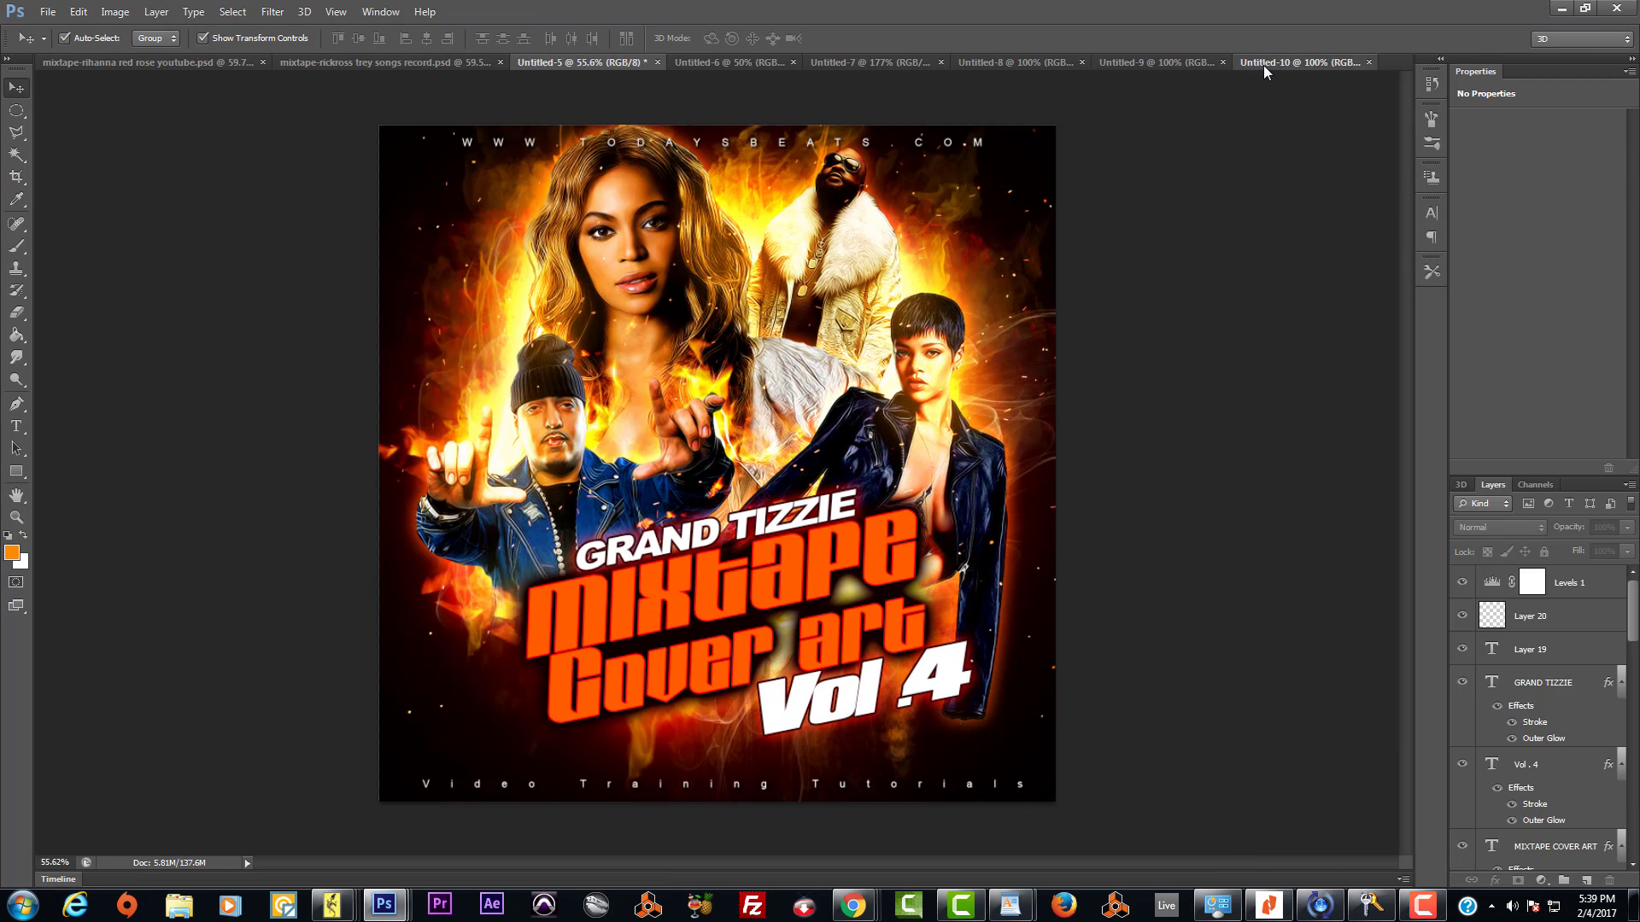
pyautogui.click(1263, 65)
pyautogui.hotkey('ctrl', 'Tab')
pyautogui.moveTo(627, 137); pyautogui.dragTo(553, 116)
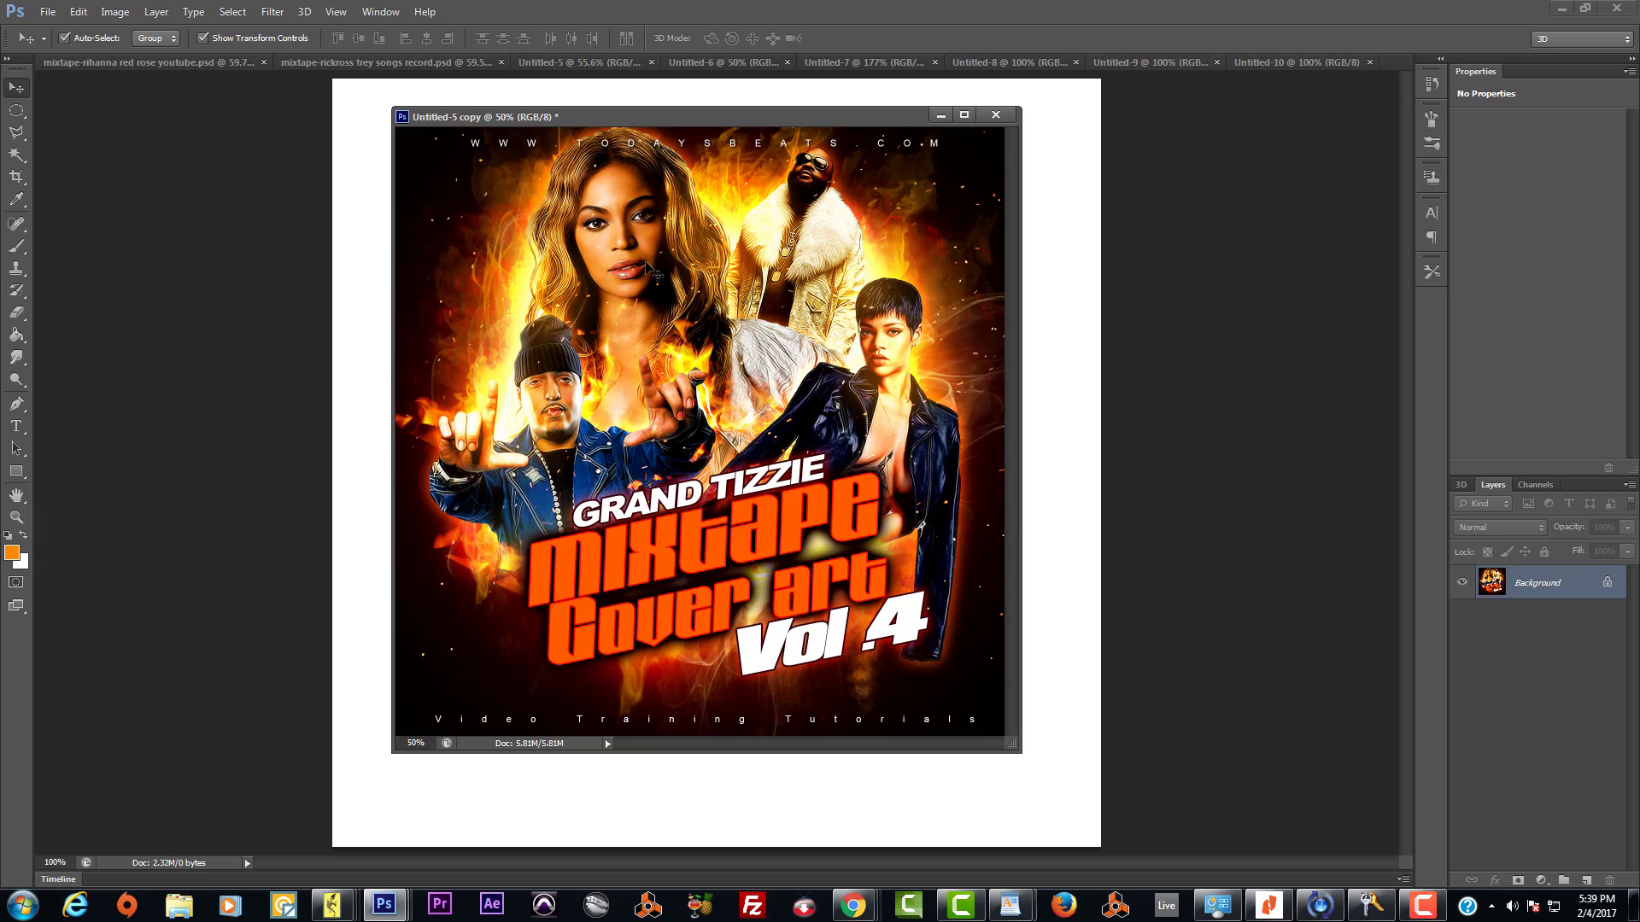
# Step: Inspect the detail of the flattened Untitled-5 copy close up and at reduced size
pyautogui.scroll(2, 613, 374)
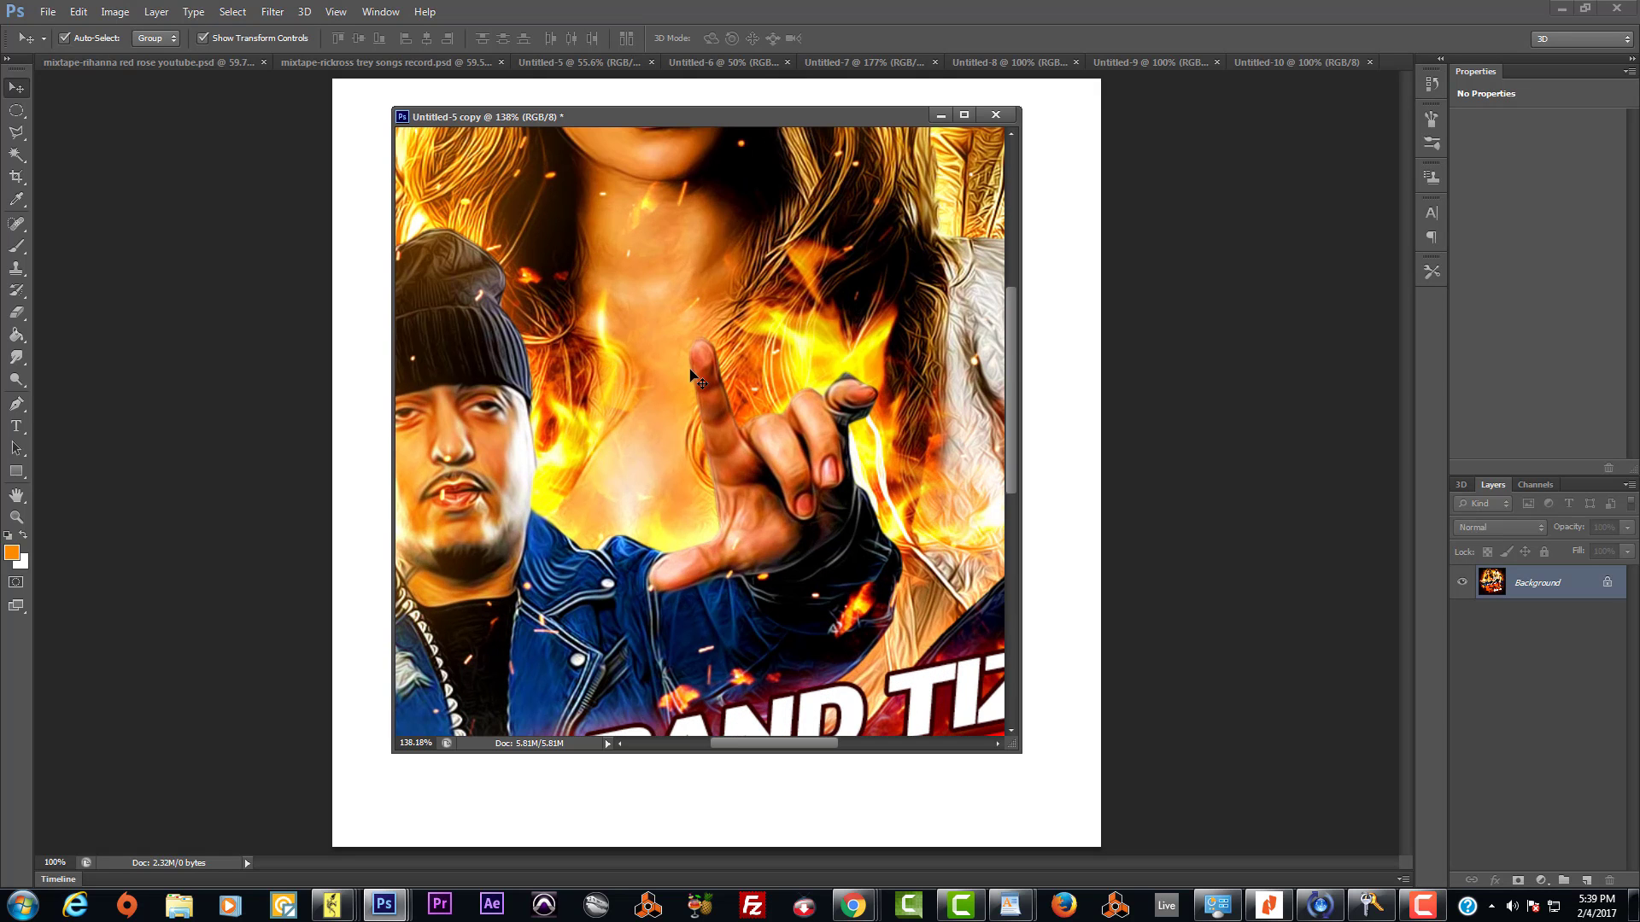
pyautogui.scroll(-2, 807, 408)
pyautogui.scroll(1, 803, 406)
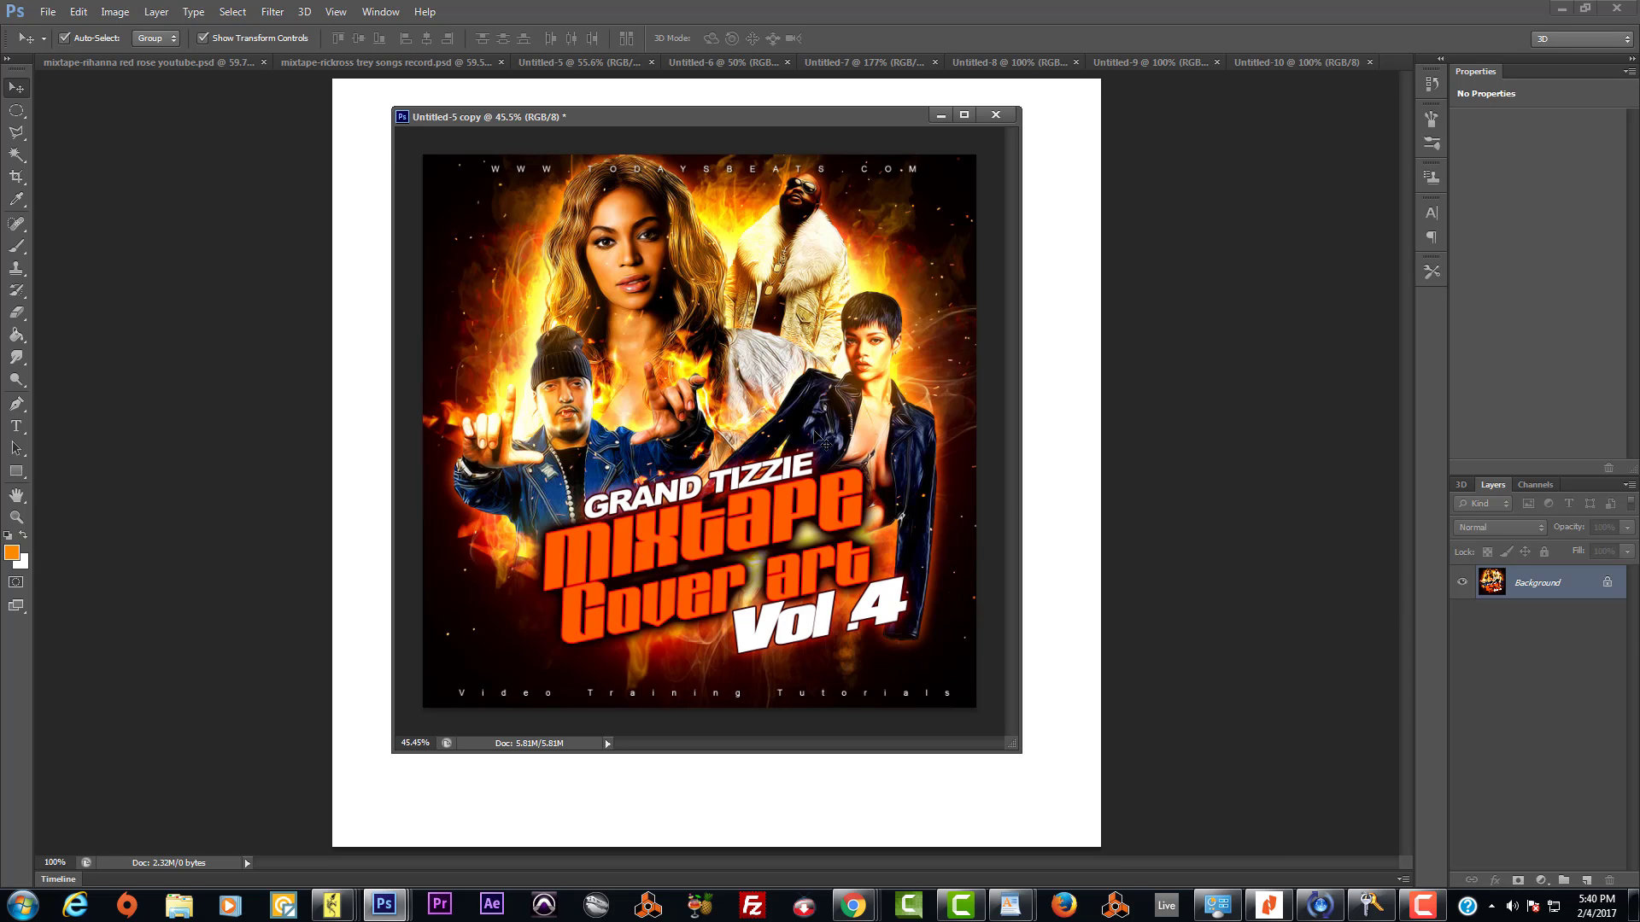
pyautogui.scroll(5, 822, 441)
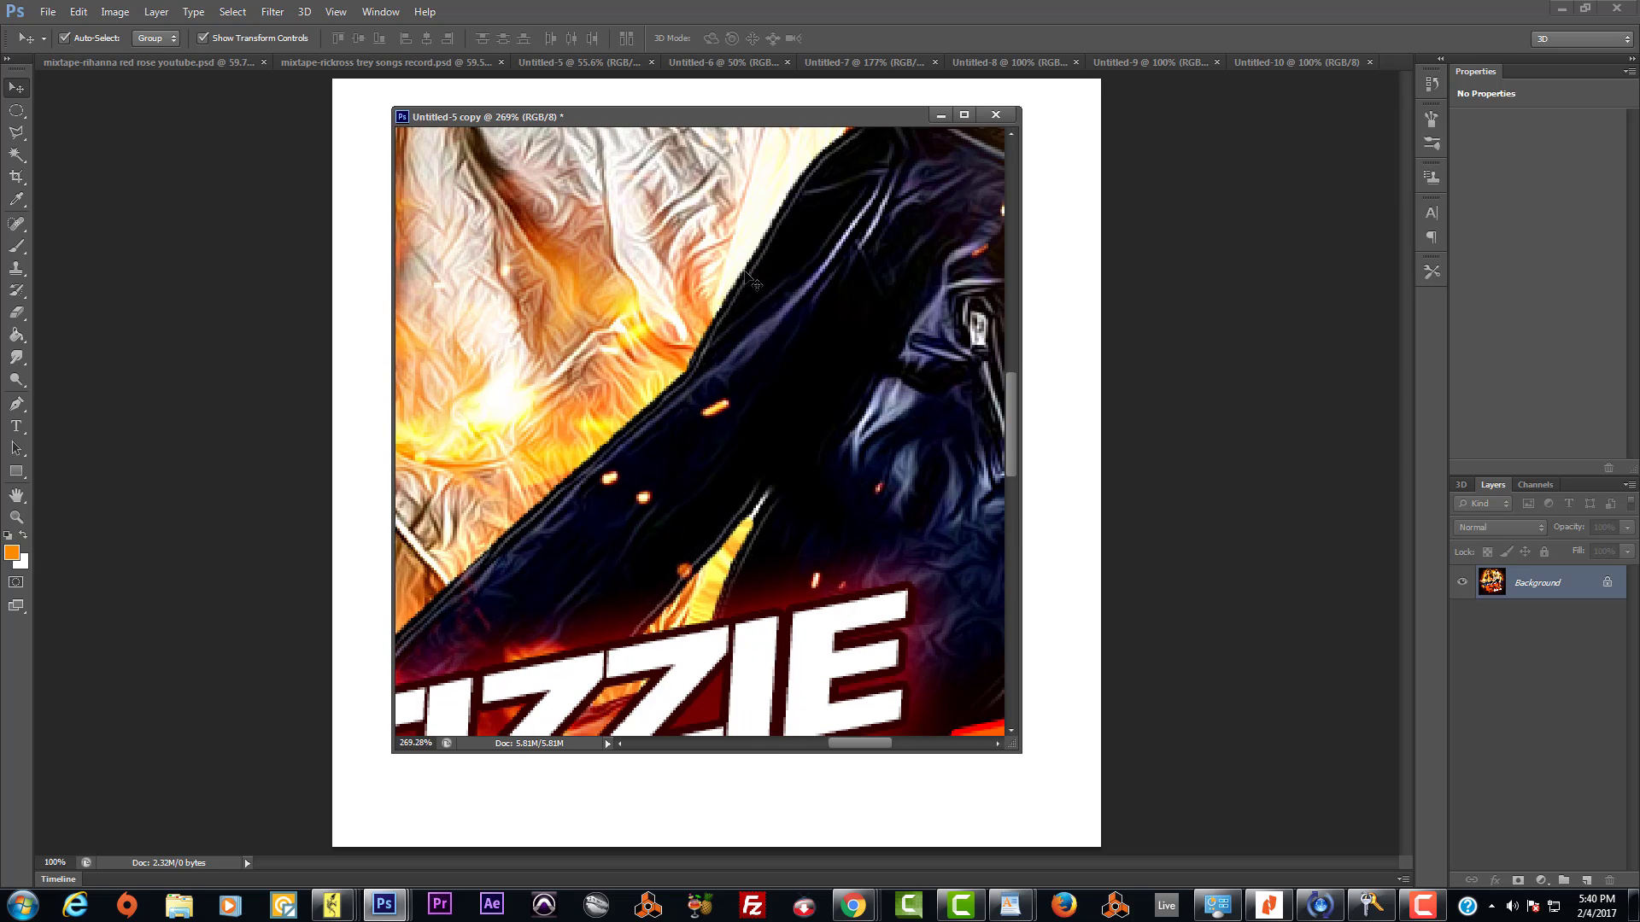
pyautogui.scroll(-5, 769, 405)
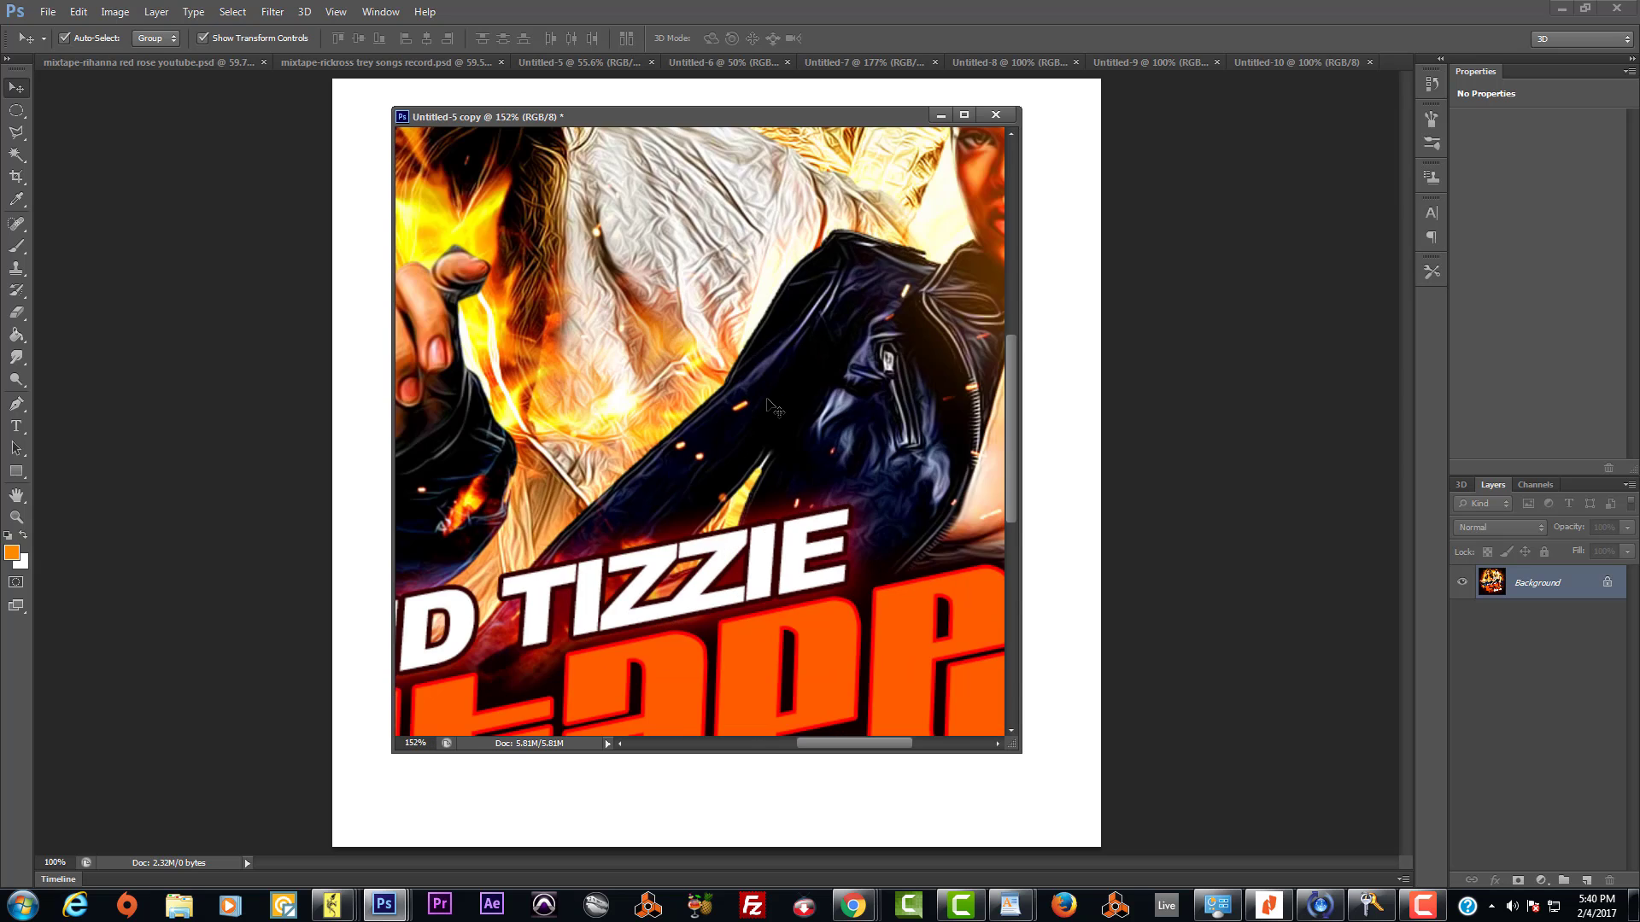
pyautogui.scroll(1, 777, 411)
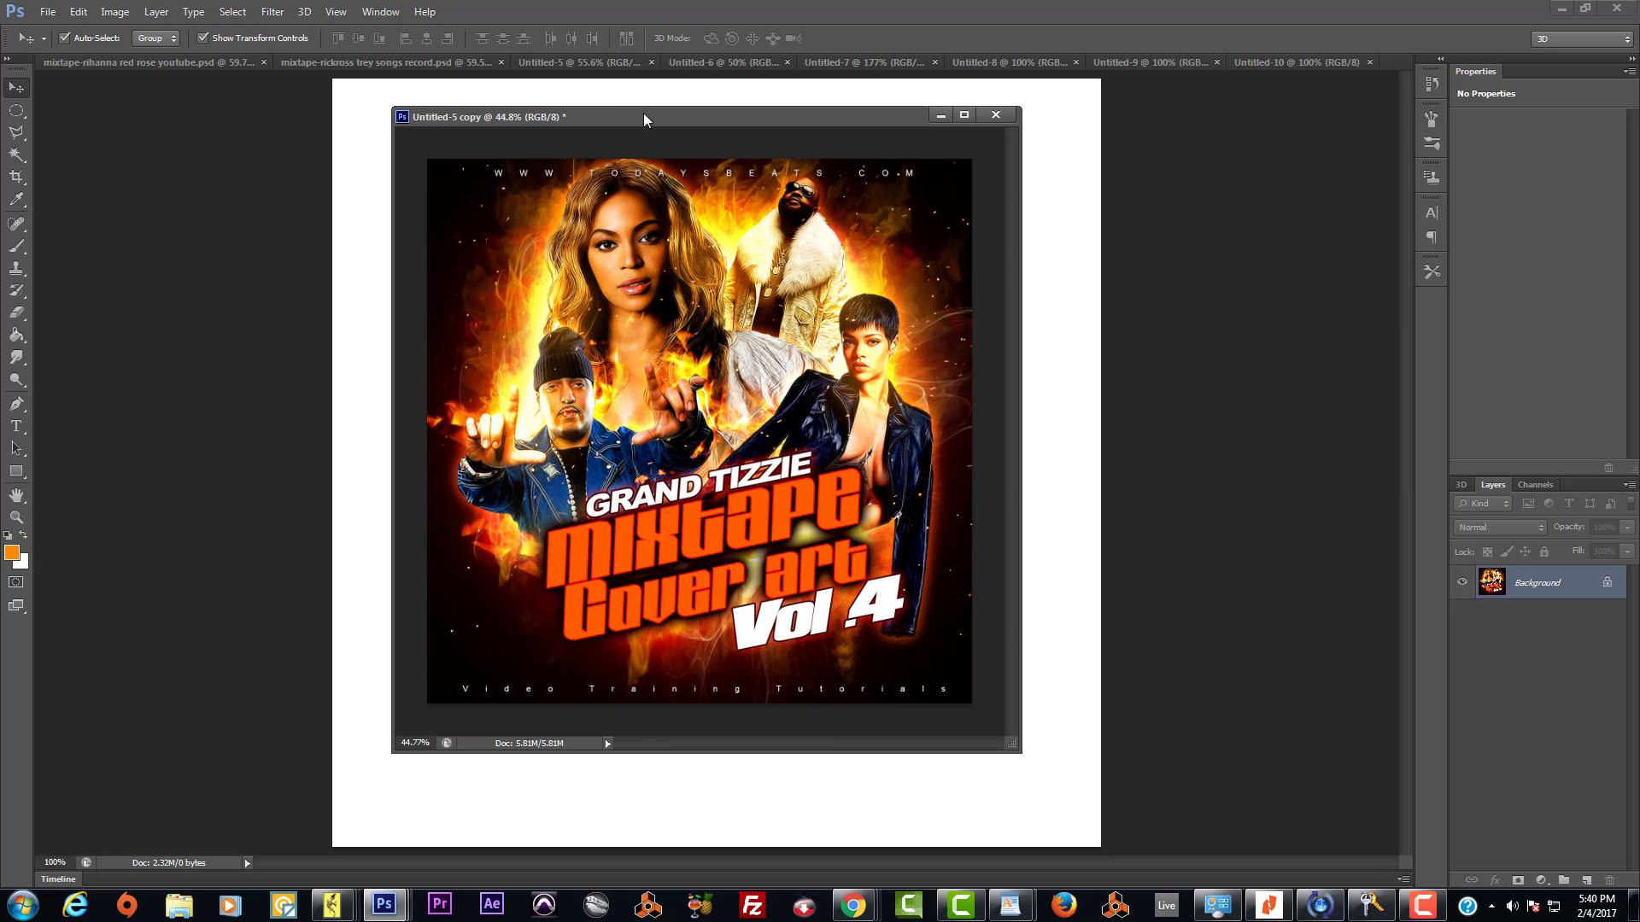
# Step: Compare the floating cover copy with the blank Untitled-10 canvas by moving its window aside and back
pyautogui.moveTo(643, 119); pyautogui.dragTo(755, 105)
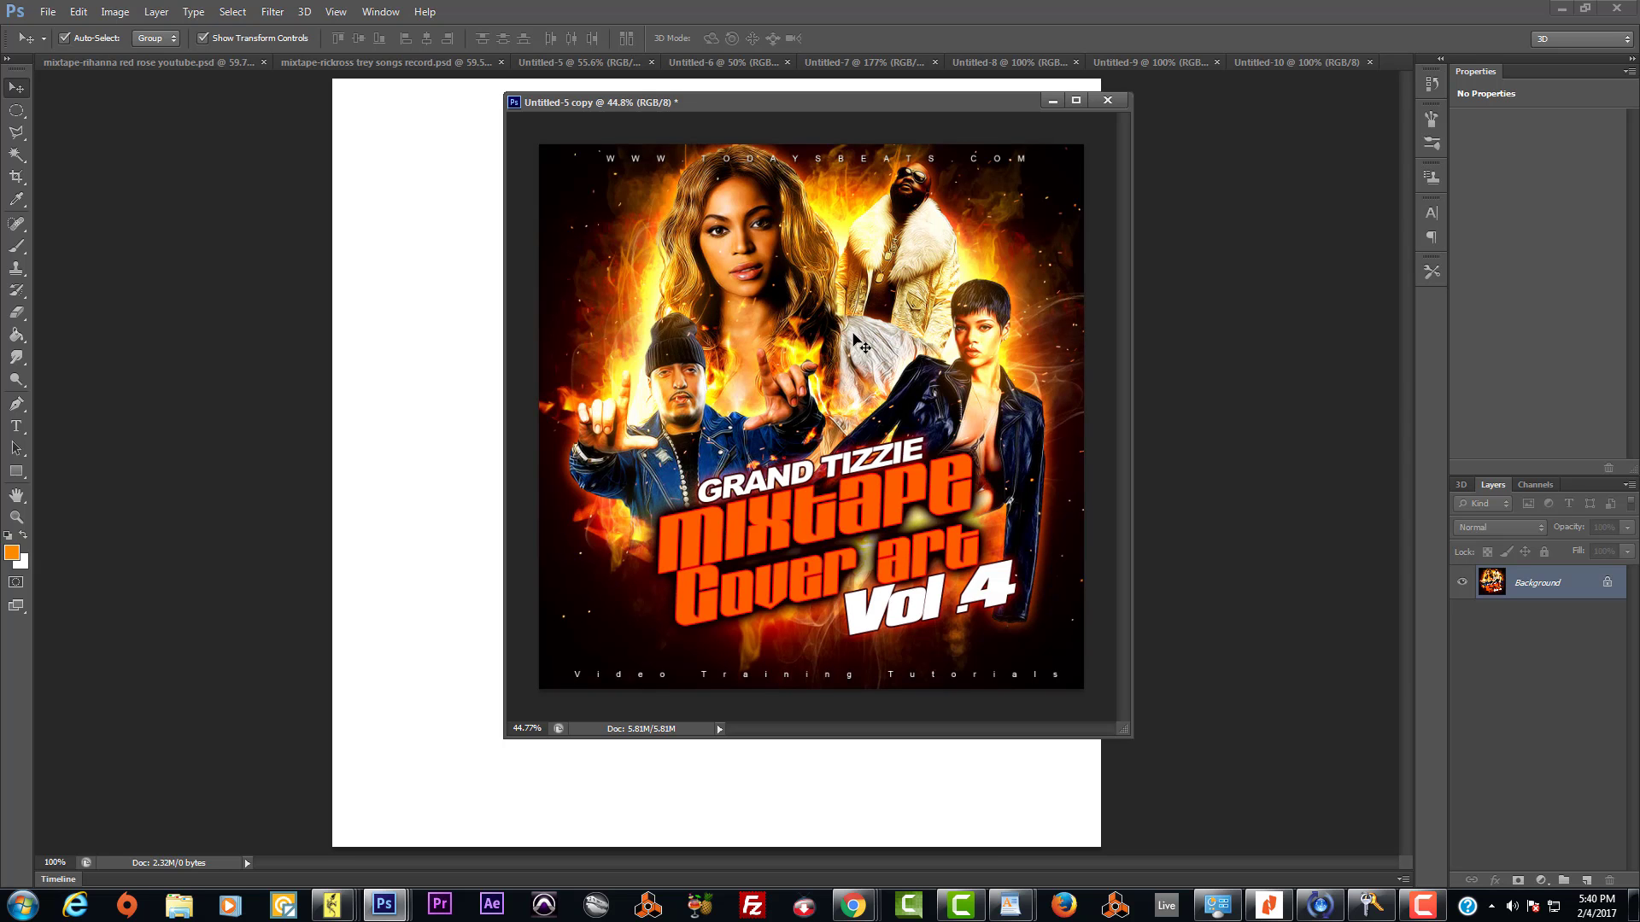
pyautogui.moveTo(788, 98); pyautogui.dragTo(1454, 180)
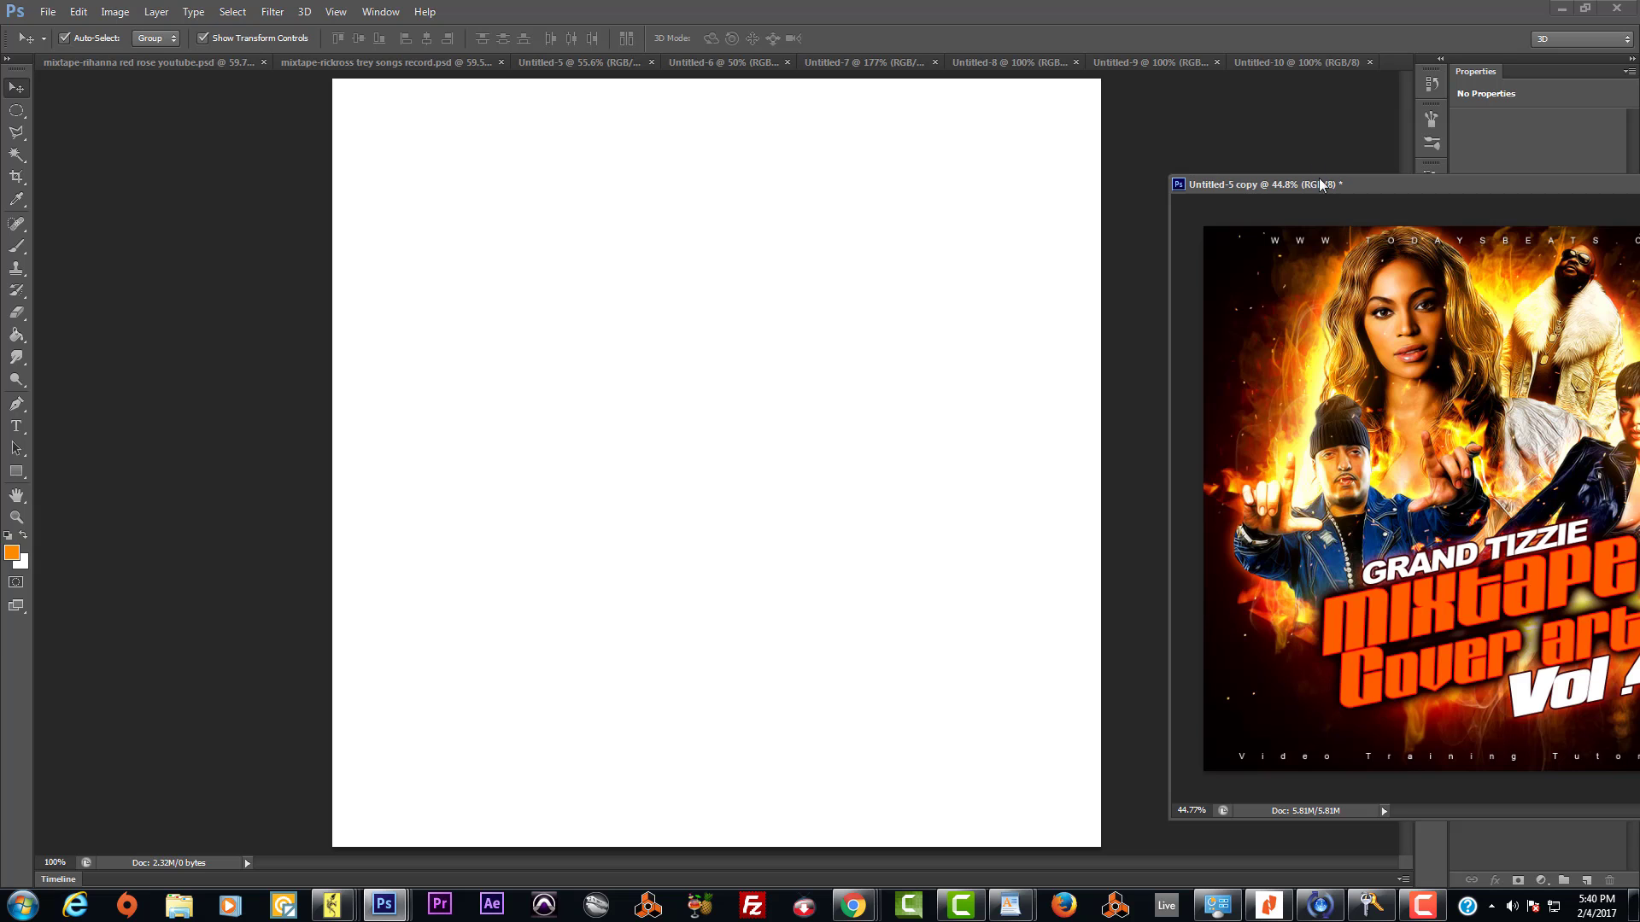
pyautogui.moveTo(1331, 188); pyautogui.dragTo(597, 152)
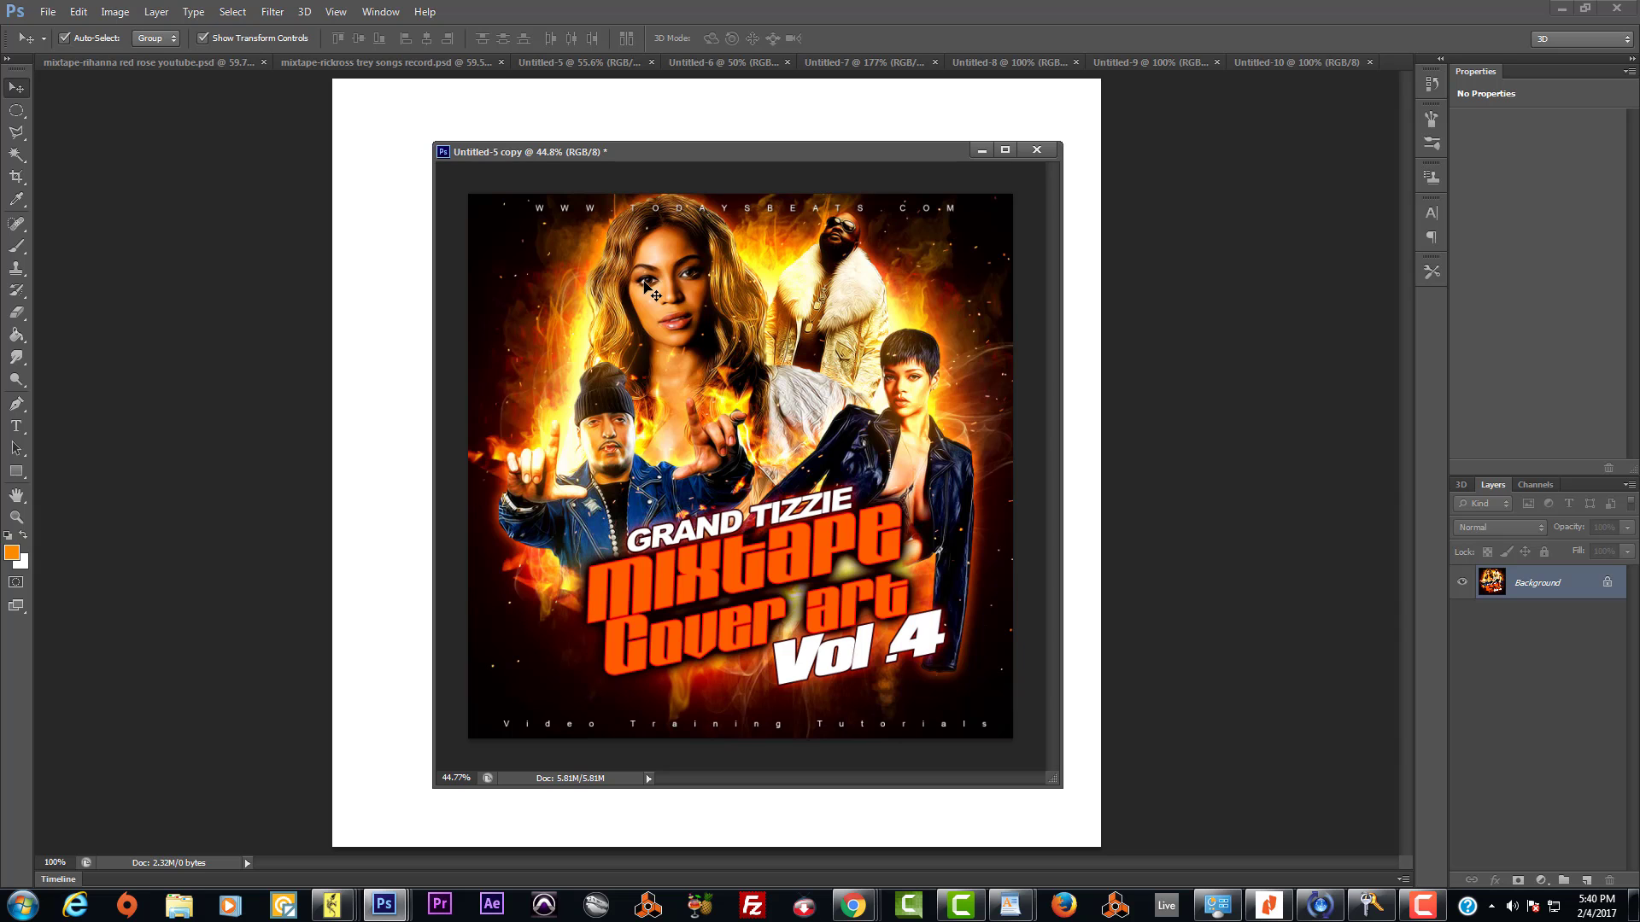
pyautogui.moveTo(613, 155); pyautogui.dragTo(1357, 200)
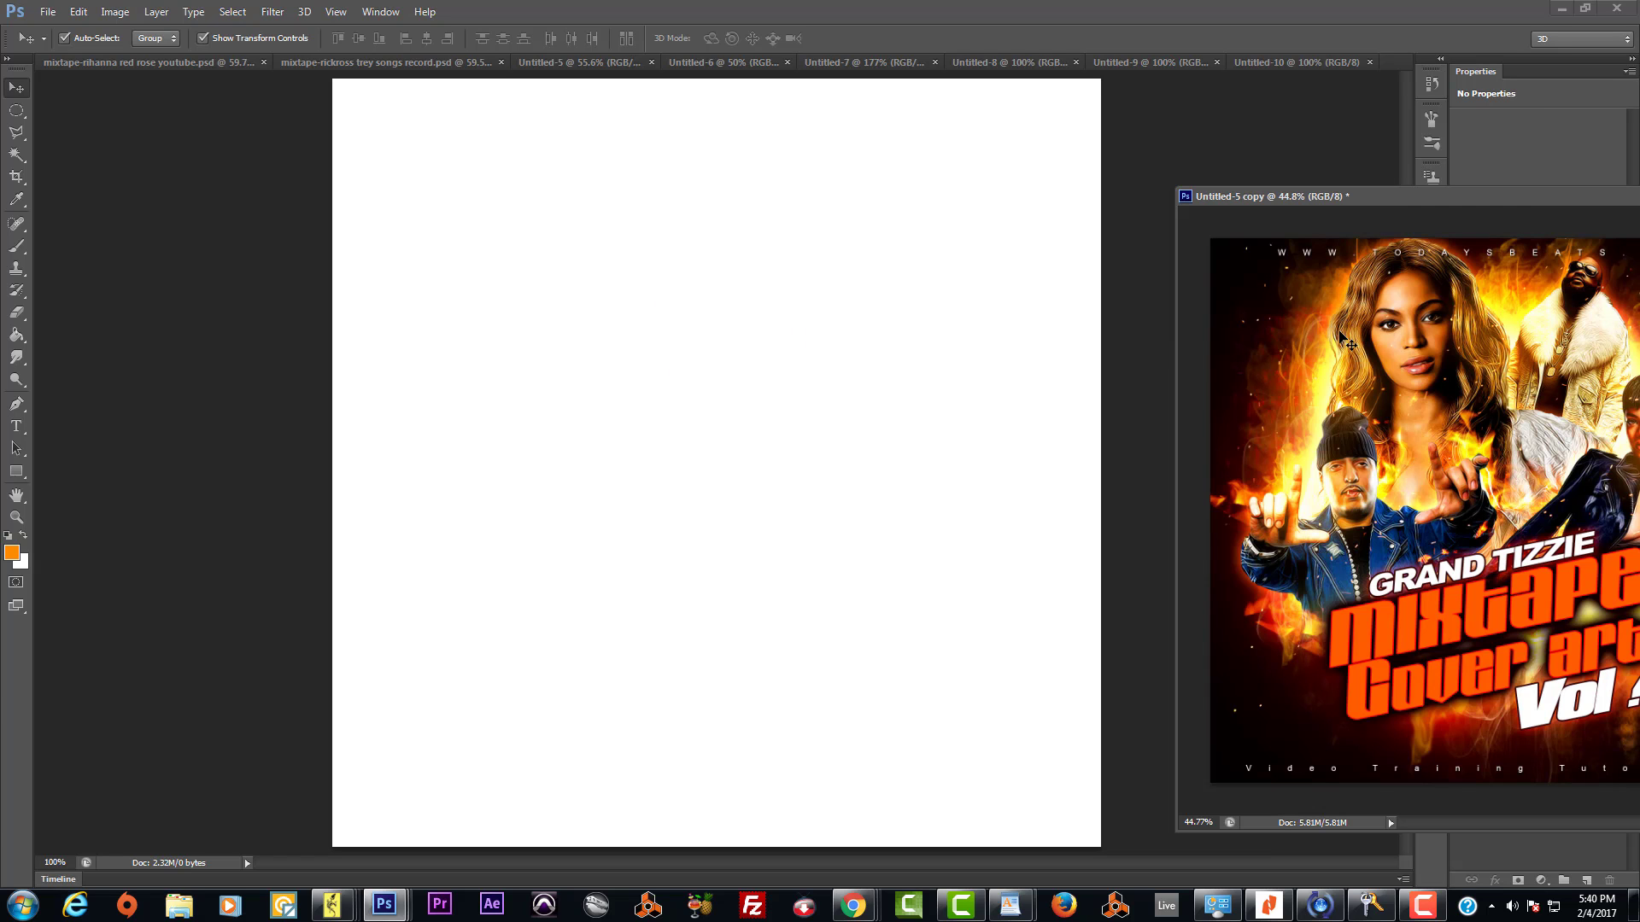
# Step: Enlarge the floating window of the cover copy and view the artwork at actual pixels
pyautogui.moveTo(1396, 202); pyautogui.dragTo(492, 108)
pyautogui.moveTo(896, 742); pyautogui.dragTo(1286, 867)
pyautogui.moveTo(595, 101); pyautogui.dragTo(516, 88)
pyautogui.click(336, 11)
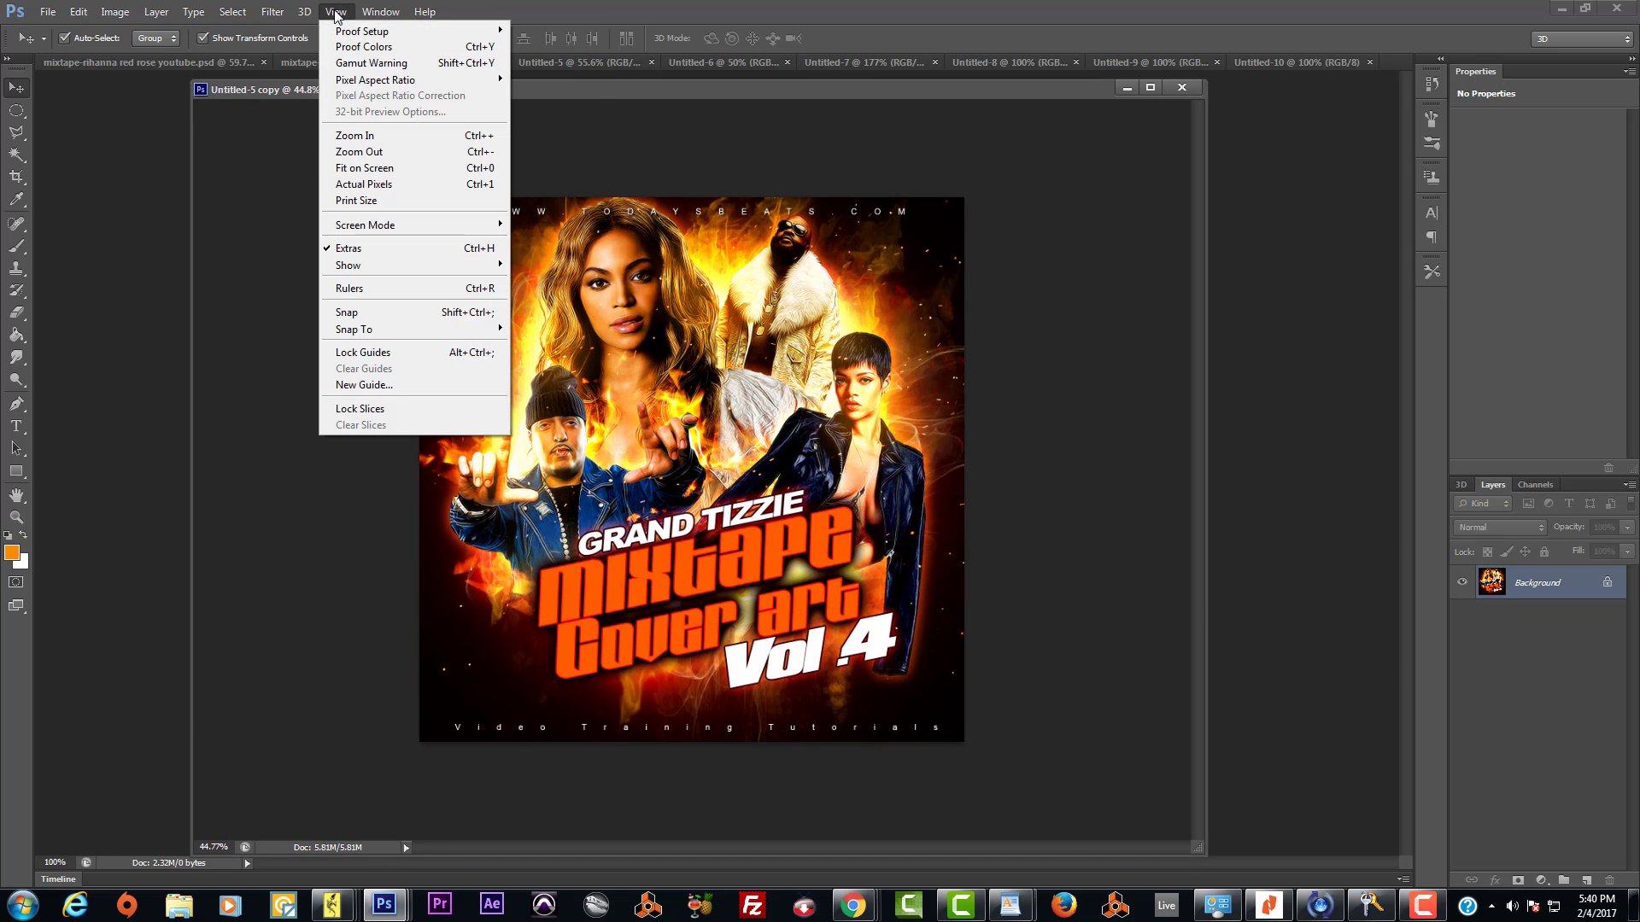
pyautogui.click(388, 184)
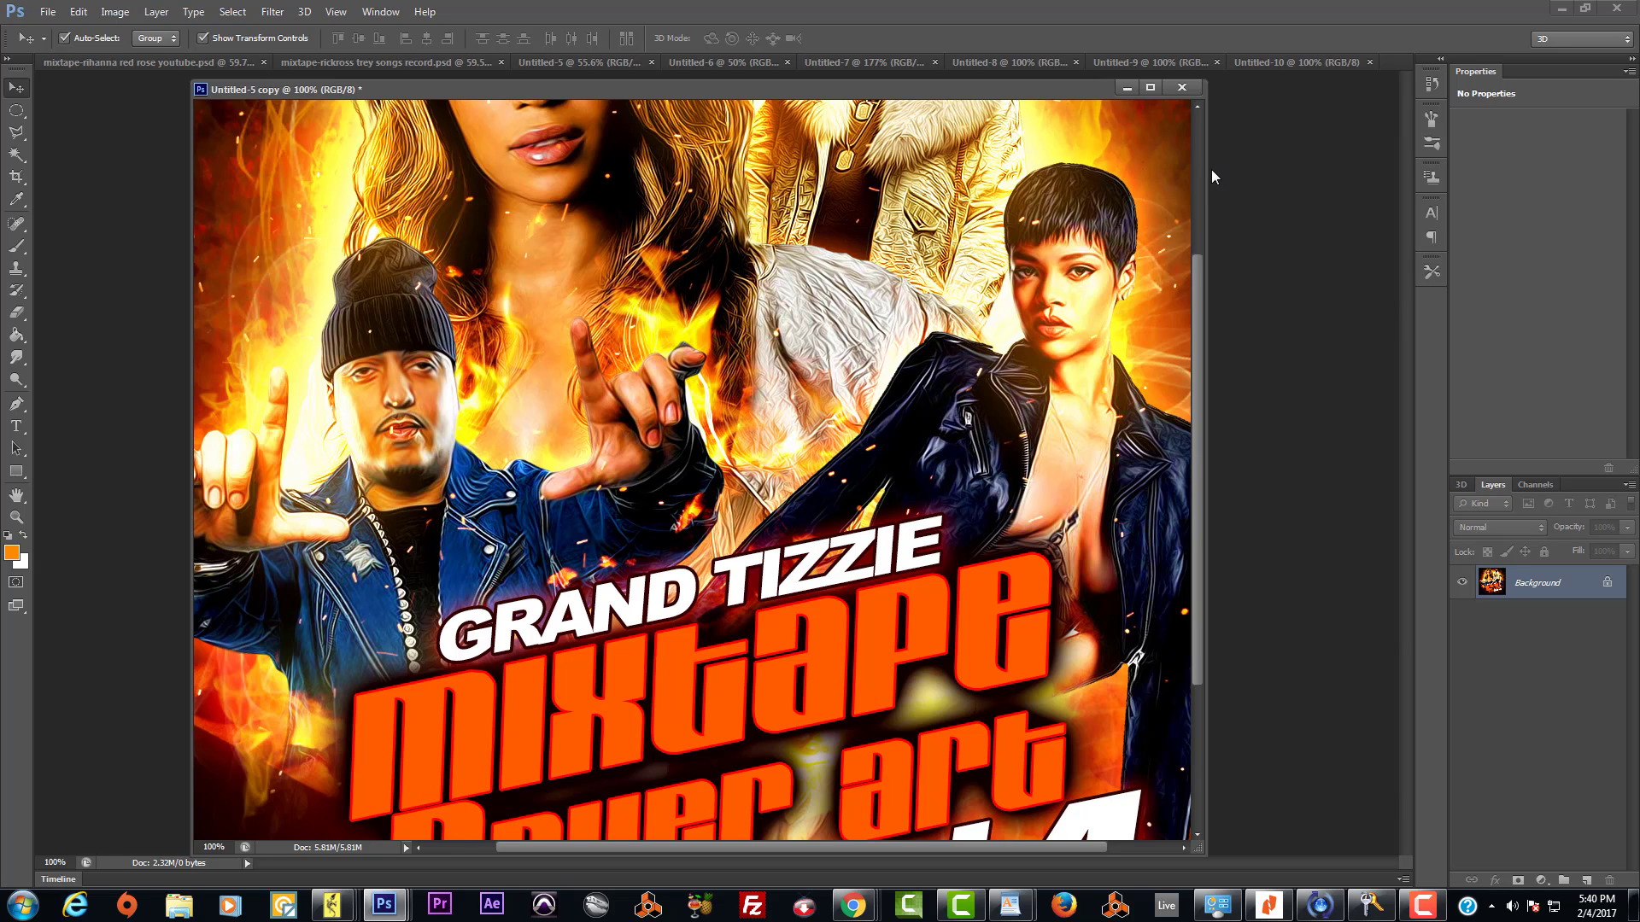
pyautogui.moveTo(1207, 173); pyautogui.dragTo(1390, 173)
pyautogui.moveTo(193, 263); pyautogui.dragTo(67, 262)
pyautogui.scroll(-5, 720, 141)
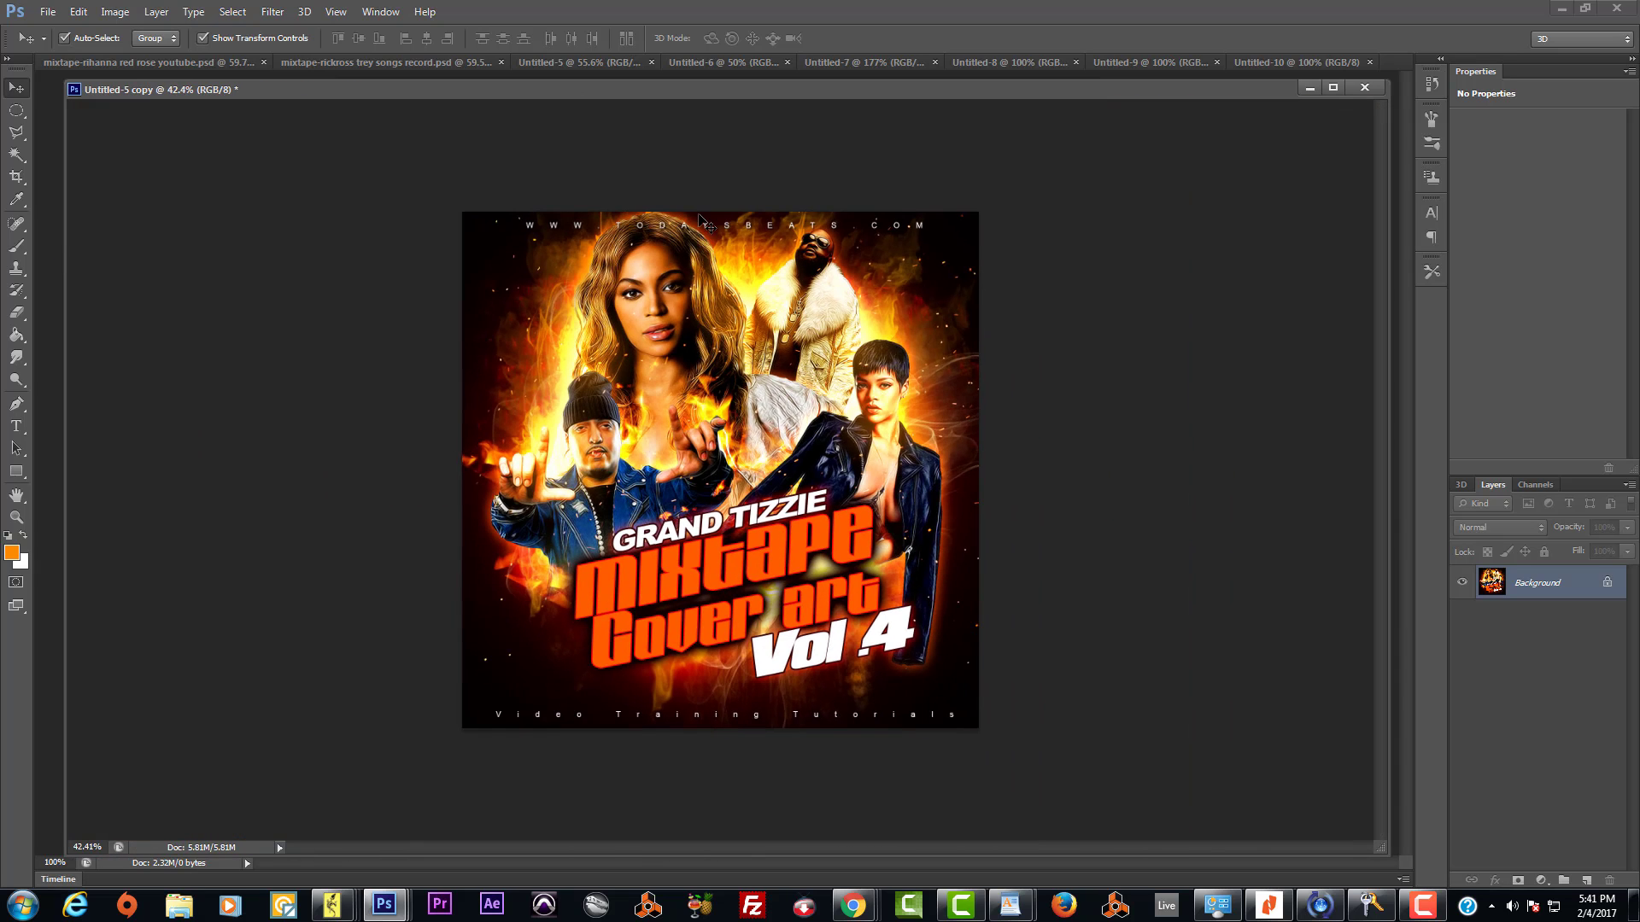
pyautogui.scroll(-1, 725, 309)
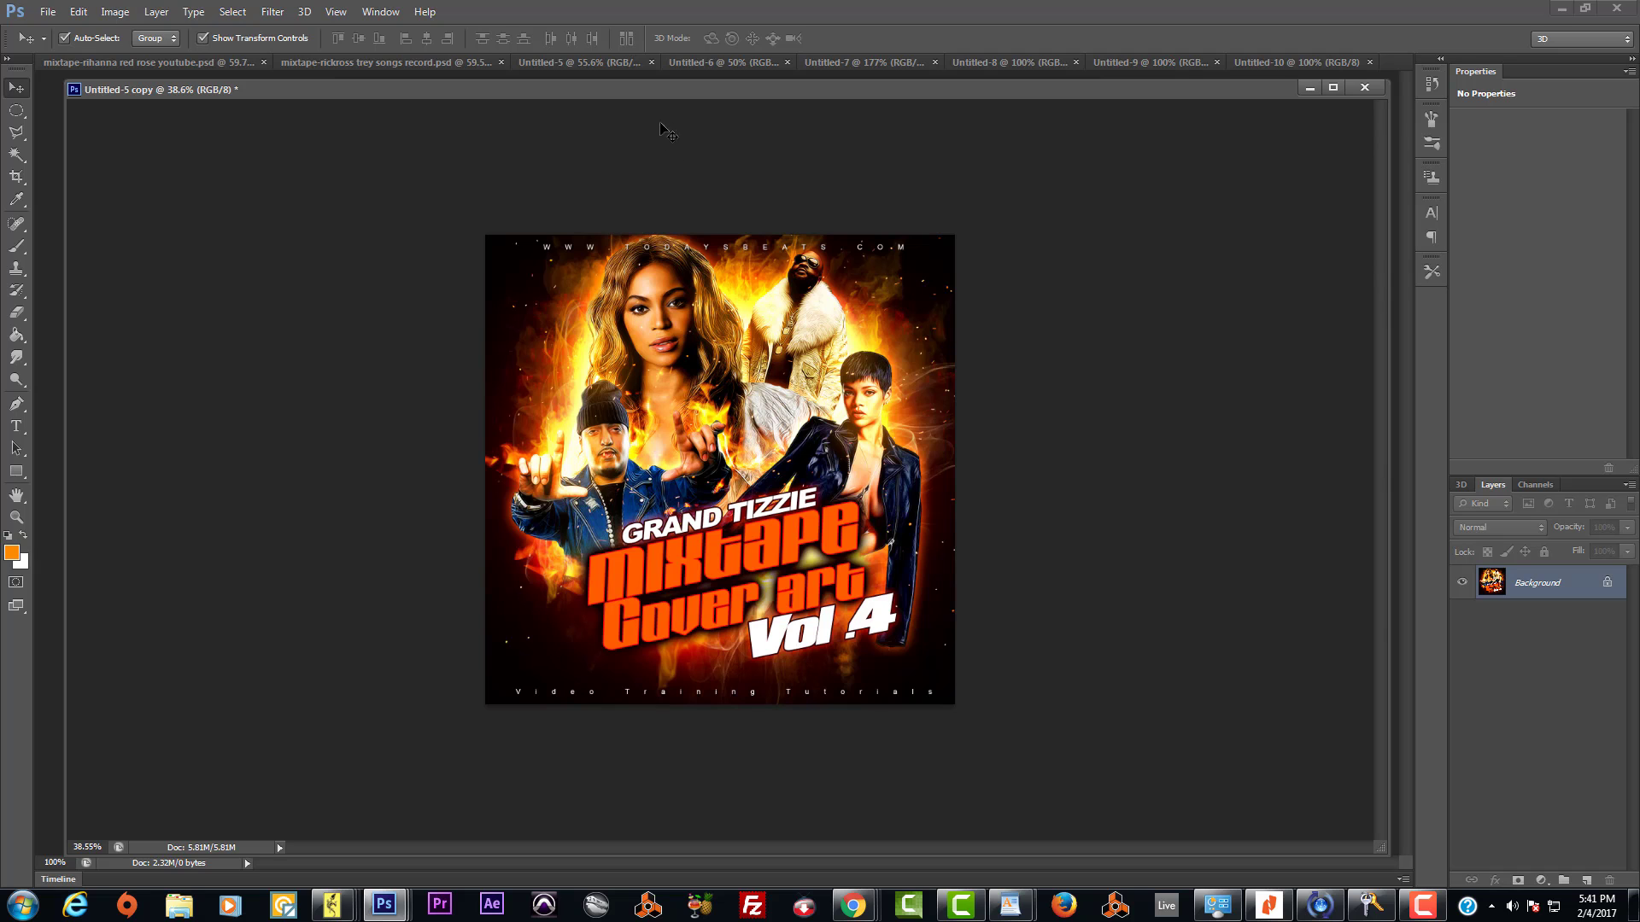
# Step: Shrink the copy's window, place it beside the Untitled-10 canvas, and copy the flattened cover into Untitled-10 as a layer
pyautogui.moveTo(1388, 289); pyautogui.dragTo(706, 265)
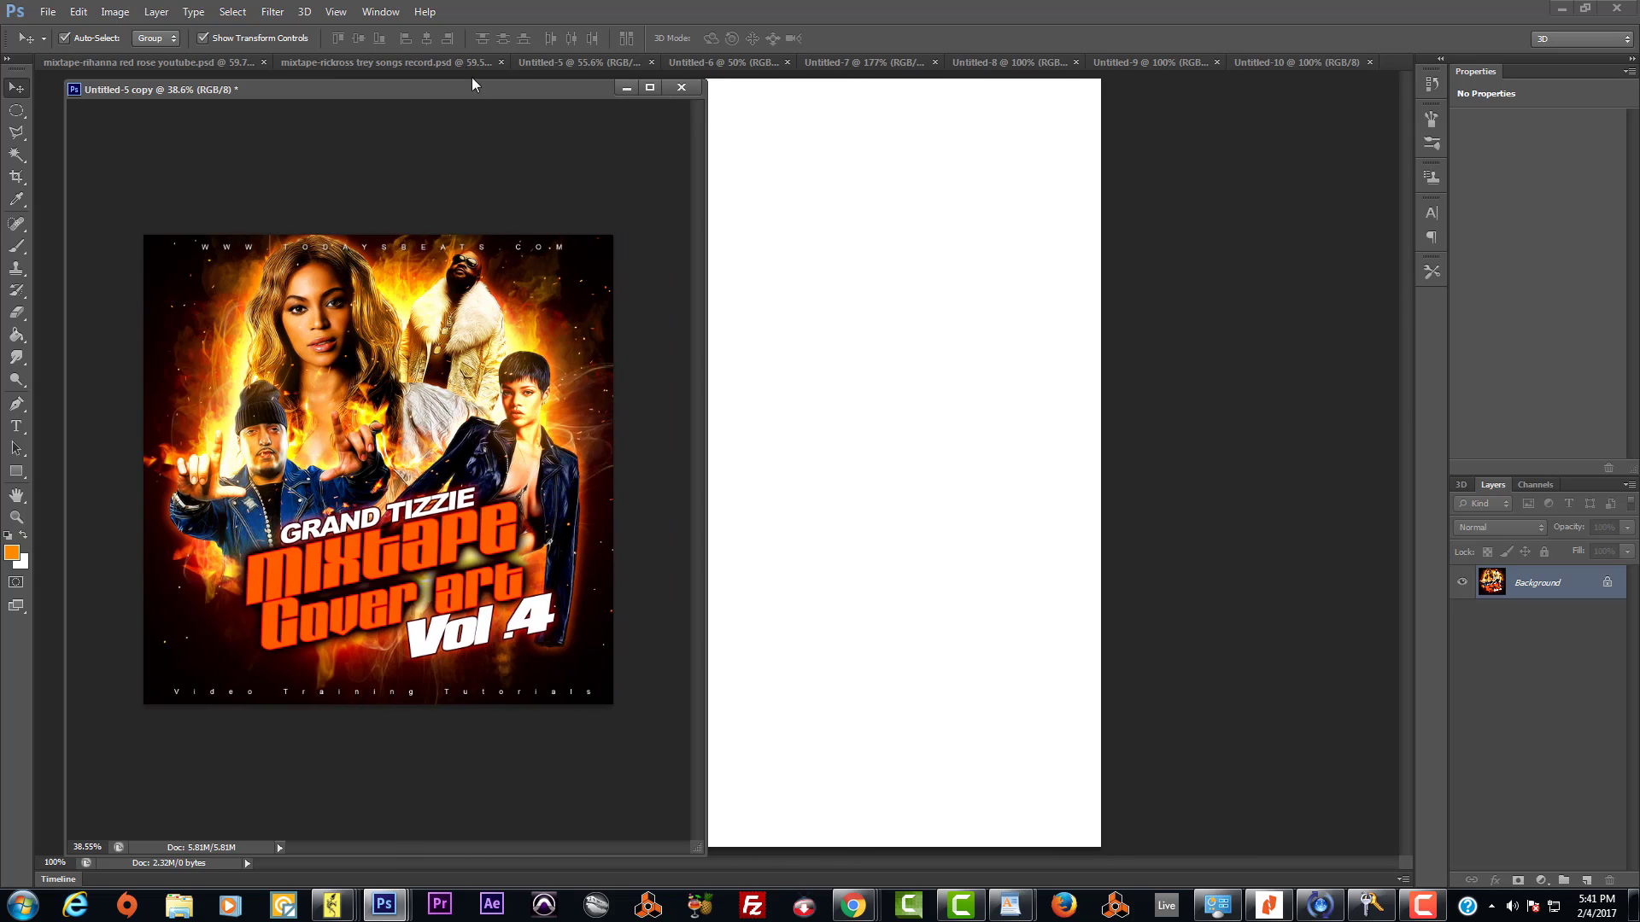
pyautogui.moveTo(472, 83); pyautogui.dragTo(1088, 176)
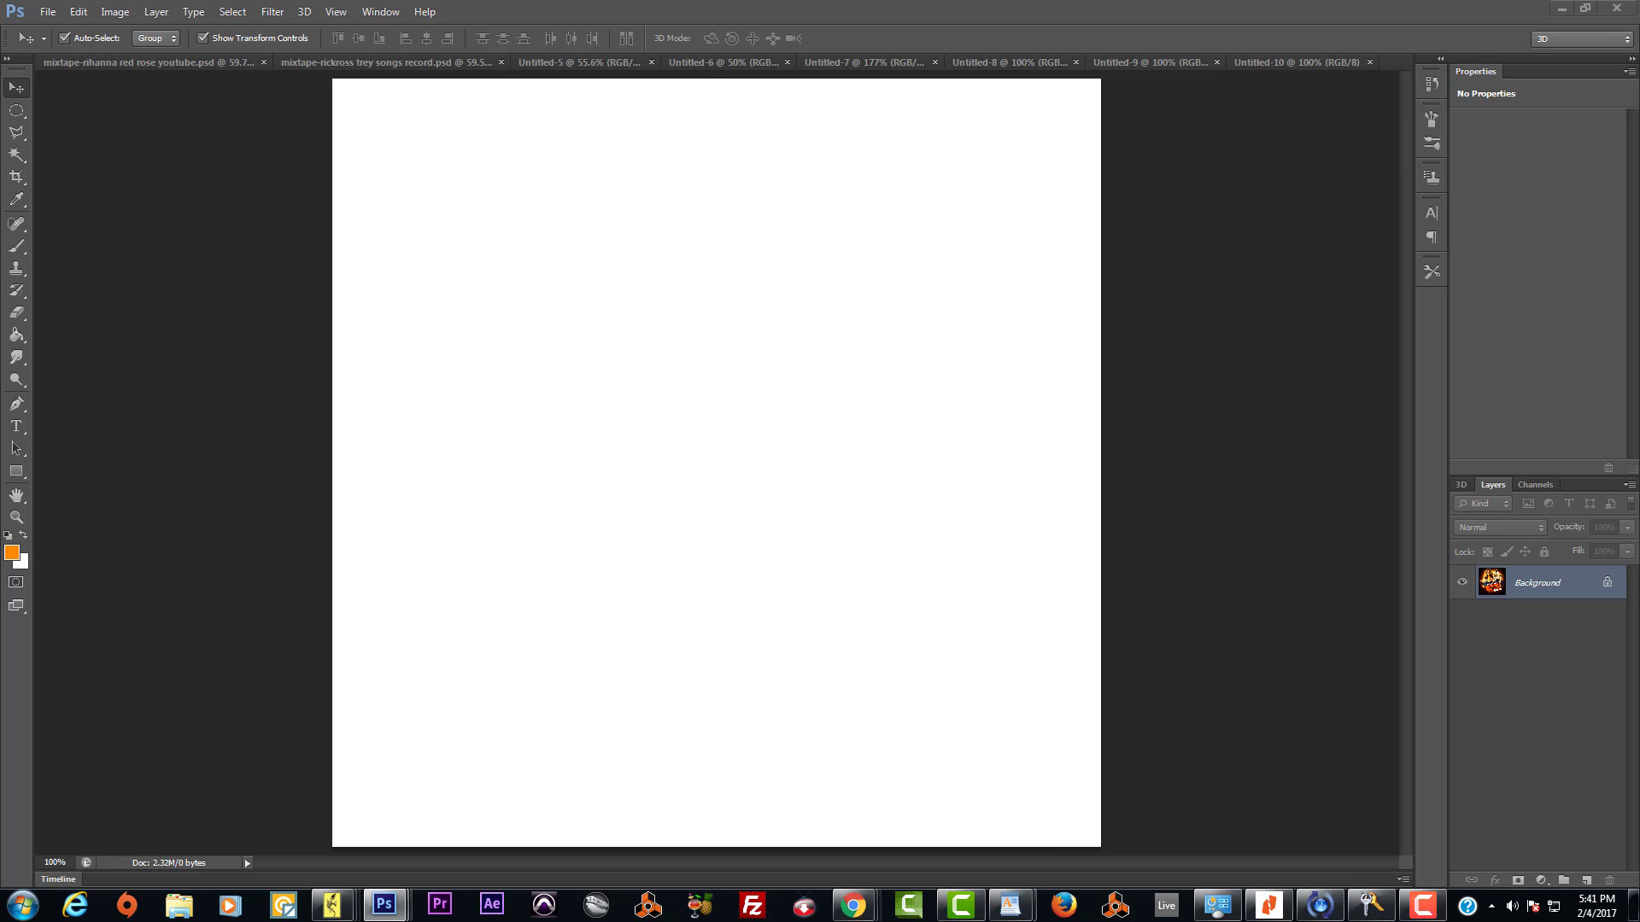
pyautogui.moveTo(1623, 211); pyautogui.dragTo(1038, 187)
pyautogui.moveTo(999, 316); pyautogui.dragTo(567, 366)
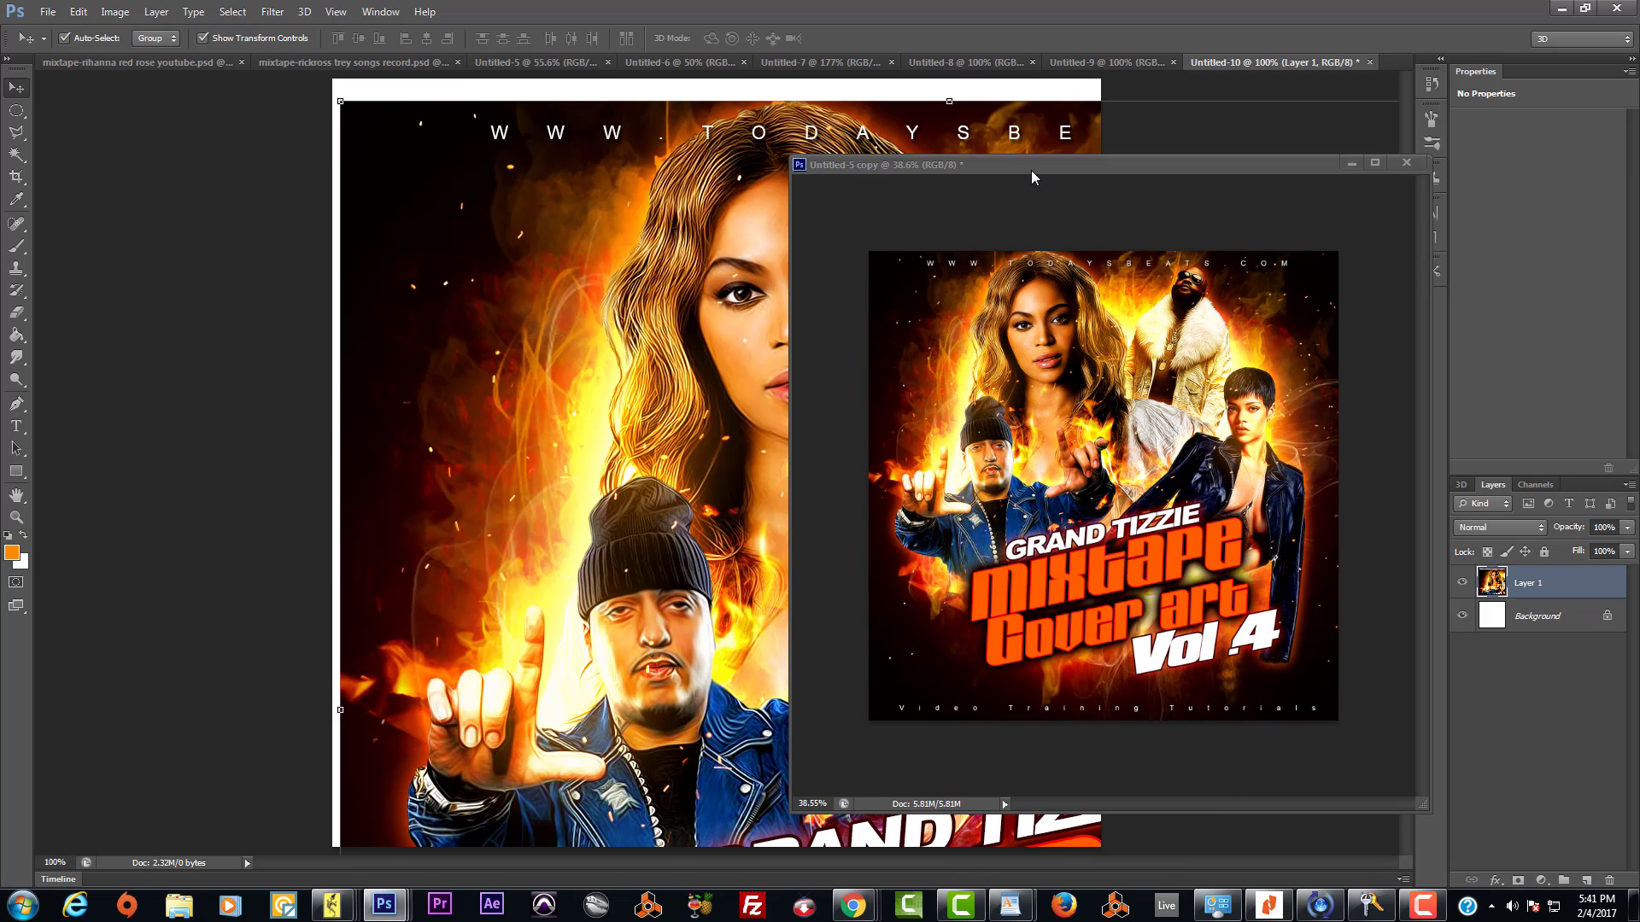
pyautogui.moveTo(899, 315); pyautogui.dragTo(814, 312)
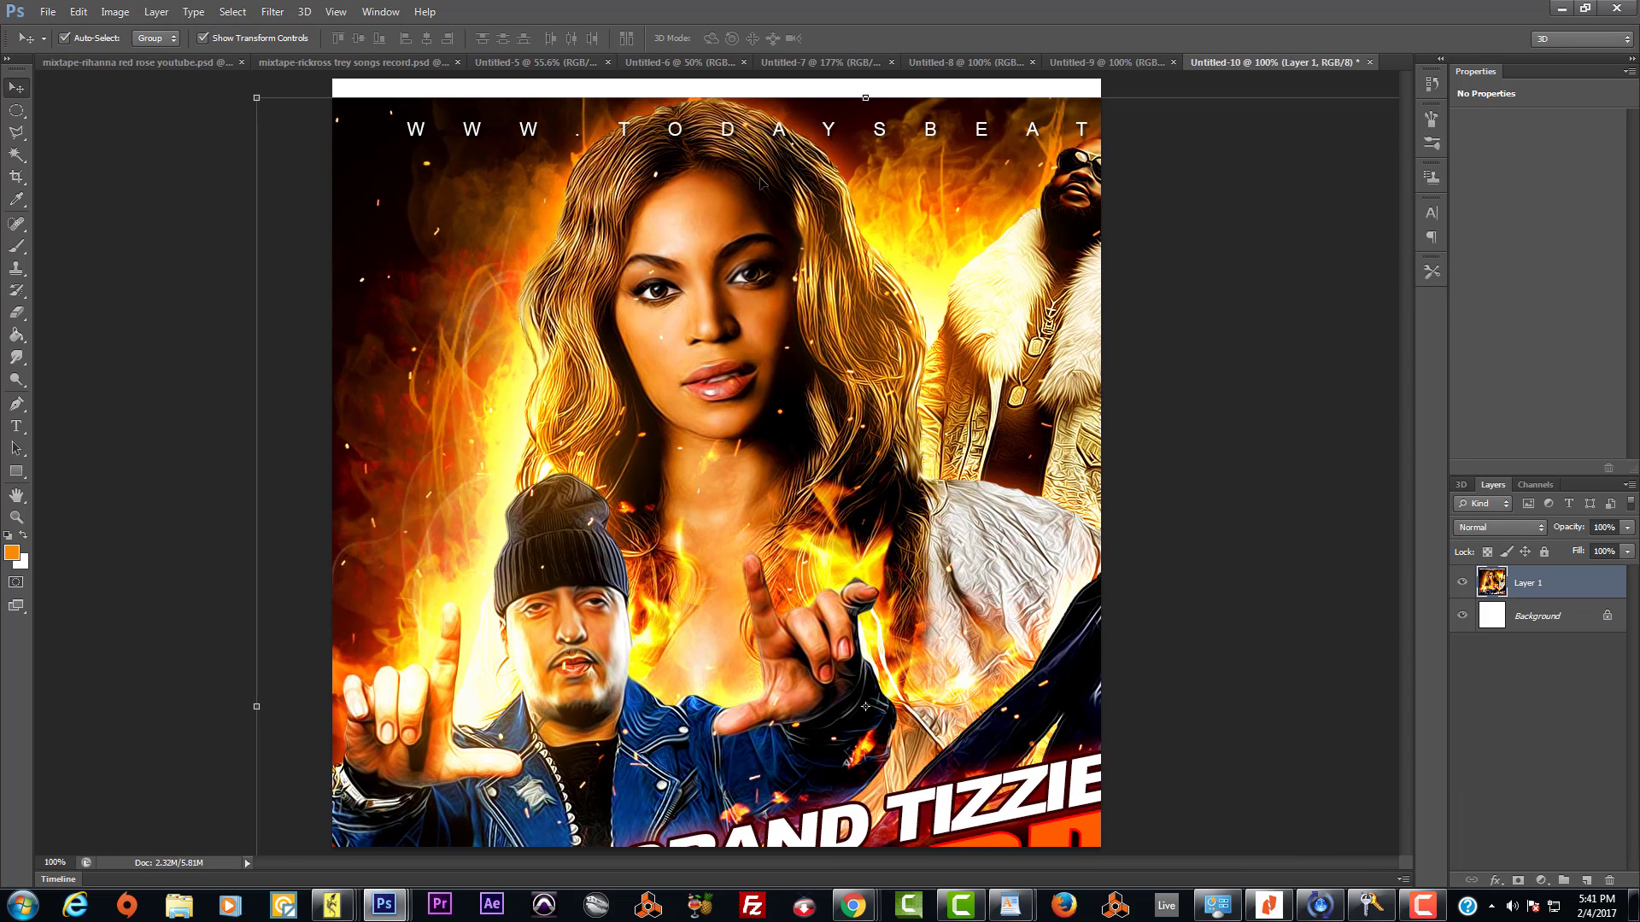
# Step: Scale the cover layer to 64% so it fills the Untitled-10 canvas, and view the result at actual pixels
pyautogui.scroll(-5, 830, 537)
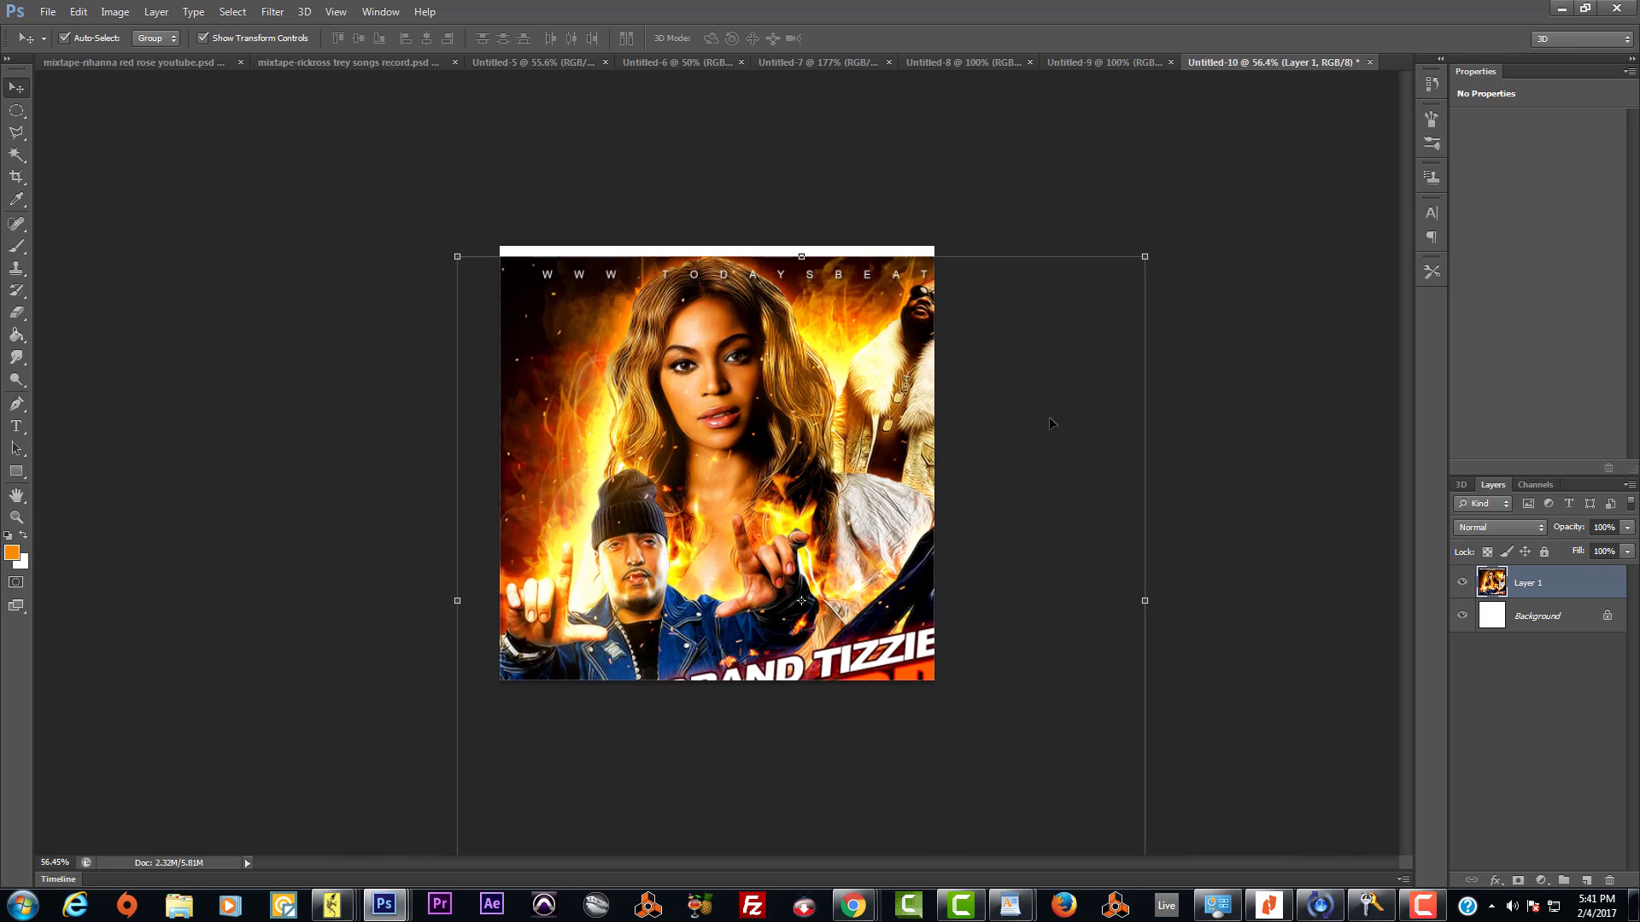
pyautogui.moveTo(879, 531); pyautogui.dragTo(833, 468)
pyautogui.moveTo(754, 391); pyautogui.dragTo(815, 443)
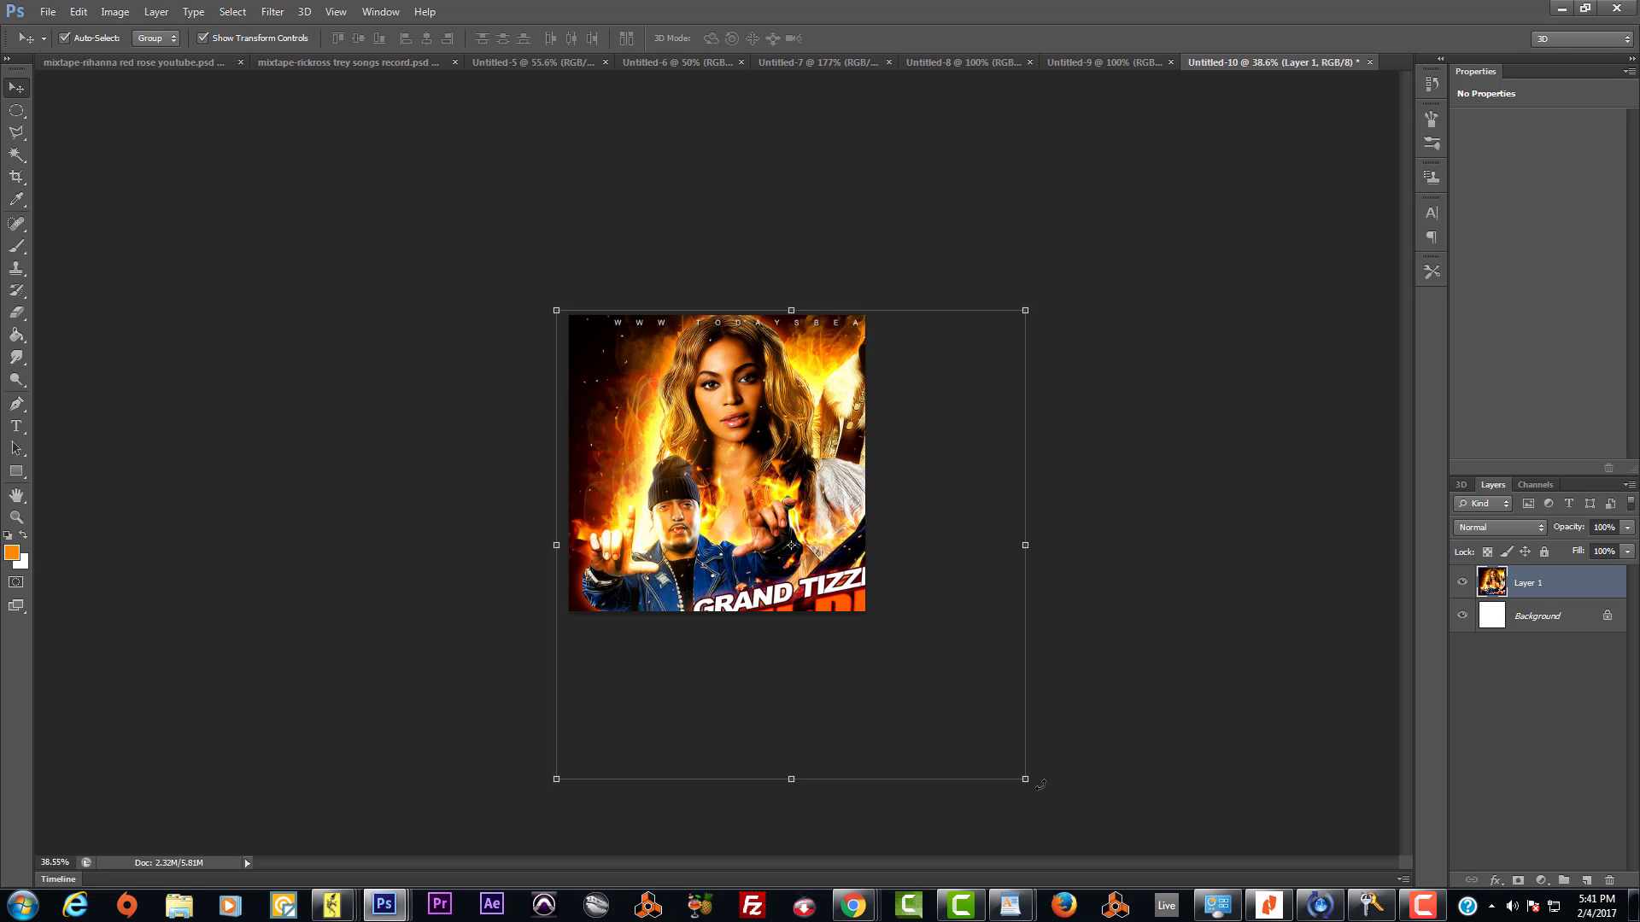
pyautogui.moveTo(1024, 776); pyautogui.dragTo(926, 604)
pyautogui.moveTo(557, 618); pyautogui.dragTo(579, 611)
pyautogui.moveTo(559, 304); pyautogui.dragTo(561, 308)
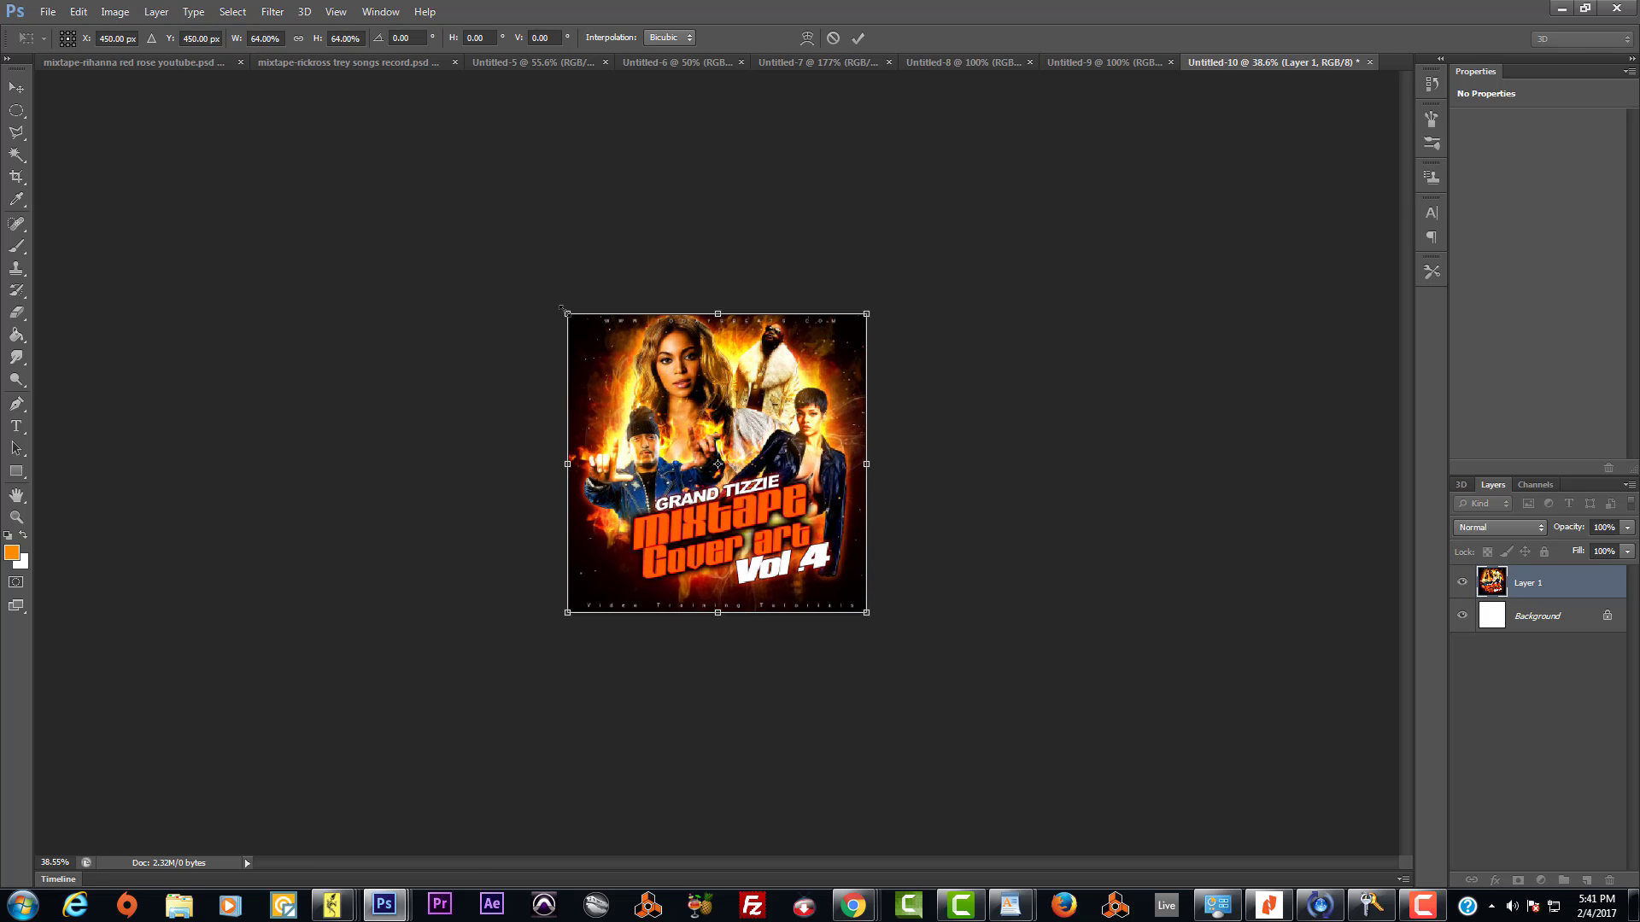
pyautogui.press('Return')
pyautogui.click(336, 11)
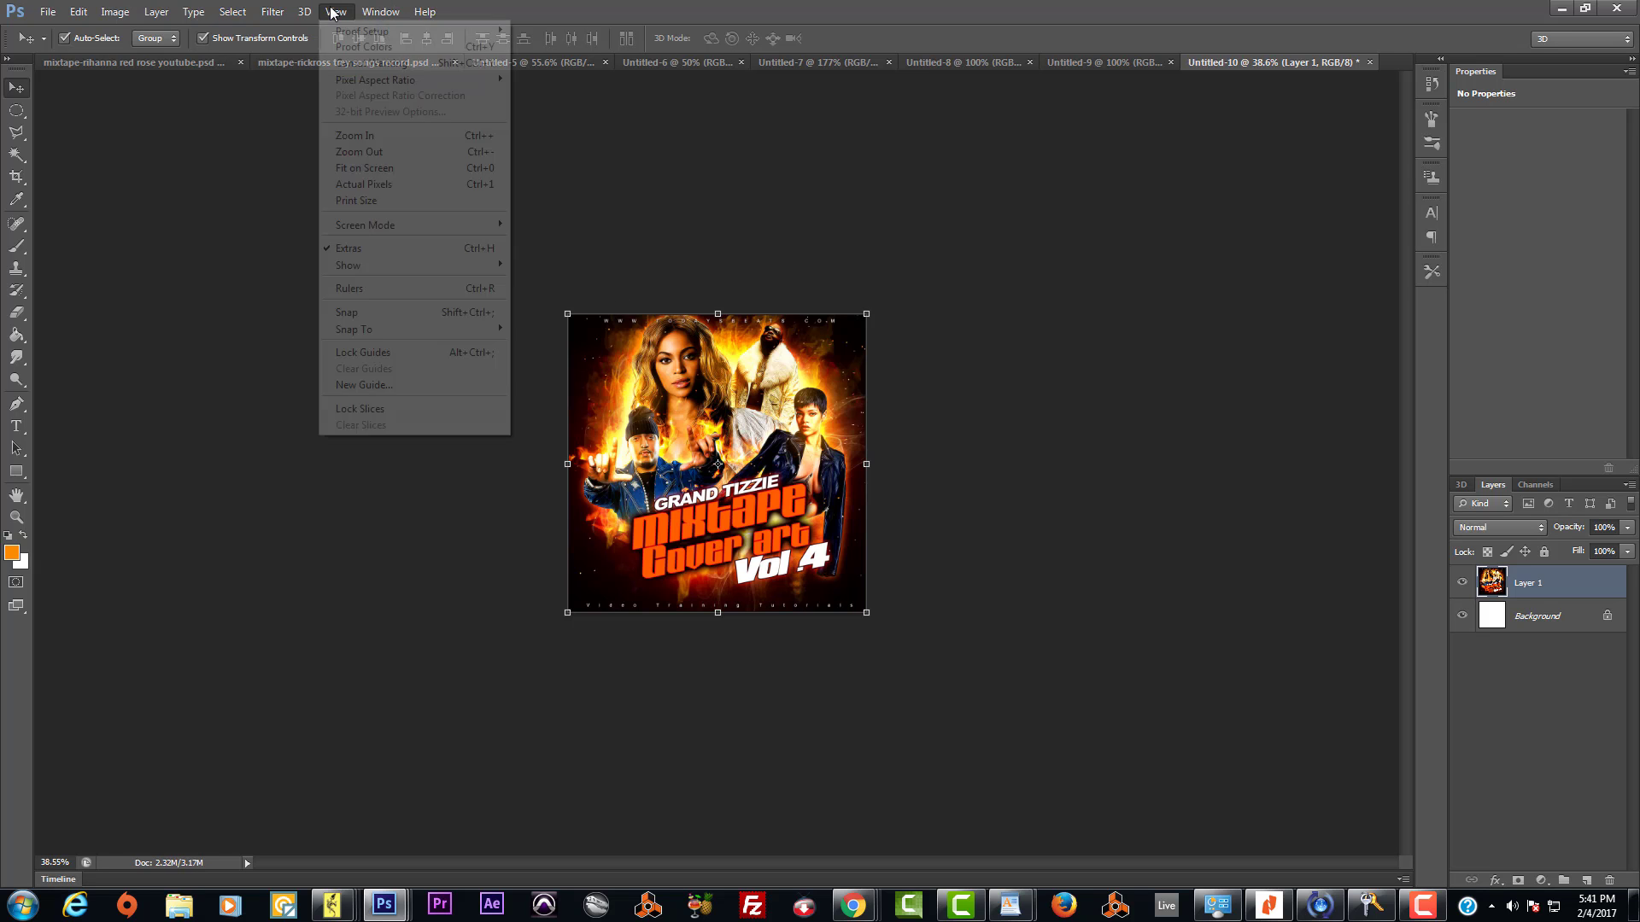
pyautogui.click(361, 186)
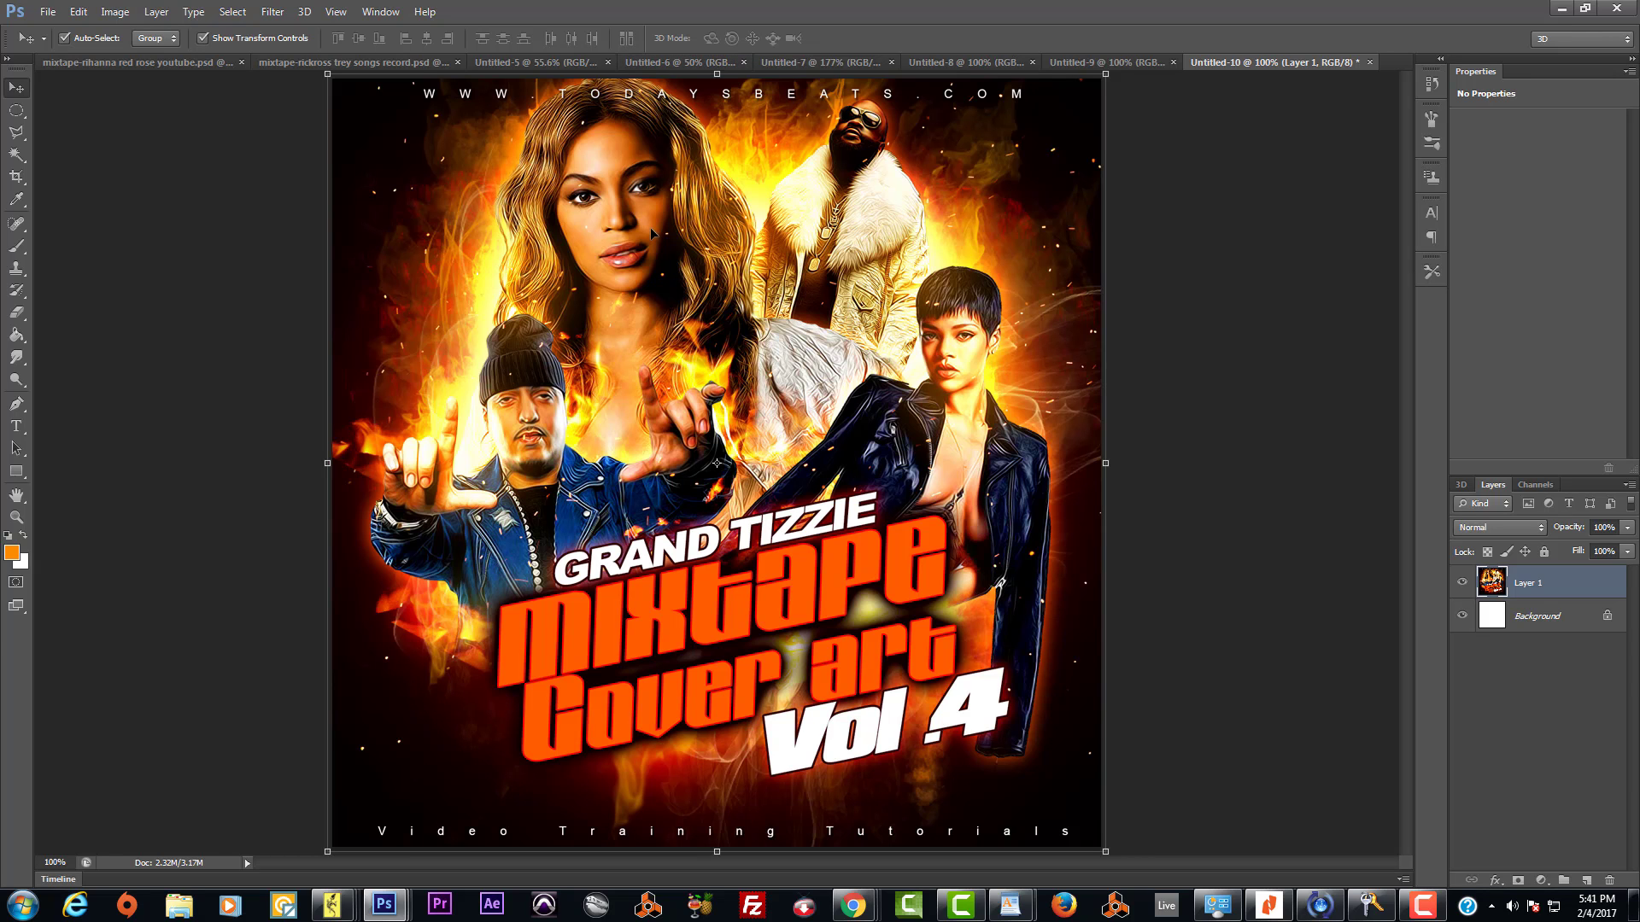
# Step: Compare the covers in Untitled-5, Untitled-7 and Untitled-10, and view Untitled-7 at actual pixels
pyautogui.click(670, 62)
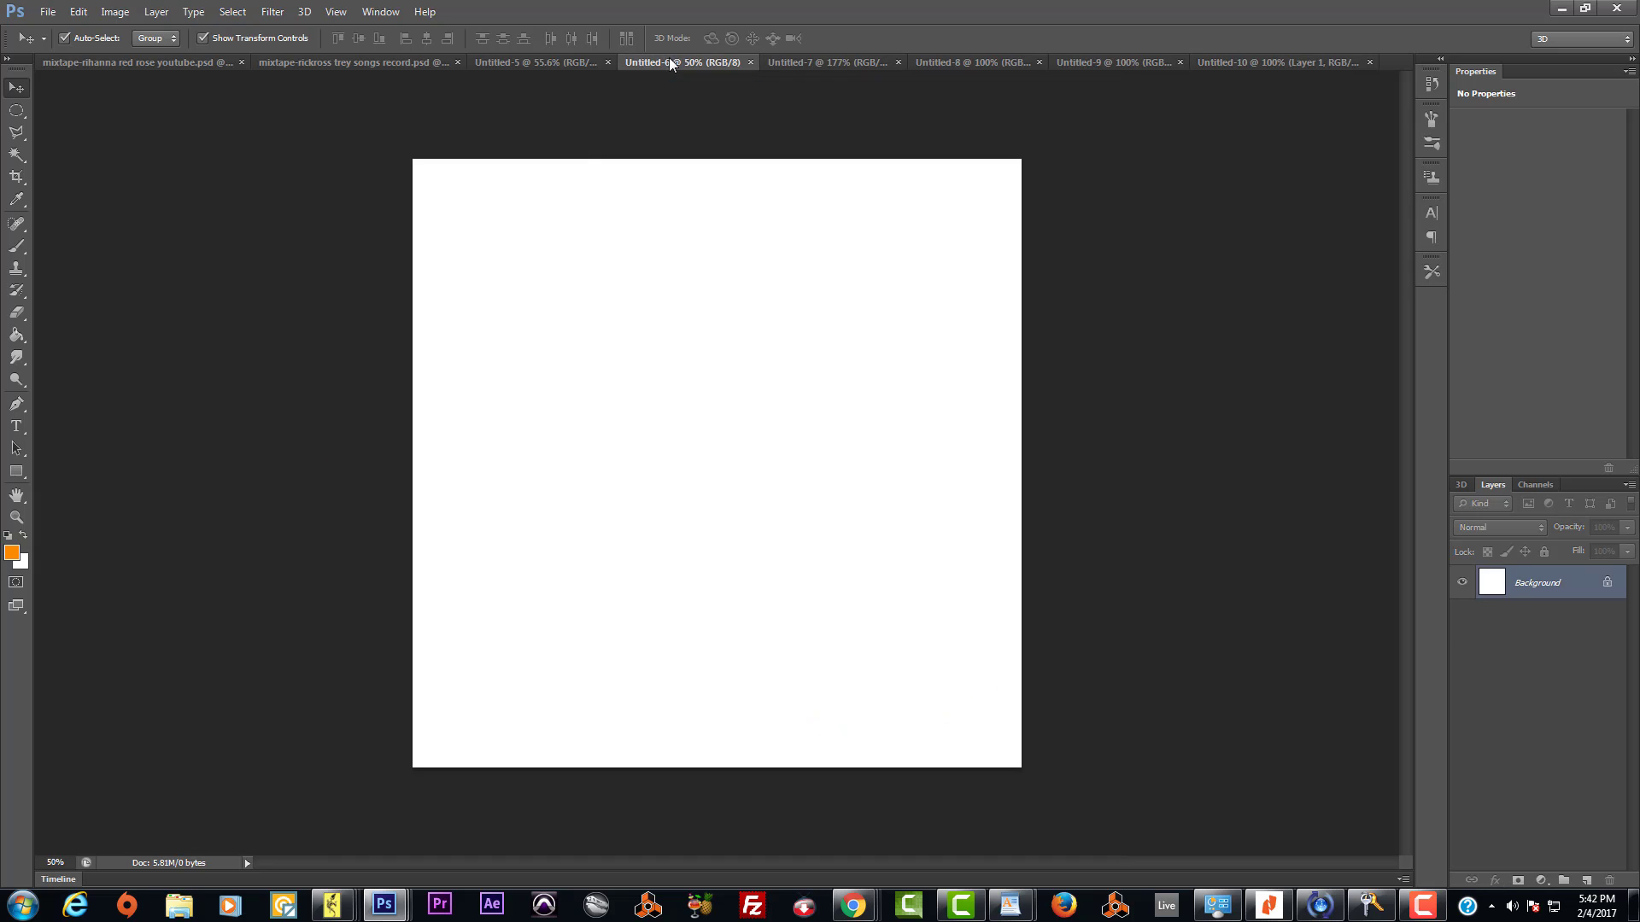
pyautogui.click(547, 62)
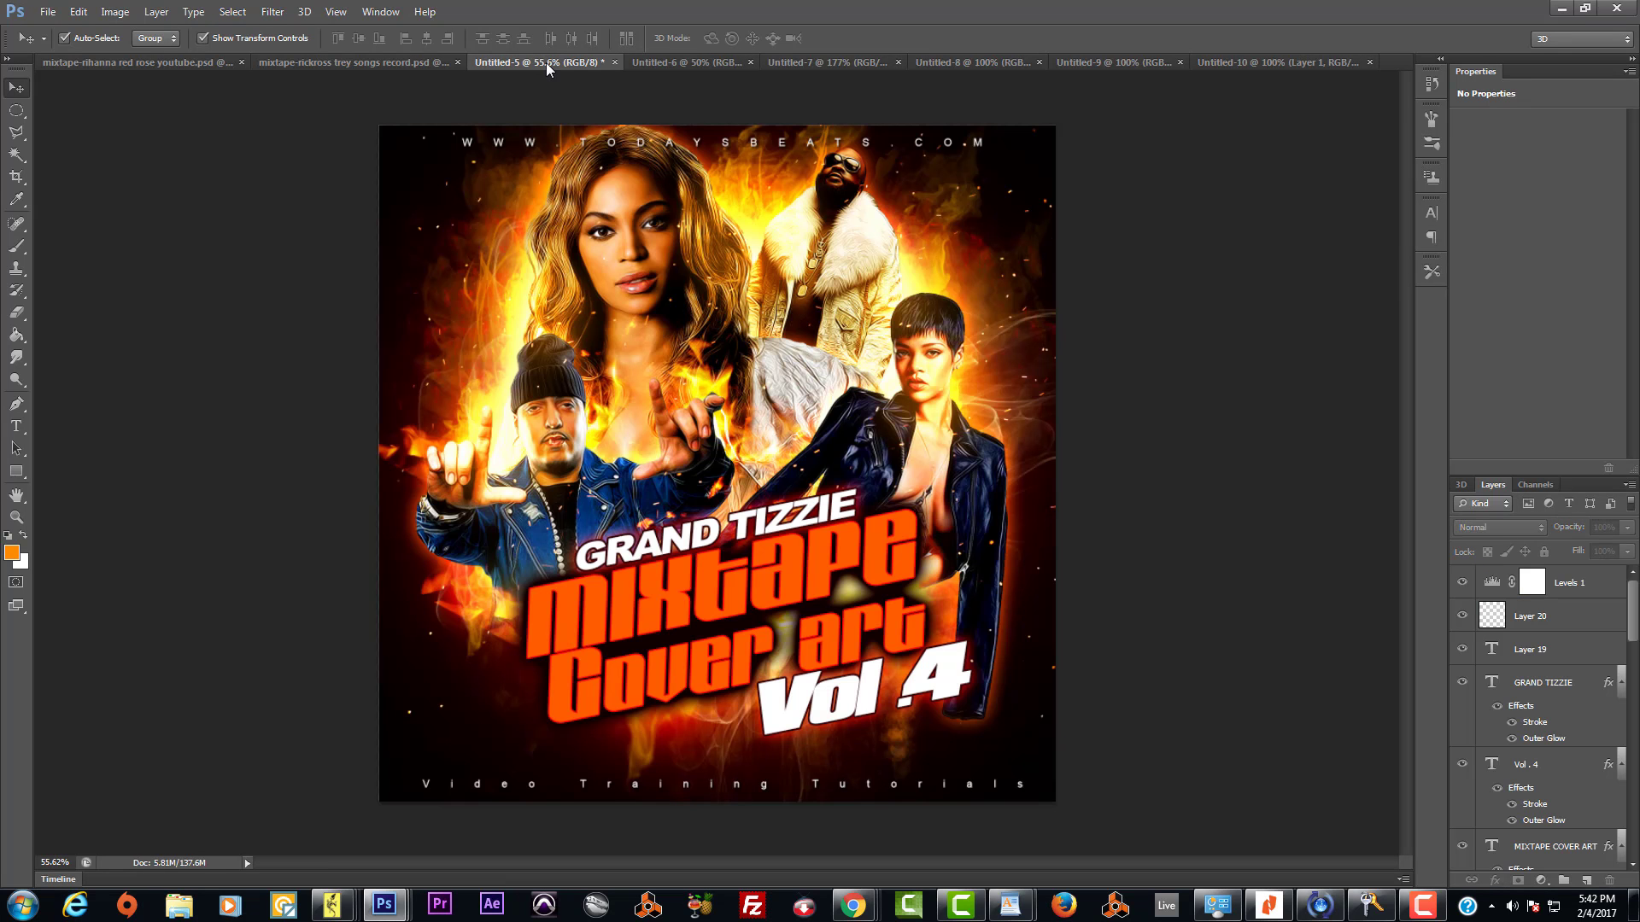
pyautogui.click(788, 64)
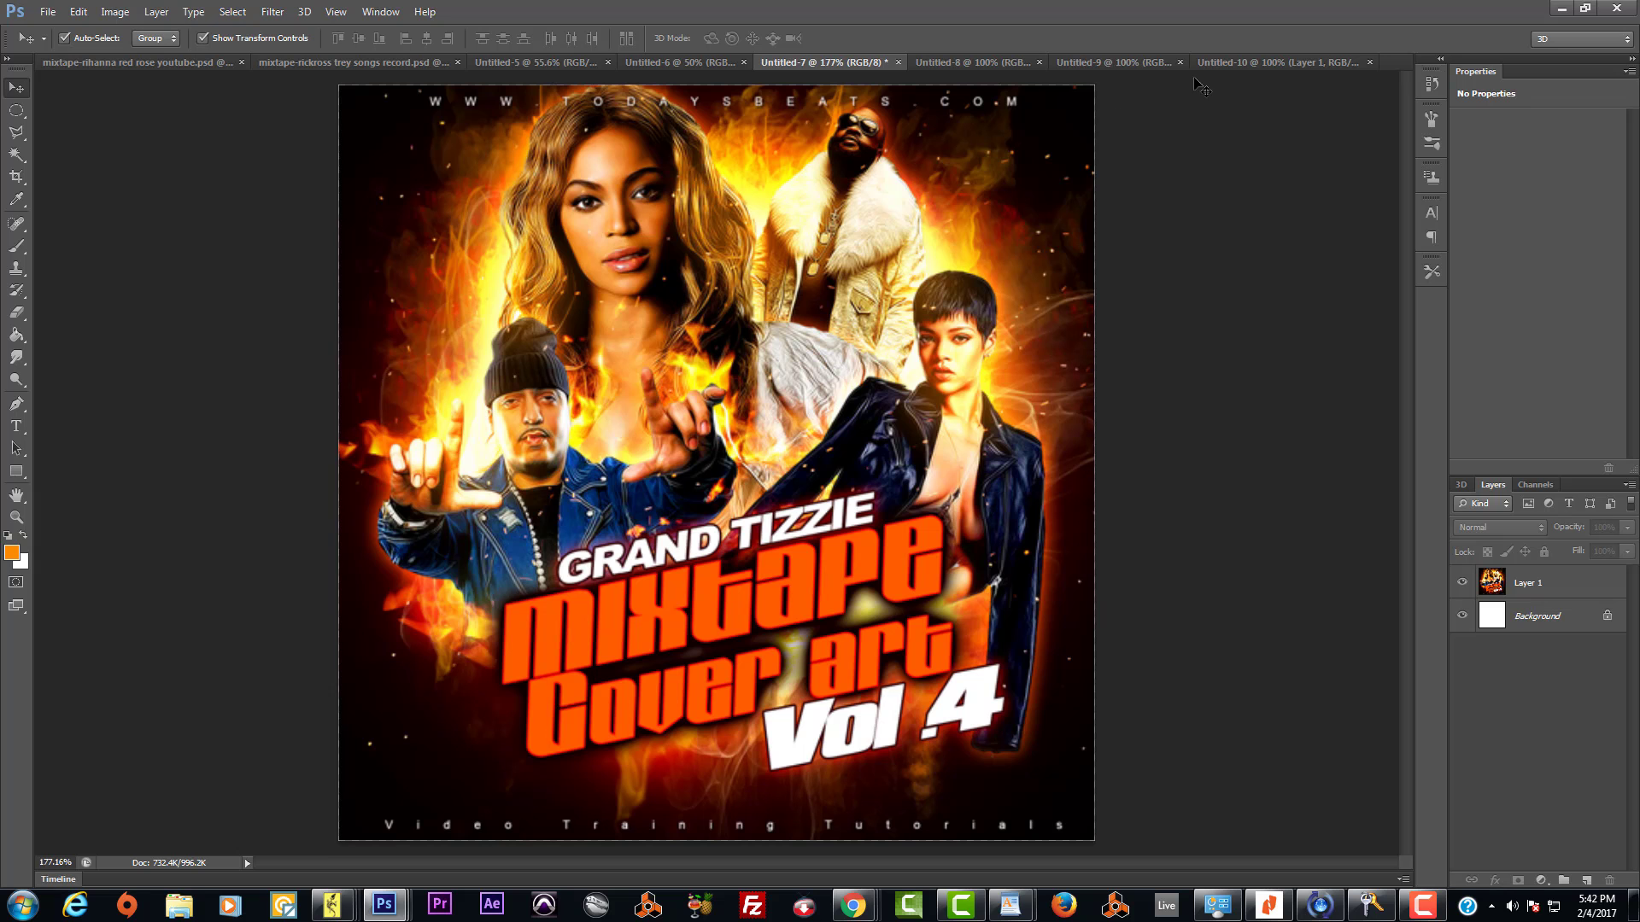
pyautogui.click(1242, 63)
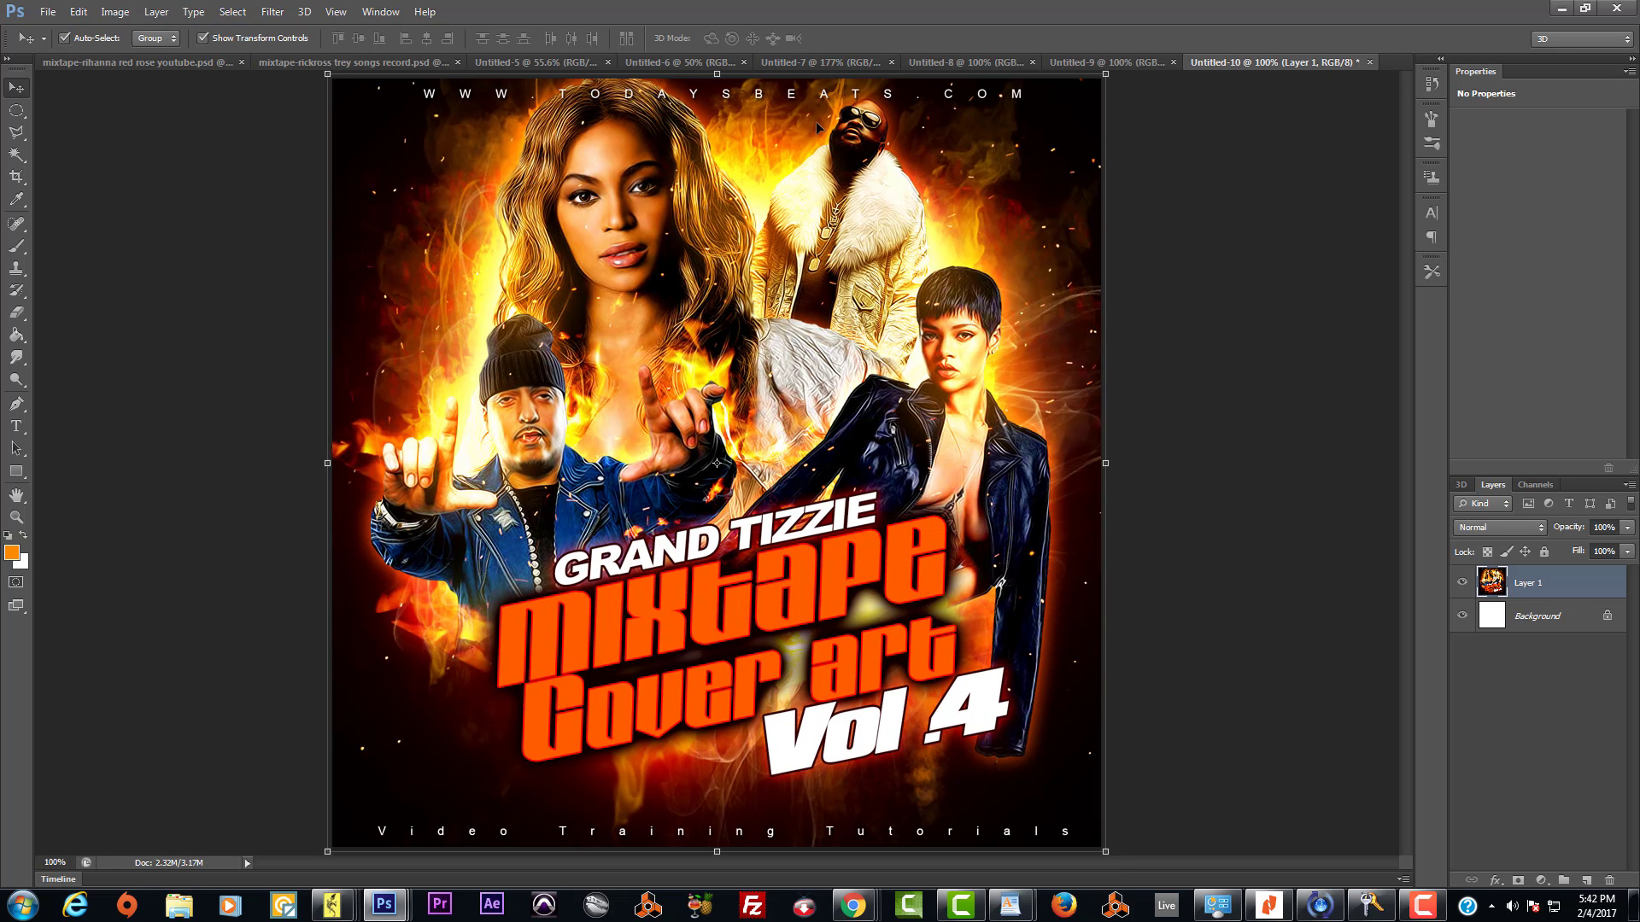
pyautogui.click(812, 66)
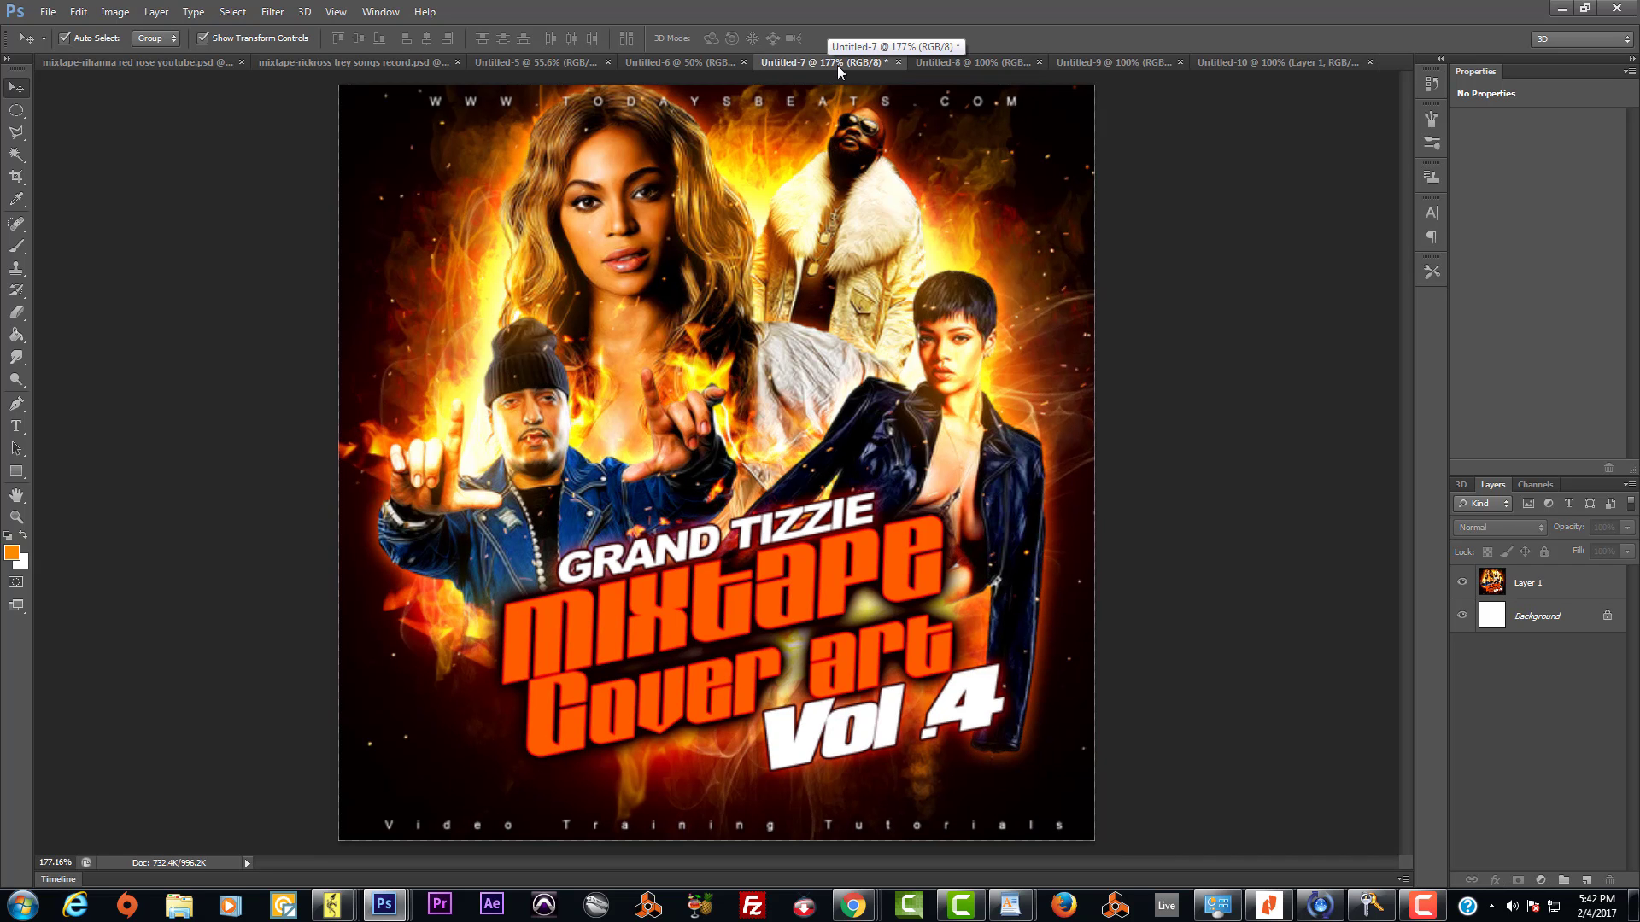
pyautogui.click(333, 17)
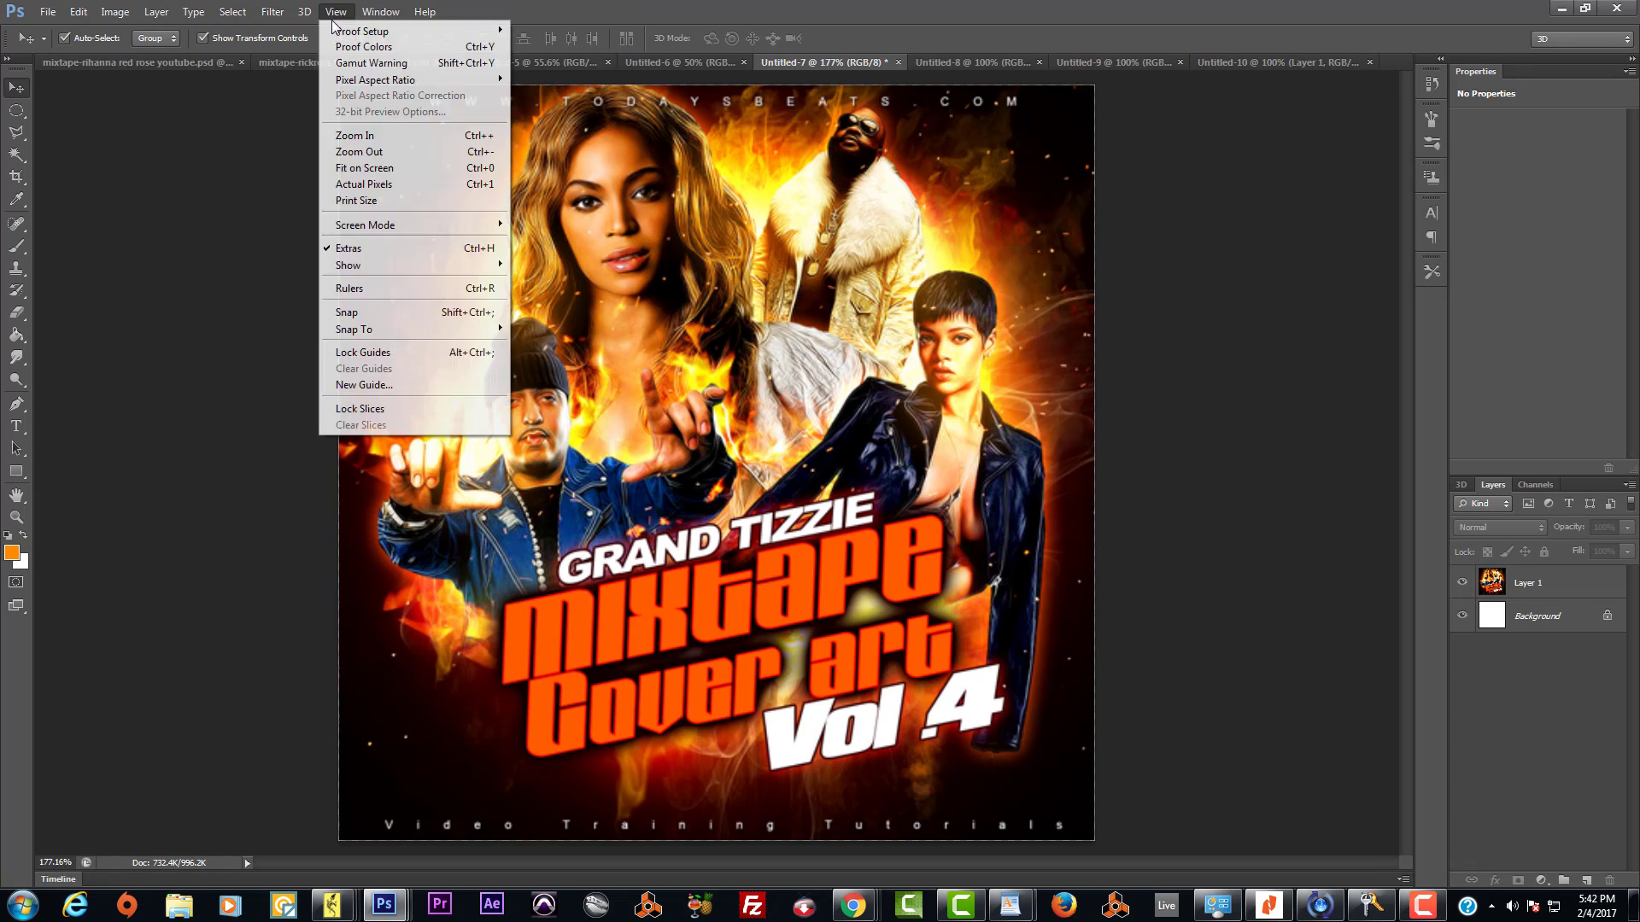
pyautogui.click(358, 183)
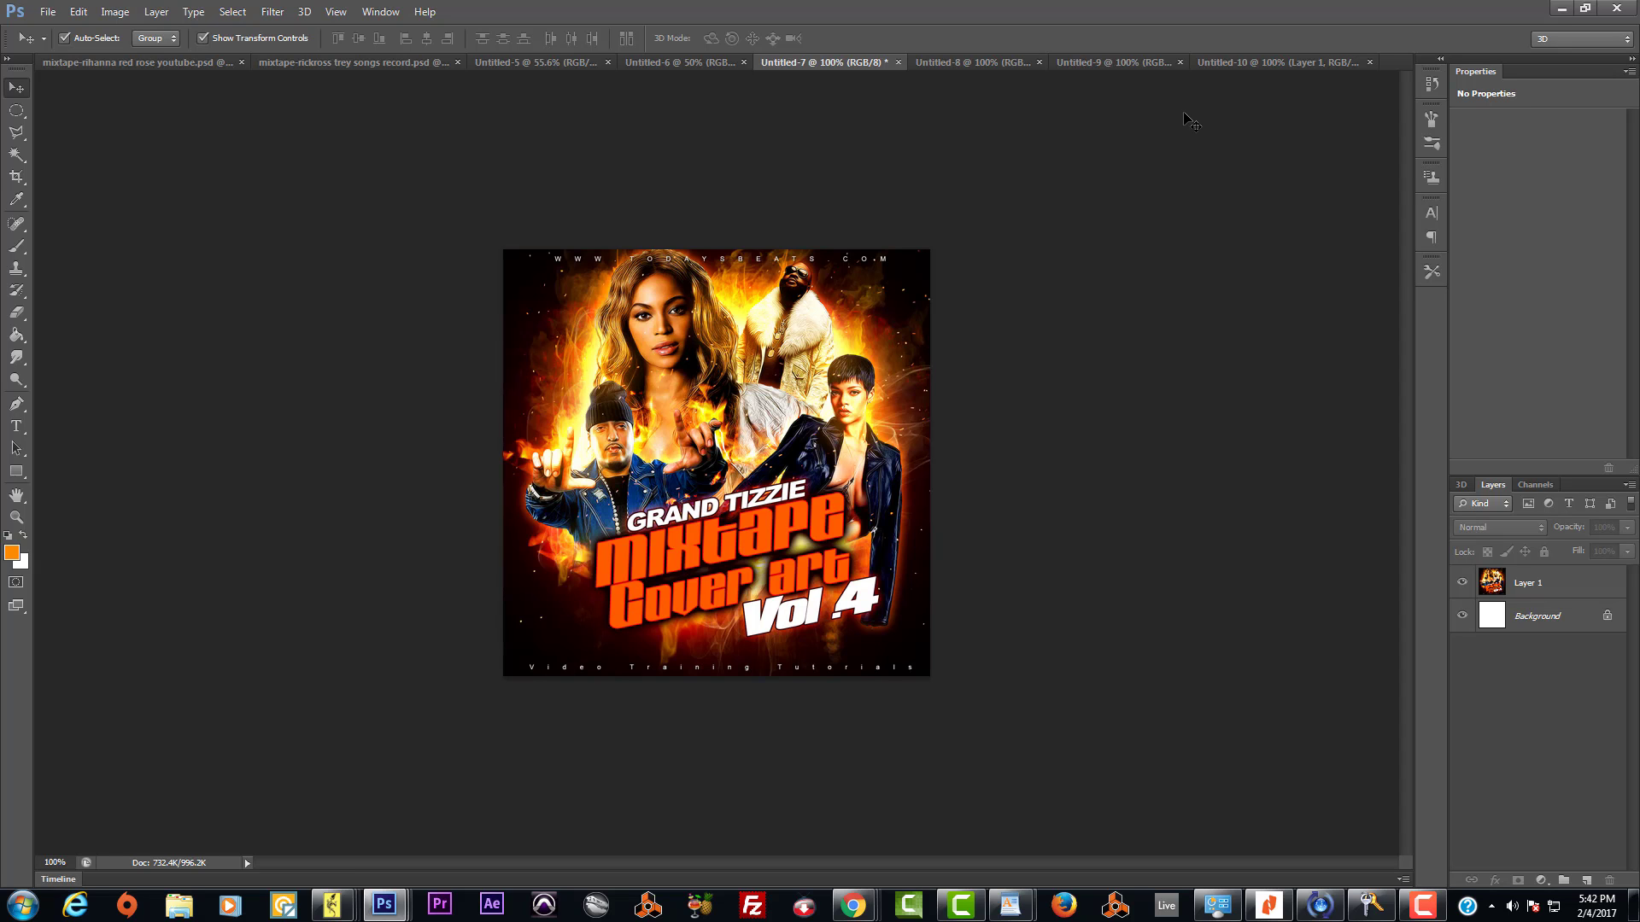
# Step: Switch back and forth between the Untitled-10 and Untitled-7 covers to compare their sizes at 100%
pyautogui.click(1266, 64)
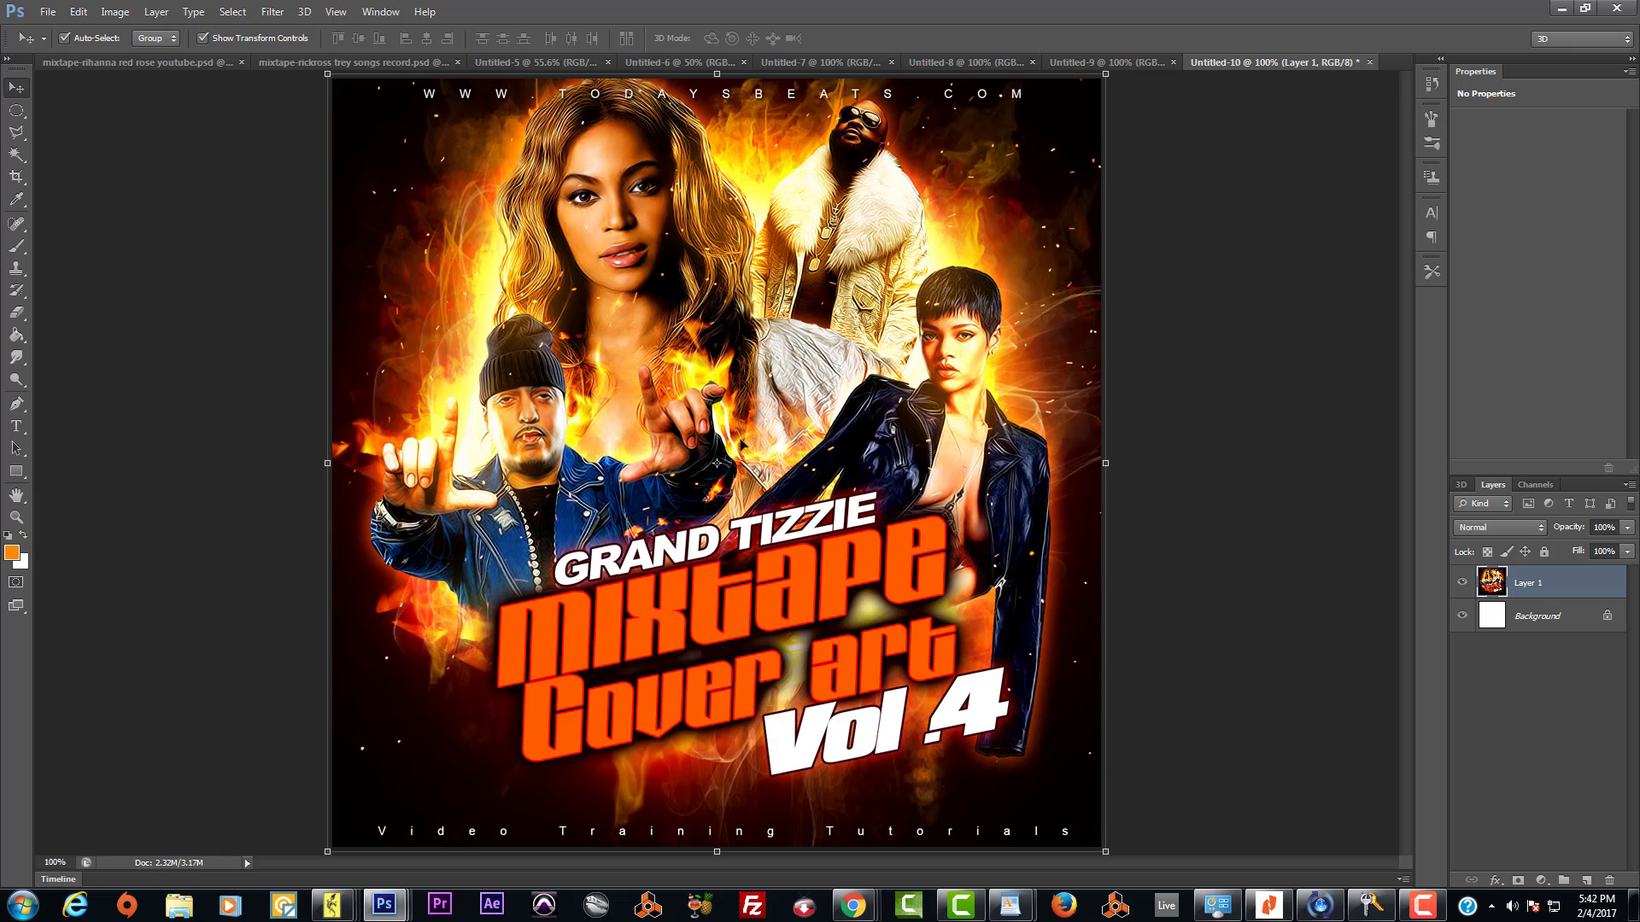
pyautogui.click(667, 64)
pyautogui.click(791, 61)
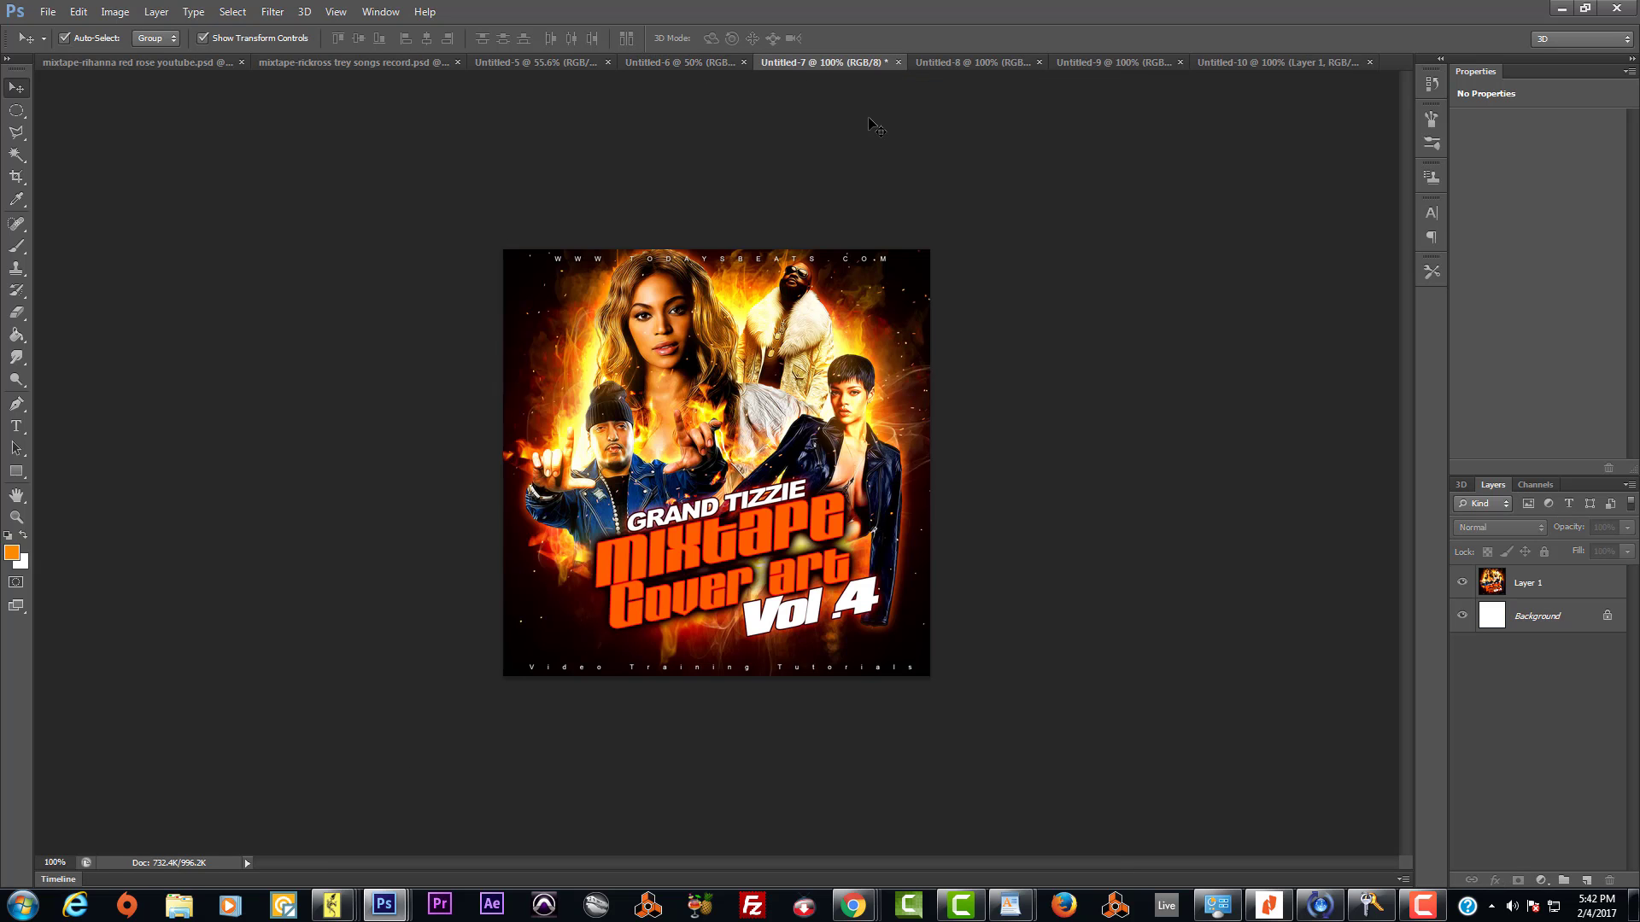
pyautogui.click(1243, 59)
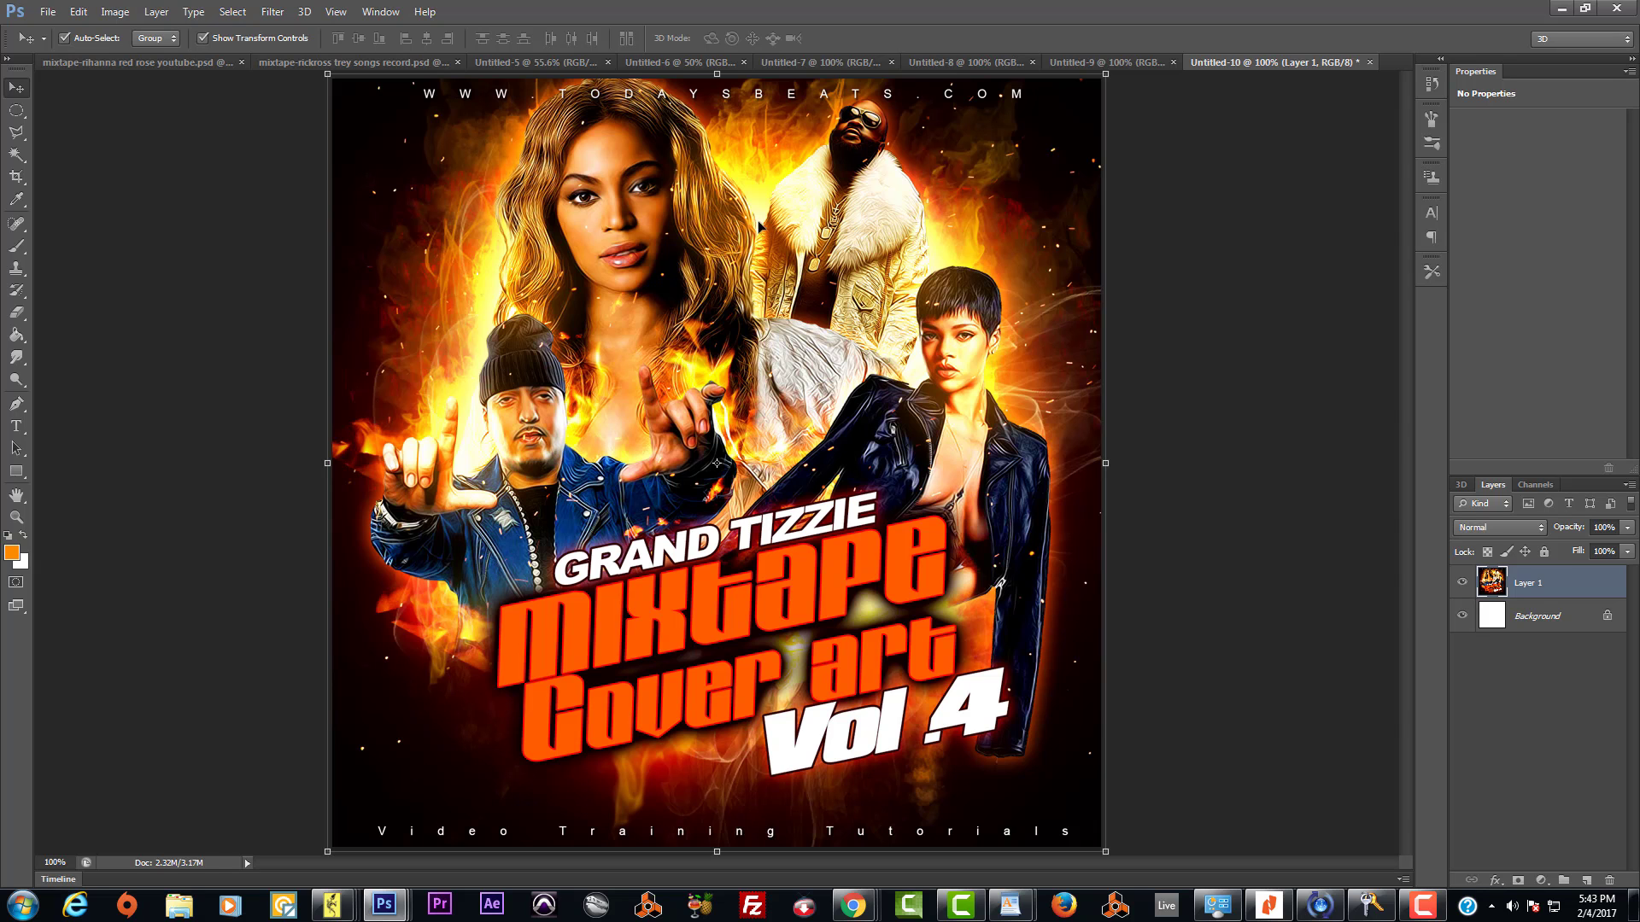
pyautogui.click(820, 61)
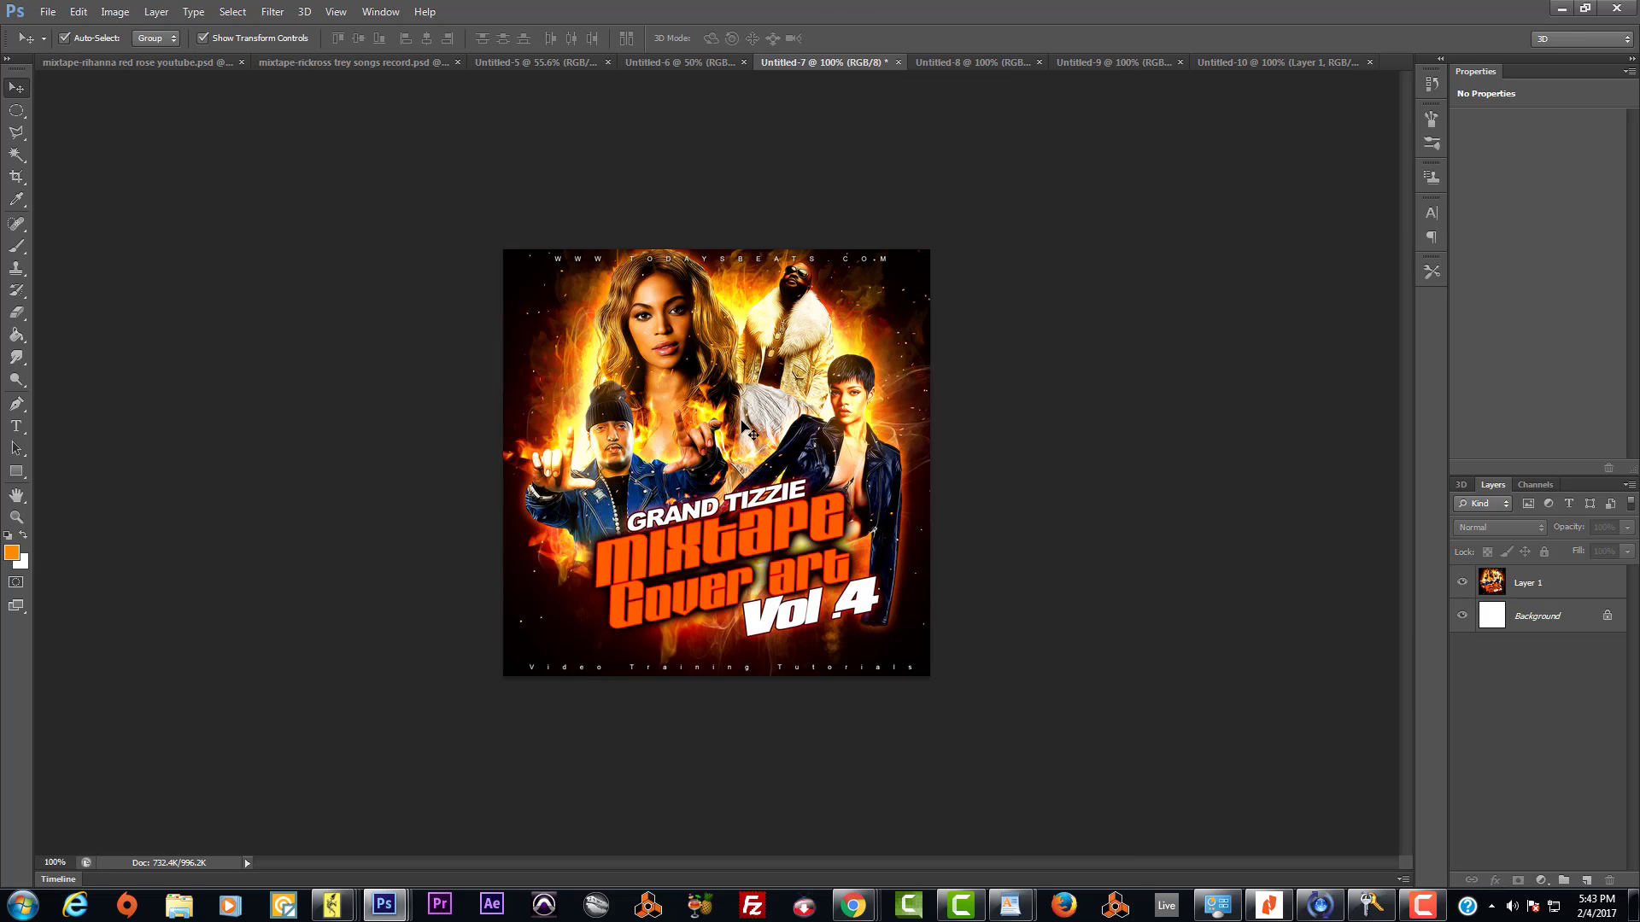
pyautogui.click(1264, 63)
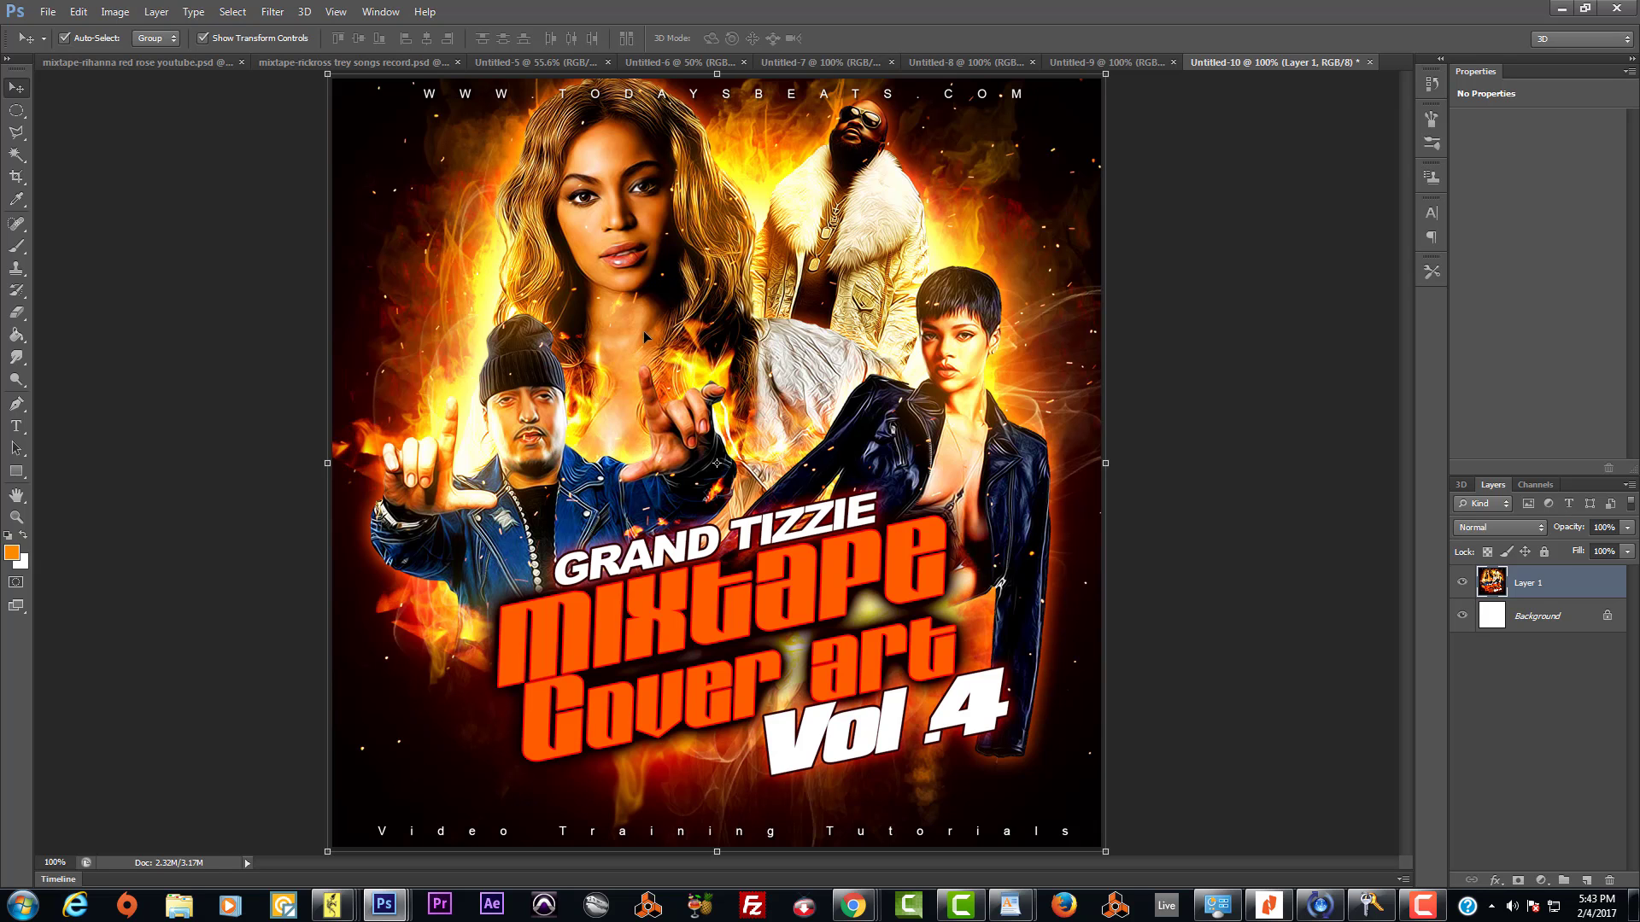
# Step: Open the Untitled-10 cover in Save for Web
pyautogui.click(79, 12)
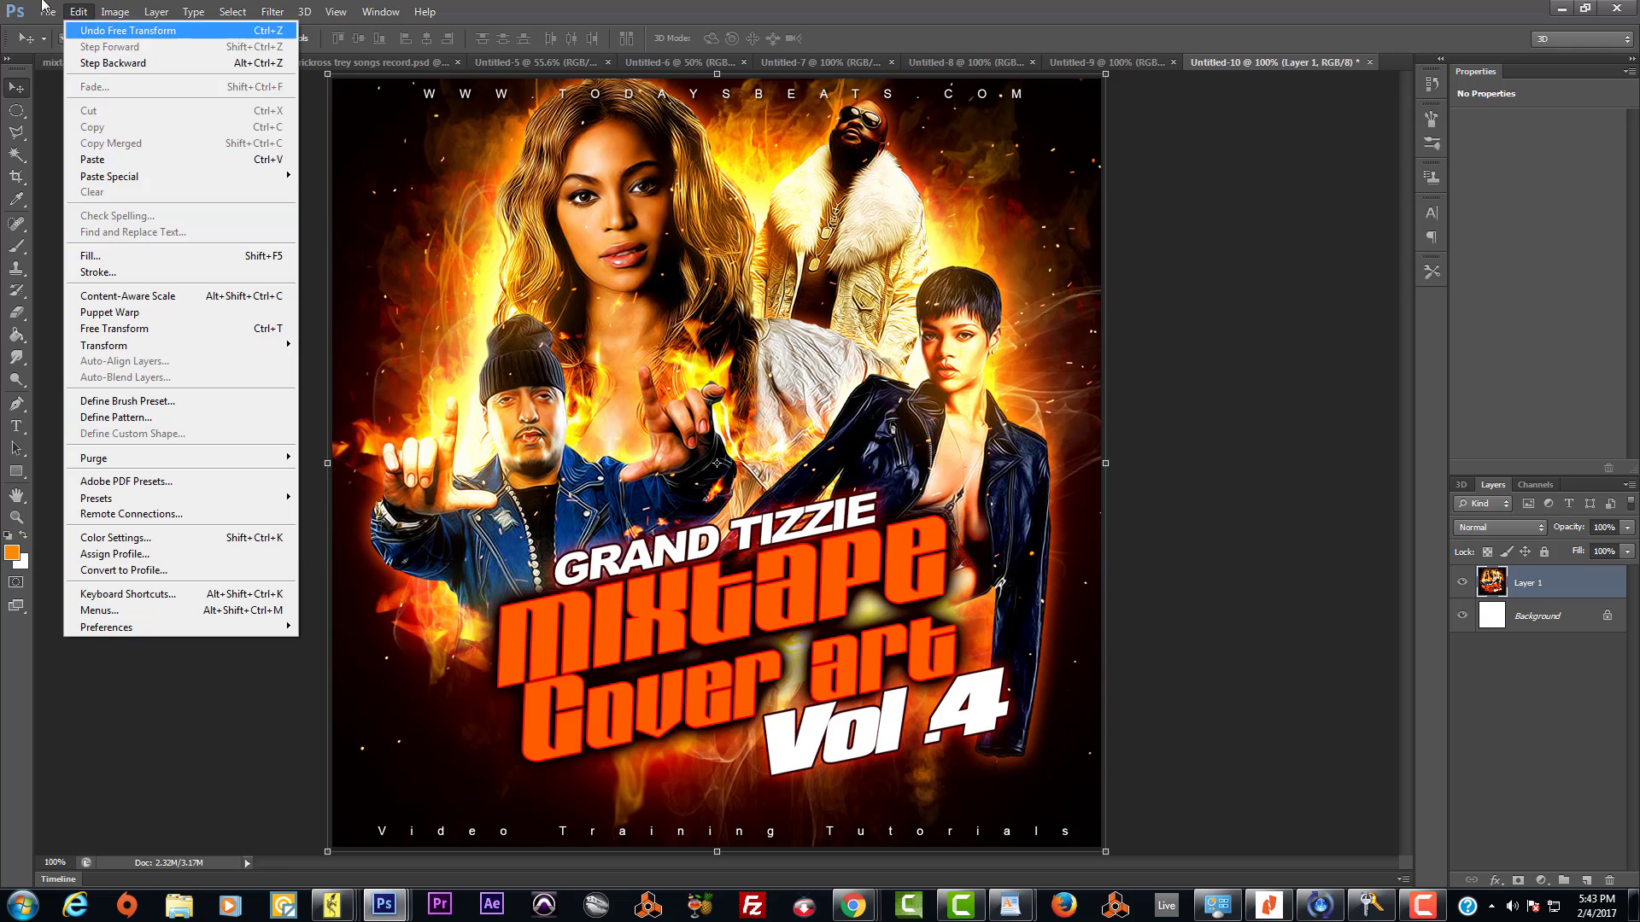
pyautogui.moveTo(47, 11)
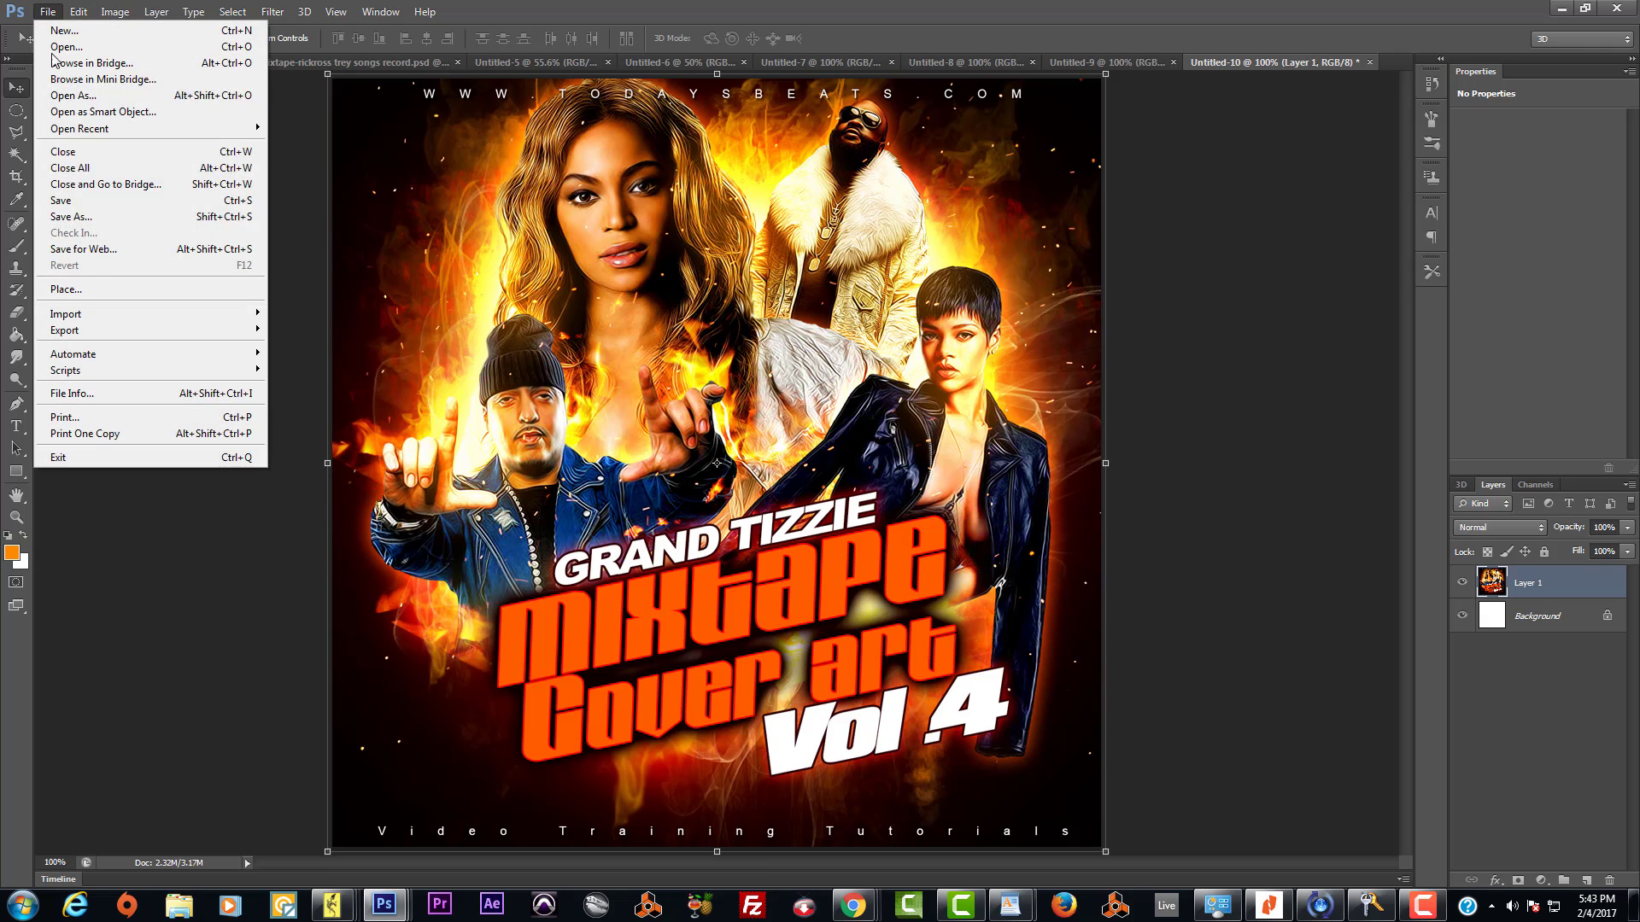
pyautogui.click(81, 249)
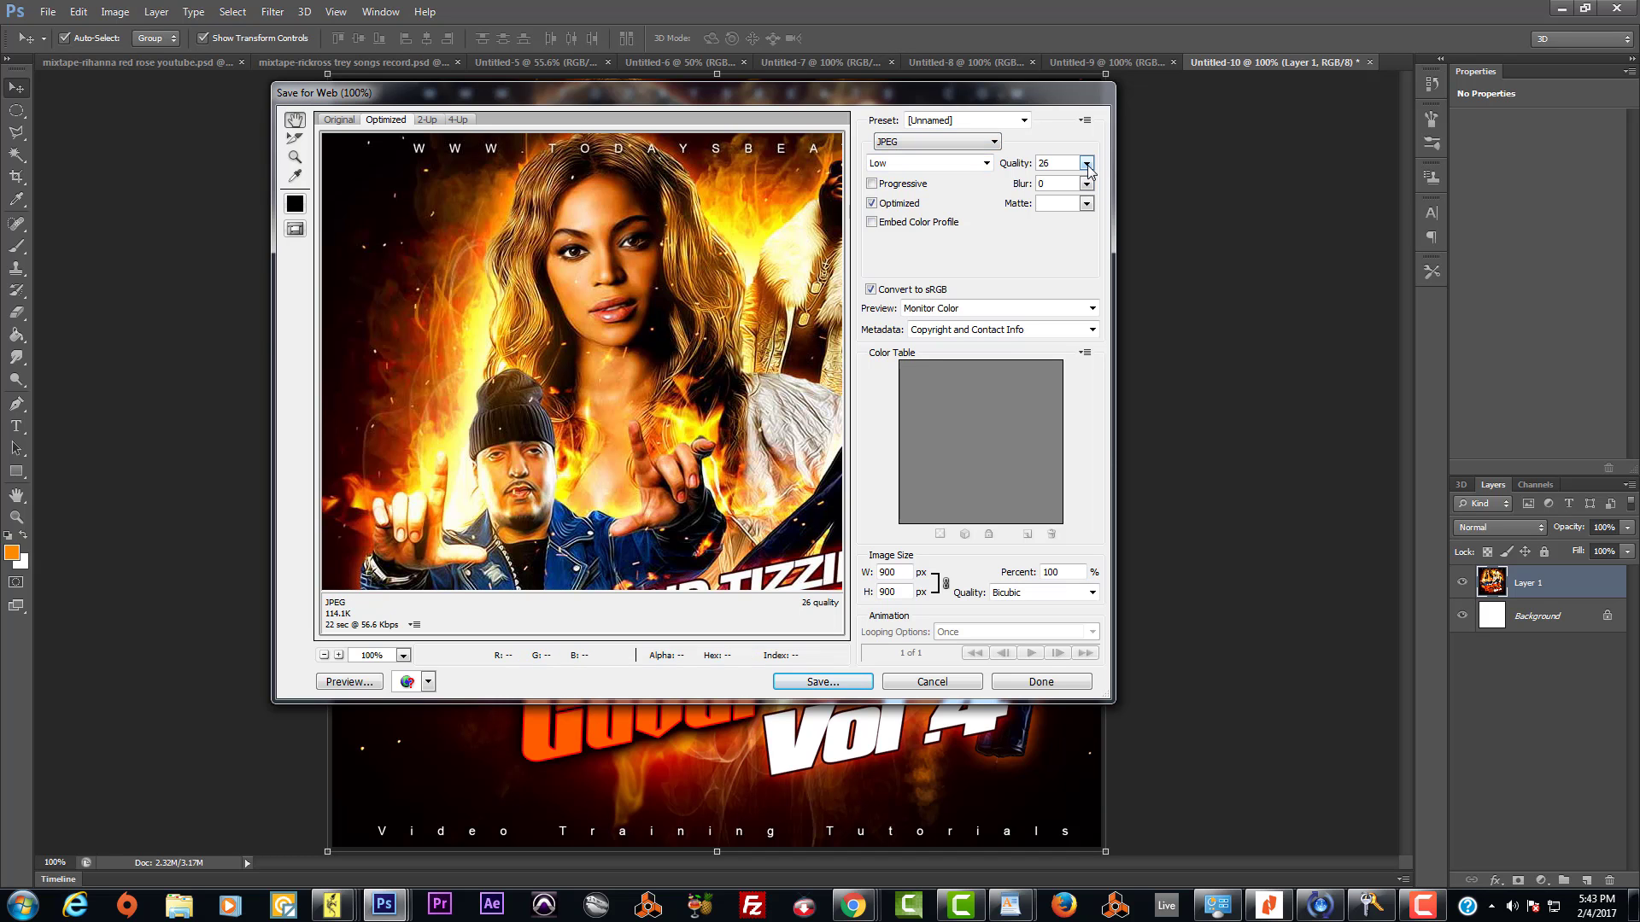
# Step: Magnify the JPEG preview up to 1600% around the large woman's face to examine the compression at pixel level
pyautogui.click(294, 158)
pyautogui.click(560, 236)
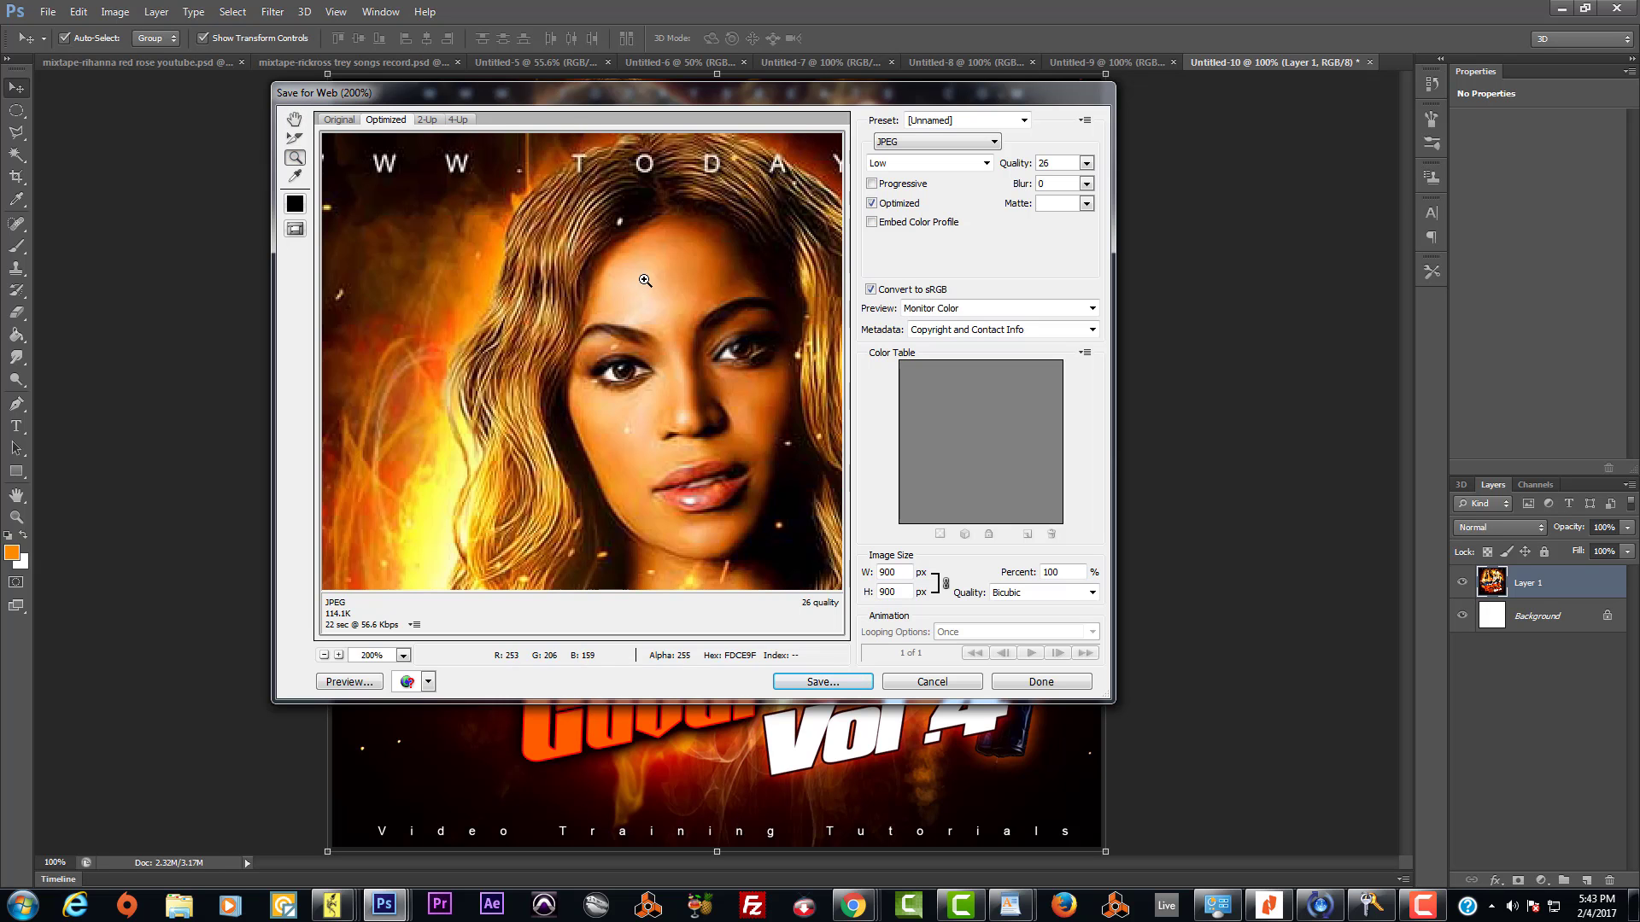
pyautogui.click(654, 337)
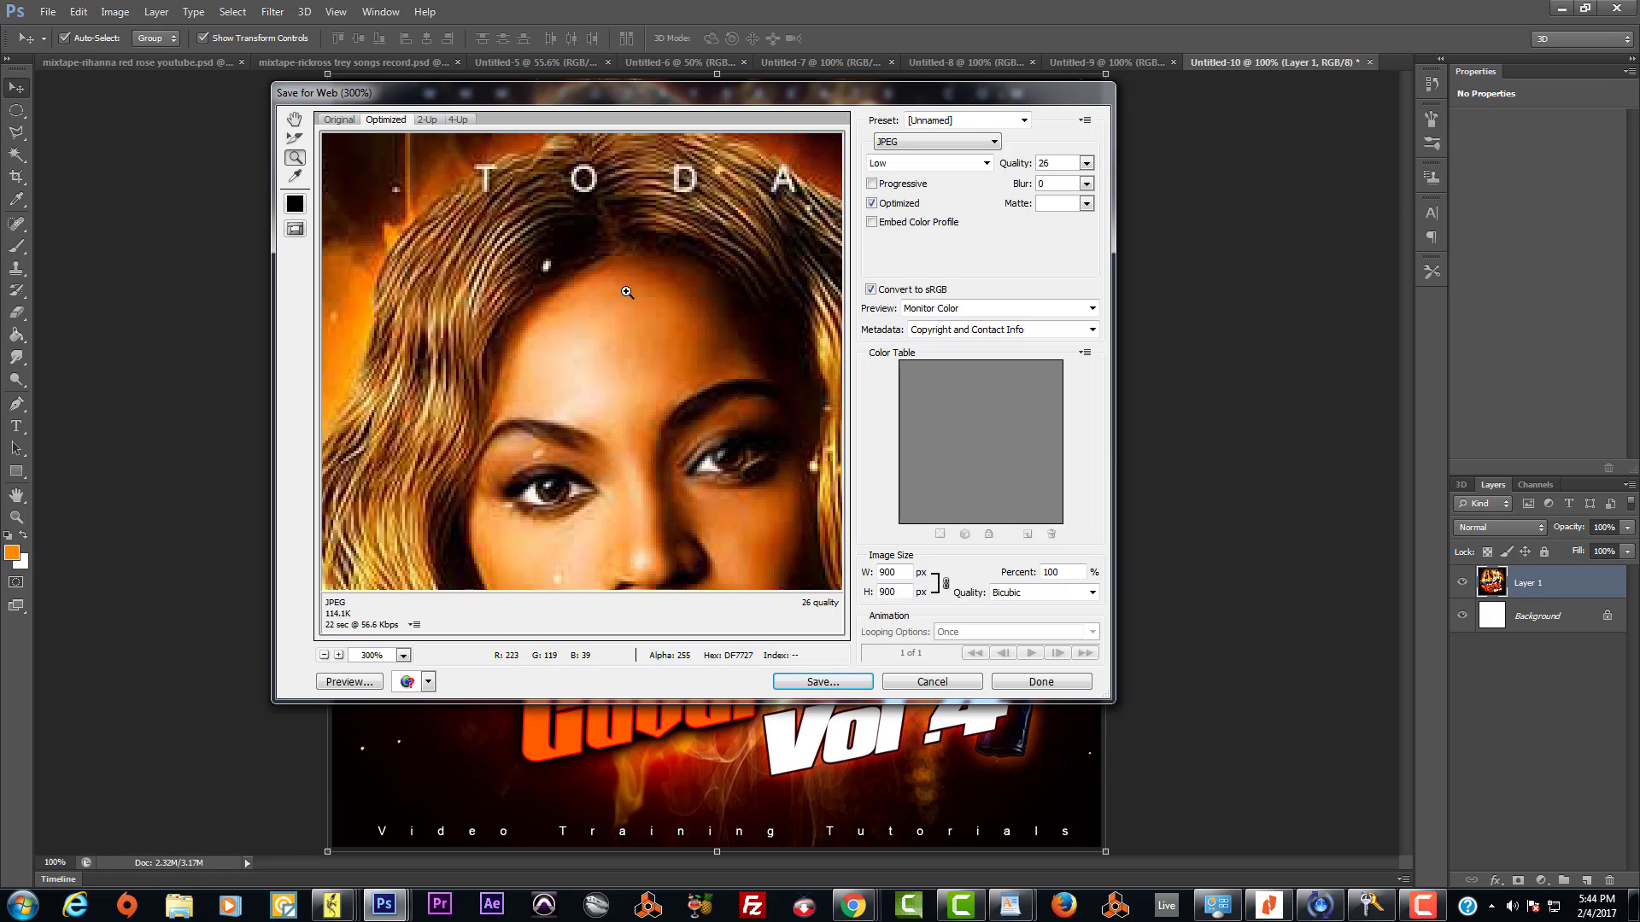
pyautogui.click(746, 328)
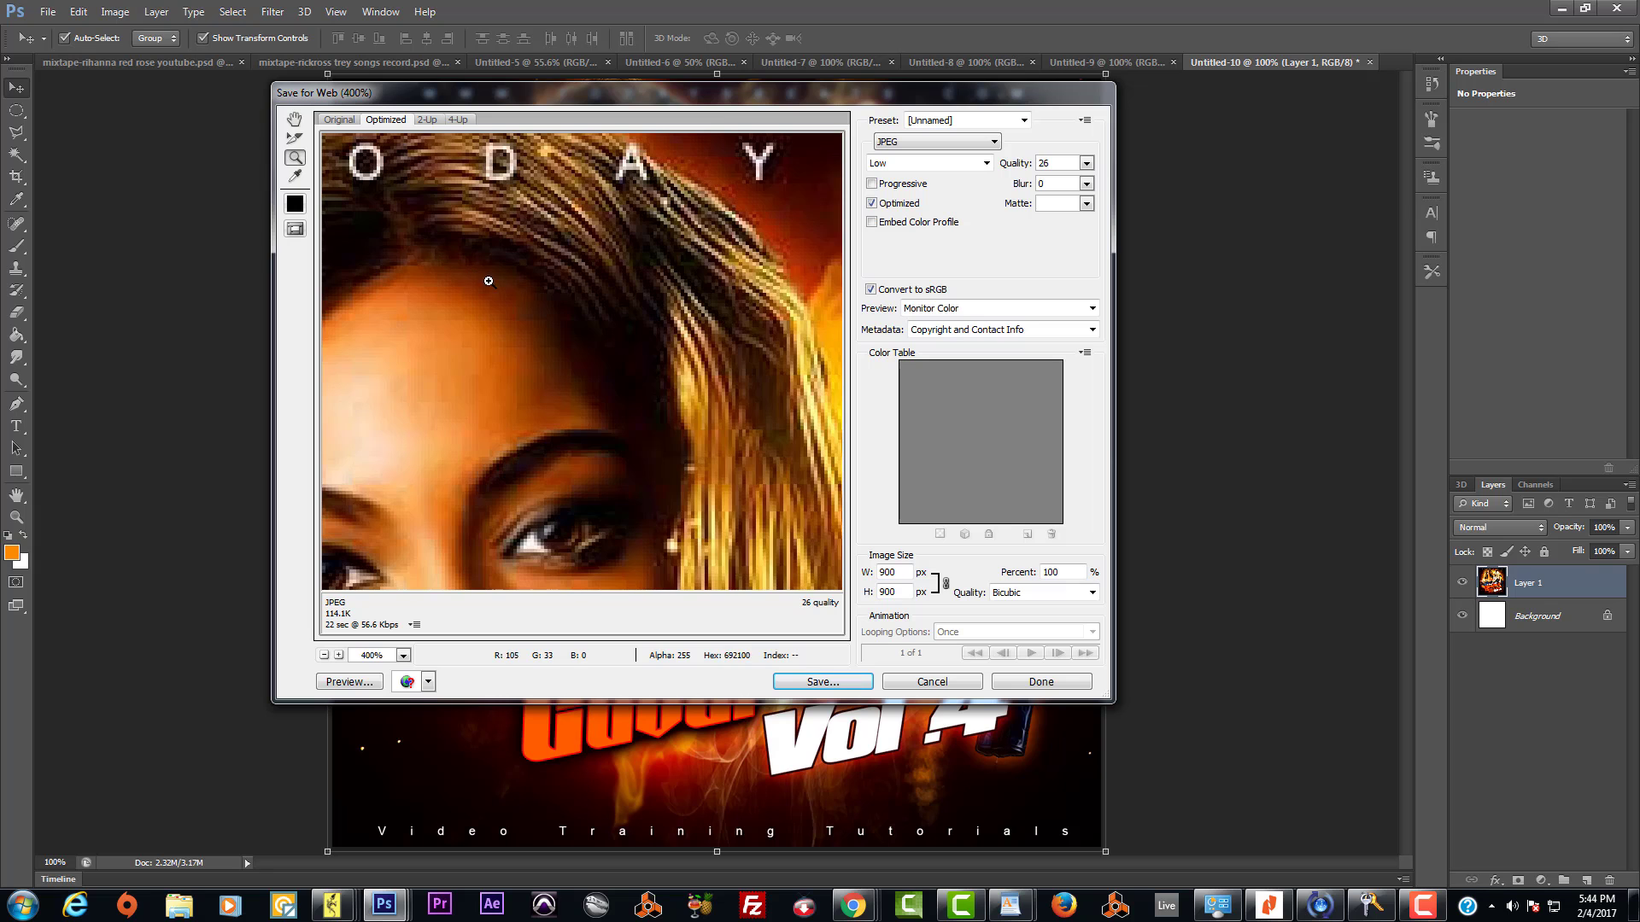
pyautogui.doubleClick(526, 299)
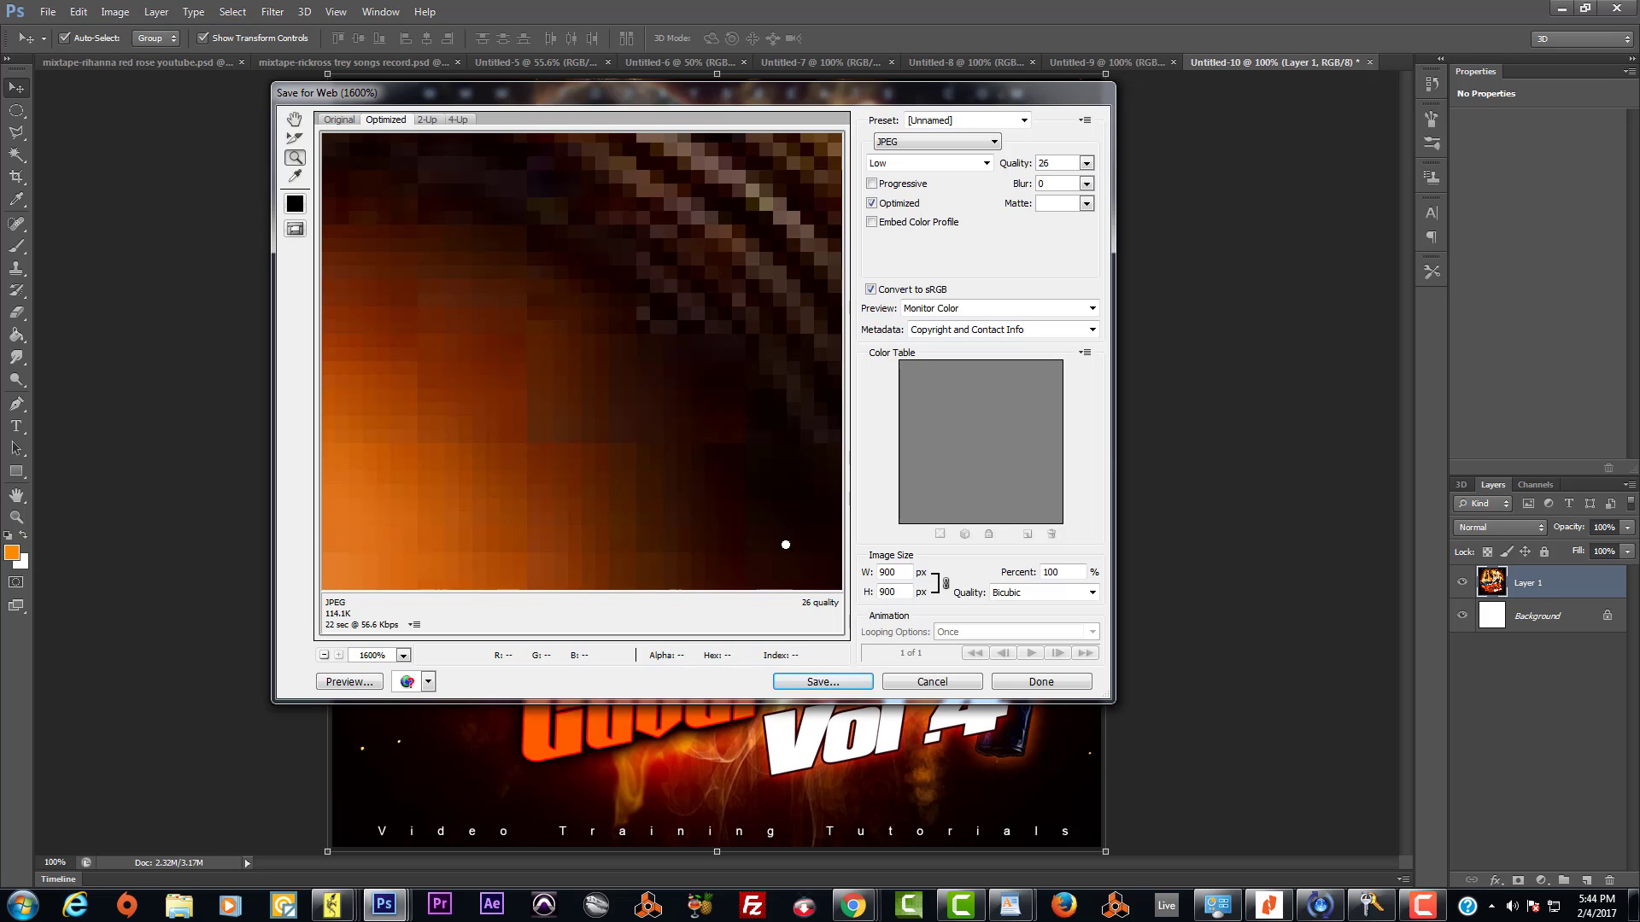
pyautogui.scroll(-1, 603, 347)
pyautogui.scroll(6, 606, 348)
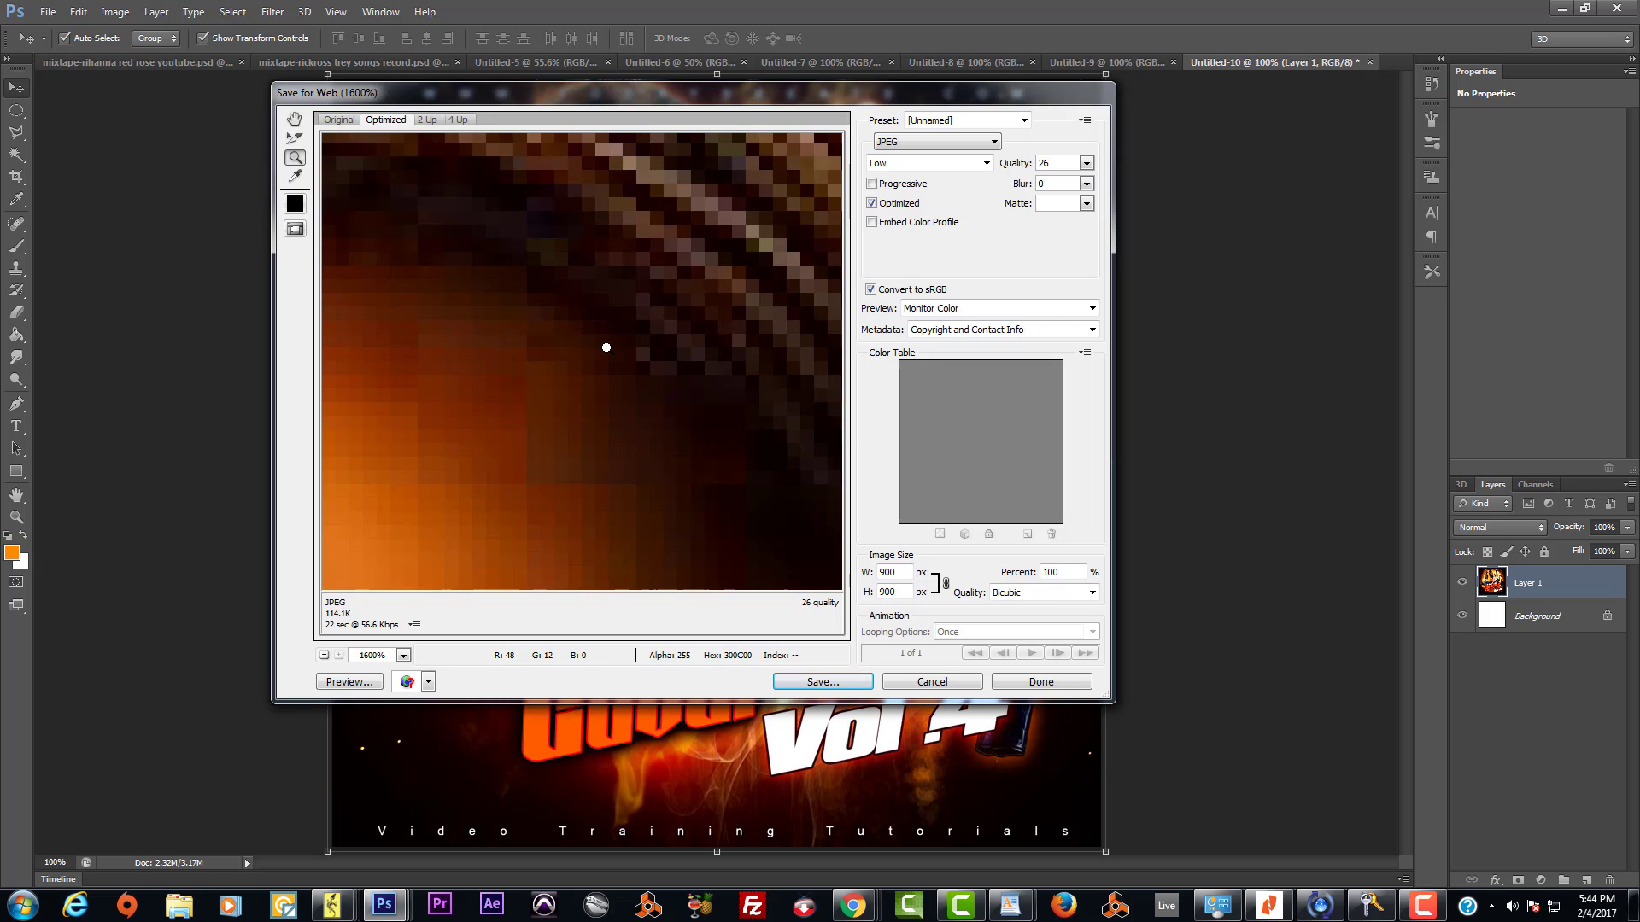
pyautogui.scroll(-6, 606, 347)
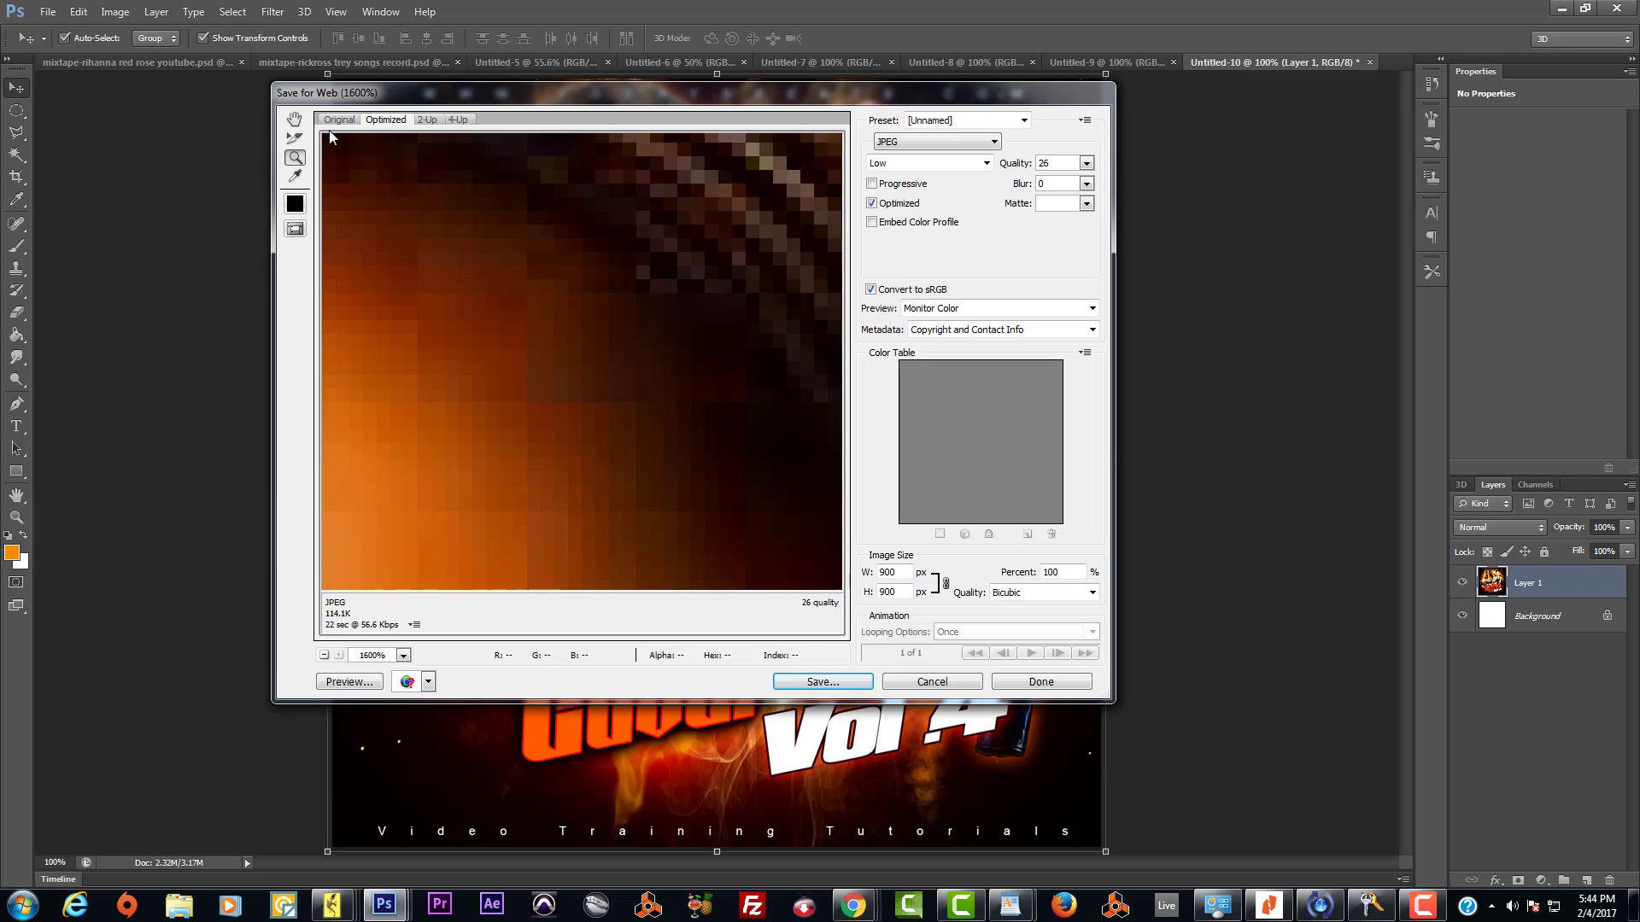
# Step: Return the preview to actual pixels, and enlarge and reposition the Save for Web window to show more of the cover
pyautogui.rightClick(398, 203)
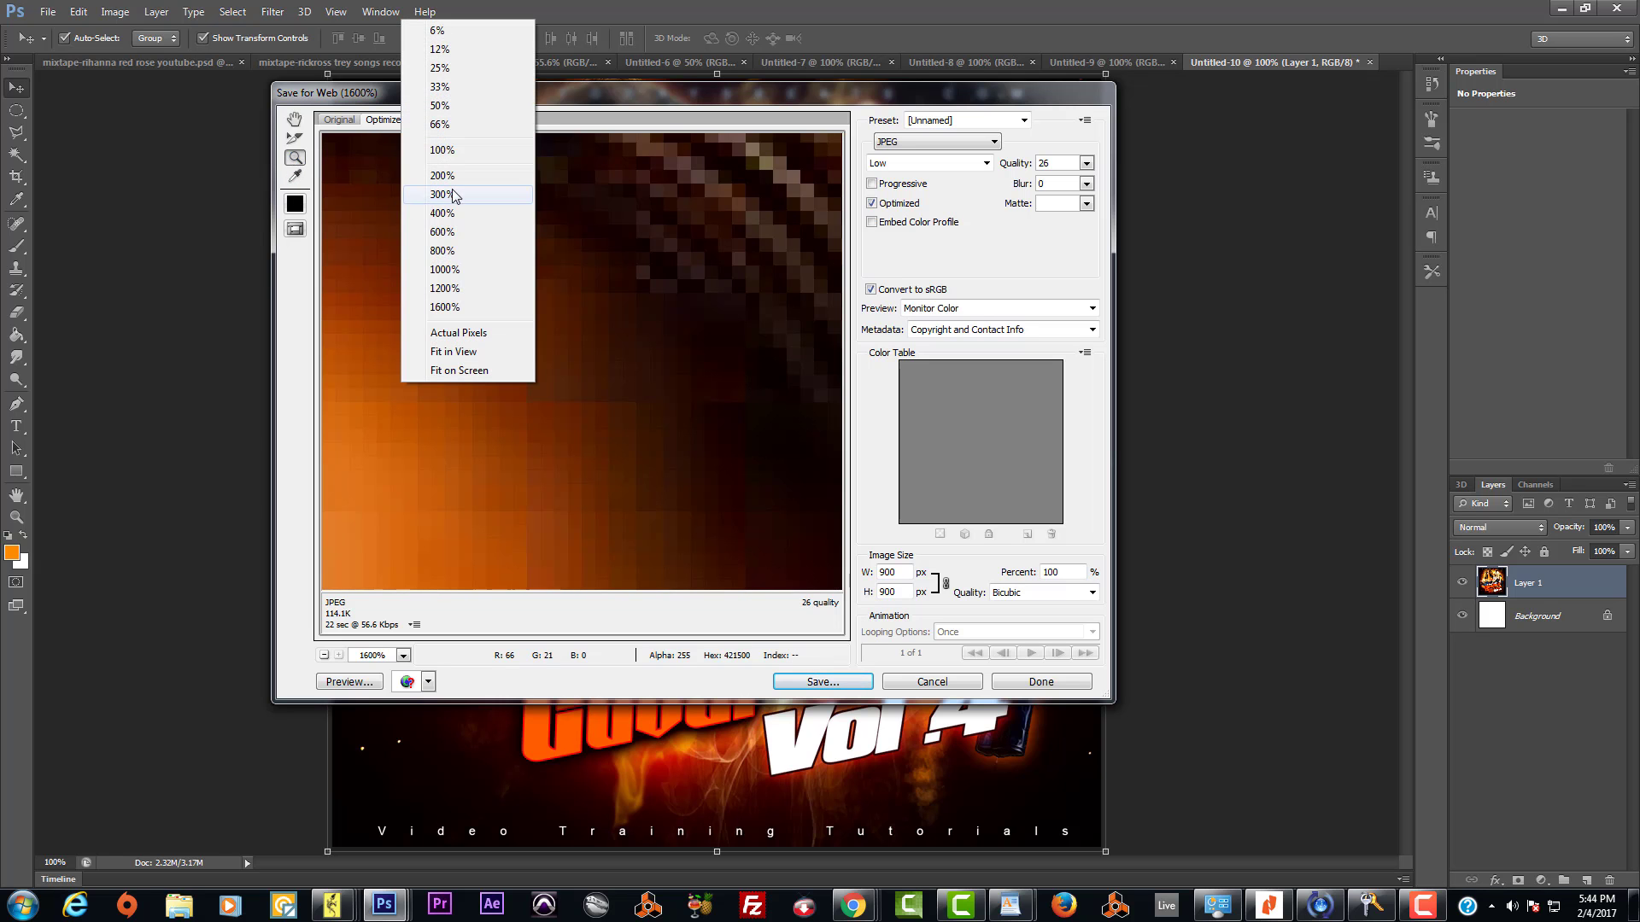
pyautogui.click(472, 337)
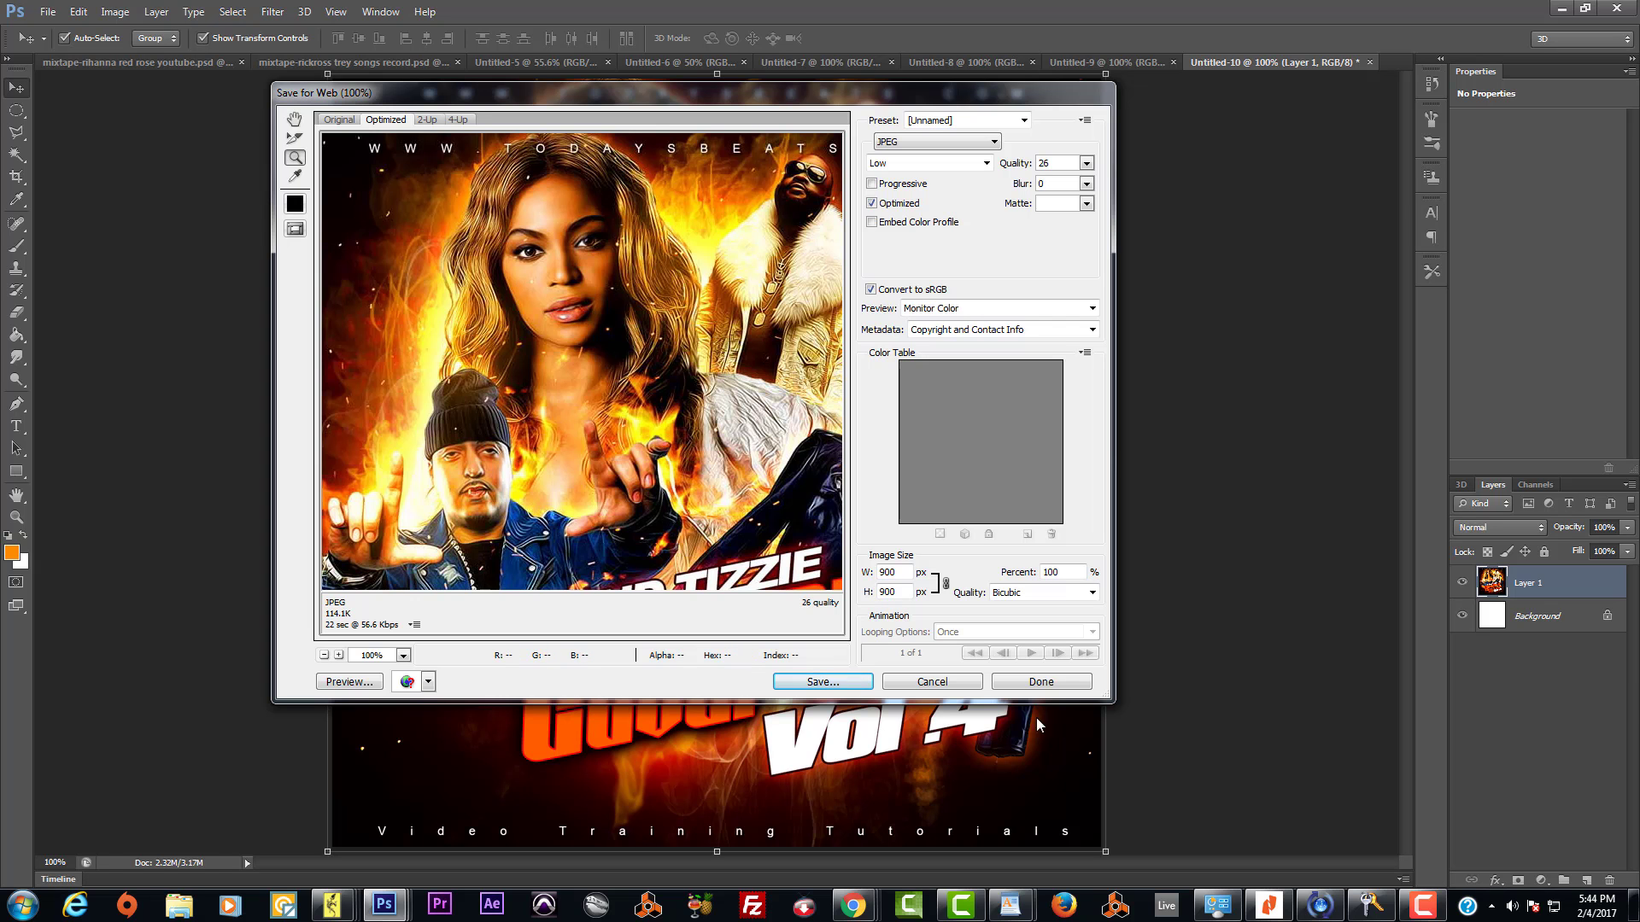
pyautogui.moveTo(1103, 692); pyautogui.dragTo(1385, 875)
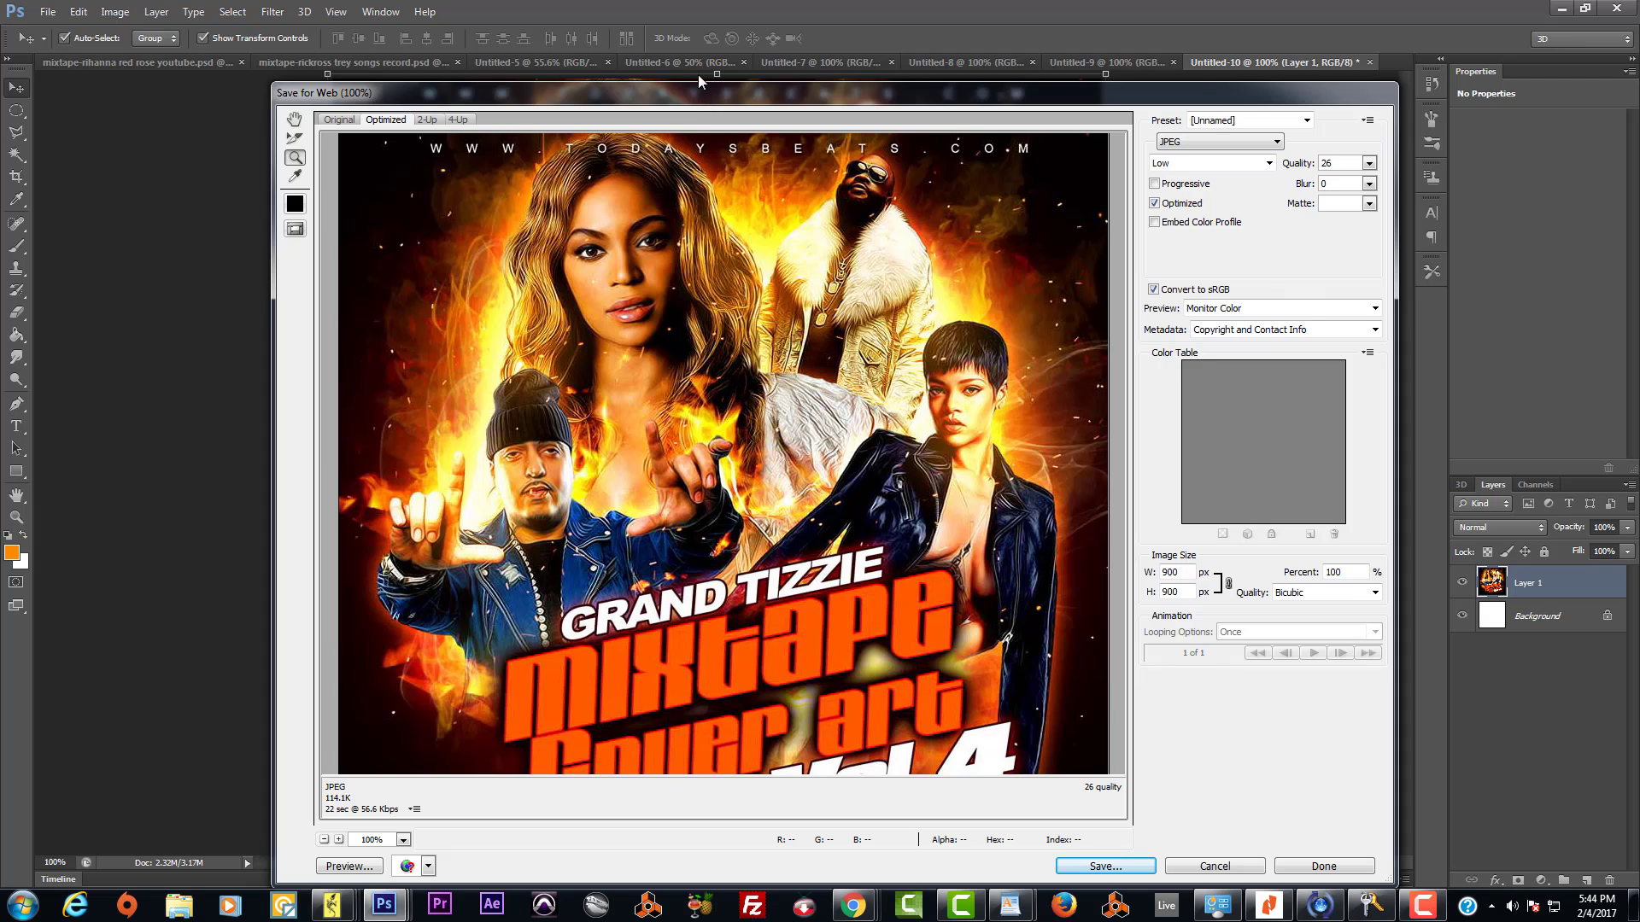
pyautogui.moveTo(698, 81); pyautogui.dragTo(698, 2)
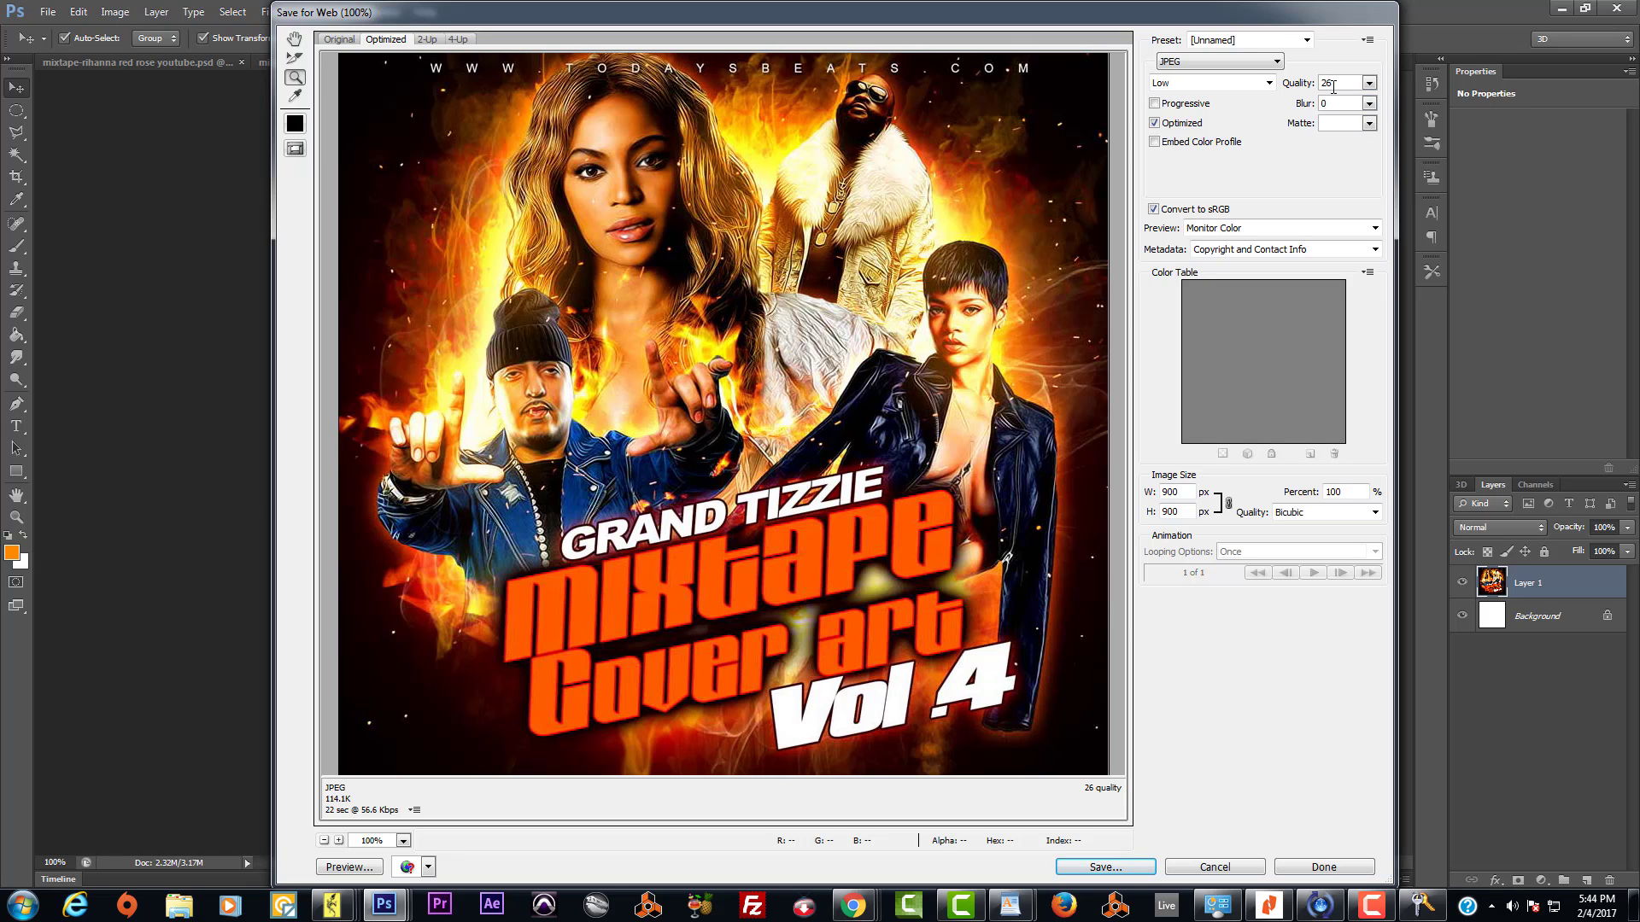
# Step: Try high and low JPEG quality values, zoom in on the large woman's face, and set the quality to 11
pyautogui.click(1369, 86)
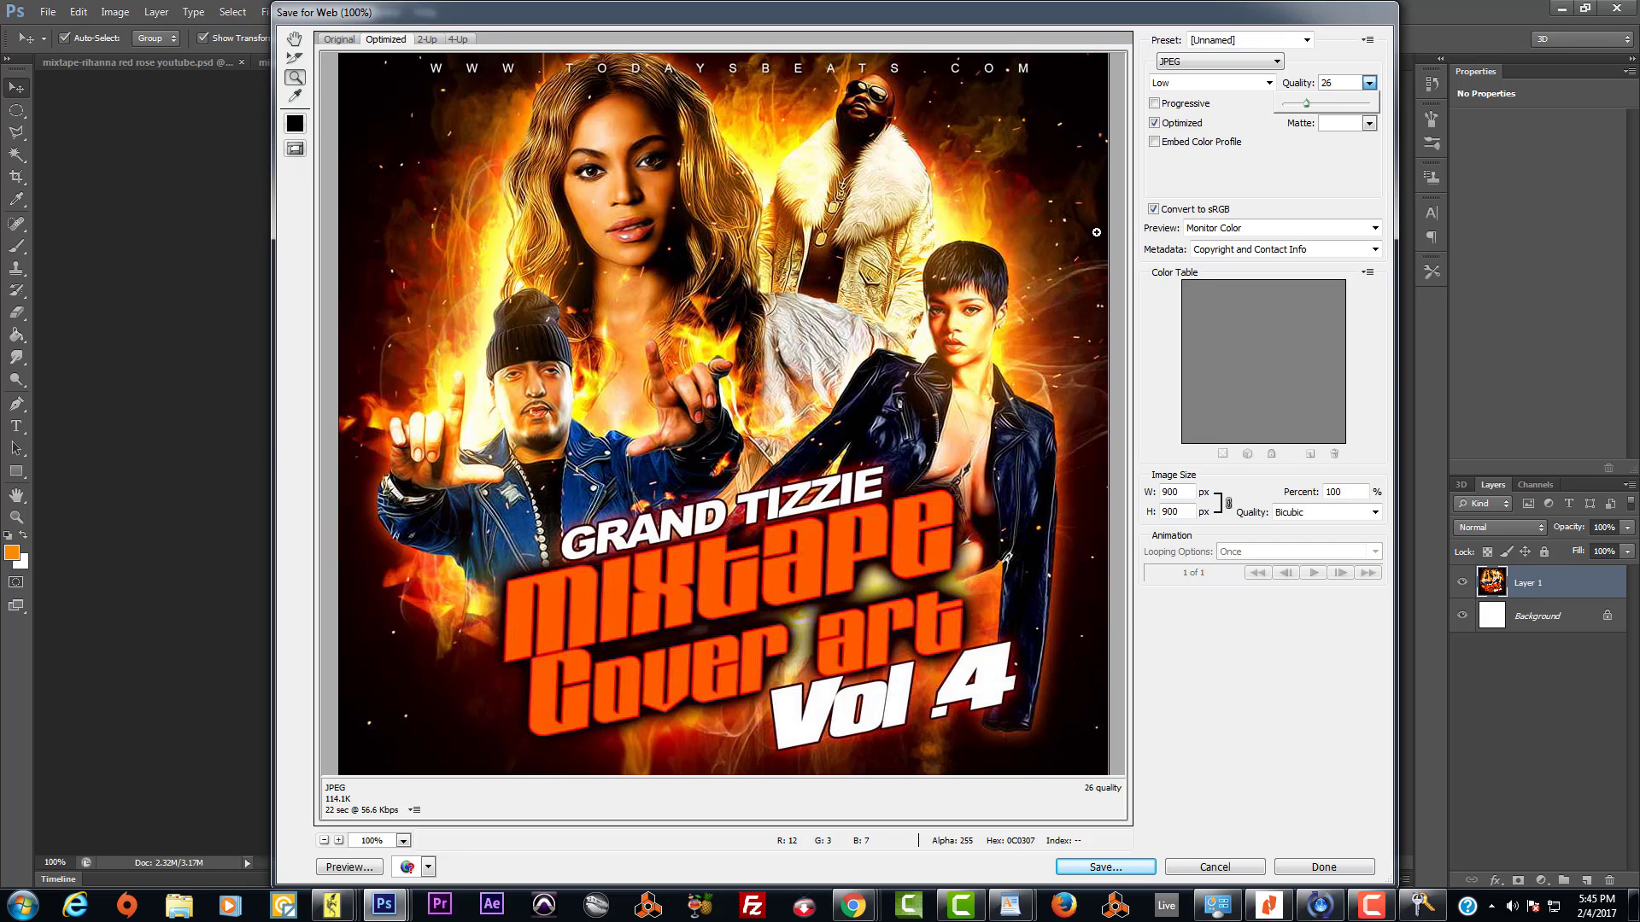
pyautogui.moveTo(1306, 103); pyautogui.dragTo(1385, 122)
pyautogui.moveTo(1369, 109); pyautogui.dragTo(1293, 121)
pyautogui.moveTo(1291, 105); pyautogui.dragTo(1300, 104)
pyautogui.moveTo(566, 99); pyautogui.dragTo(683, 202)
pyautogui.click(1368, 84)
pyautogui.moveTo(1300, 105)
pyautogui.mouseDown()
pyautogui.moveTo(1364, 115)
pyautogui.moveTo(1294, 112)
pyautogui.mouseUp()
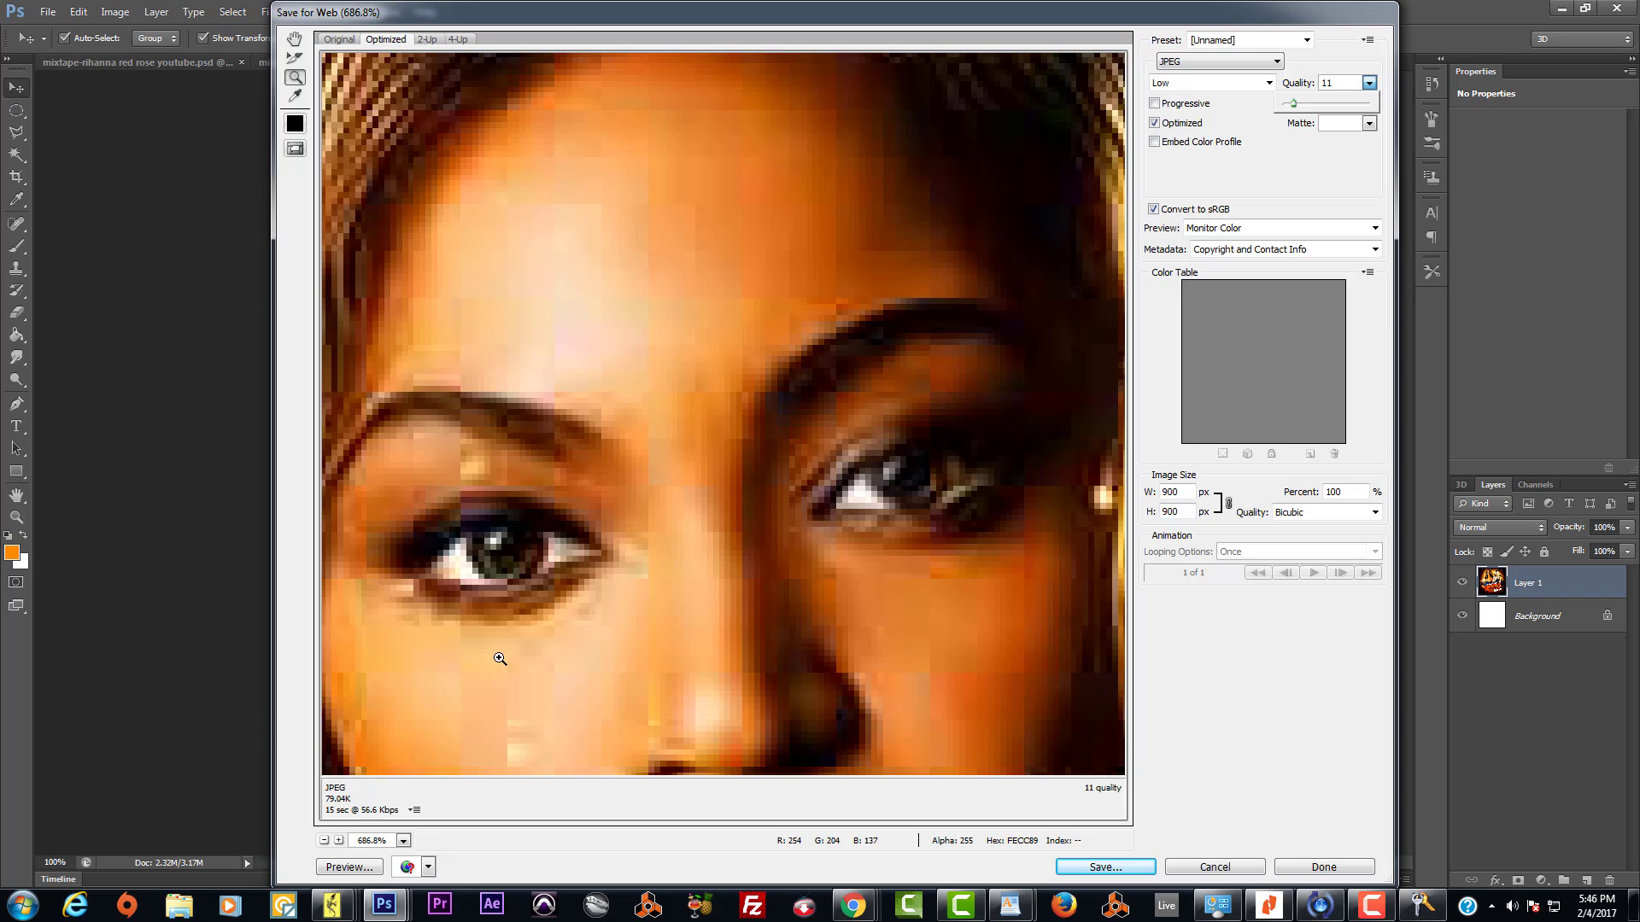
# Step: Examine the face in the low-quality preview at 800% and return the preview to actual pixels
pyautogui.click(572, 385)
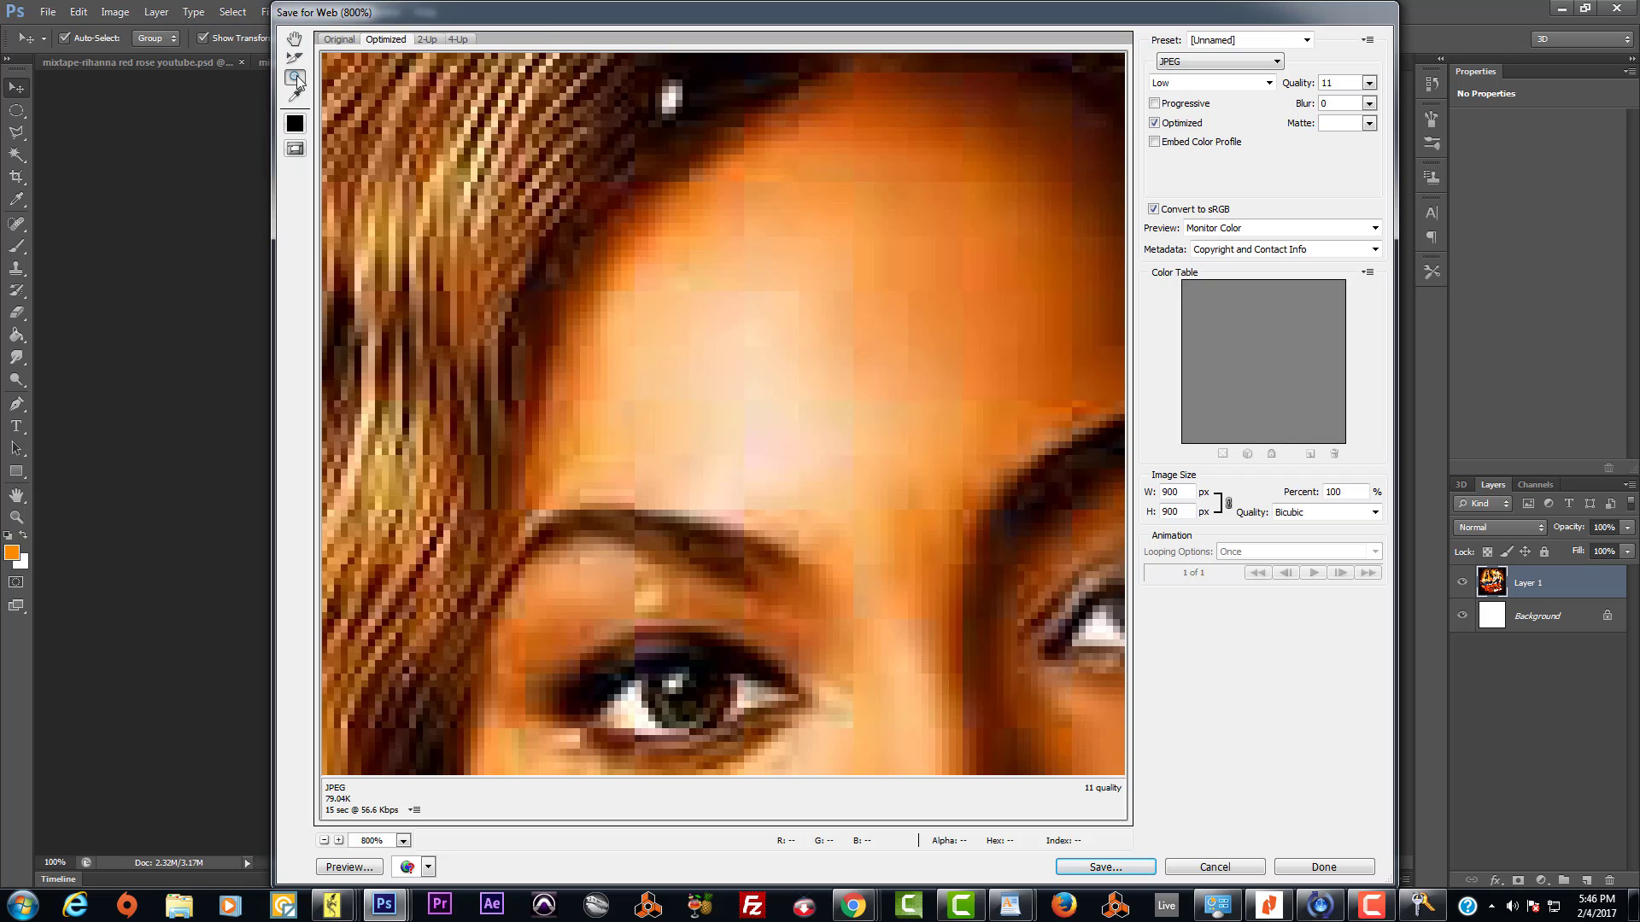
pyautogui.rightClick(408, 101)
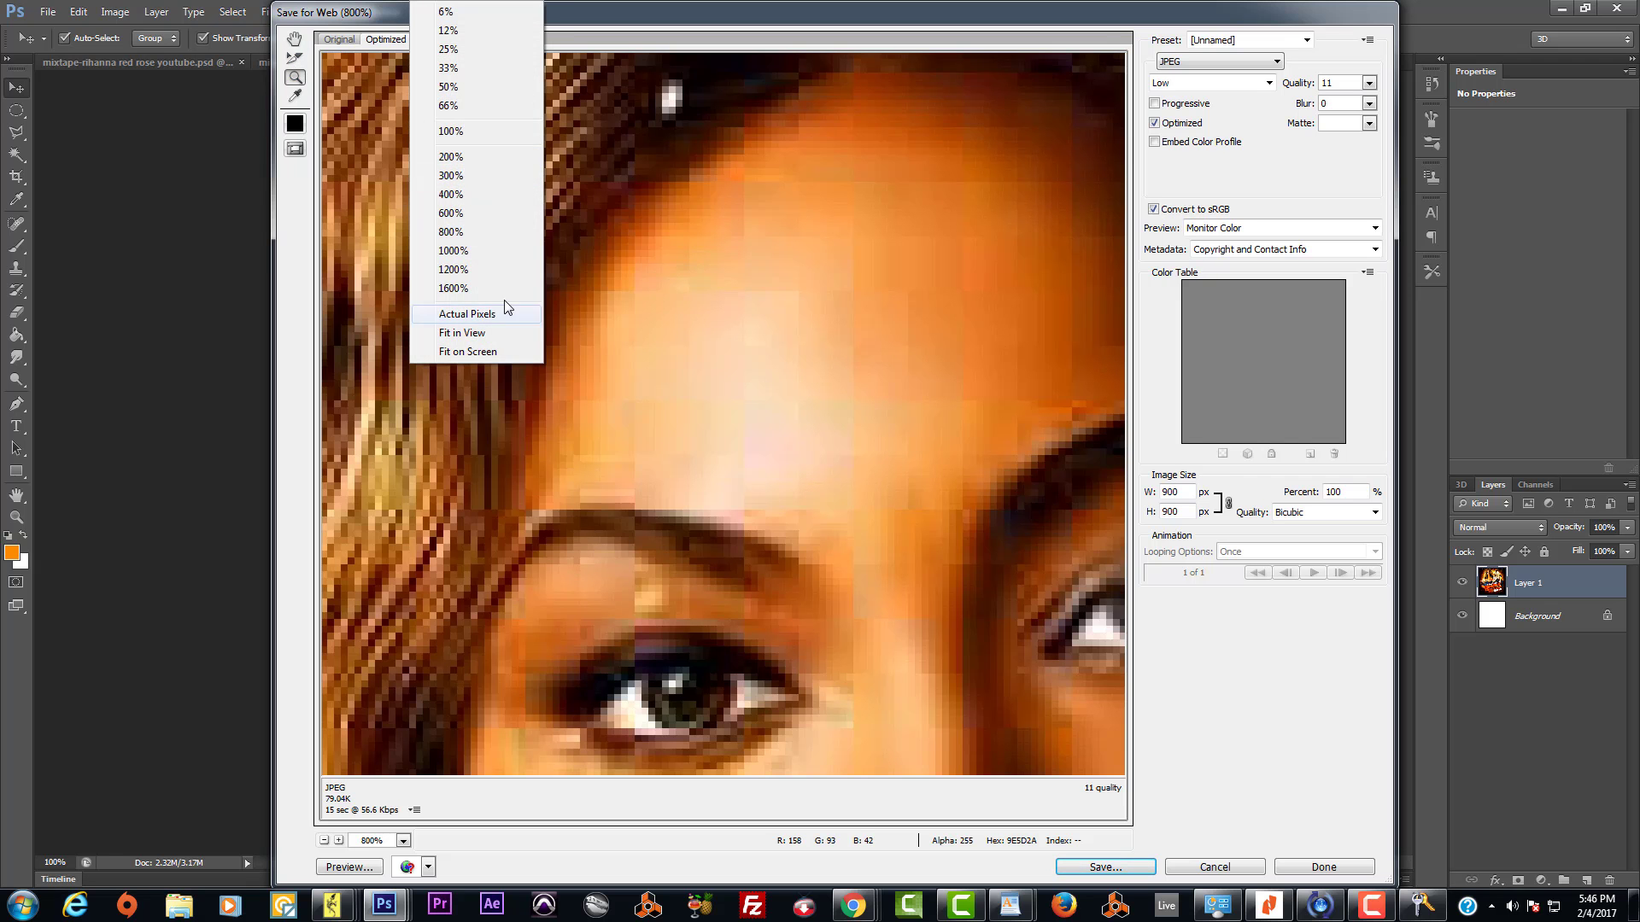
pyautogui.click(466, 315)
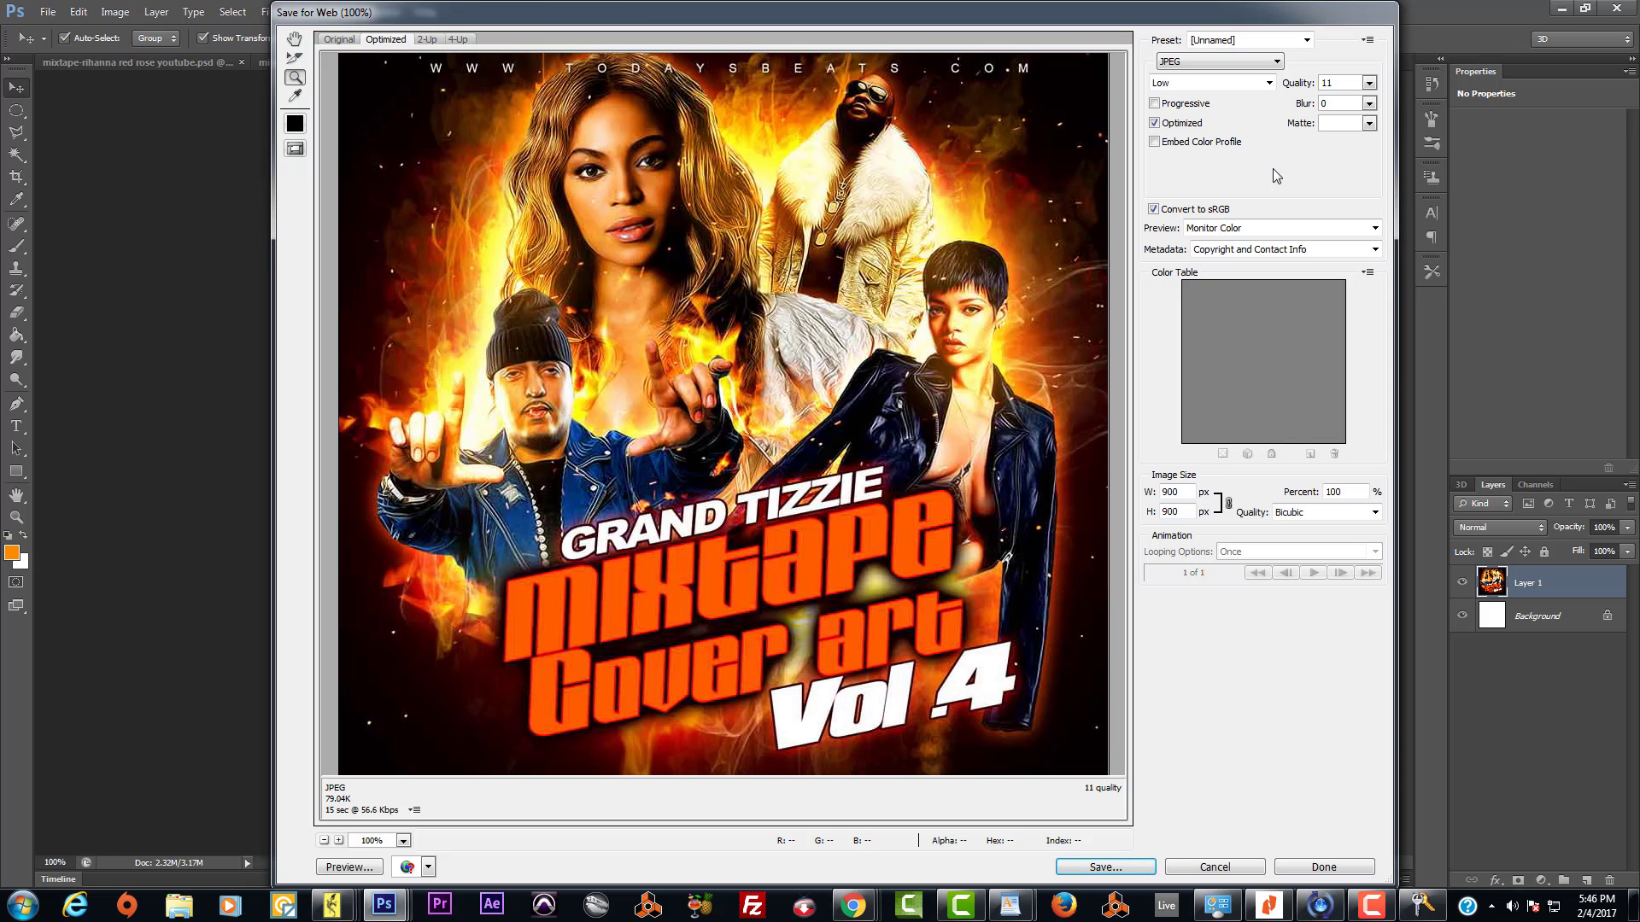
# Step: Raise the JPEG quality to 37, try slightly lower values, and set it to 40
pyautogui.click(1369, 83)
pyautogui.moveTo(1295, 104)
pyautogui.mouseDown()
pyautogui.moveTo(1369, 116)
pyautogui.moveTo(1318, 111)
pyautogui.mouseUp()
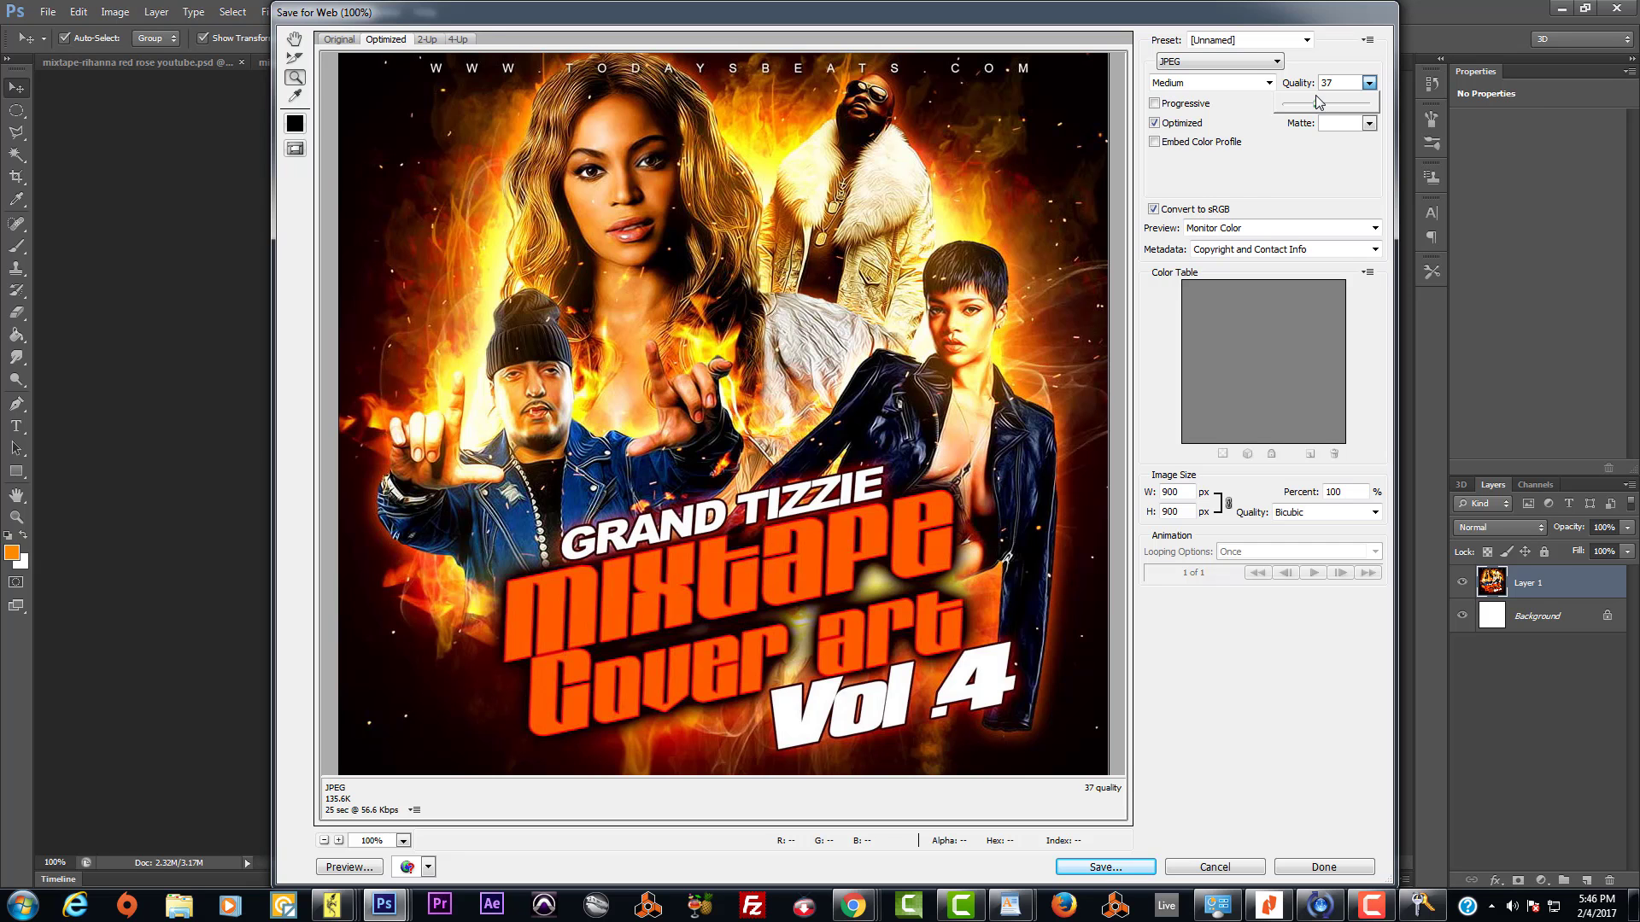
pyautogui.moveTo(1312, 109); pyautogui.dragTo(1307, 104)
pyautogui.moveTo(1309, 104); pyautogui.dragTo(1306, 106)
pyautogui.moveTo(1307, 109); pyautogui.dragTo(1304, 110)
pyautogui.moveTo(1307, 104); pyautogui.dragTo(1302, 105)
pyautogui.moveTo(1304, 104); pyautogui.dragTo(1318, 105)
# Step: Zoom the preview out to 50%, try very low JPEG quality, and set the quality to 100
pyautogui.click(324, 841)
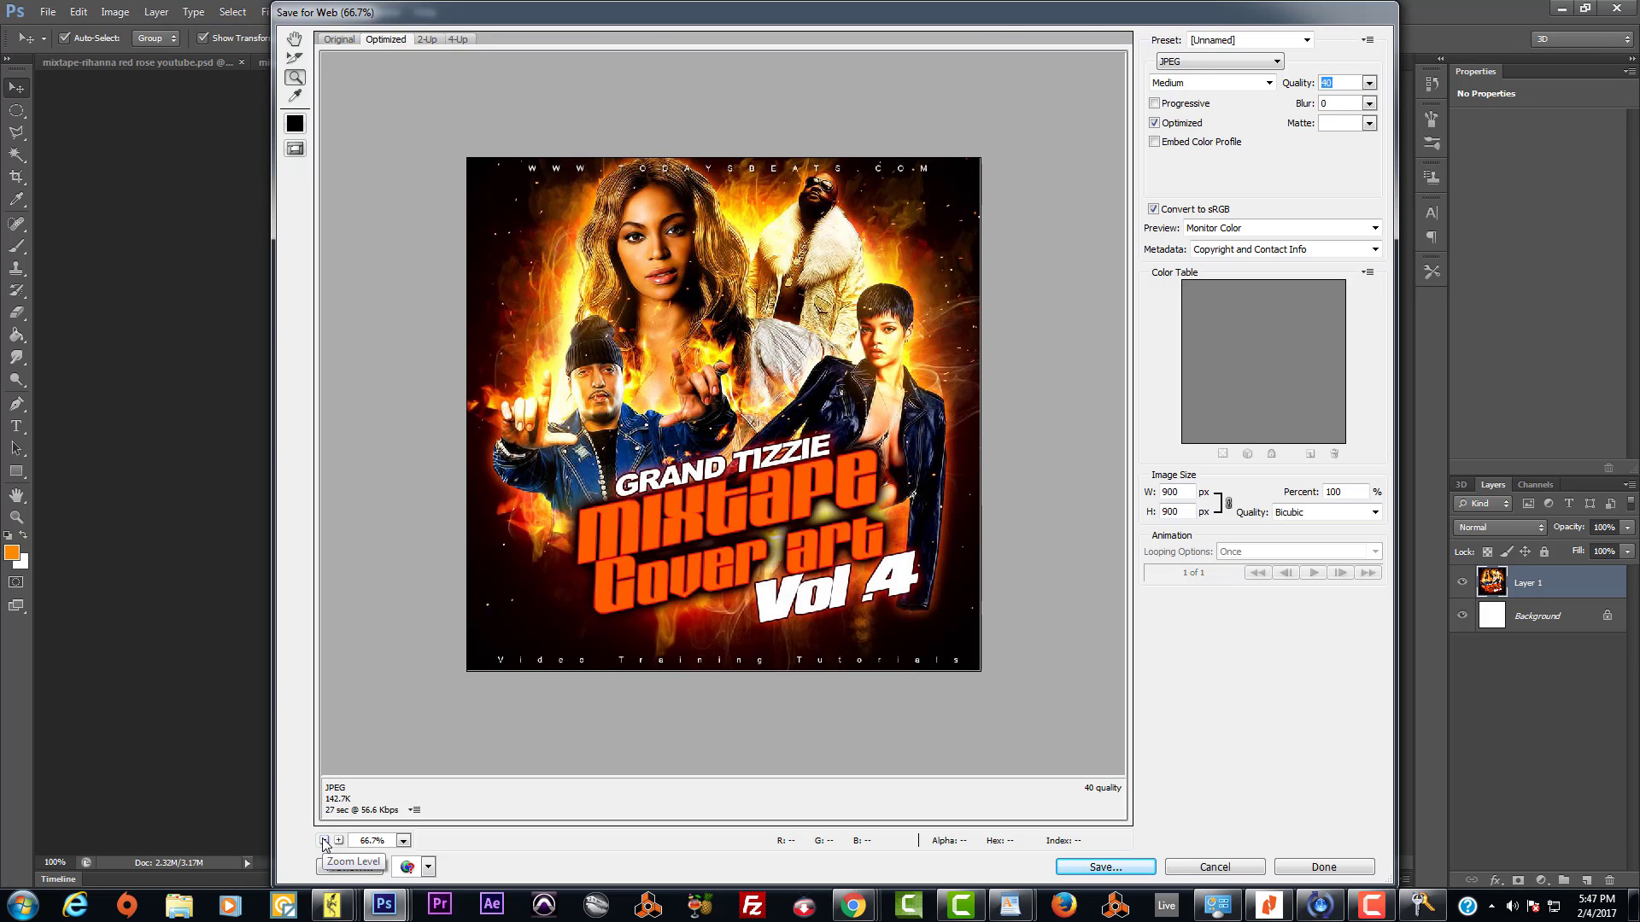
pyautogui.click(324, 841)
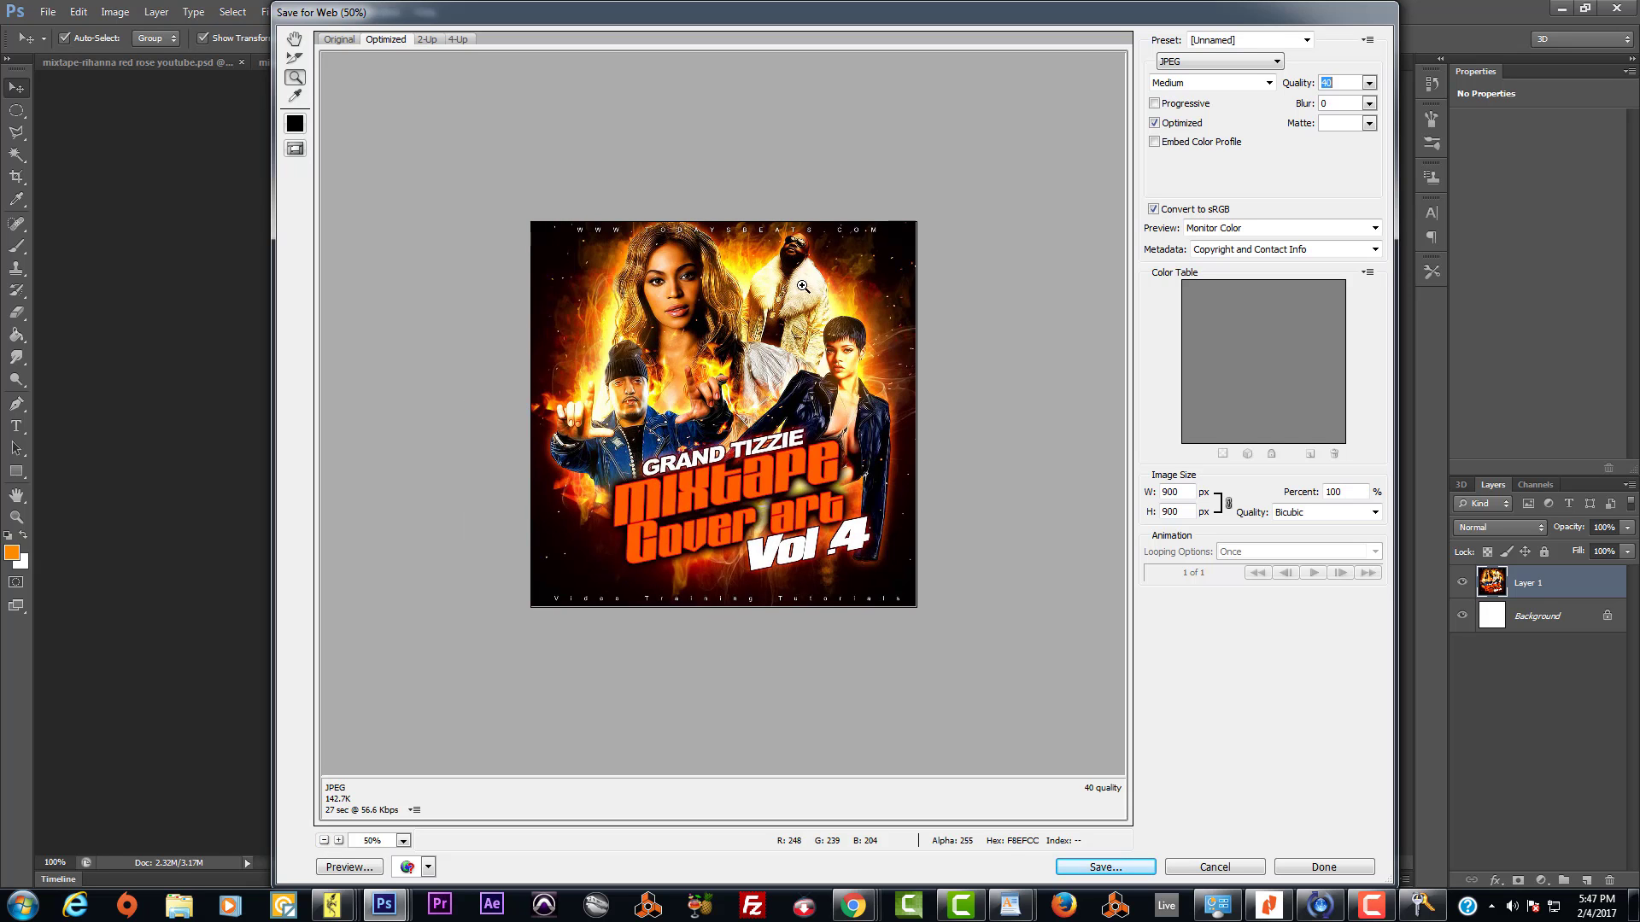
pyautogui.click(1369, 82)
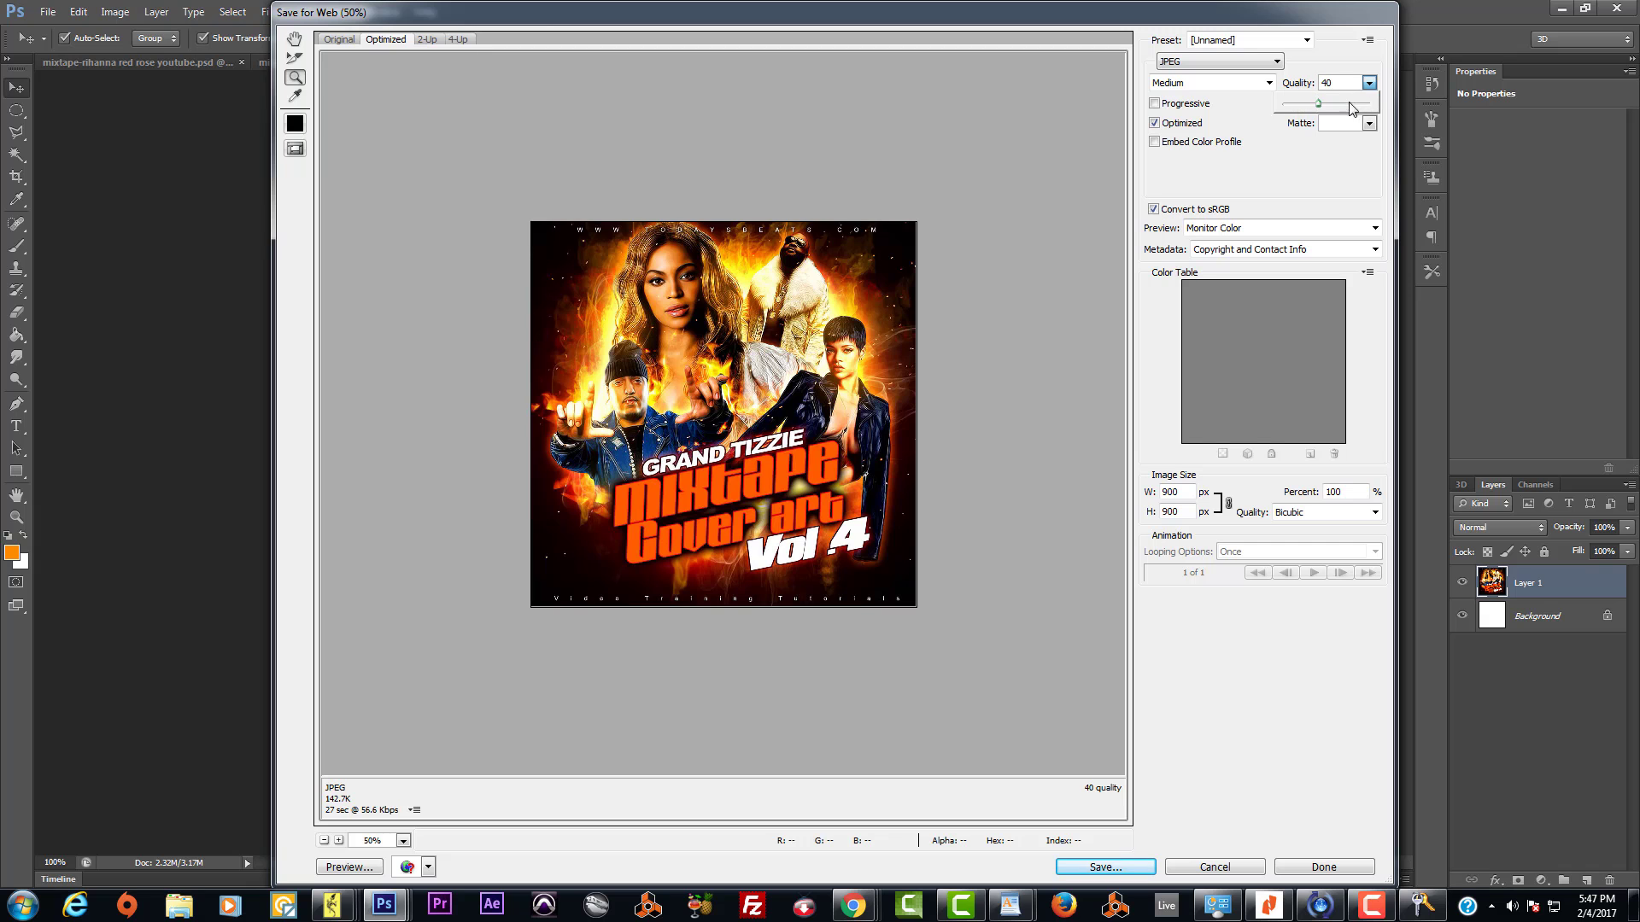
pyautogui.moveTo(1318, 103); pyautogui.dragTo(1288, 113)
pyautogui.moveTo(1286, 103); pyautogui.dragTo(1275, 105)
pyautogui.moveTo(1289, 104); pyautogui.dragTo(1384, 116)
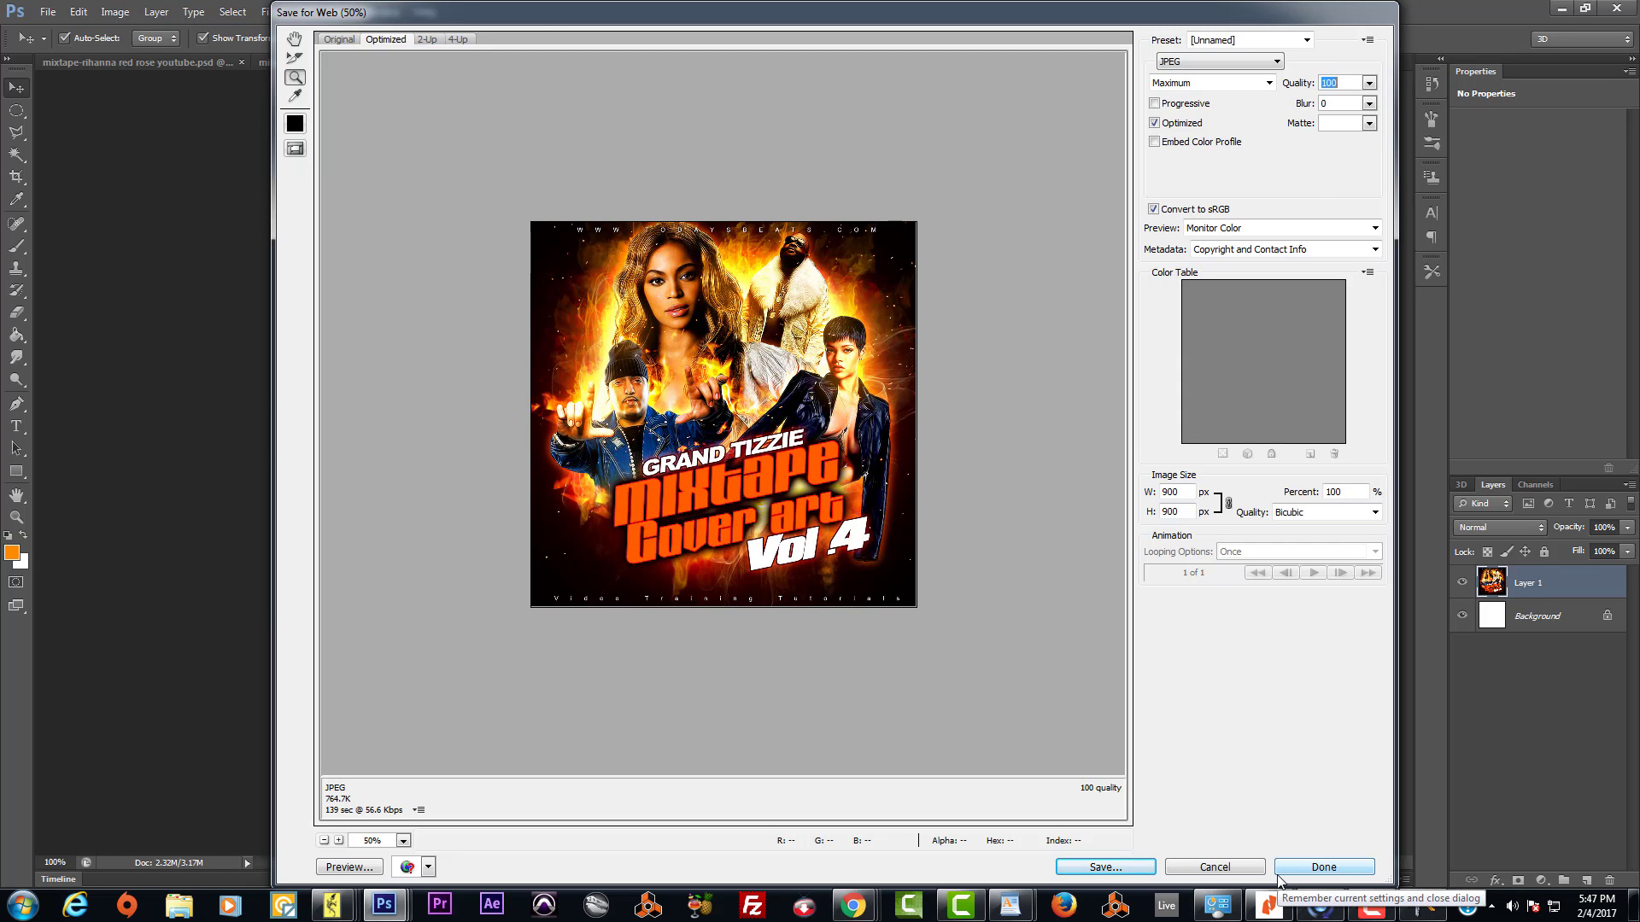
# Step: Examine the whole cover preview at actual pixels with JPEG quality 100, and leave Save for Web without saving
pyautogui.click(403, 842)
pyautogui.click(395, 782)
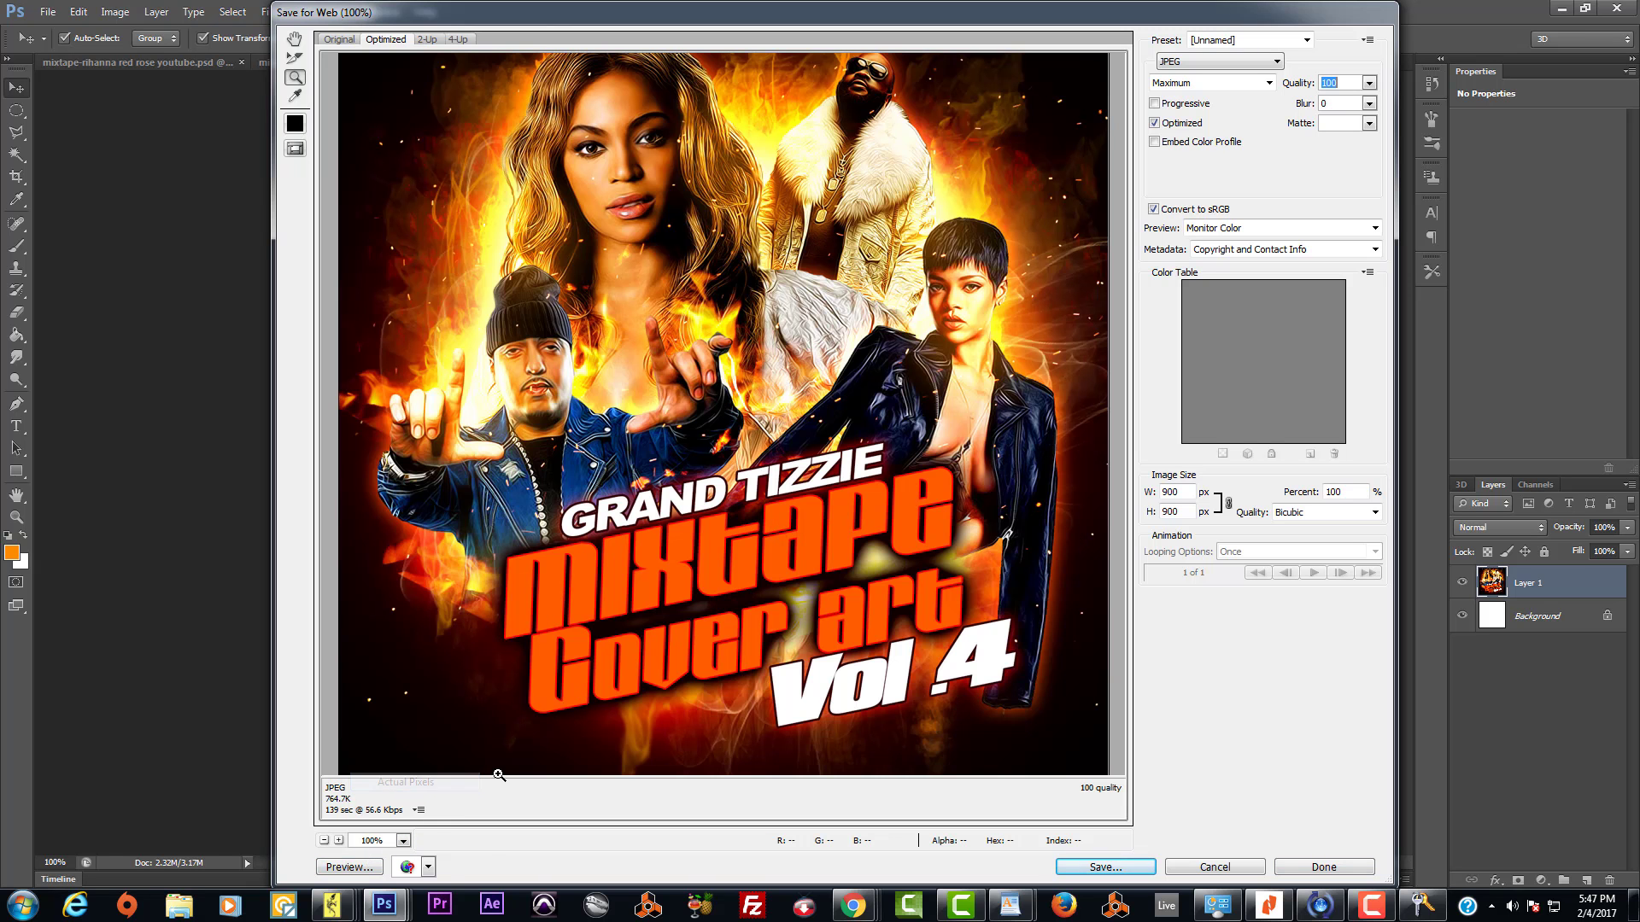
pyautogui.scroll(-1, 727, 600)
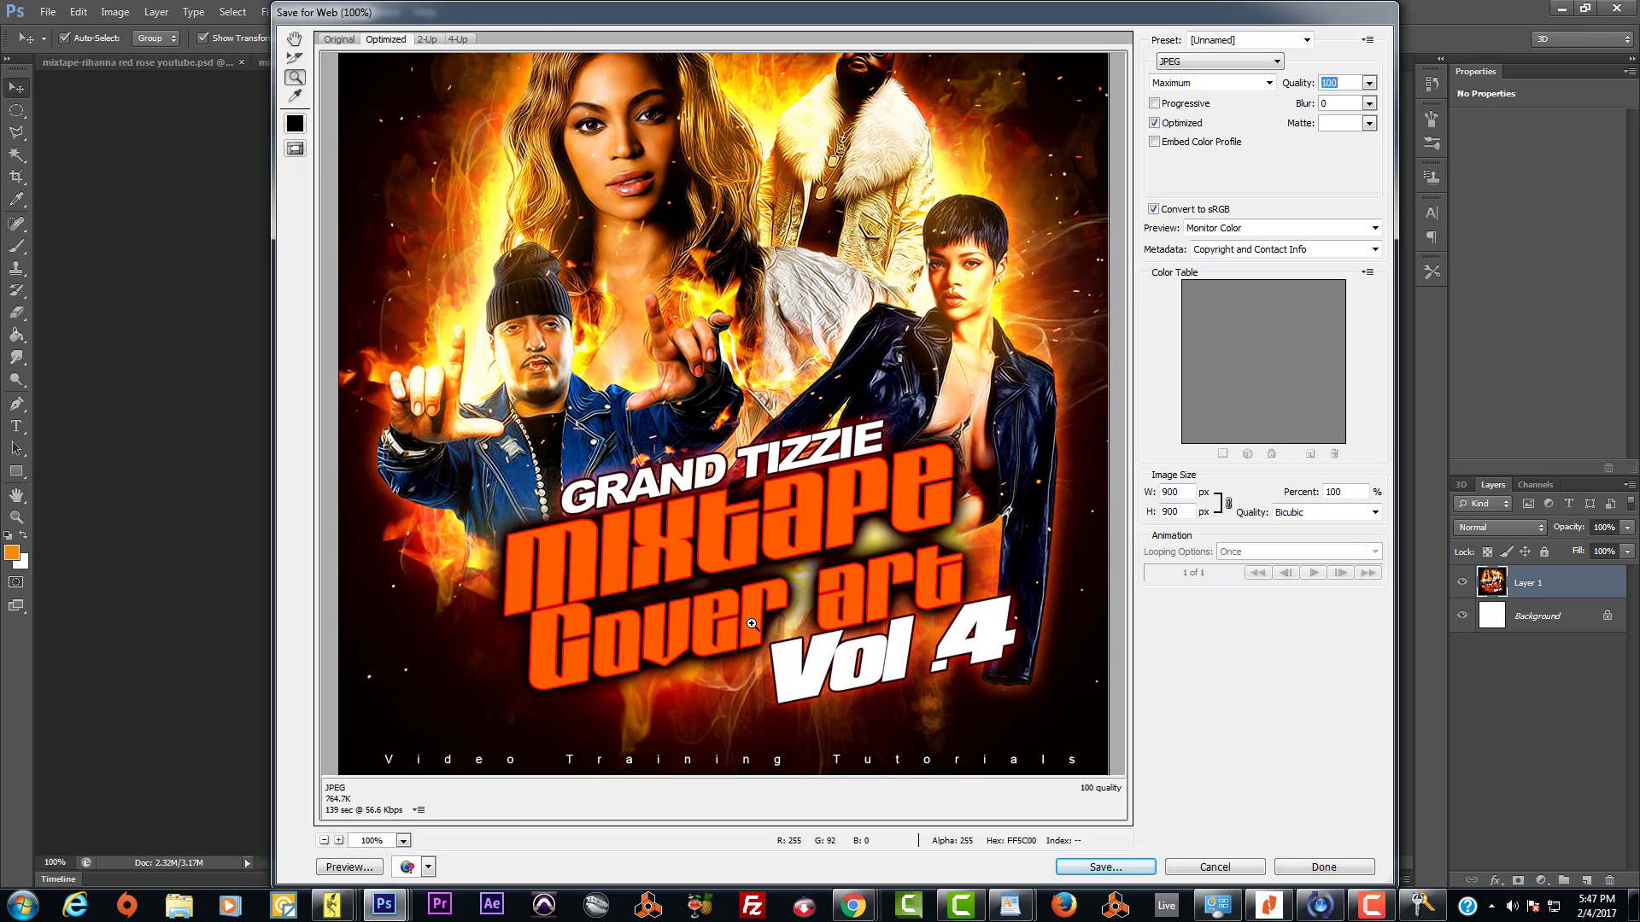
pyautogui.scroll(2, 979, 515)
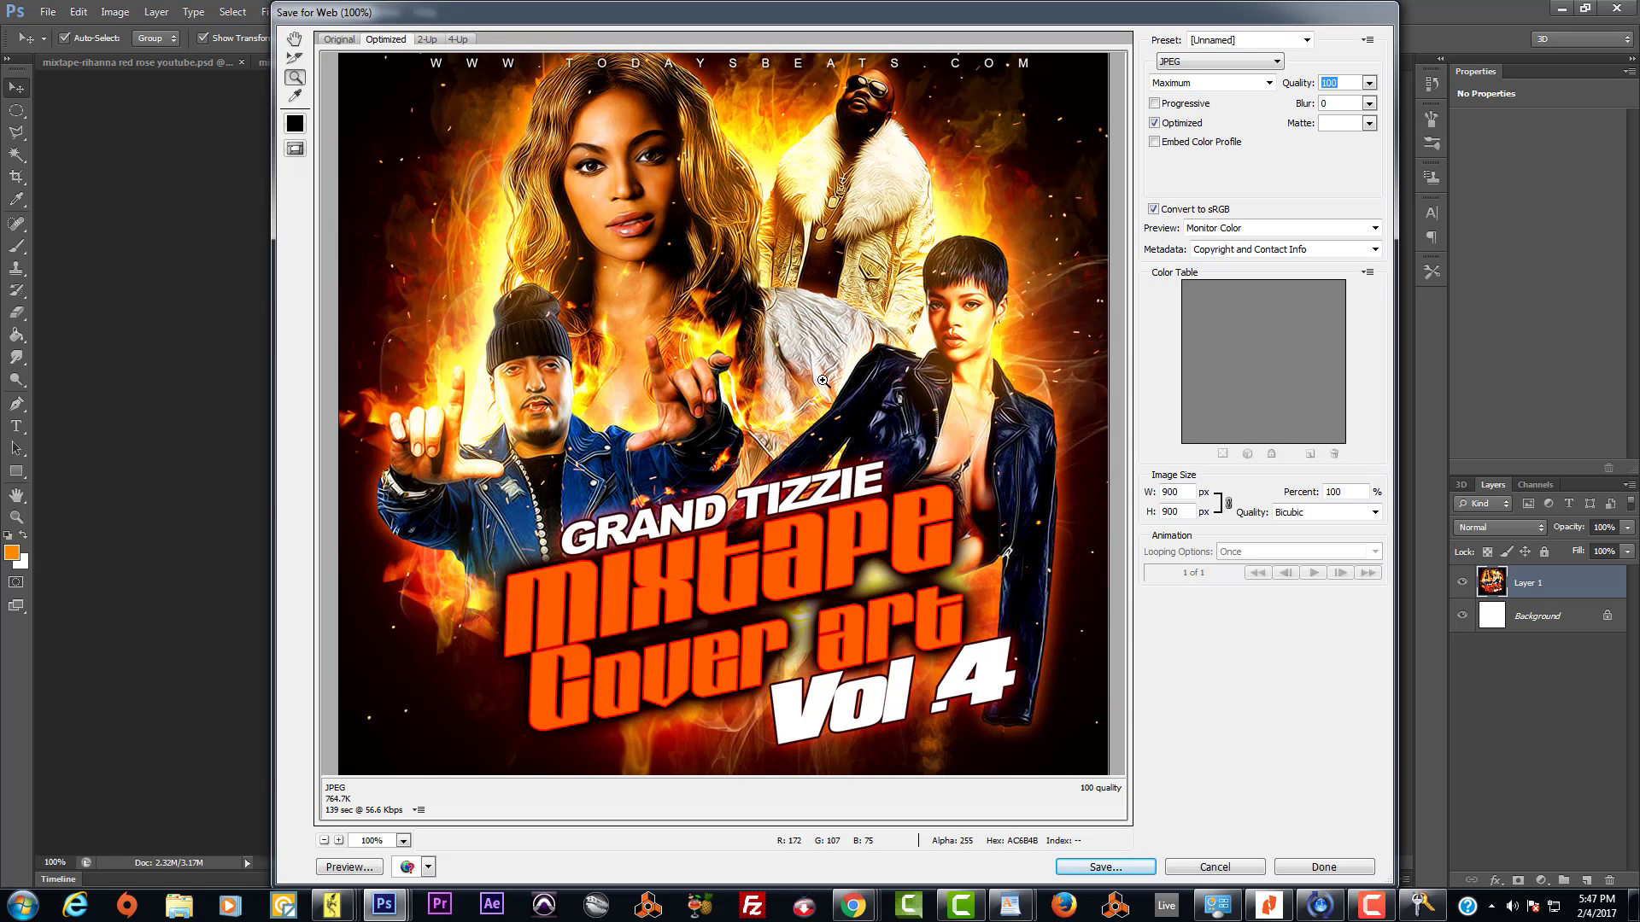
pyautogui.click(1201, 868)
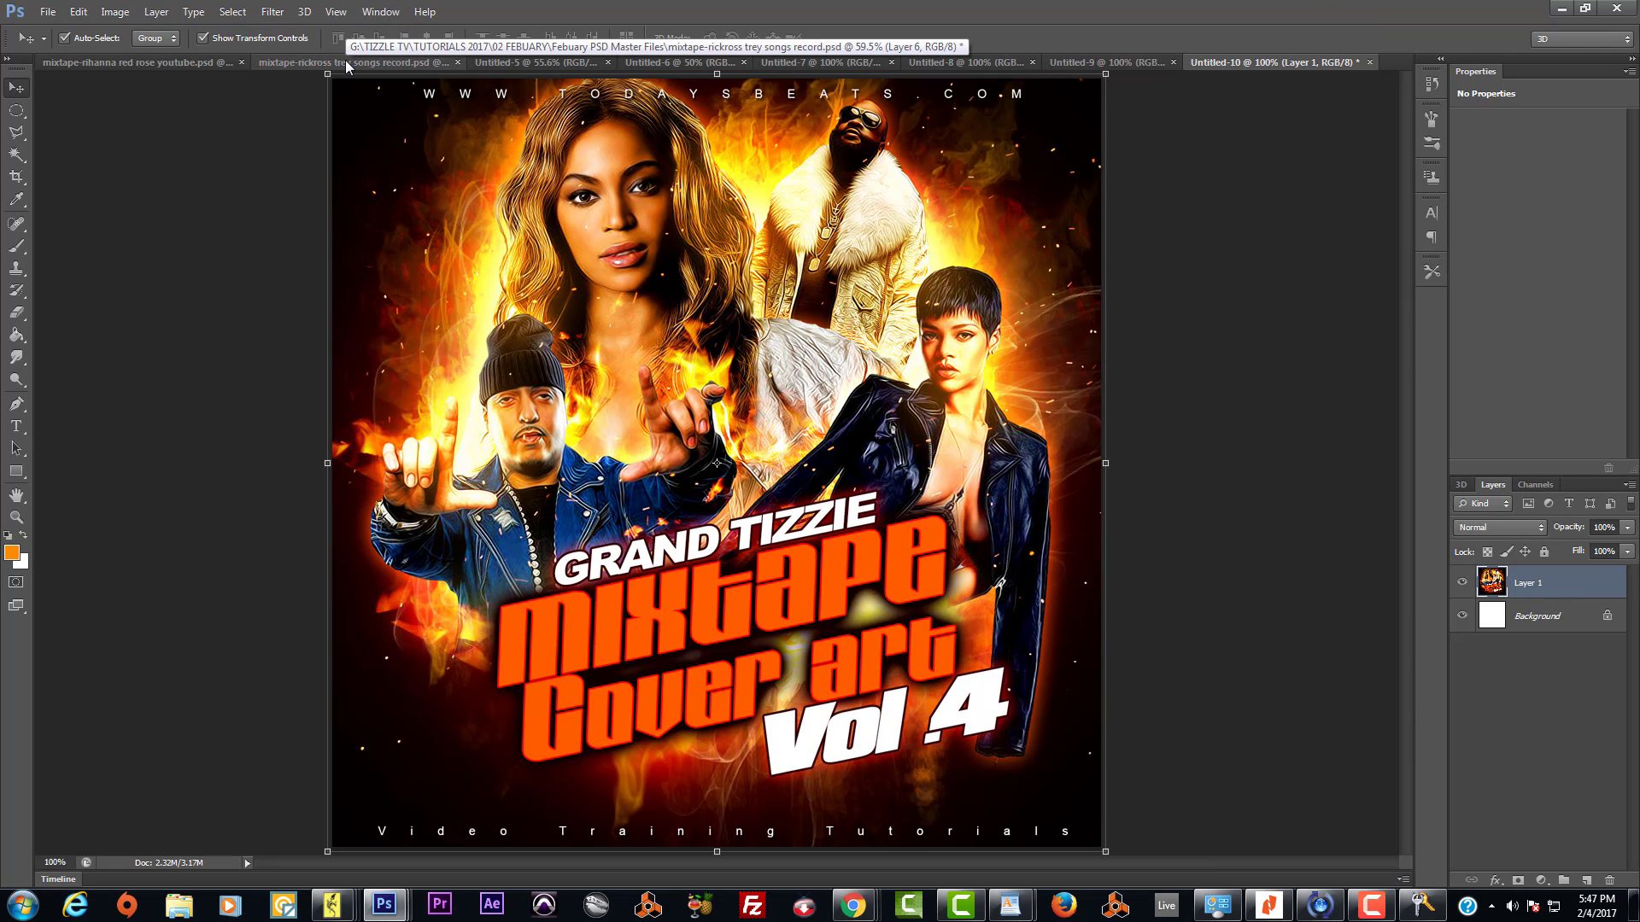
# Step: Review the Untitled-5, Rick Ross record and Rihanna red rose cover documents, ending on the Rick Ross record cover
pyautogui.click(555, 64)
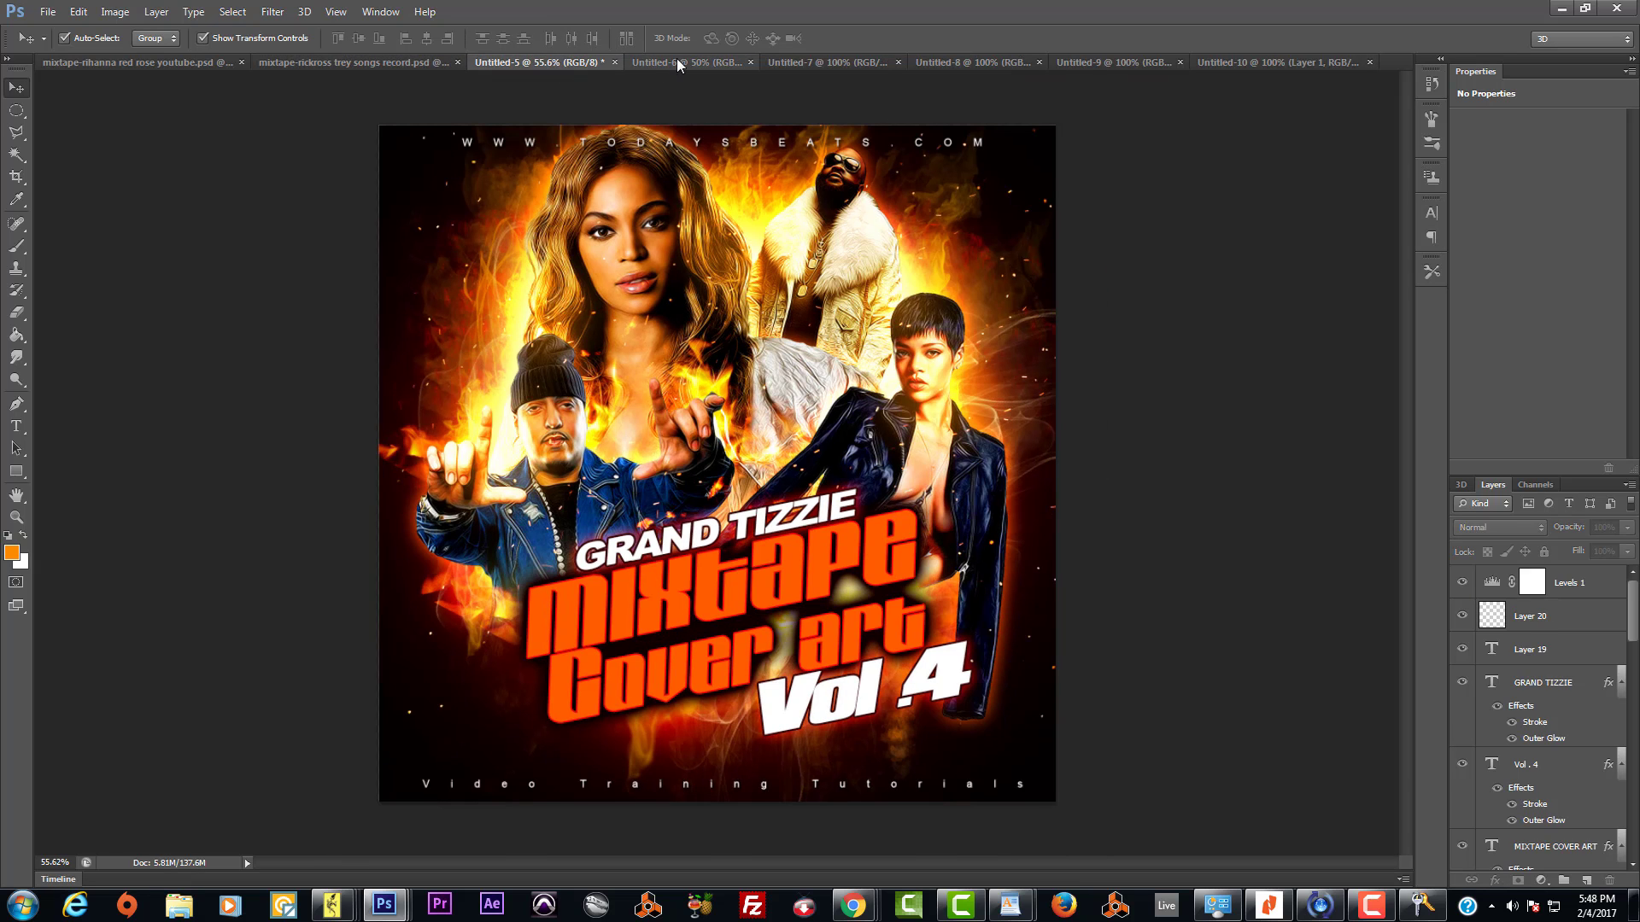
pyautogui.click(351, 65)
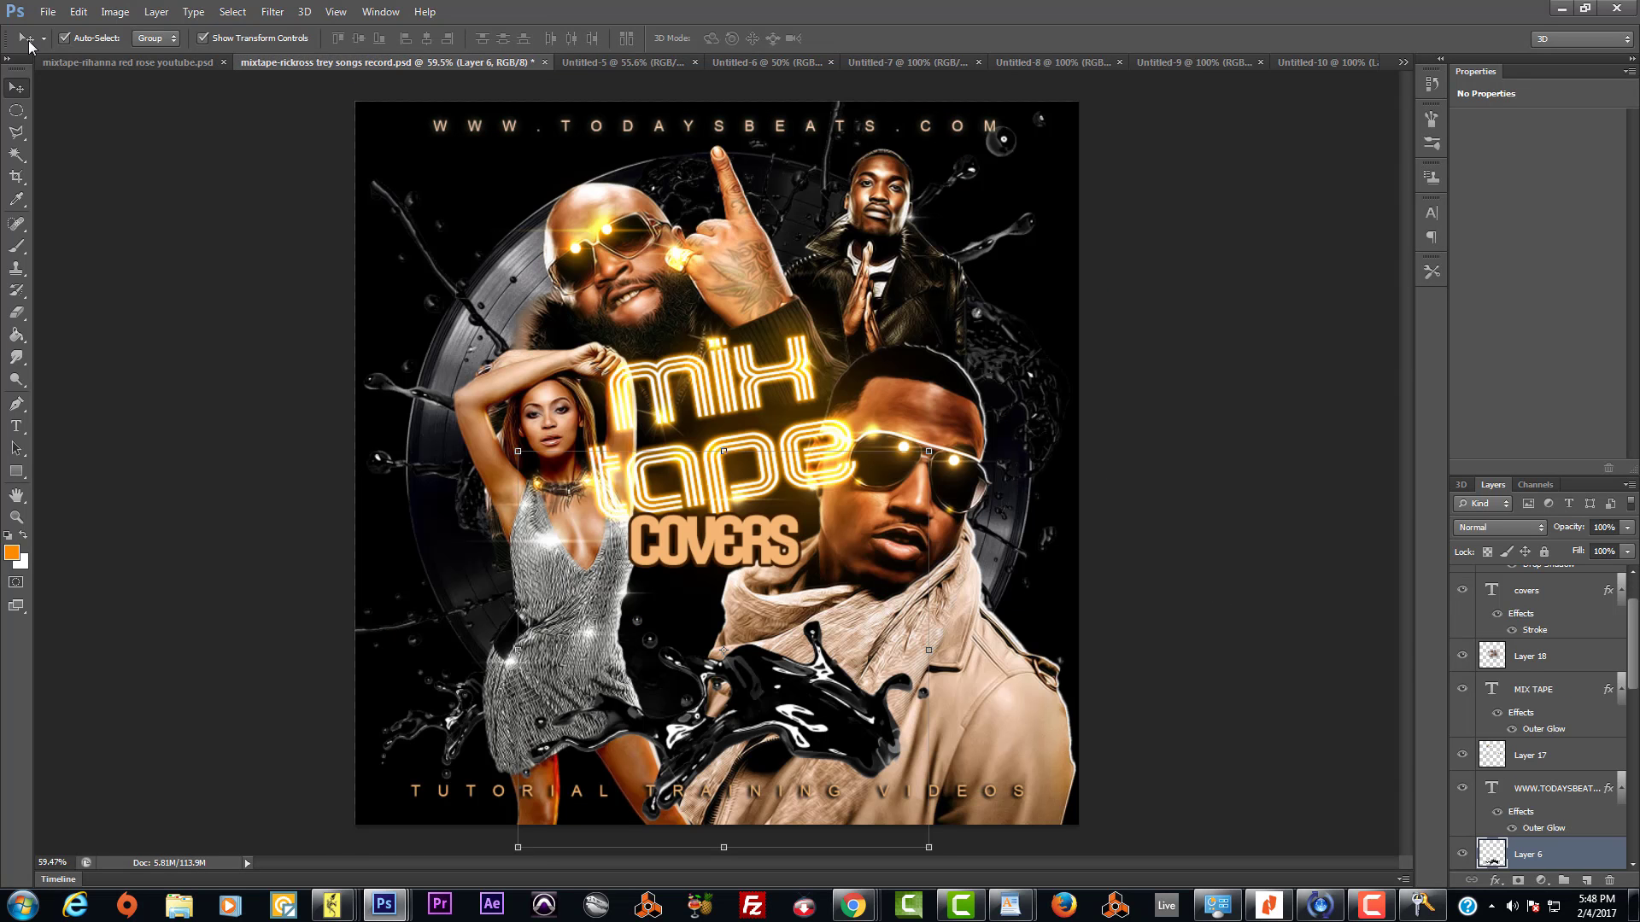
pyautogui.click(111, 61)
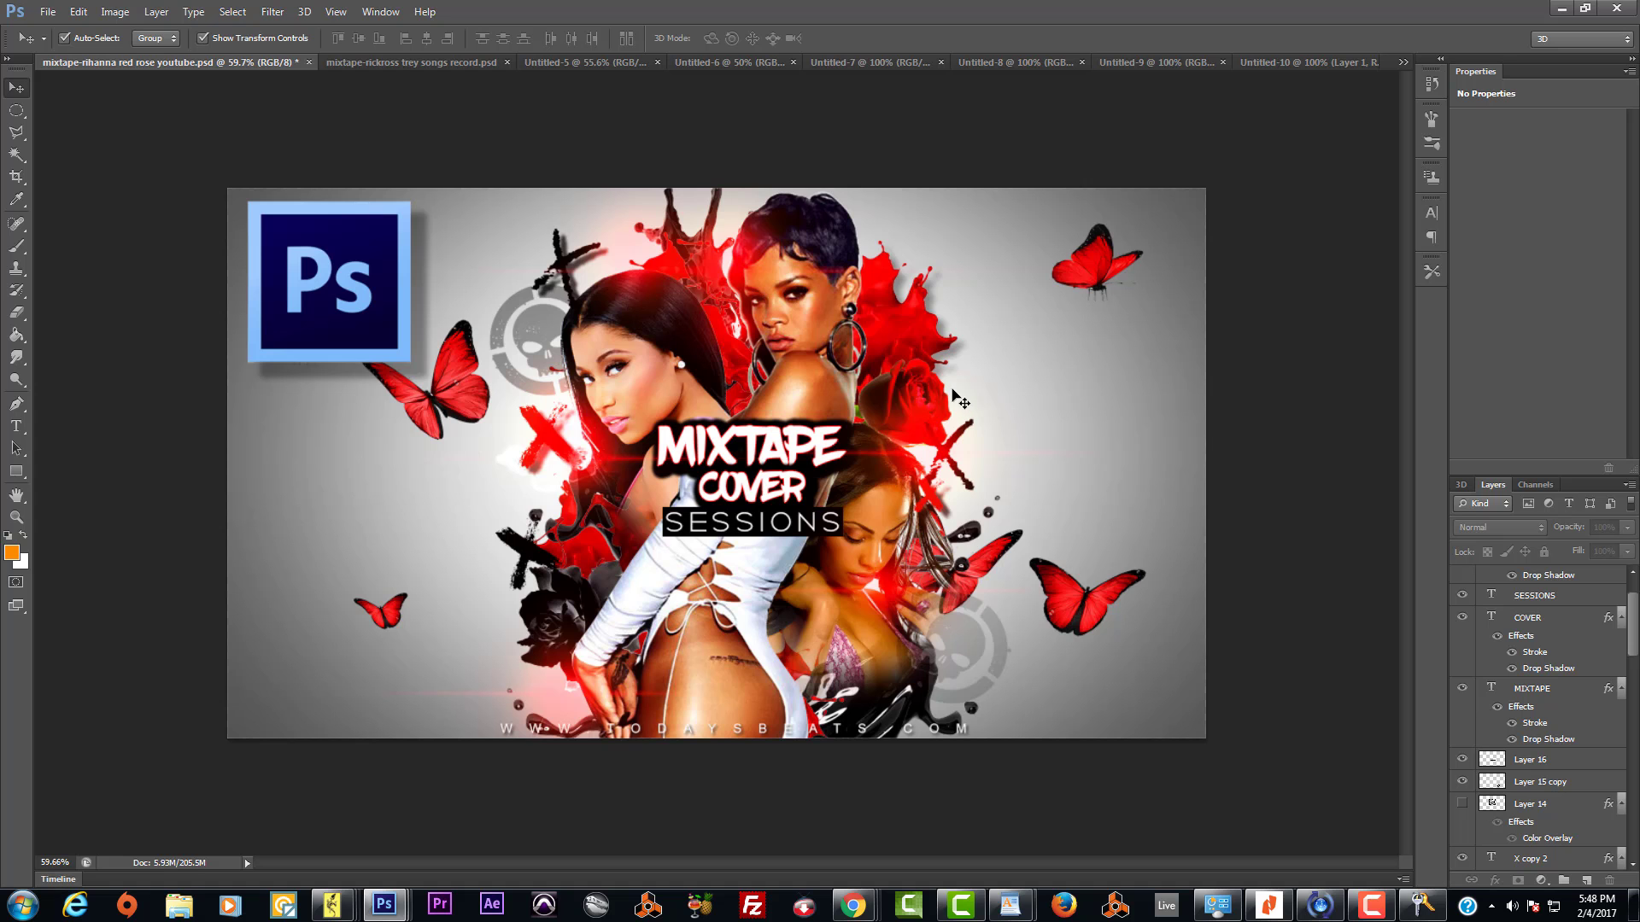
pyautogui.click(388, 65)
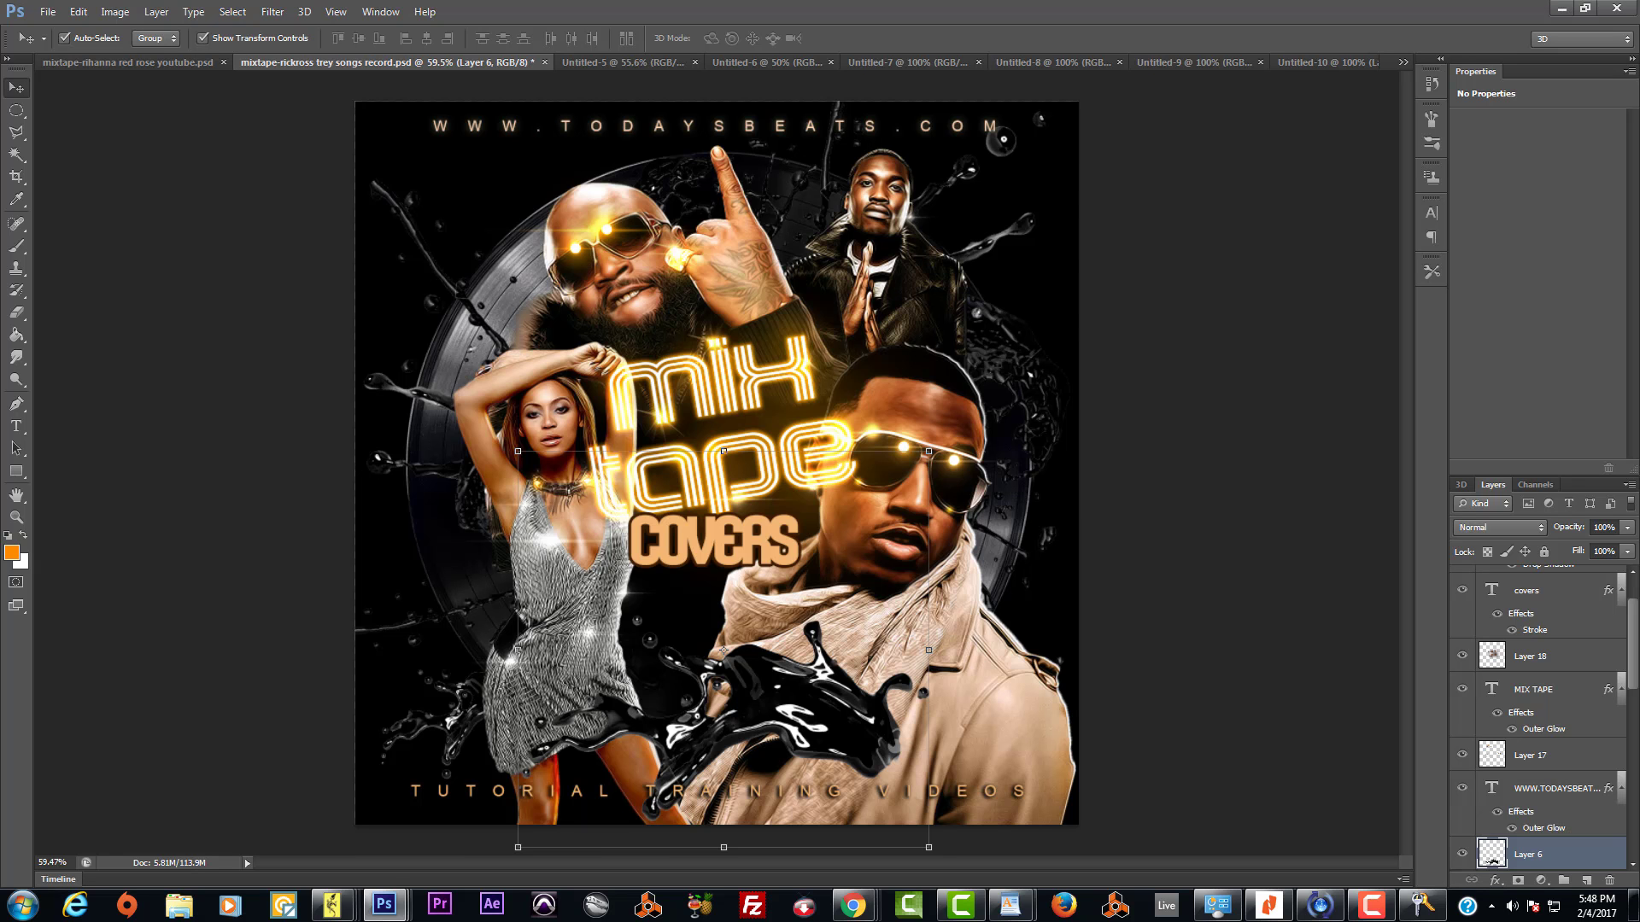
# Step: Switch to Chrome and bring up the todaysbeats.com subscription page with the VIP membership plans
pyautogui.hotkey('alt', 'Tab')
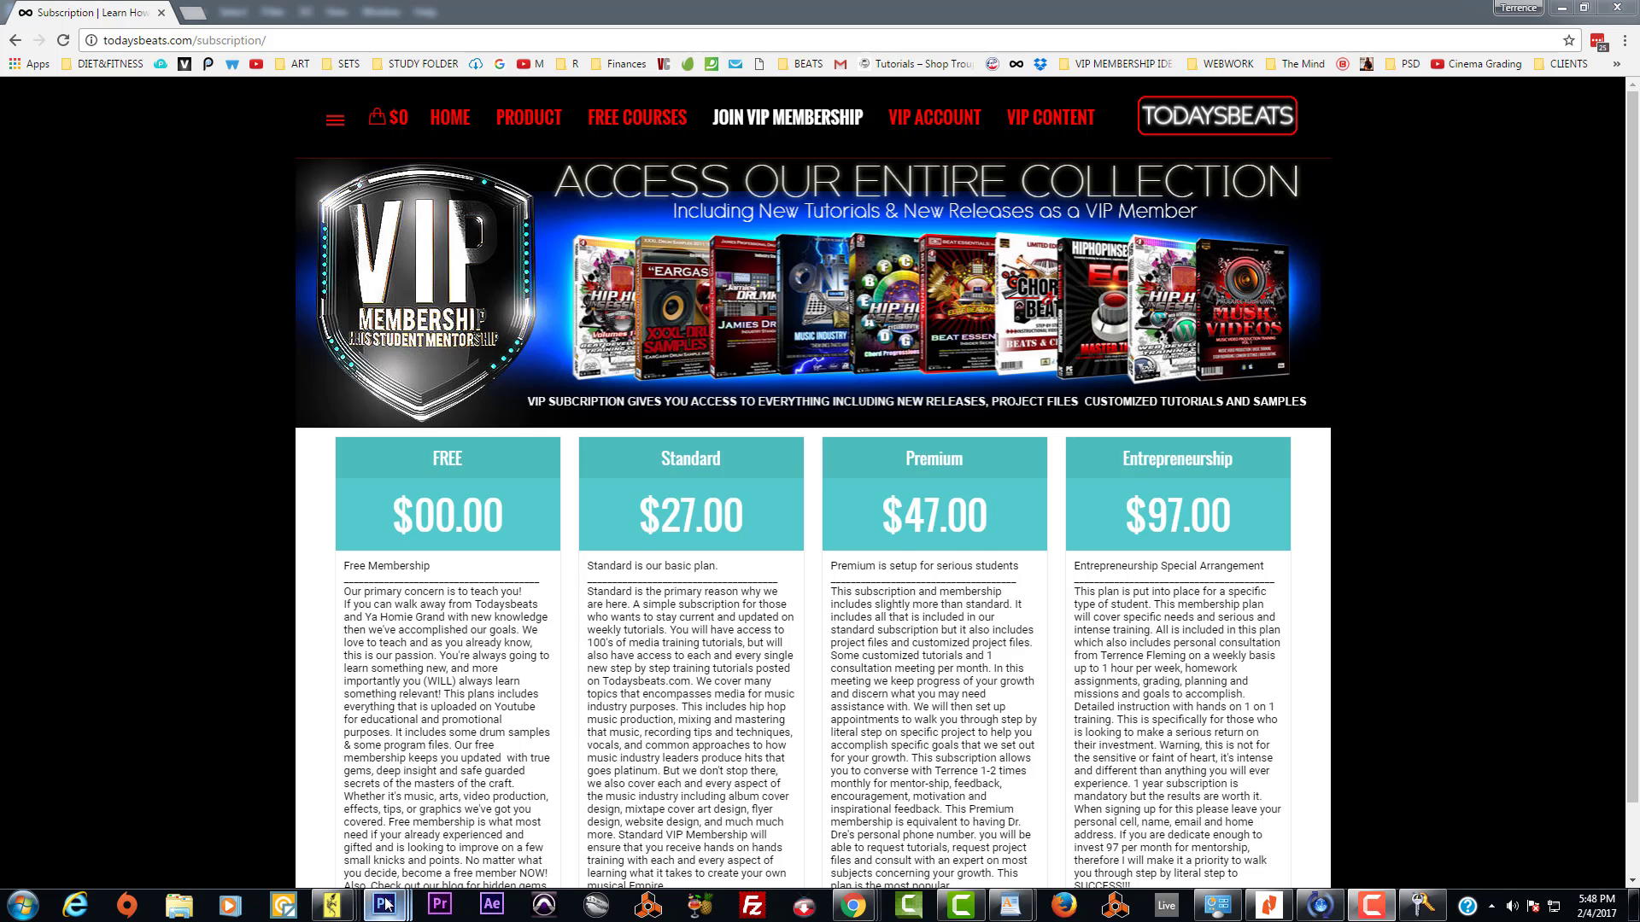
pyautogui.moveTo(385, 904)
pyautogui.click(120, 833)
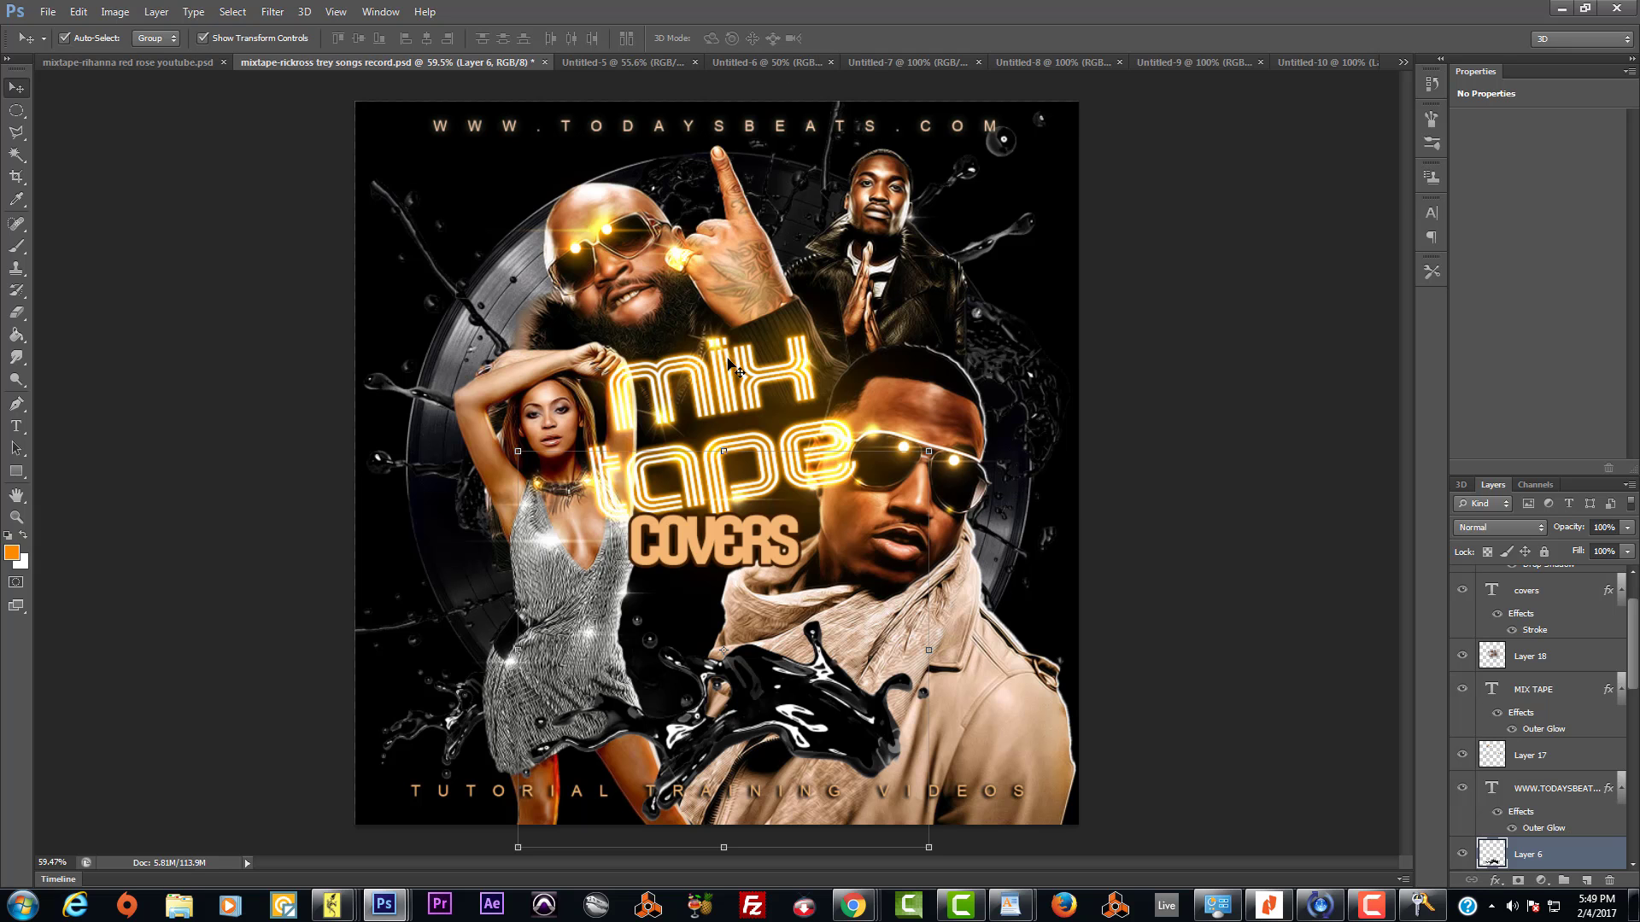
pyautogui.click(1564, 11)
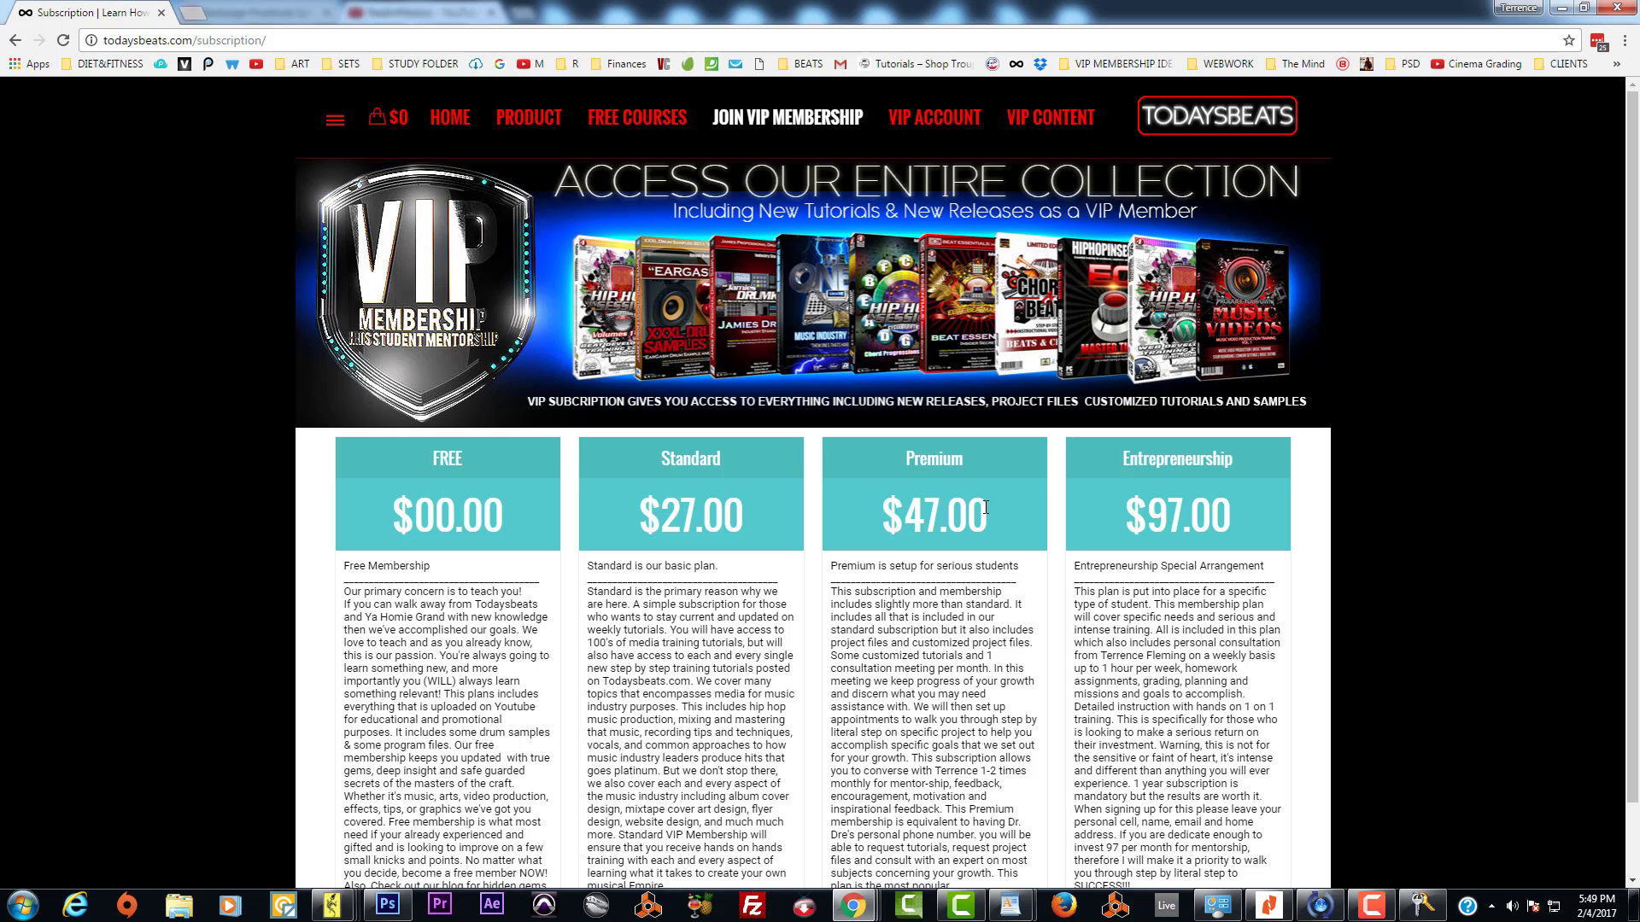
# Step: Point out the Premium, Entrepreneurship and Standard plan prices and the Premium description by highlighting their text
pyautogui.moveTo(987, 510); pyautogui.dragTo(877, 503)
pyautogui.moveTo(1204, 510); pyautogui.dragTo(1133, 526)
pyautogui.moveTo(1121, 512); pyautogui.dragTo(1230, 528)
pyautogui.moveTo(980, 519)
pyautogui.mouseDown()
pyautogui.moveTo(996, 520)
pyautogui.moveTo(969, 540)
pyautogui.mouseUp()
pyautogui.moveTo(656, 502); pyautogui.dragTo(967, 443)
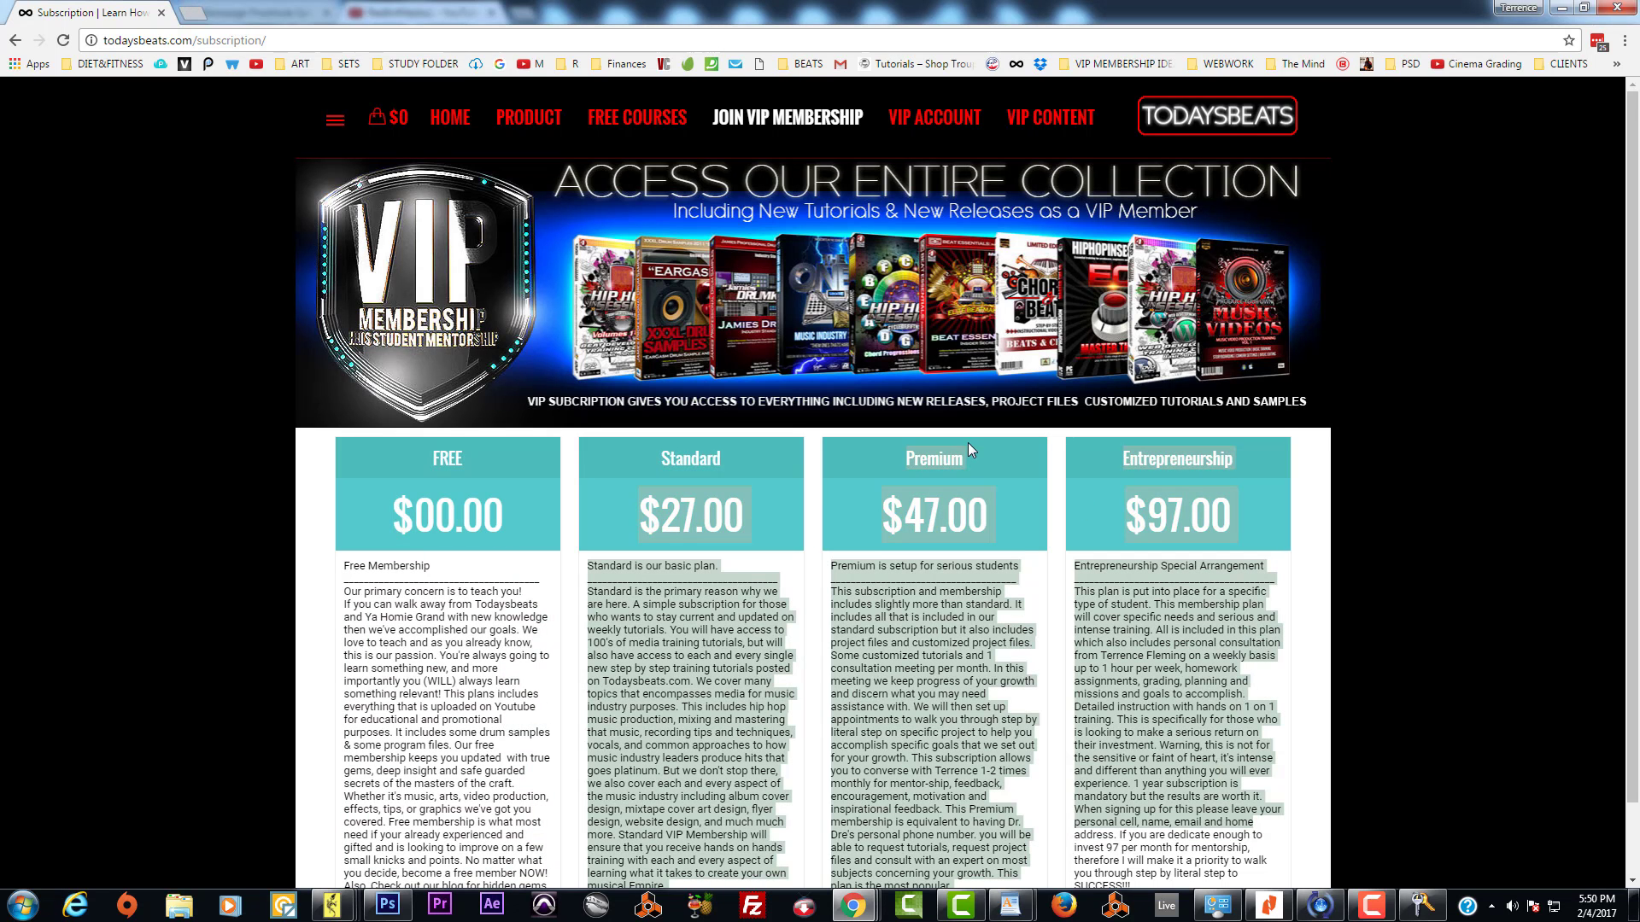
pyautogui.click(979, 511)
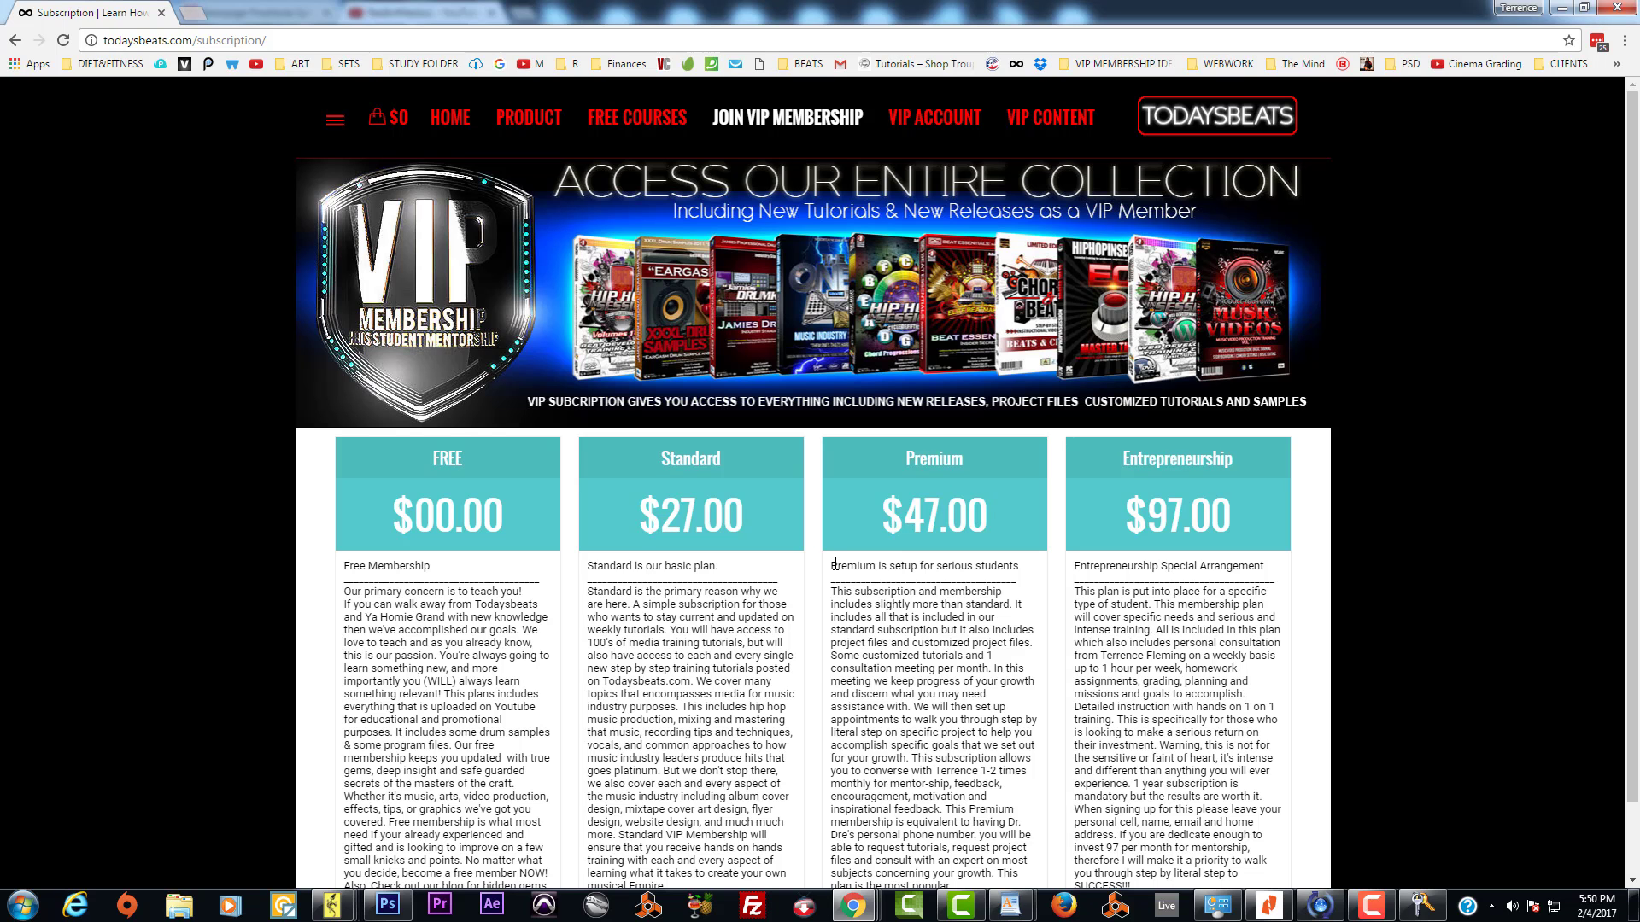
pyautogui.moveTo(832, 566); pyautogui.dragTo(876, 568)
pyautogui.moveTo(1131, 507); pyautogui.dragTo(1205, 515)
# Step: Switch back to Photoshop and look through the untitled cover canvases, from Untitled-5 to the finished cover in Untitled-10
pyautogui.click(393, 905)
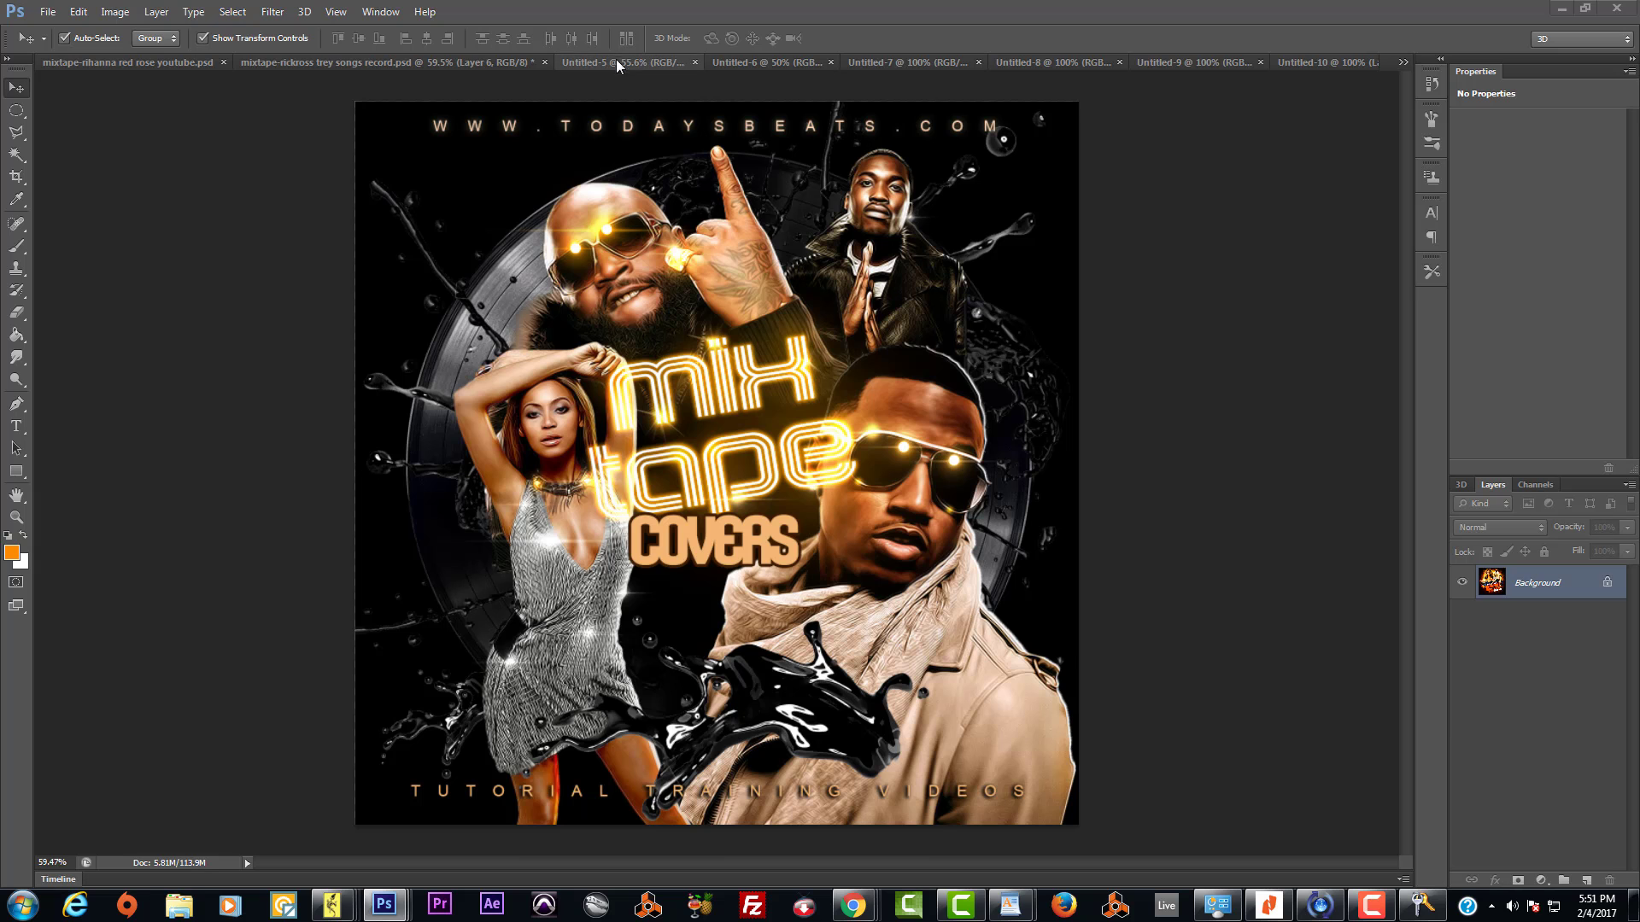
pyautogui.click(649, 63)
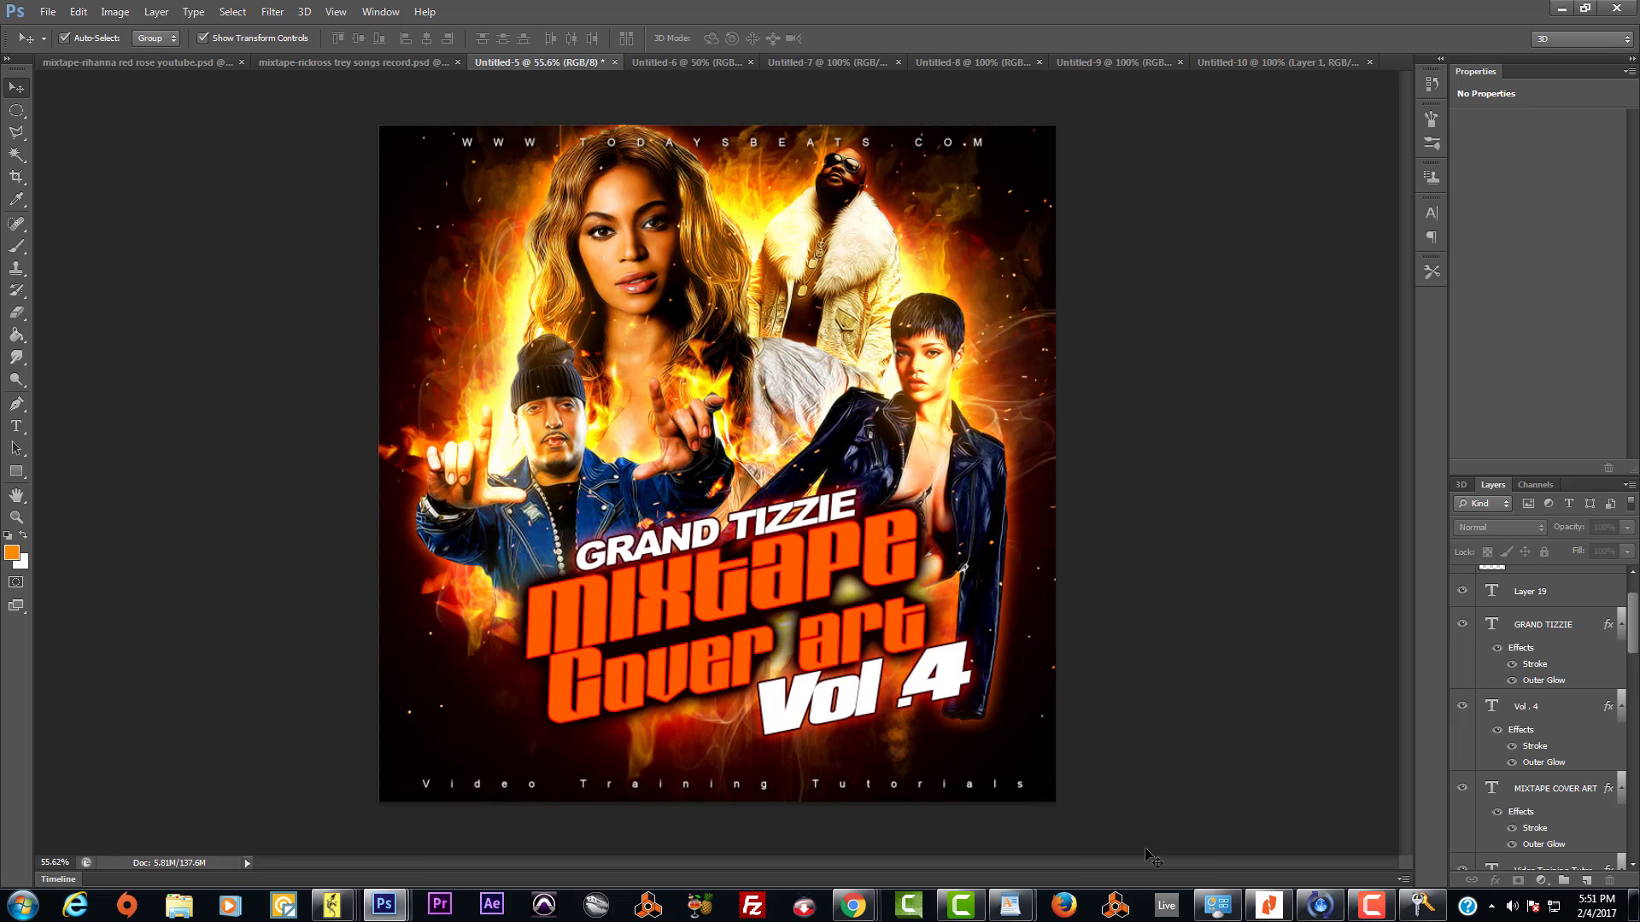
pyautogui.click(820, 63)
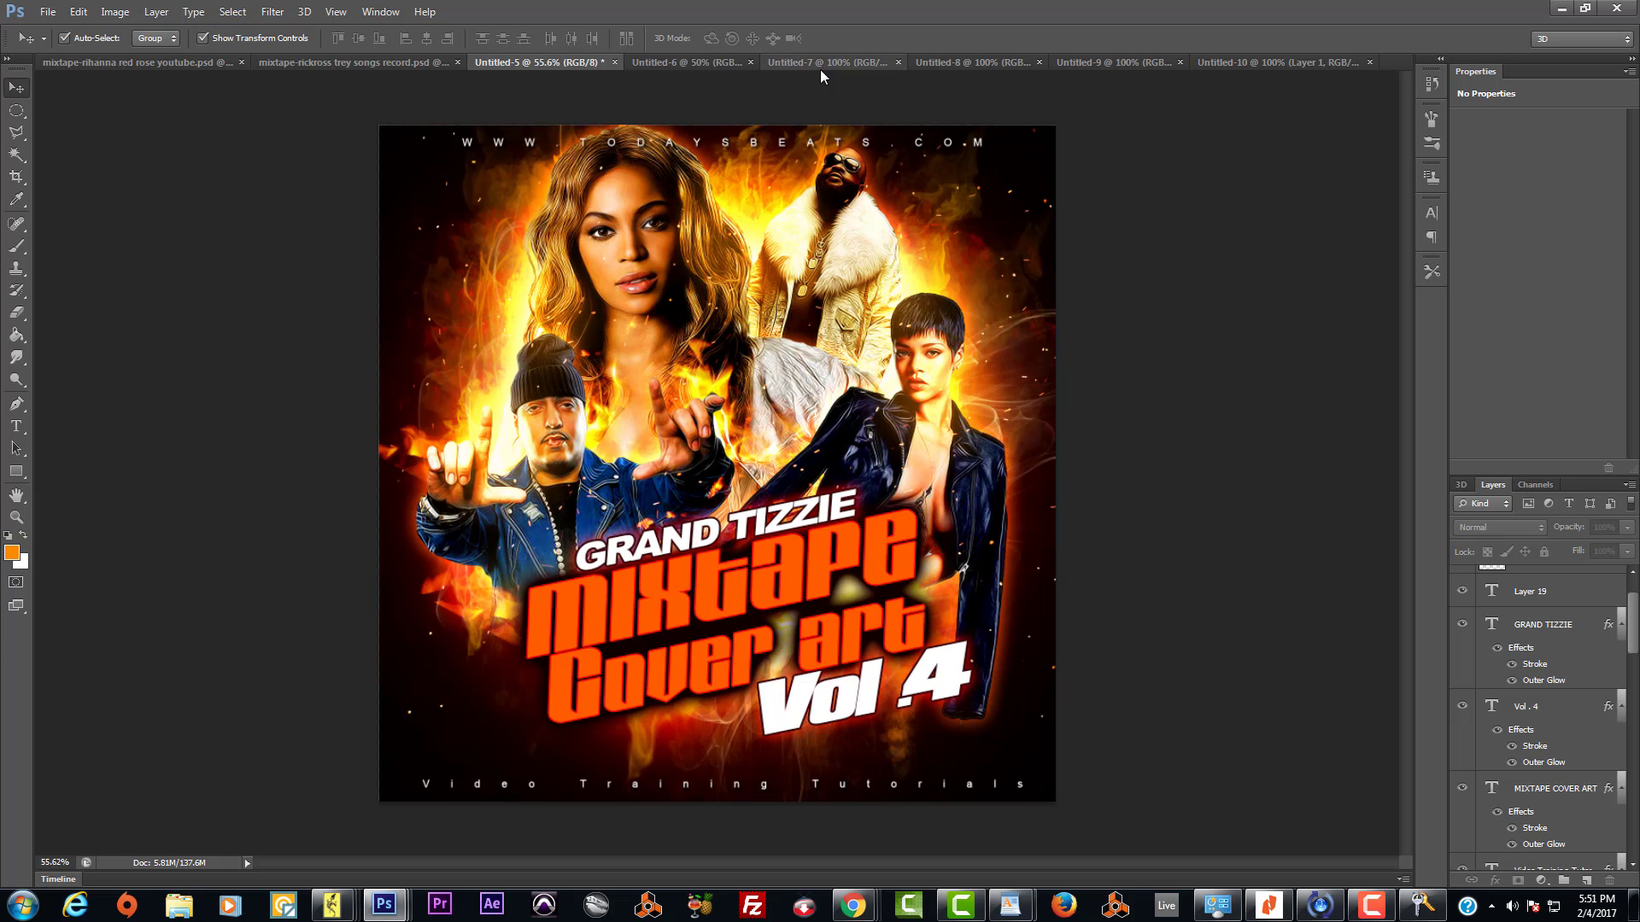
pyautogui.click(961, 64)
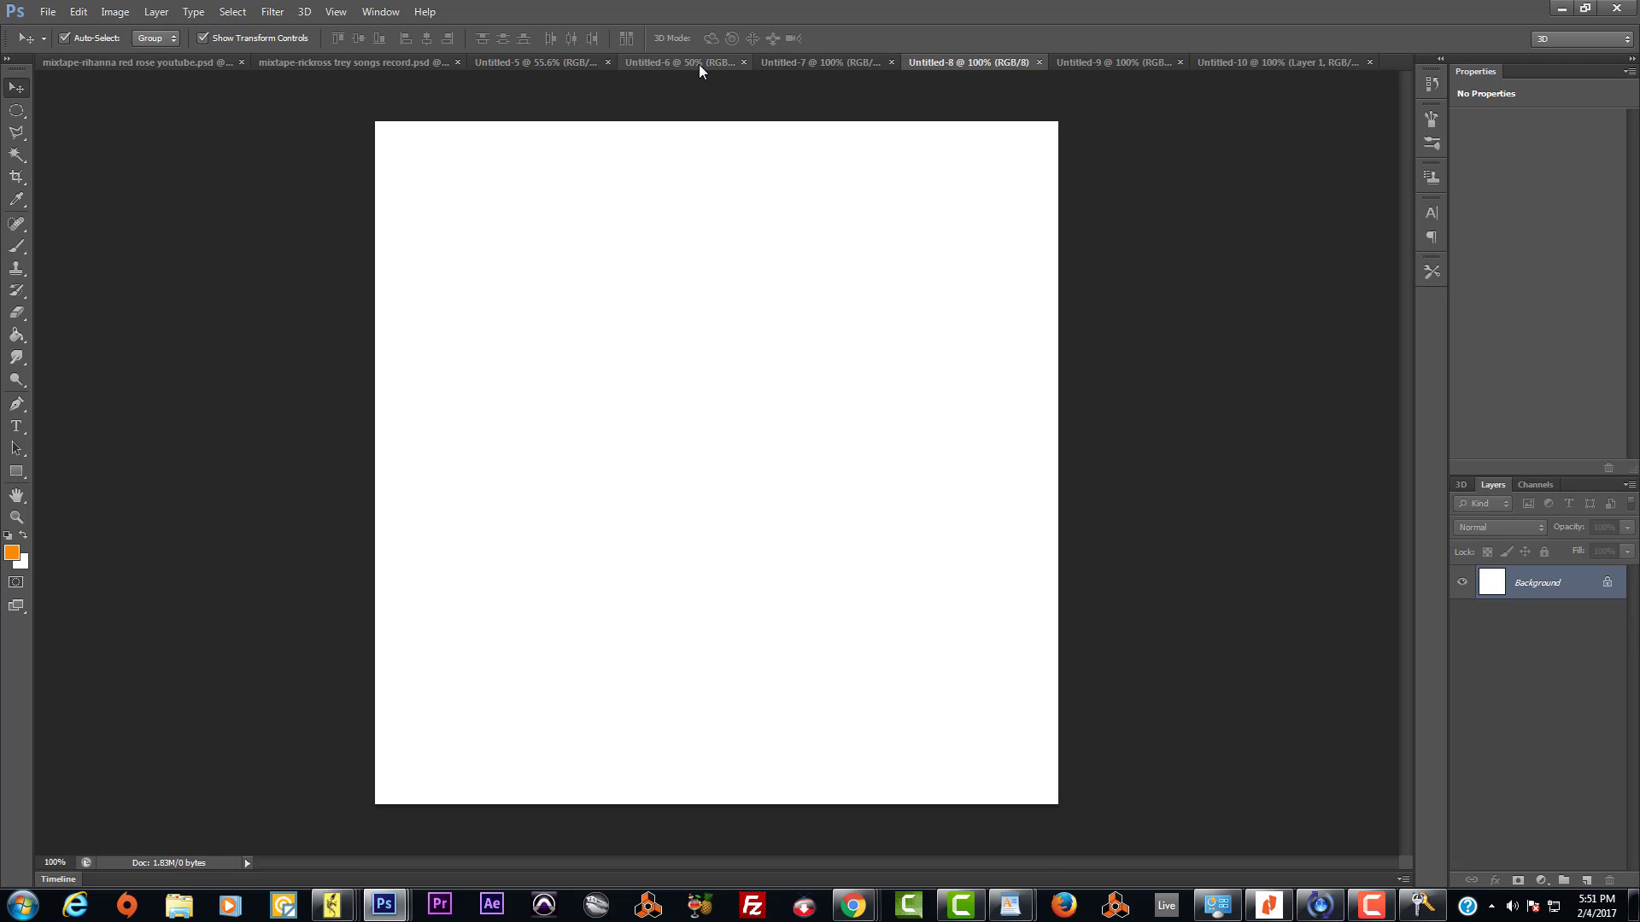
pyautogui.click(687, 63)
pyautogui.click(1114, 63)
pyautogui.click(1258, 63)
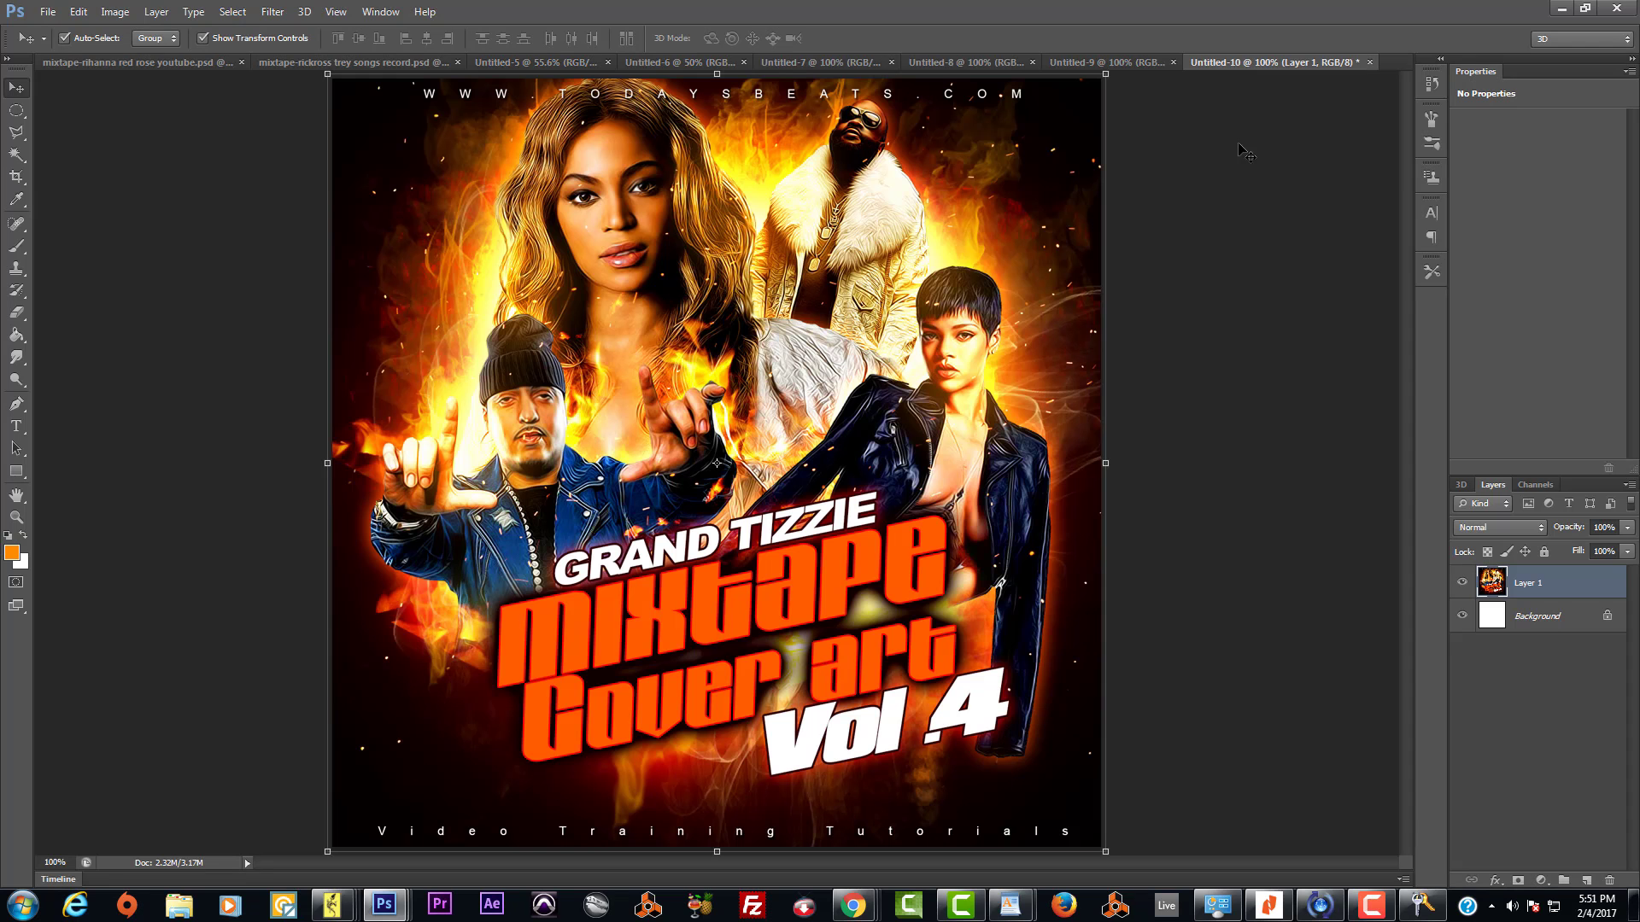